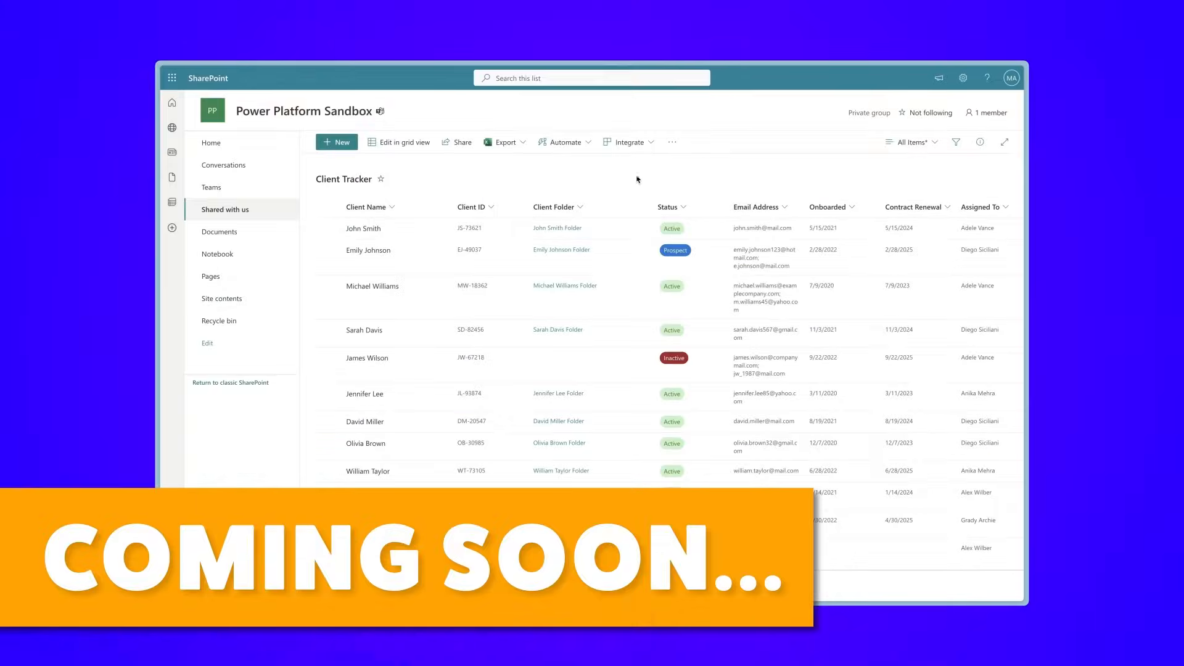
Step: Insert a SharePoint Get items action between the shared mailbox trigger and the Apply to each loop, and choose its site and list
click(568, 229)
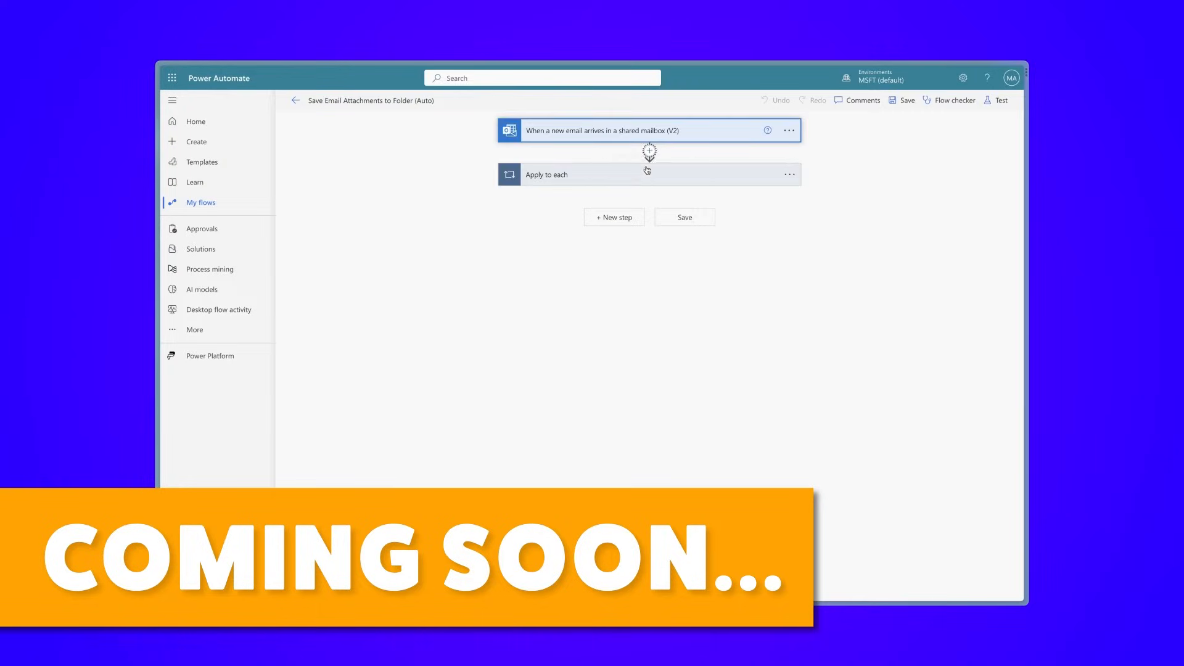
click(648, 163)
text(get items)
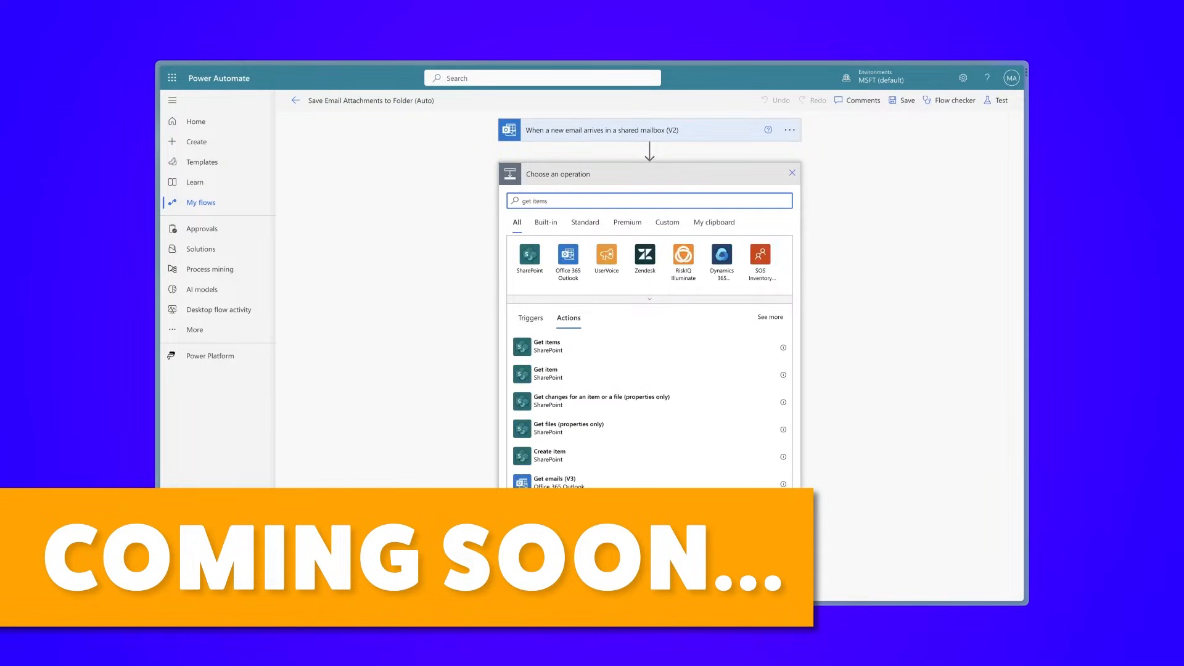
click(622, 346)
click(781, 196)
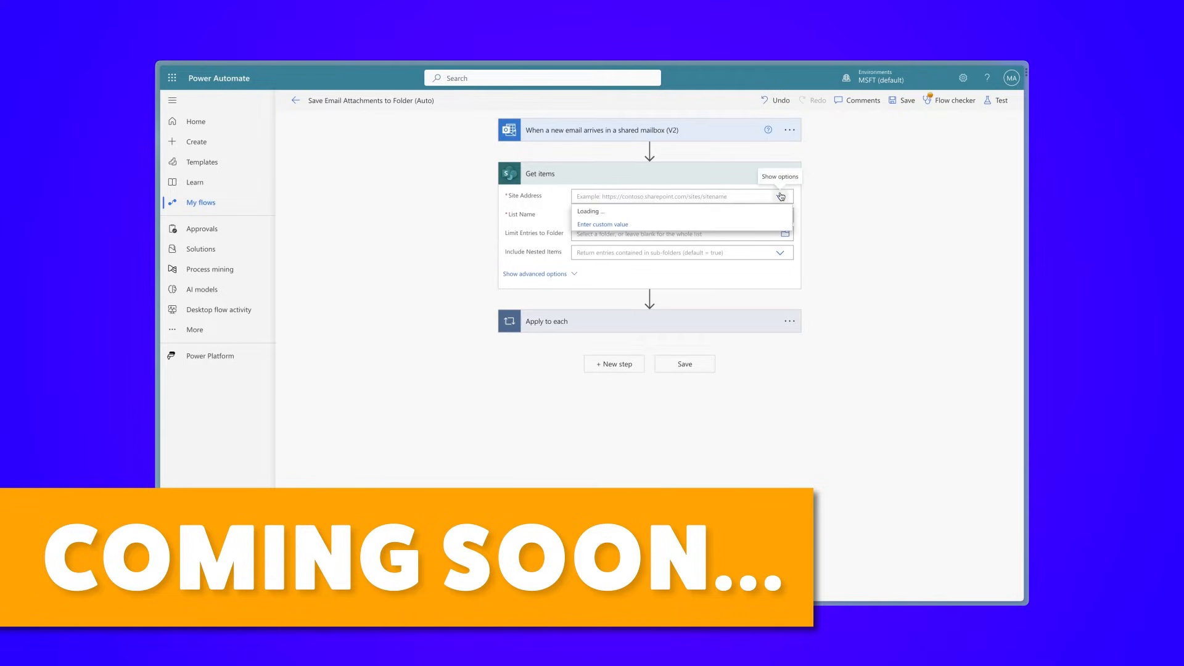
click(765, 237)
click(777, 228)
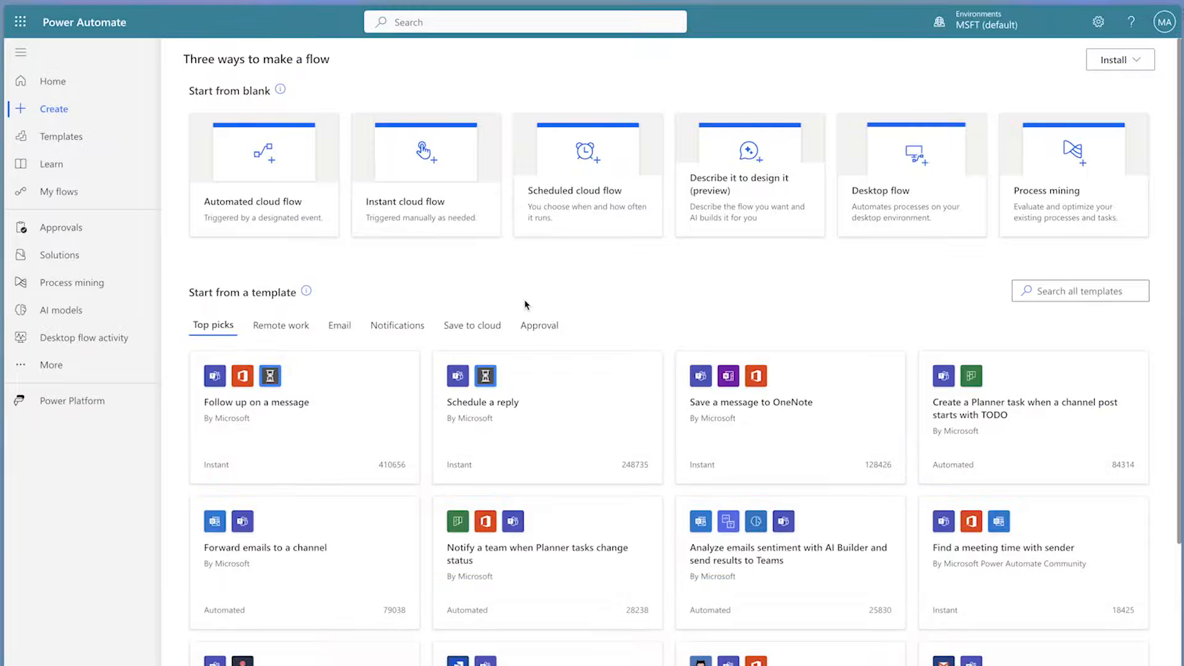
Step: Start a new automated cloud flow named Email Attachments
click(281, 201)
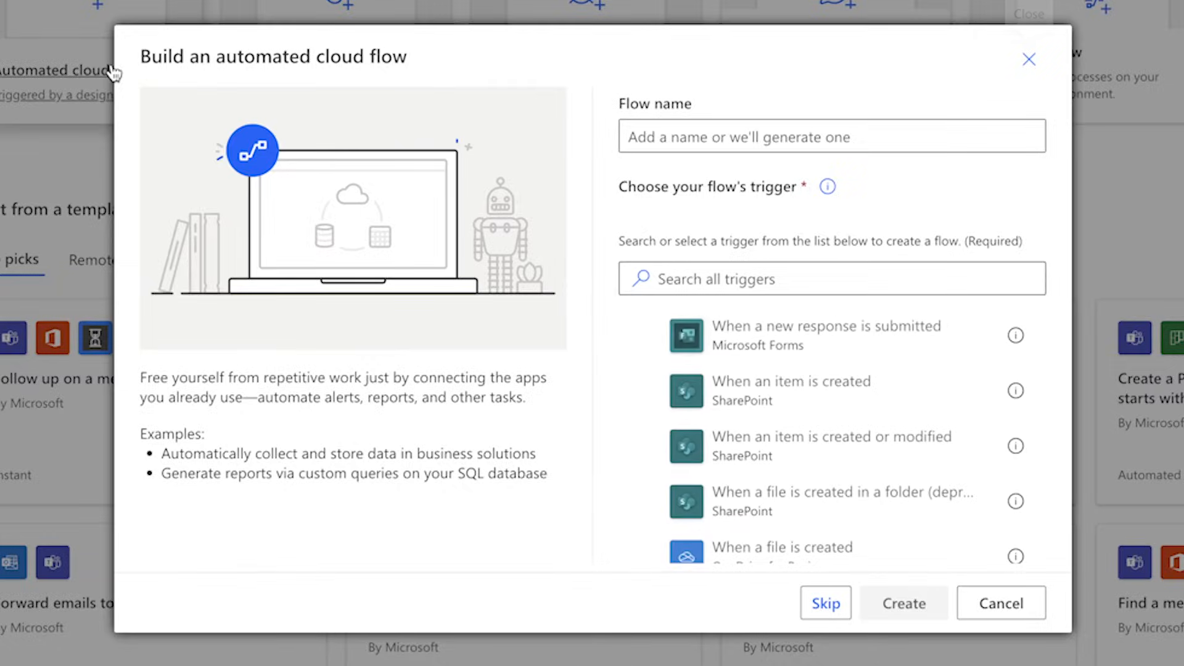
click(652, 137)
text(Email )
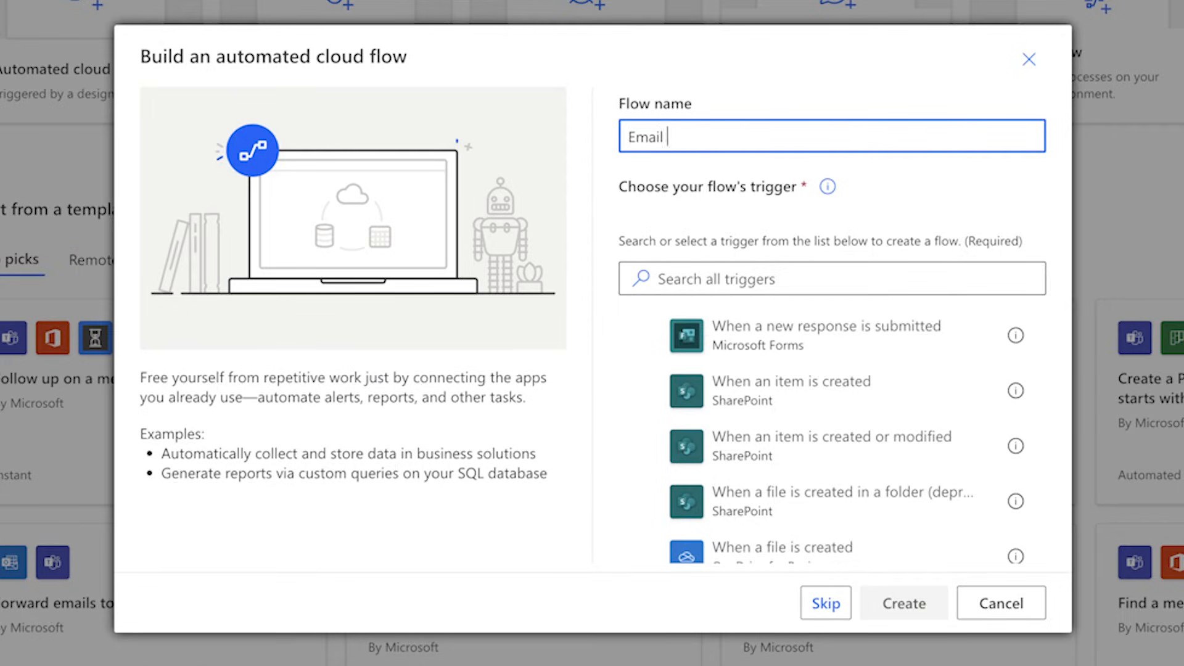
text(Attachments)
Step: Create the flow with the Outlook trigger When a new email arrives in a shared mailbox (V2), using sharedmailbox as the original mailbox address
click(671, 277)
text(when a new email arrives)
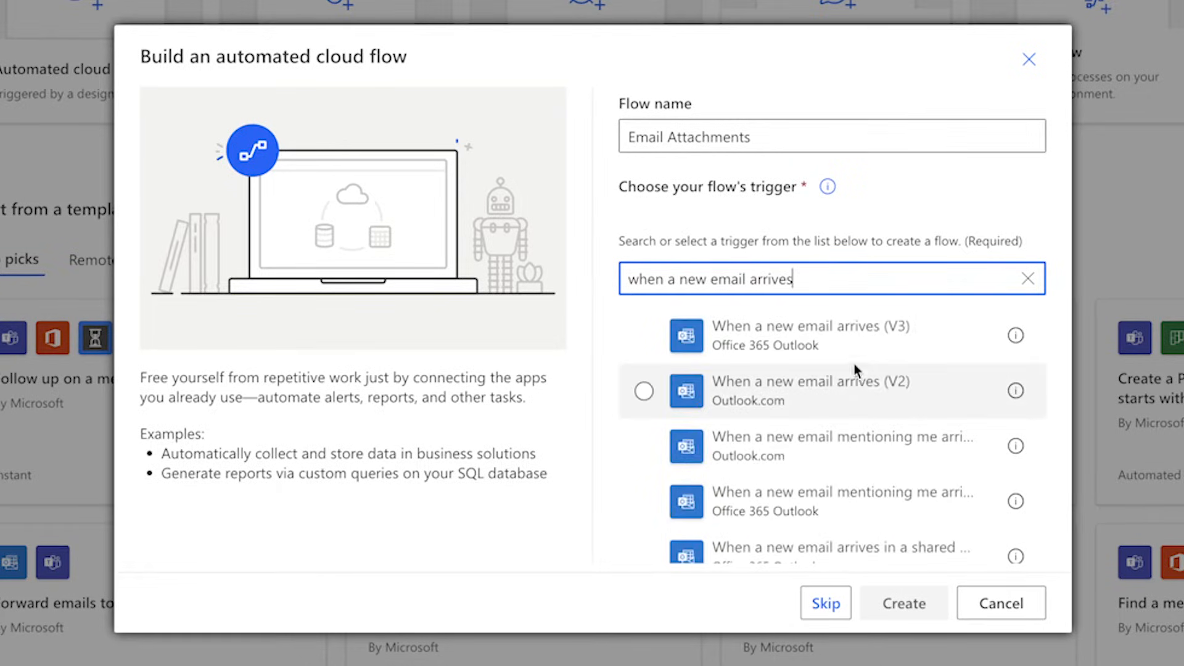
scroll(899, 411, down, 3)
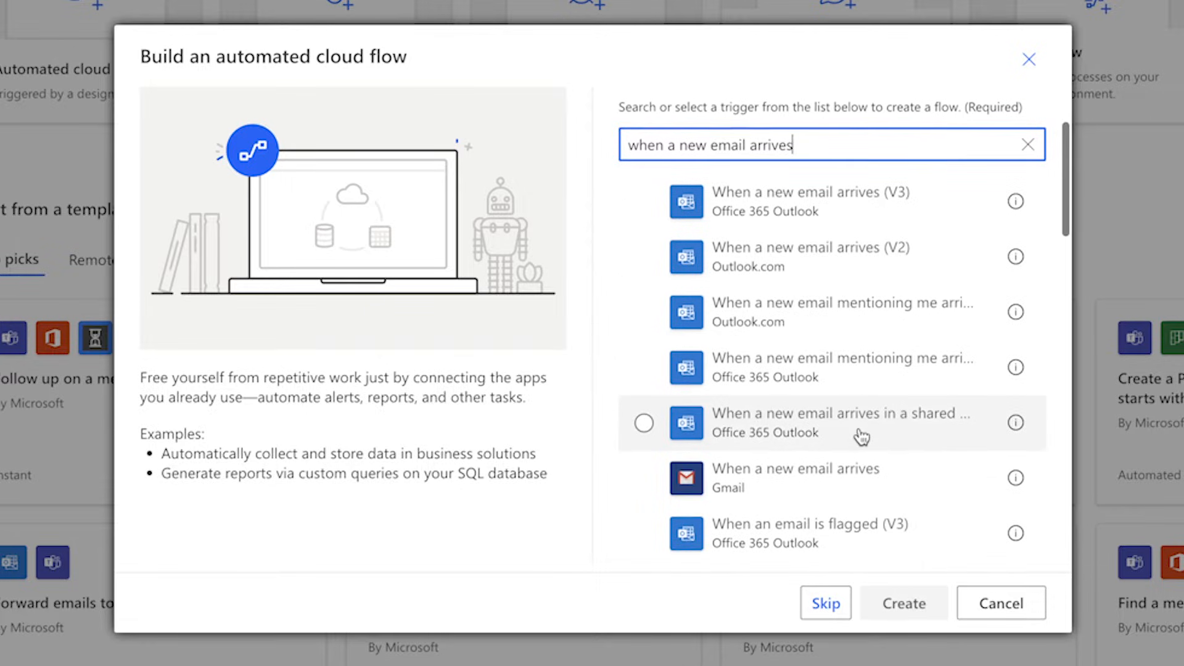
click(861, 436)
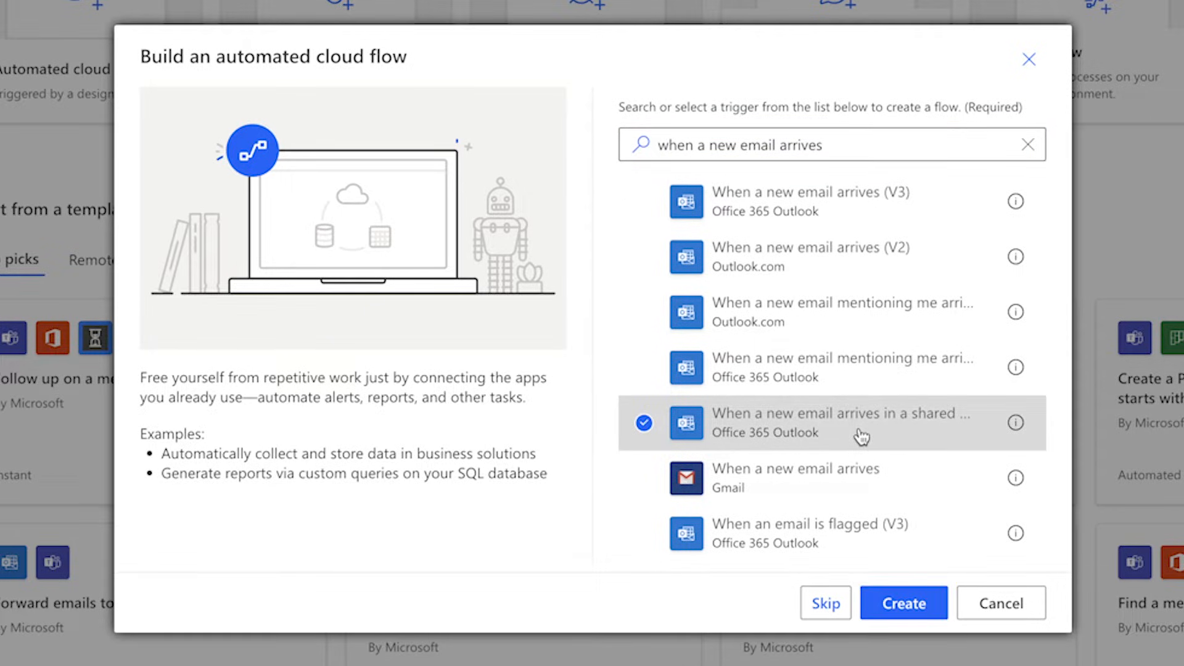
click(912, 608)
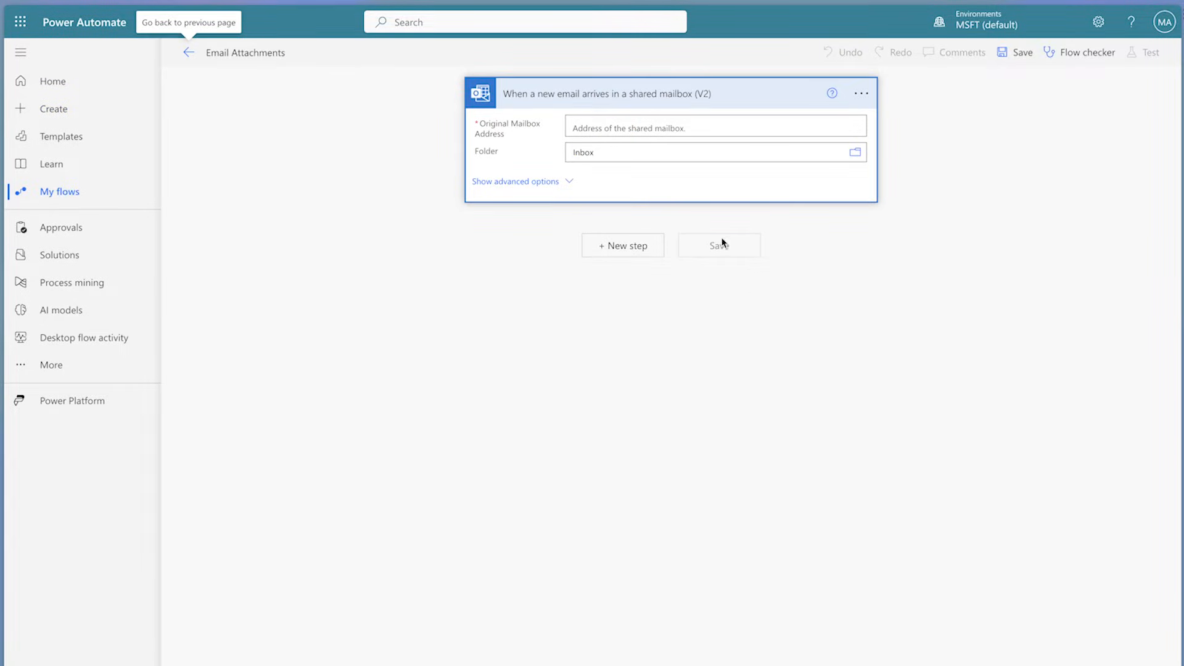
text(shared)
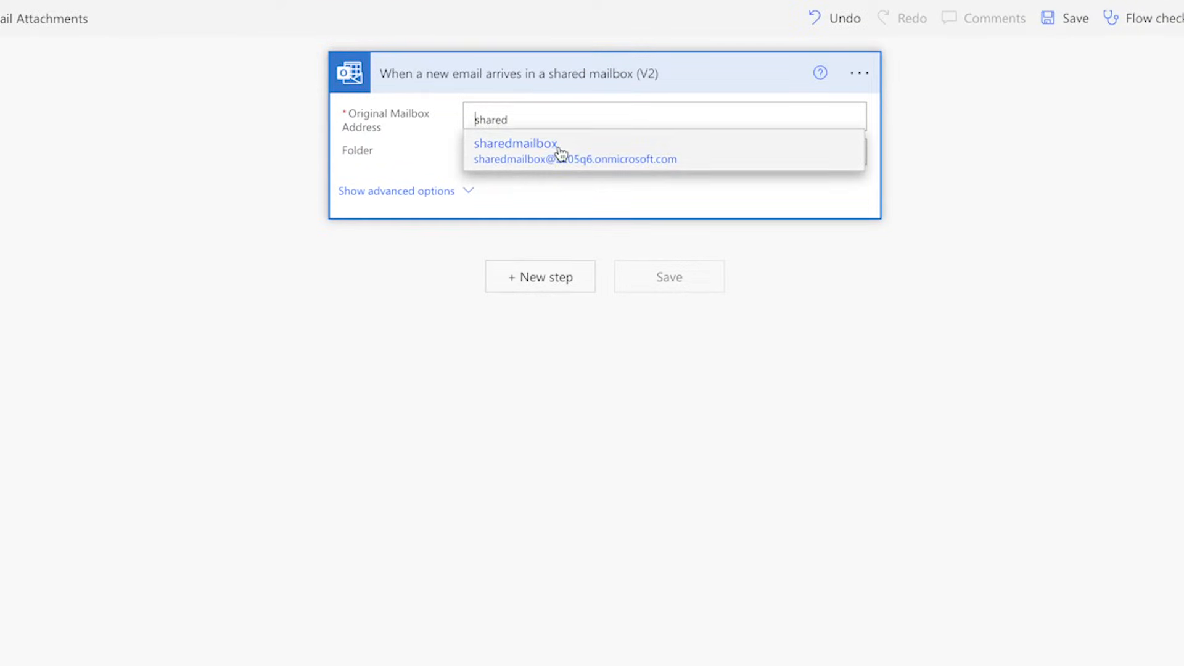
click(559, 150)
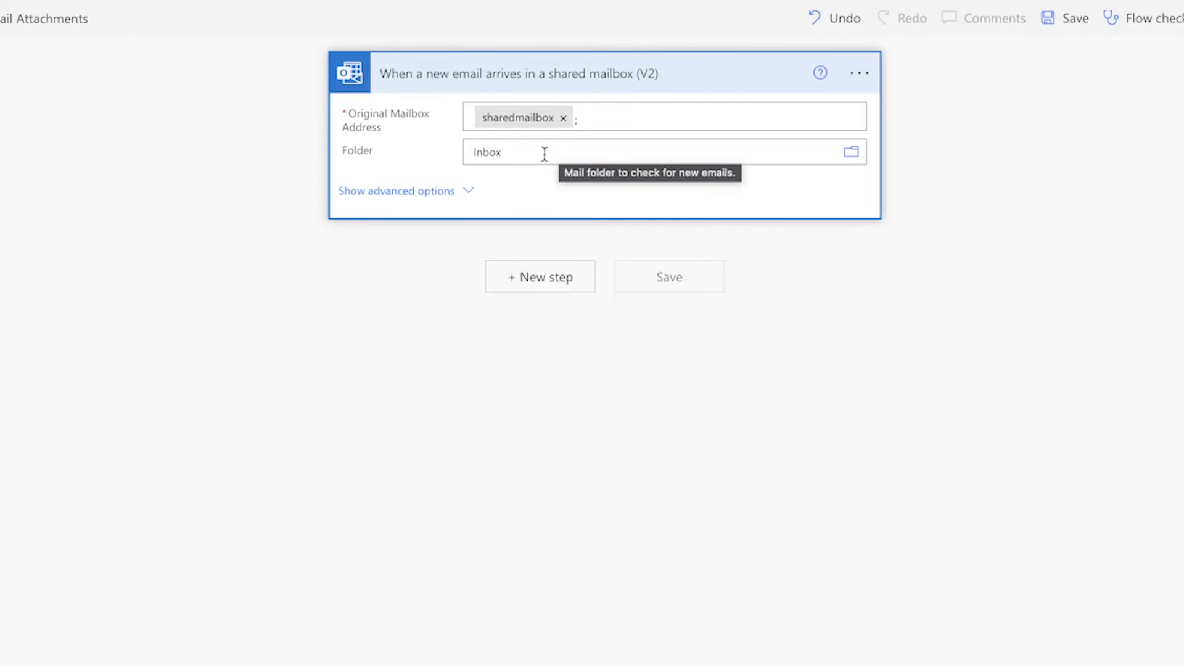
Step: Add a Compose action below the trigger with the email's Message Id as its input
click(550, 276)
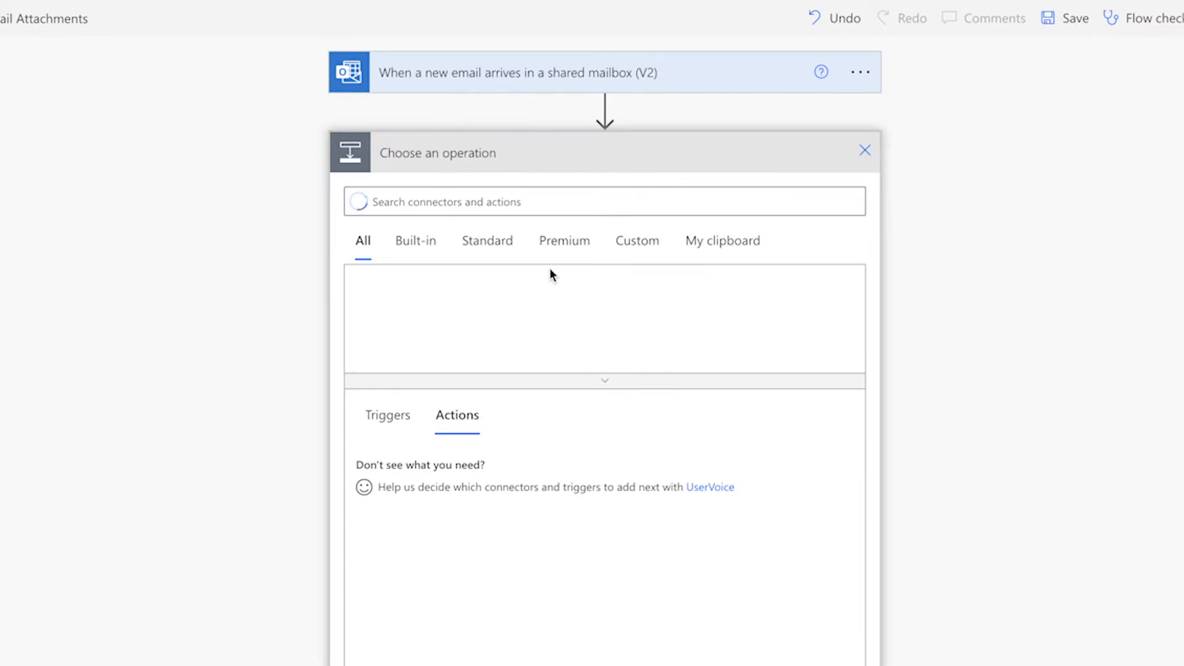
text(Compose)
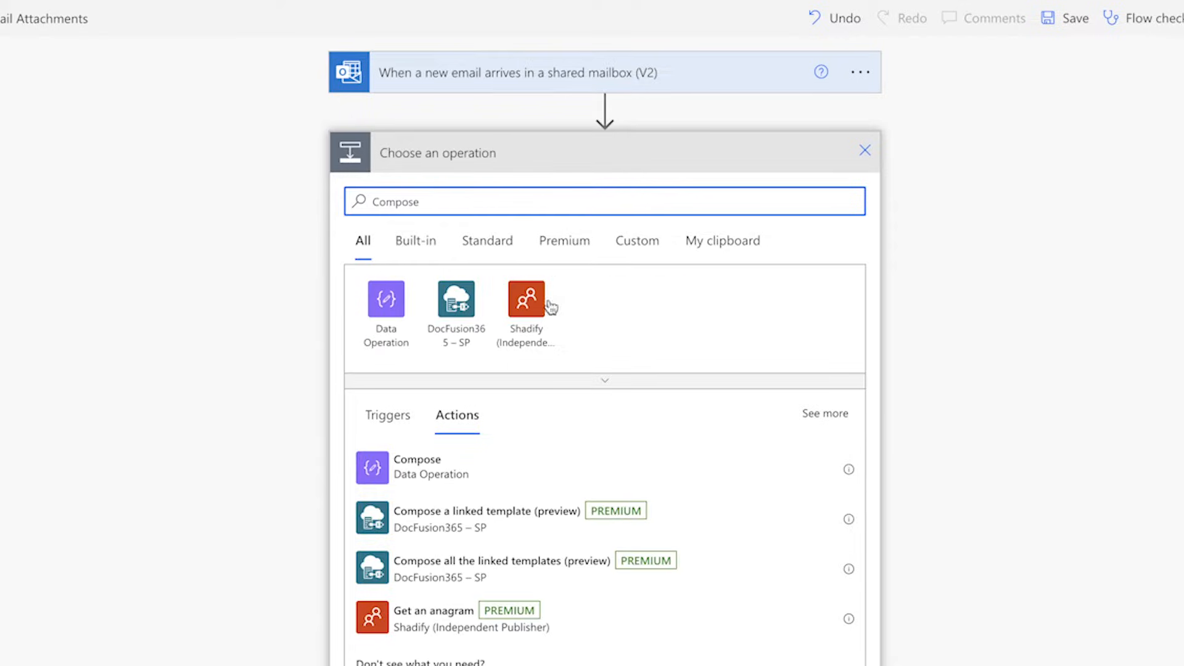
click(545, 467)
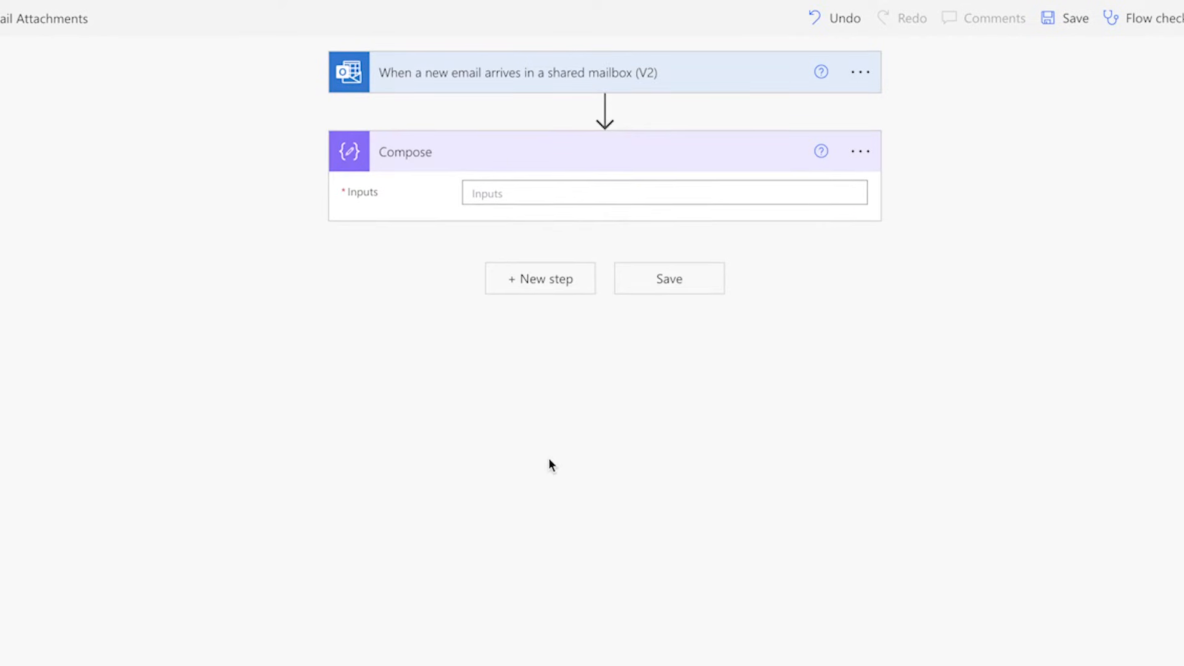
text(messa)
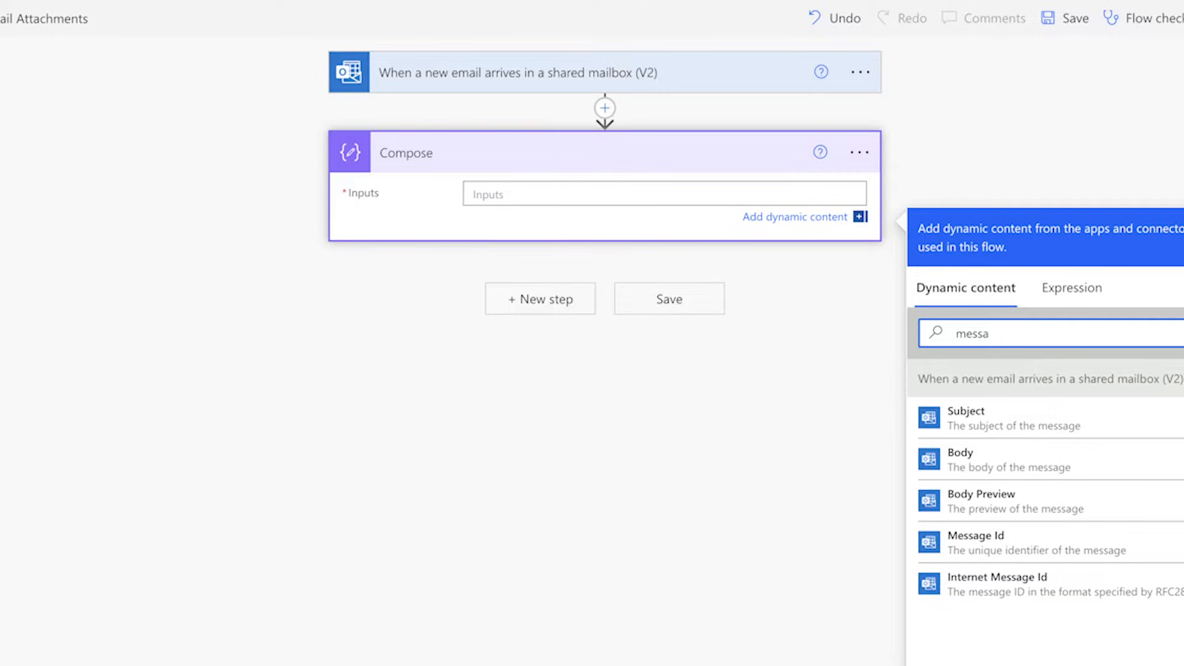
click(973, 544)
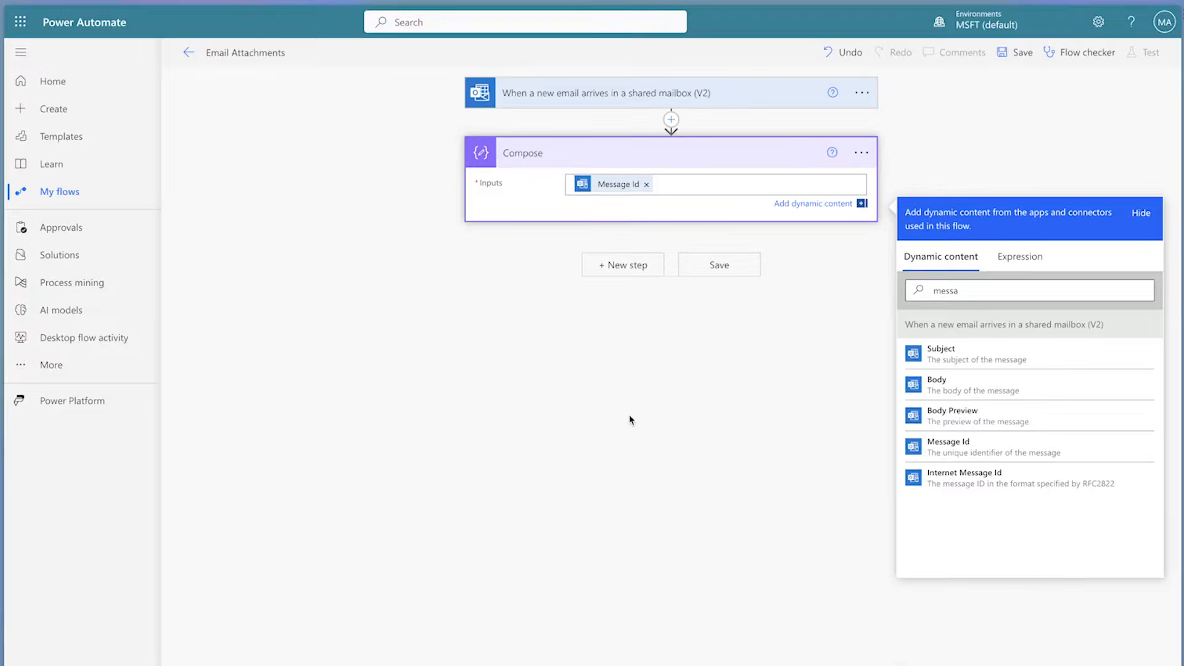
Step: Save the flow and open its manual test
click(1022, 53)
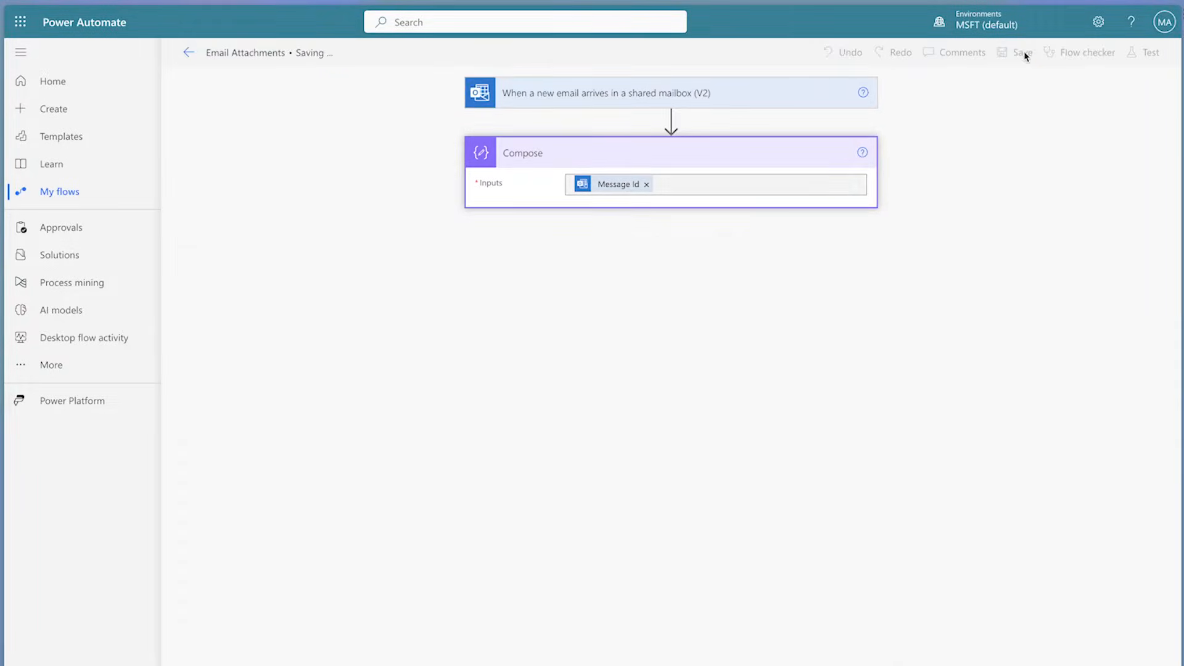
click(1148, 52)
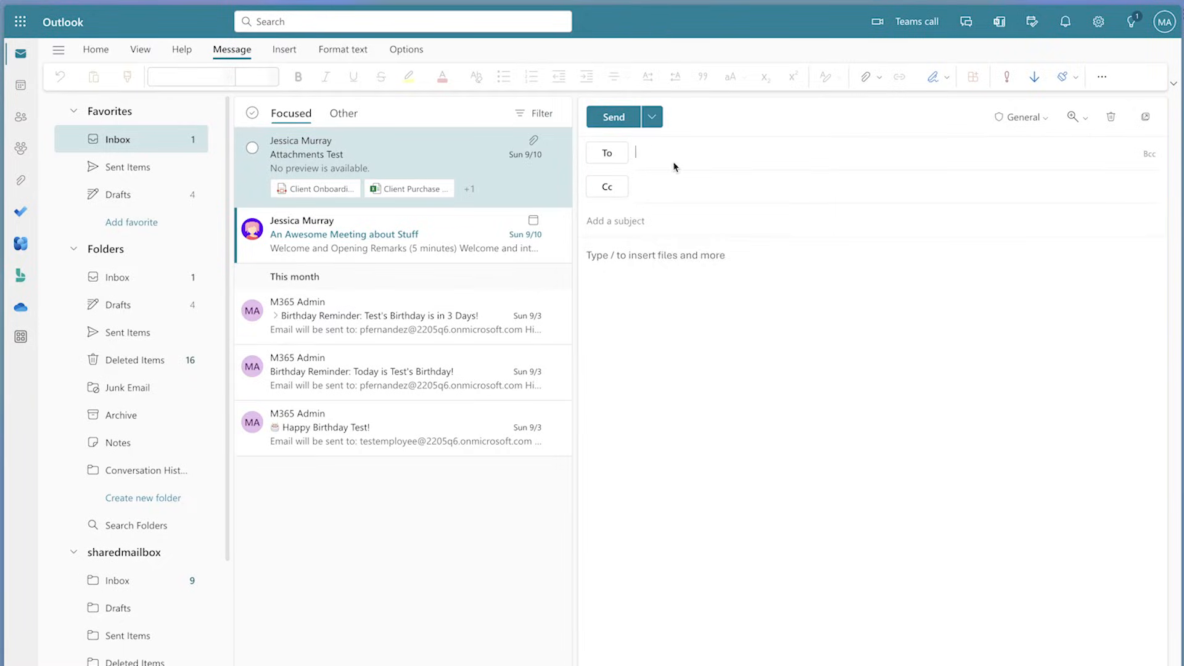
Step: In Outlook, send sharedmailbox a message titled Test Email with Employee Data Table.xlsx and Word Sample File.docx attached
text(shared)
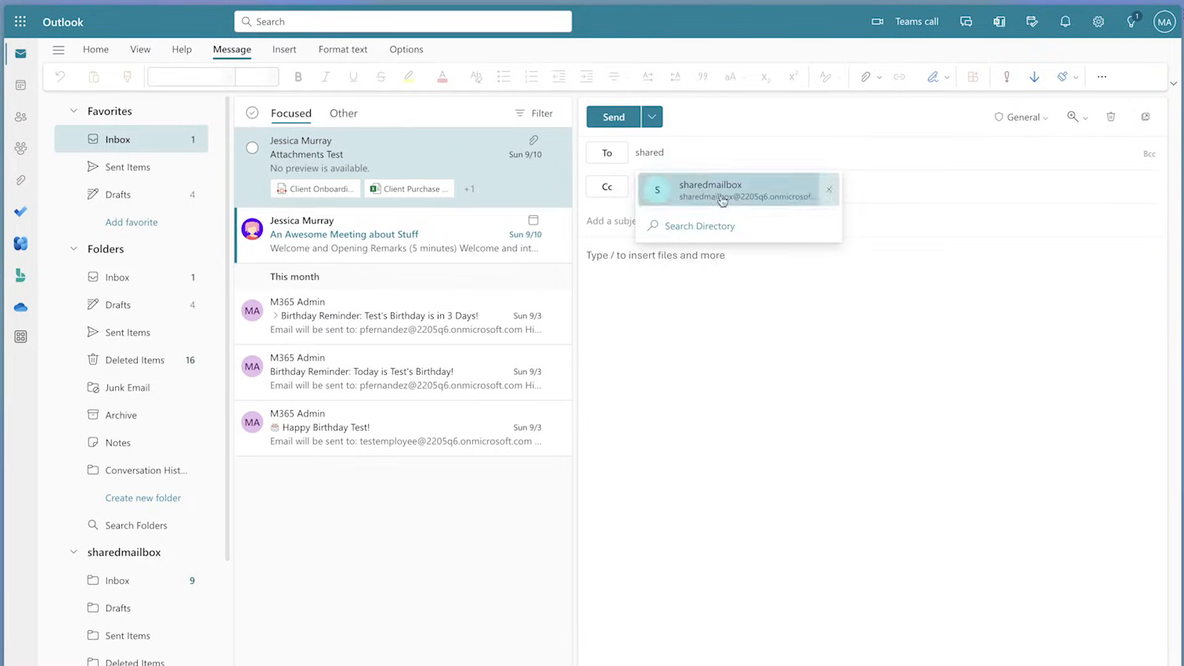
click(722, 200)
click(655, 220)
text(Test Email)
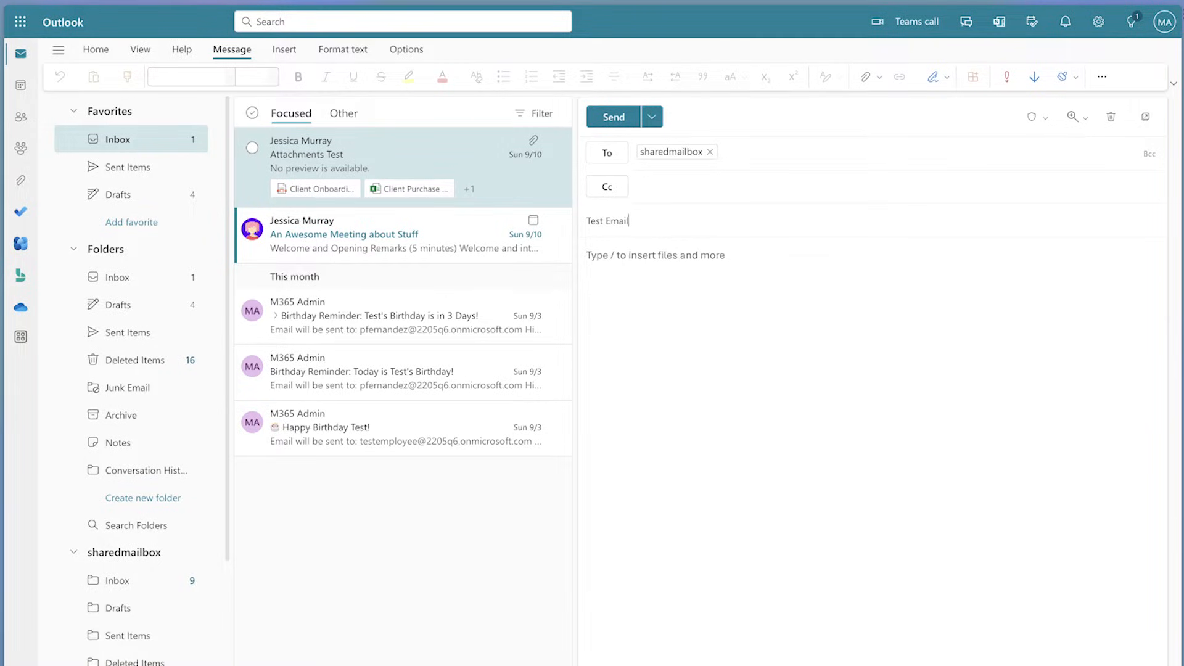
drag(1, 185, 1090, 359)
drag(1, 164, 957, 387)
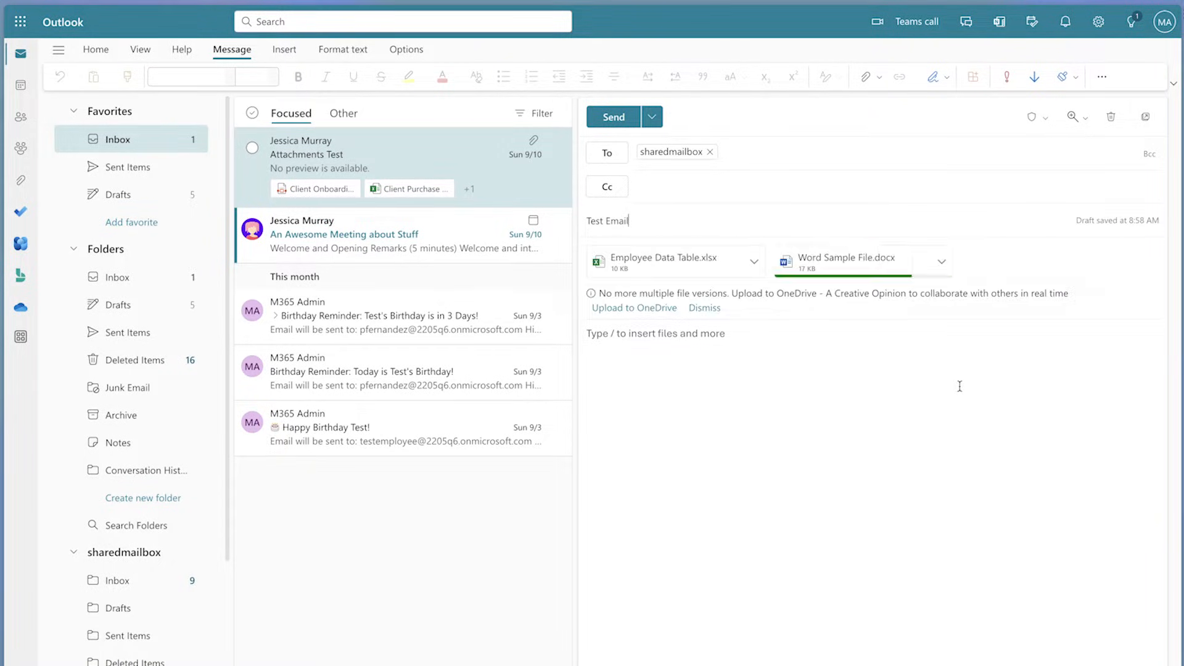
click(614, 117)
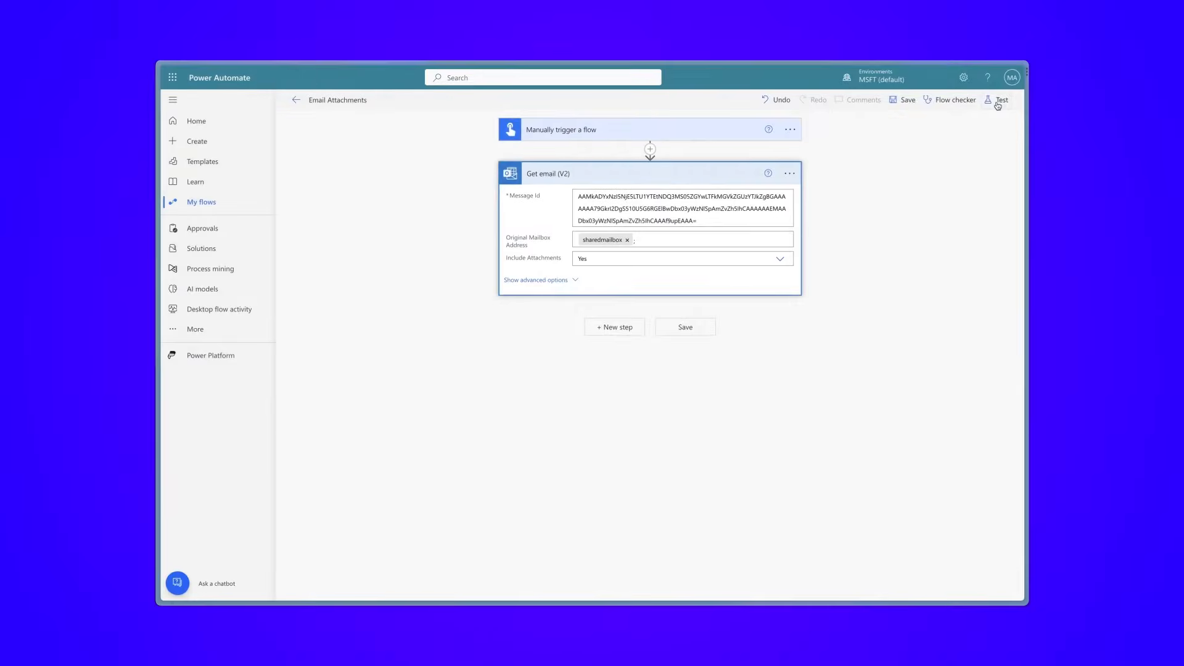
Step: Open the Compose action in the Power Automate test run and copy the full message ID from its outputs
click(993, 98)
click(873, 580)
click(895, 583)
click(894, 582)
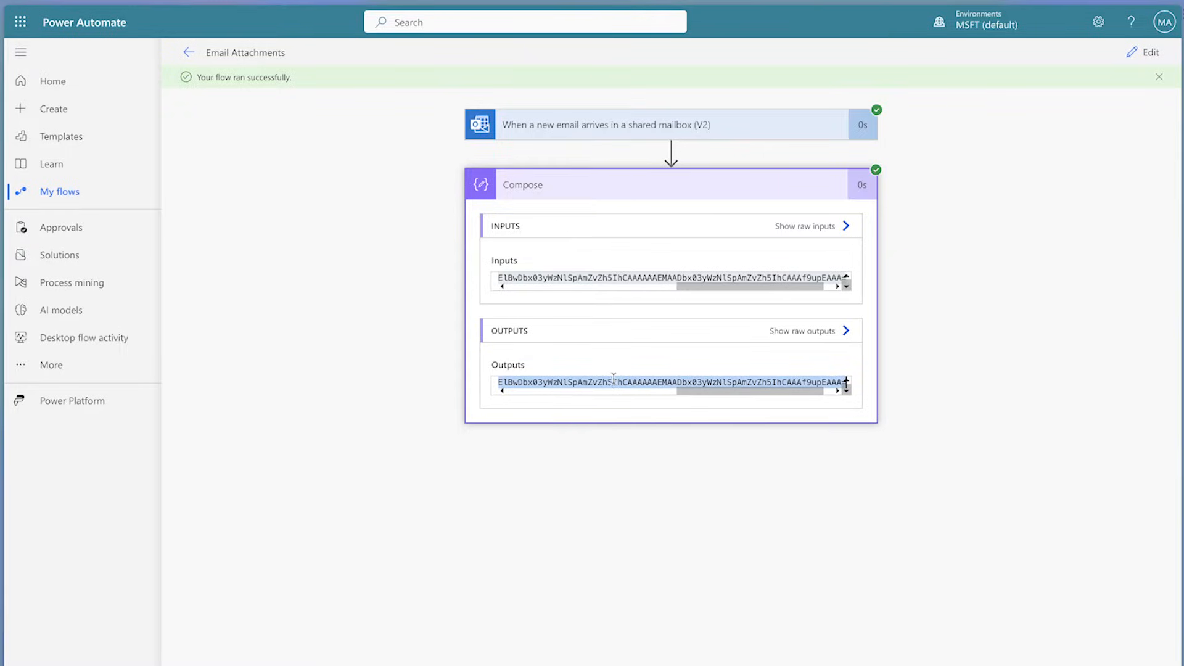
Step: Return the flow to editing and delete both the Compose action and the shared mailbox trigger
click(1150, 54)
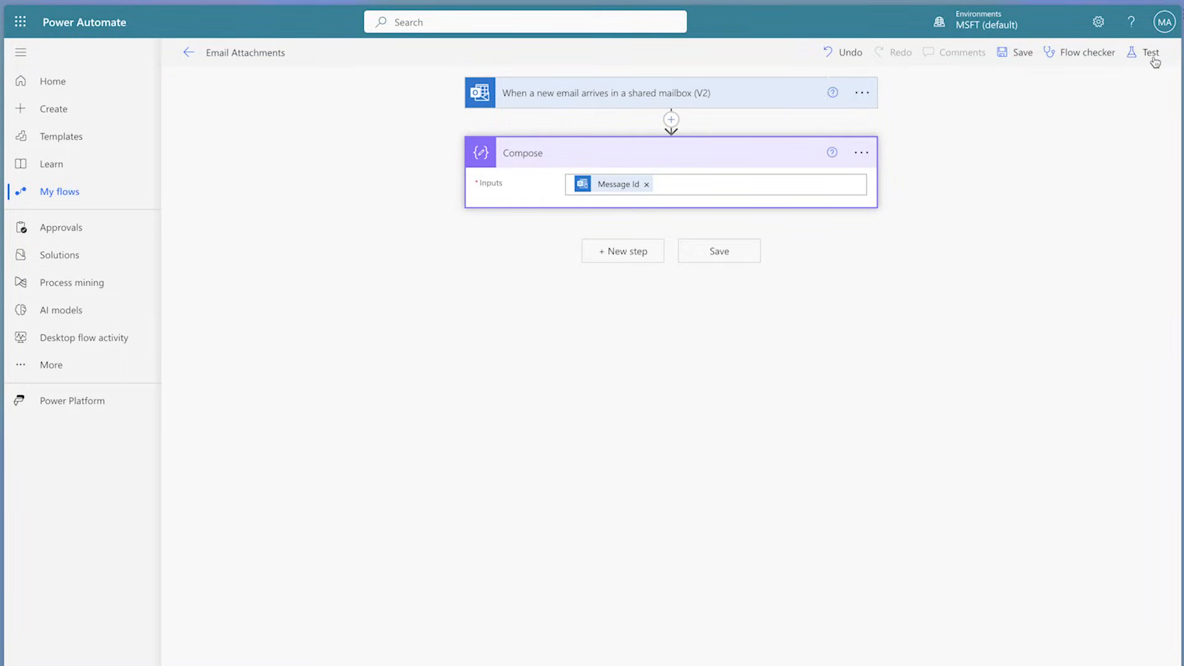
click(874, 153)
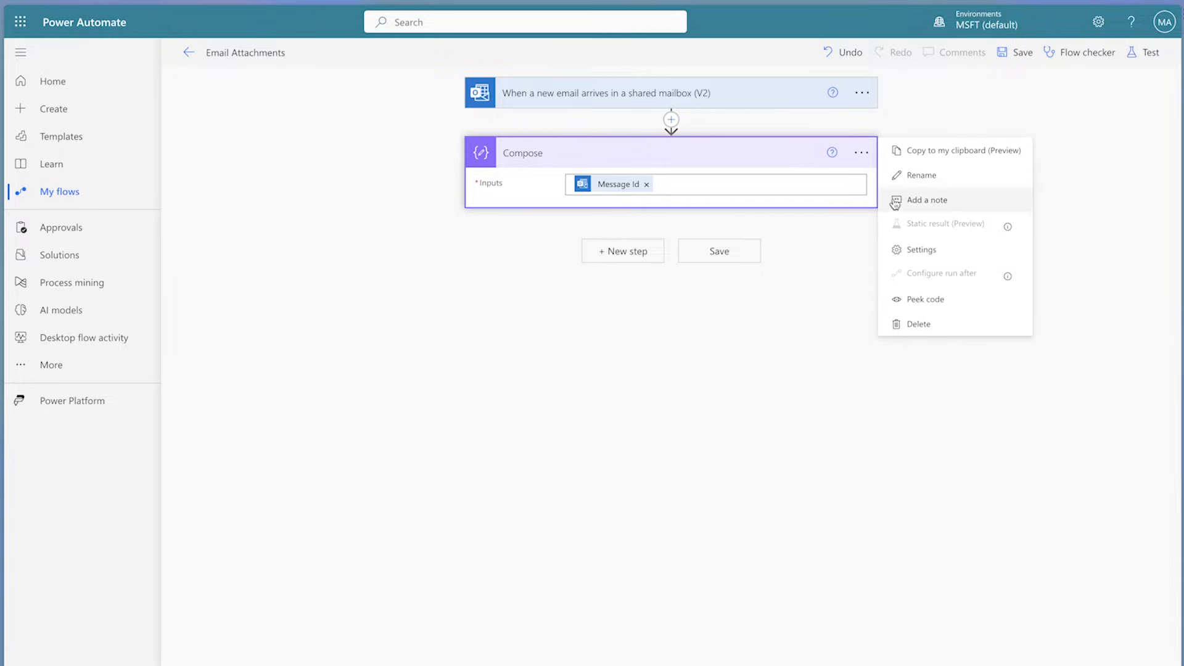
click(926, 331)
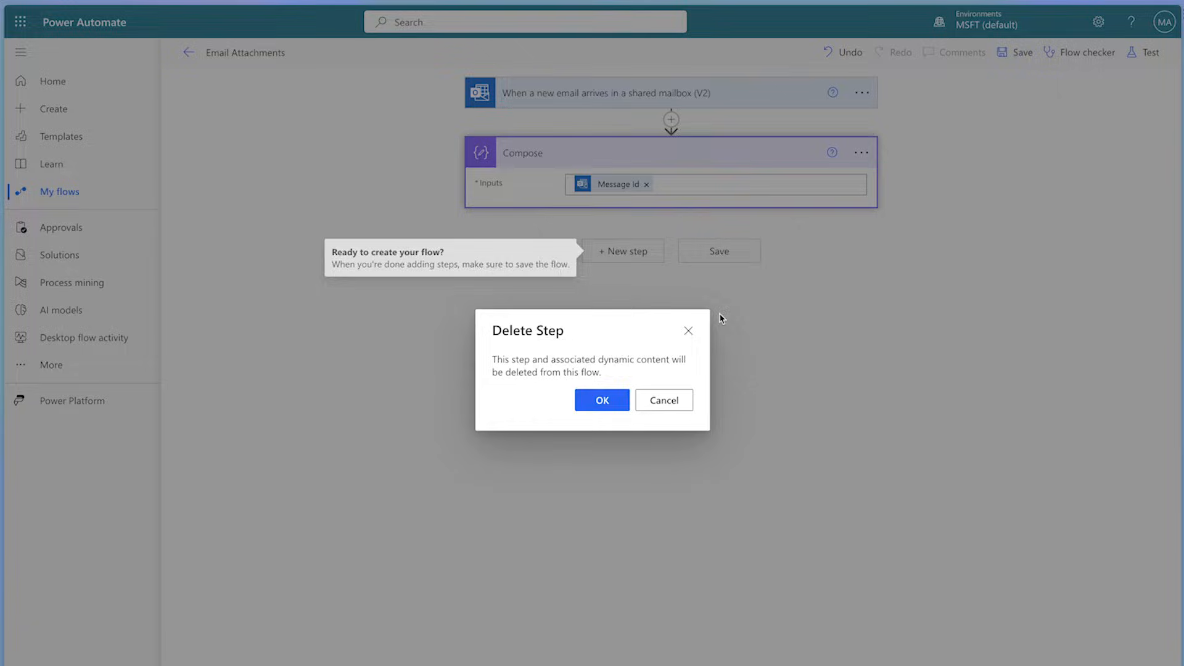
click(603, 400)
click(861, 93)
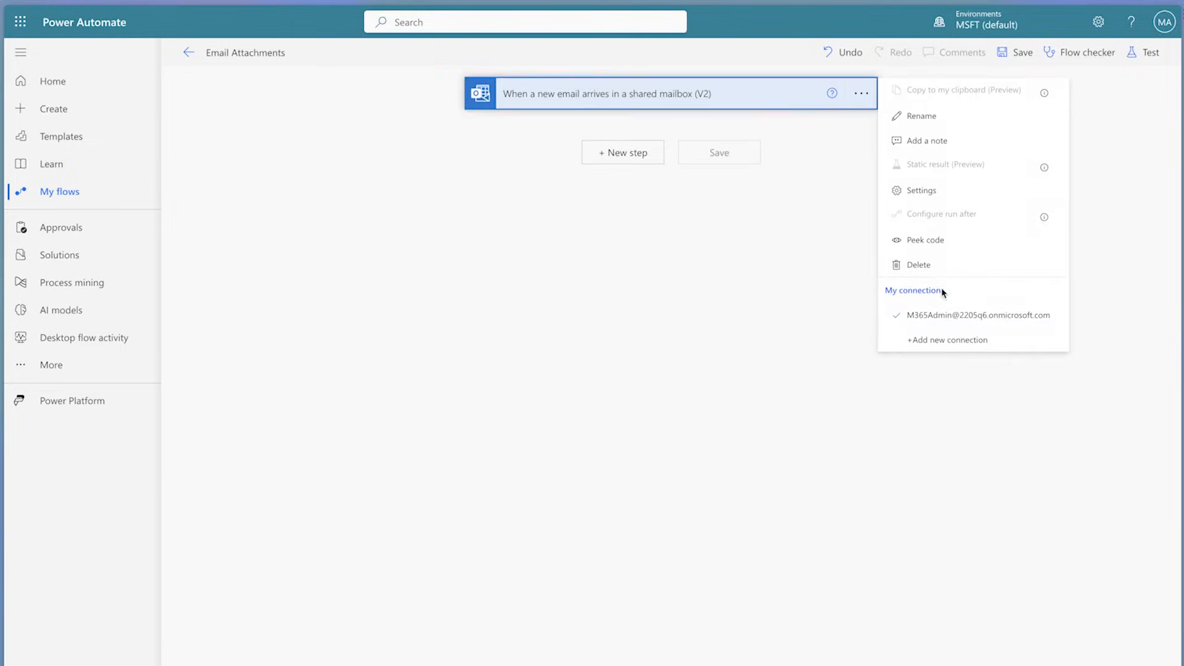
click(941, 267)
click(615, 401)
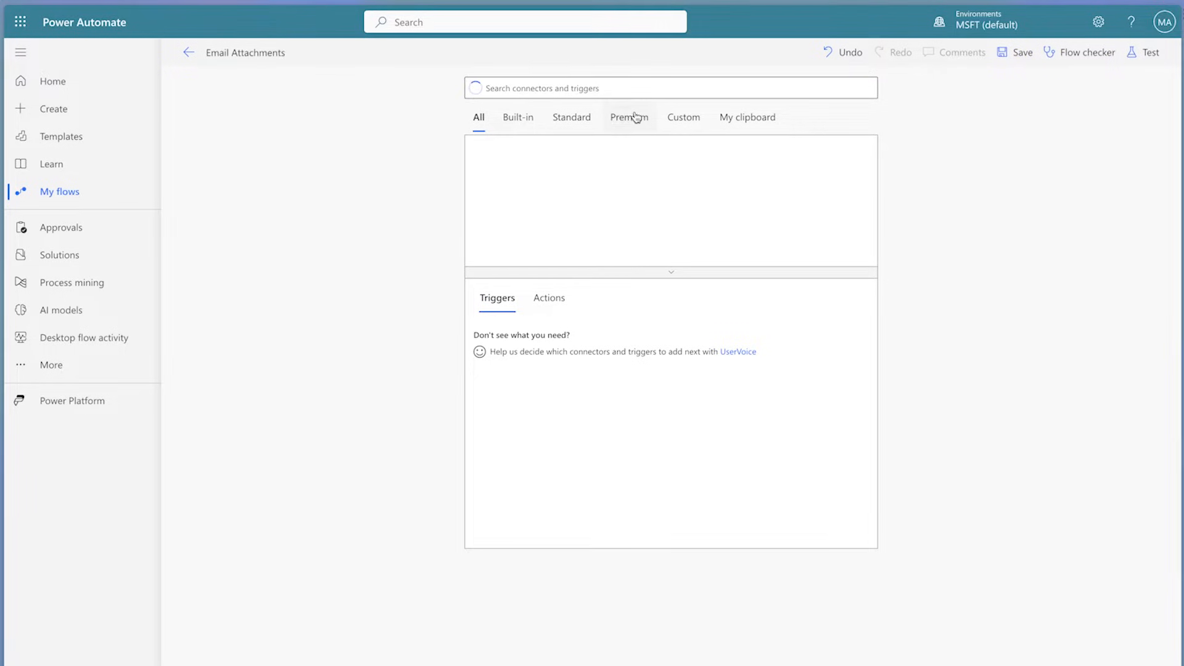
Step: Set Manually trigger a flow as the new trigger and add the Office 365 Outlook Get email (V2) action
click(605, 349)
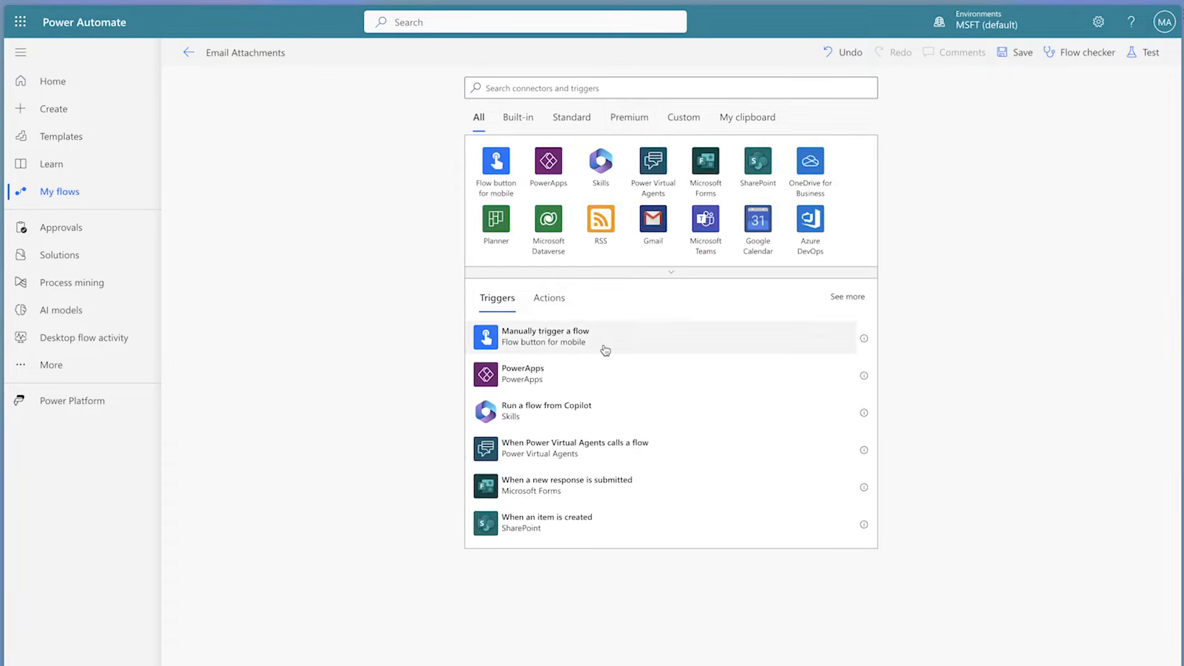
click(635, 199)
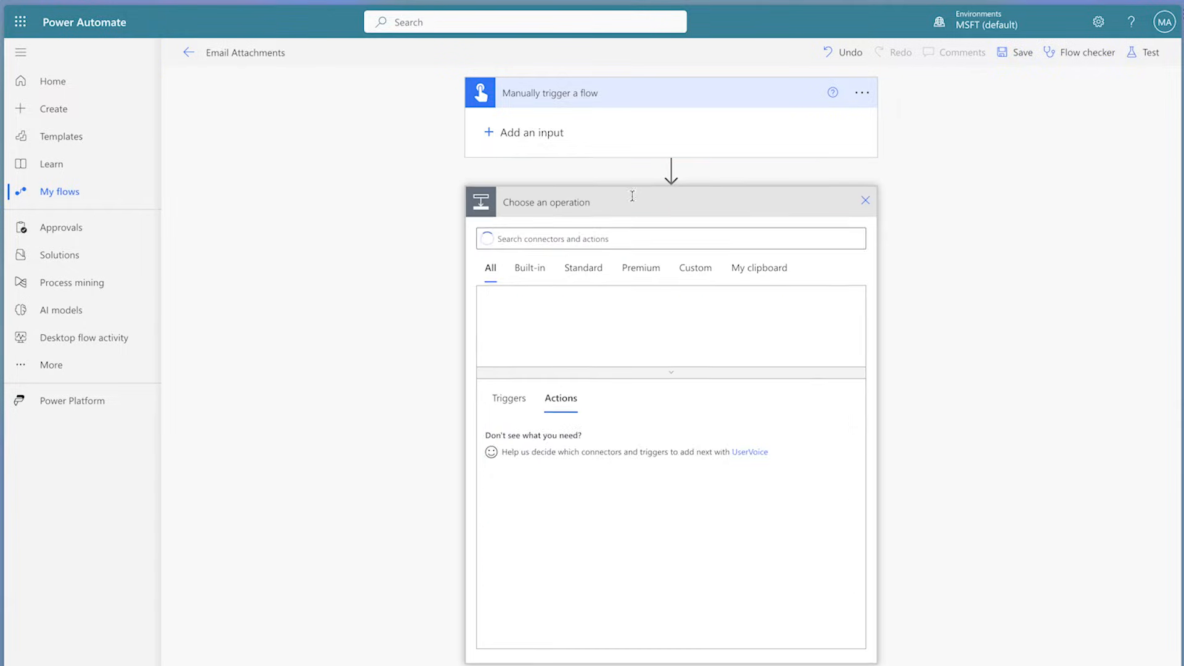
text(get ema)
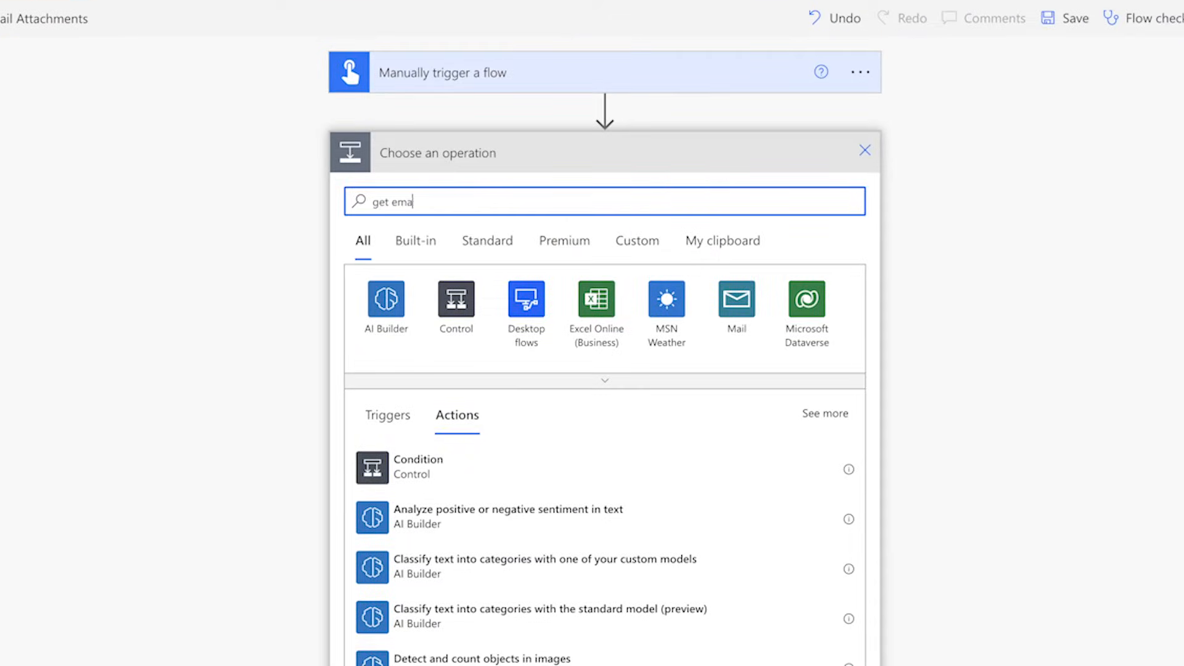
text(il)
click(523, 569)
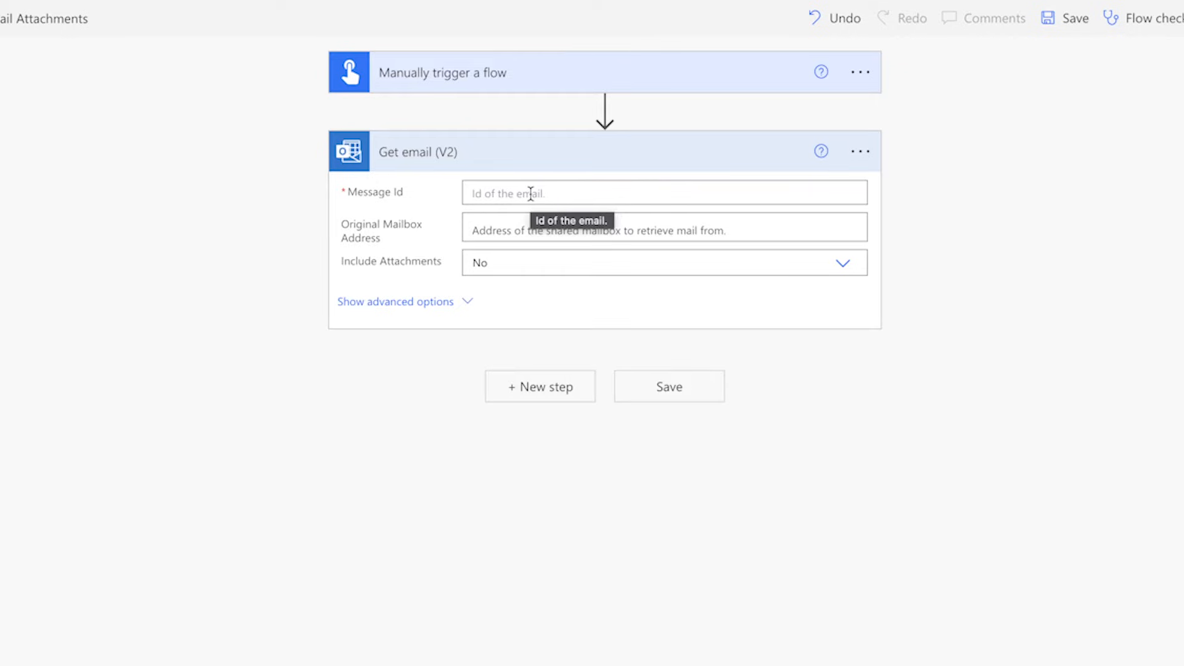
Step: Configure Get email (V2) with the copied message ID, sharedmailbox as the original mailbox, and Include Attachments set to Yes
click(530, 194)
text(AAMkADYxNzI5NjE5LTU1YTEtNDQ3MS05ZGYwLTFkMGVkZGUzYTJkZgBGAAAAAAA79GkrI2DgS510U5G6RGEIBwDbx03yWzNlSpAmZvZh5IhCAAAAAAEMAADbx03yWzNlSpAmZvZh5IhCAAAf9upEAAA=)
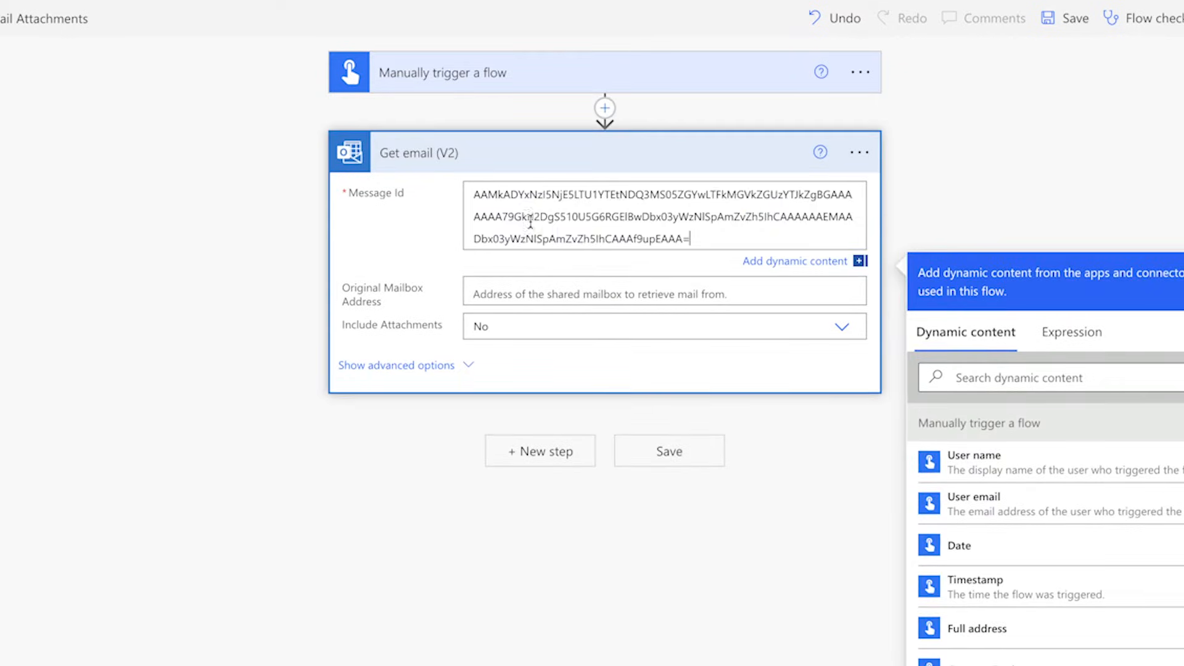
click(506, 295)
text(shared)
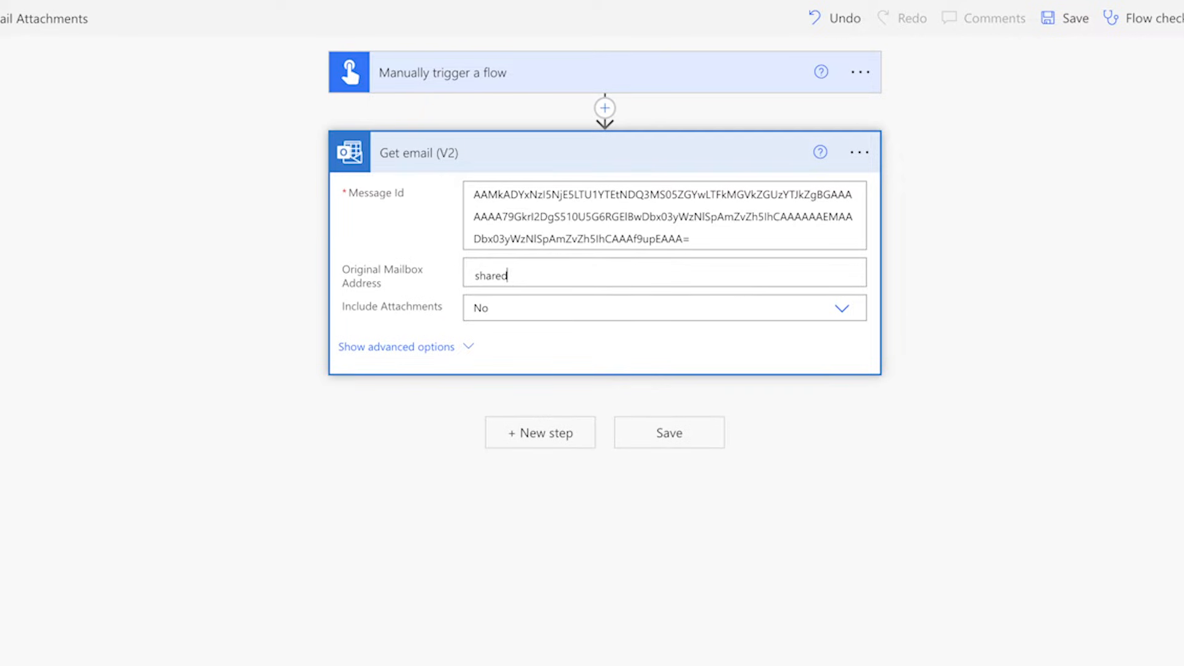
click(518, 302)
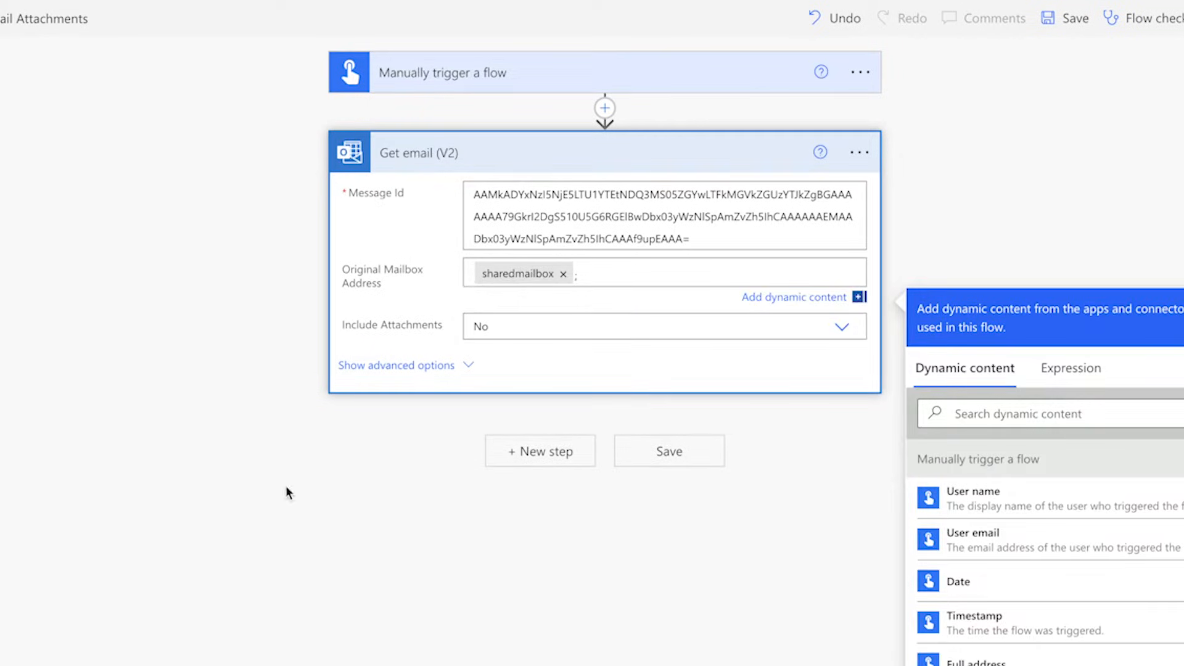
click(823, 327)
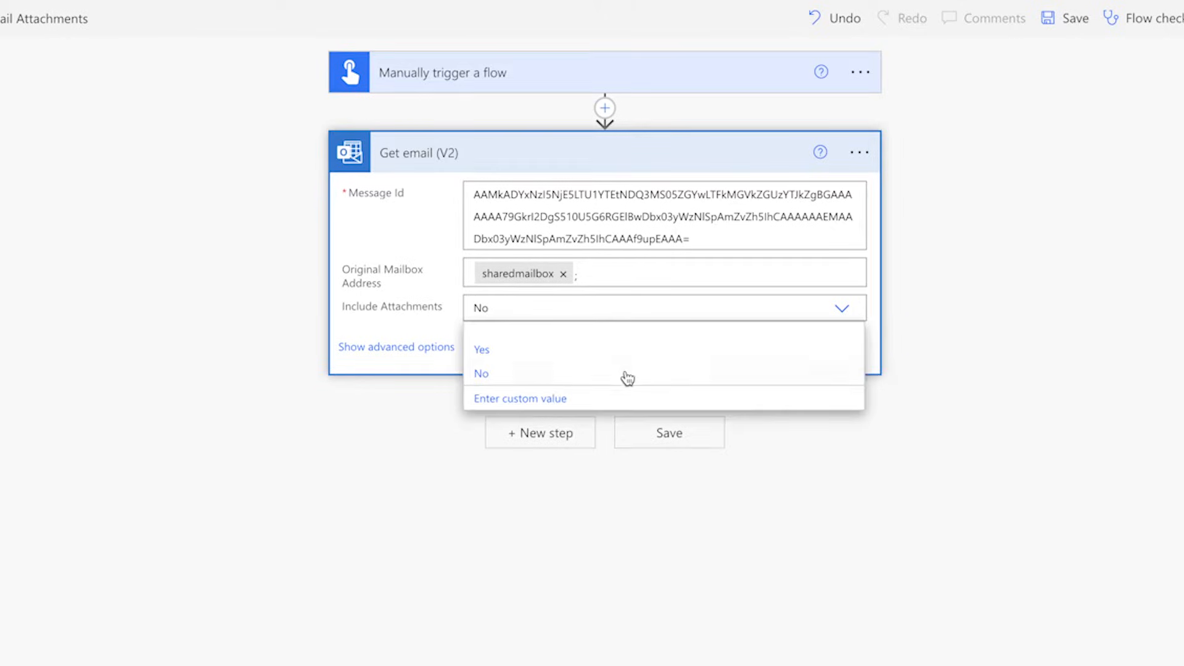
click(558, 356)
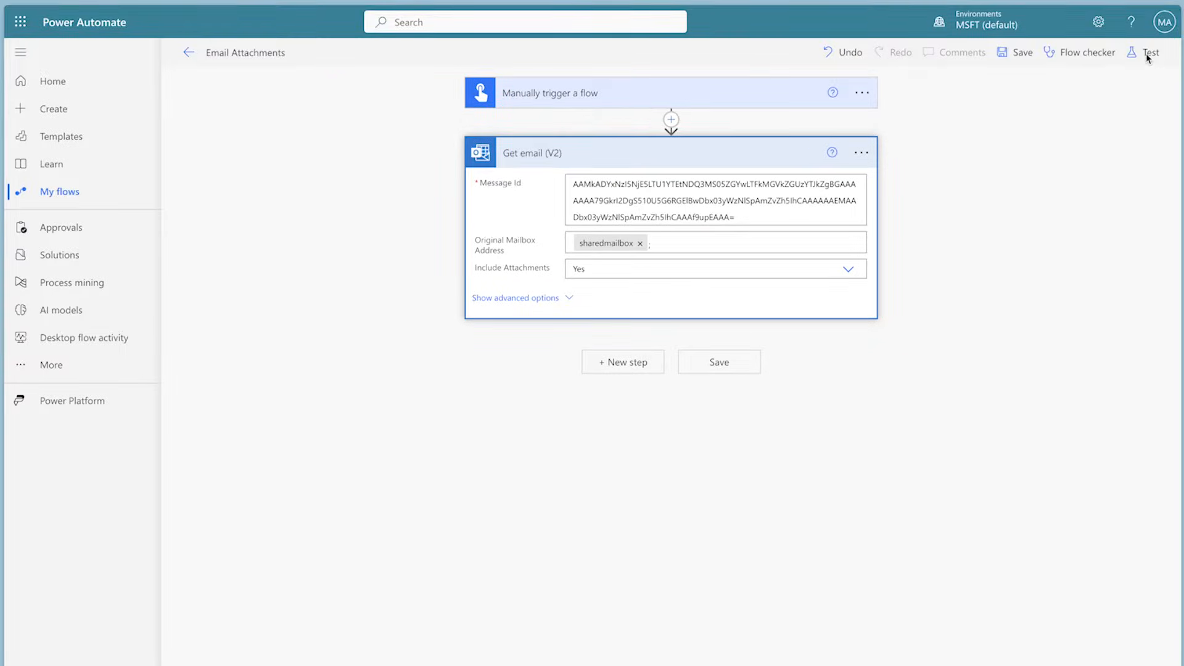
Step: Run a manual test of the flow and examine the Get email (V2) action's result
click(1146, 53)
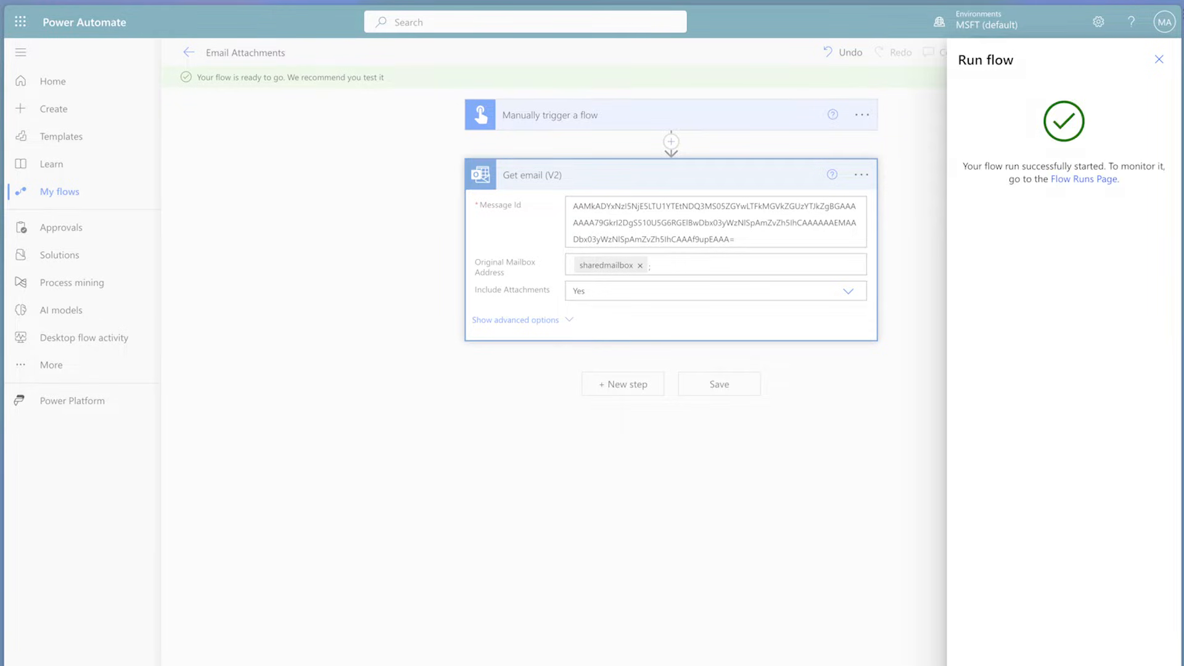
click(607, 197)
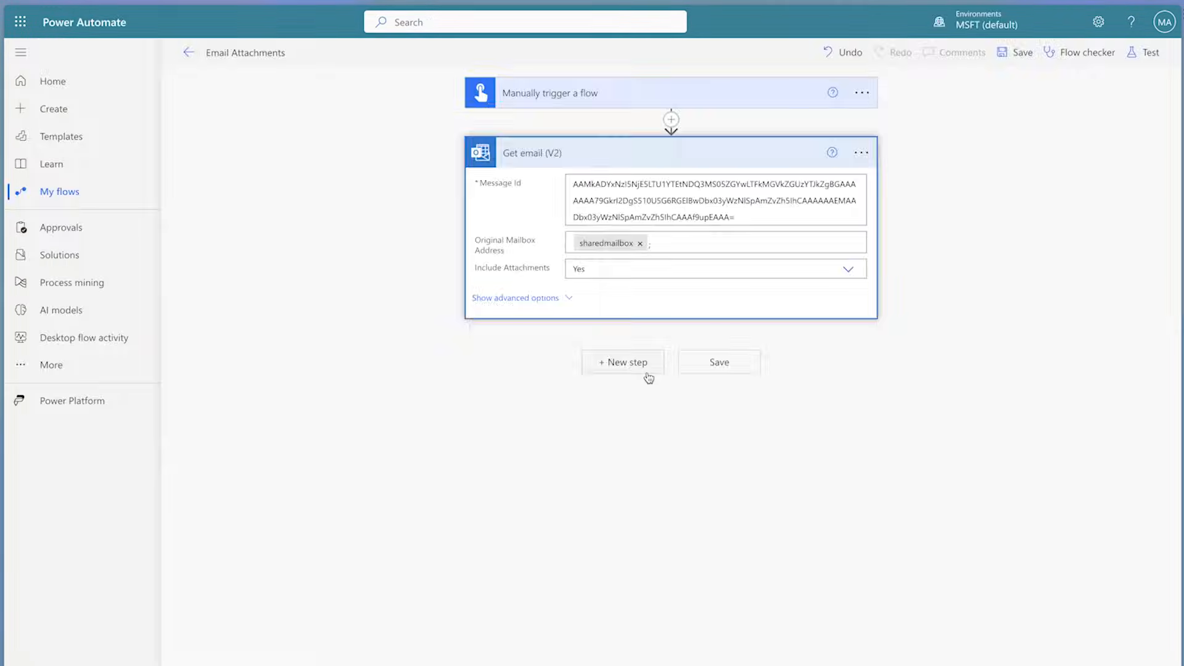
Step: Add an Apply to each loop after Get email (V2) that iterates over its Attachments output
click(645, 373)
text(apply)
click(613, 477)
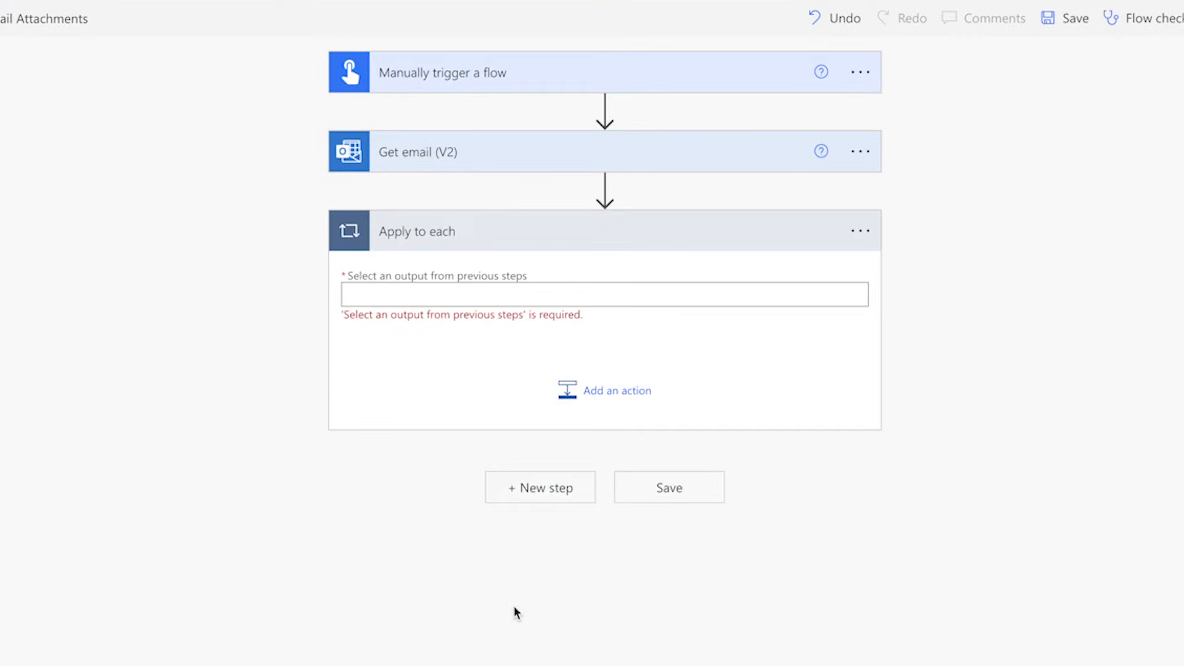
click(420, 294)
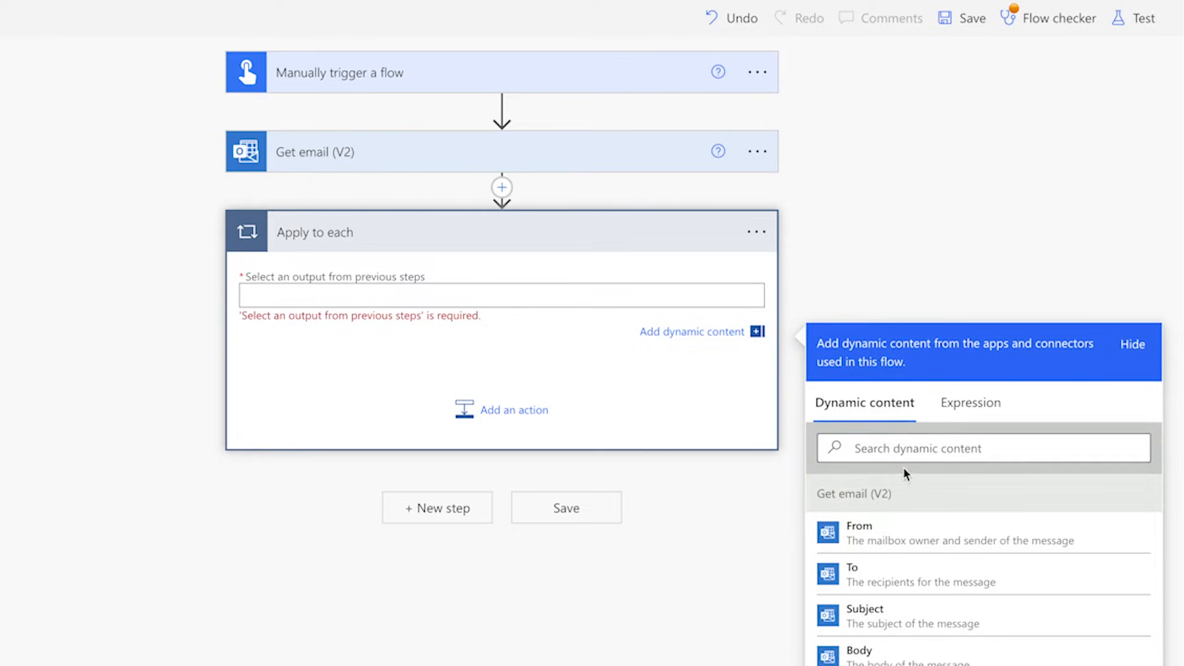
text(attachments)
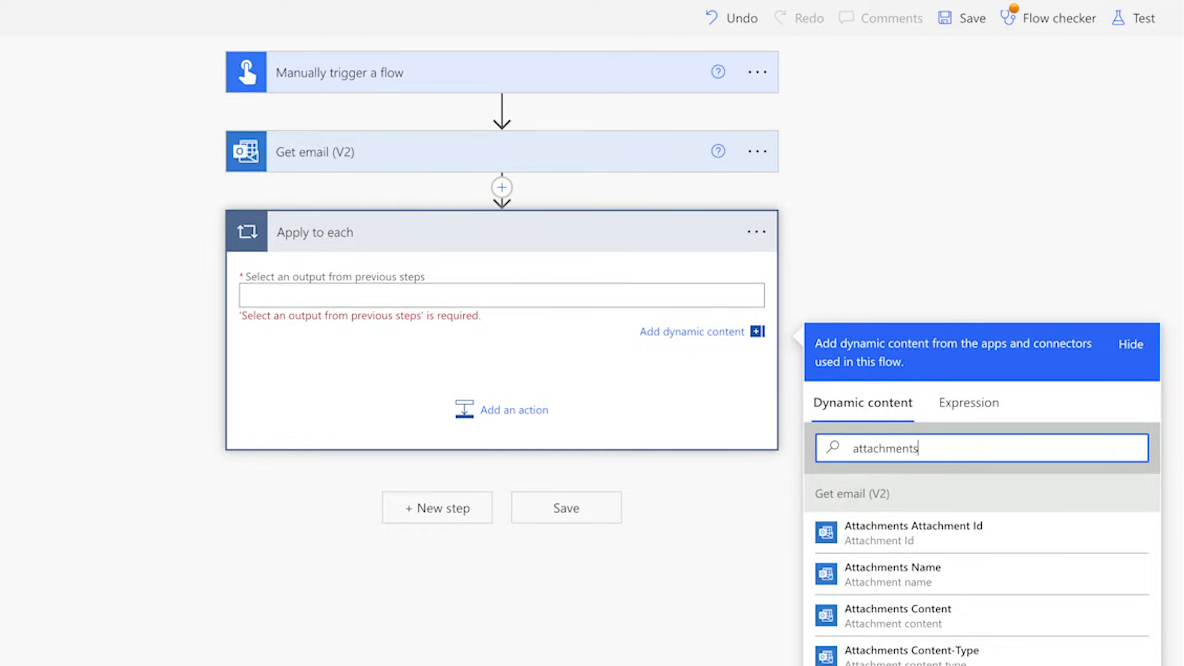
scroll(979, 458, down, 2)
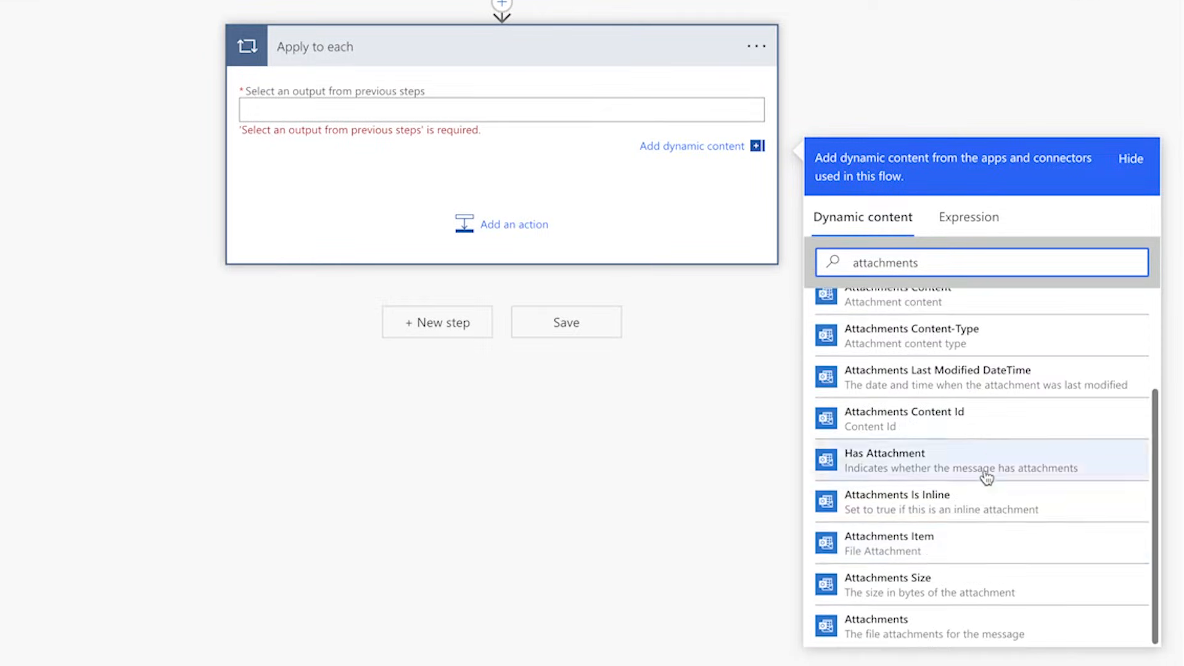
click(916, 621)
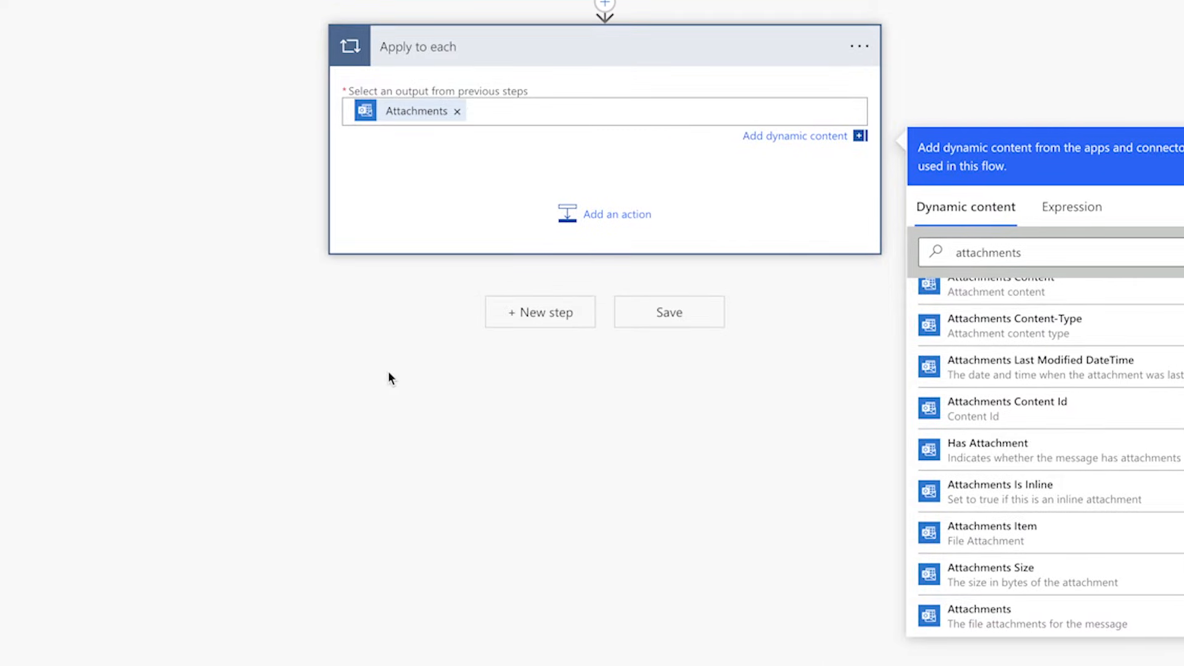
Step: Add a Get Attachment (V2) action inside the loop and set its Message Id to the Get email (V2) Message Id
click(511, 215)
text(get attach)
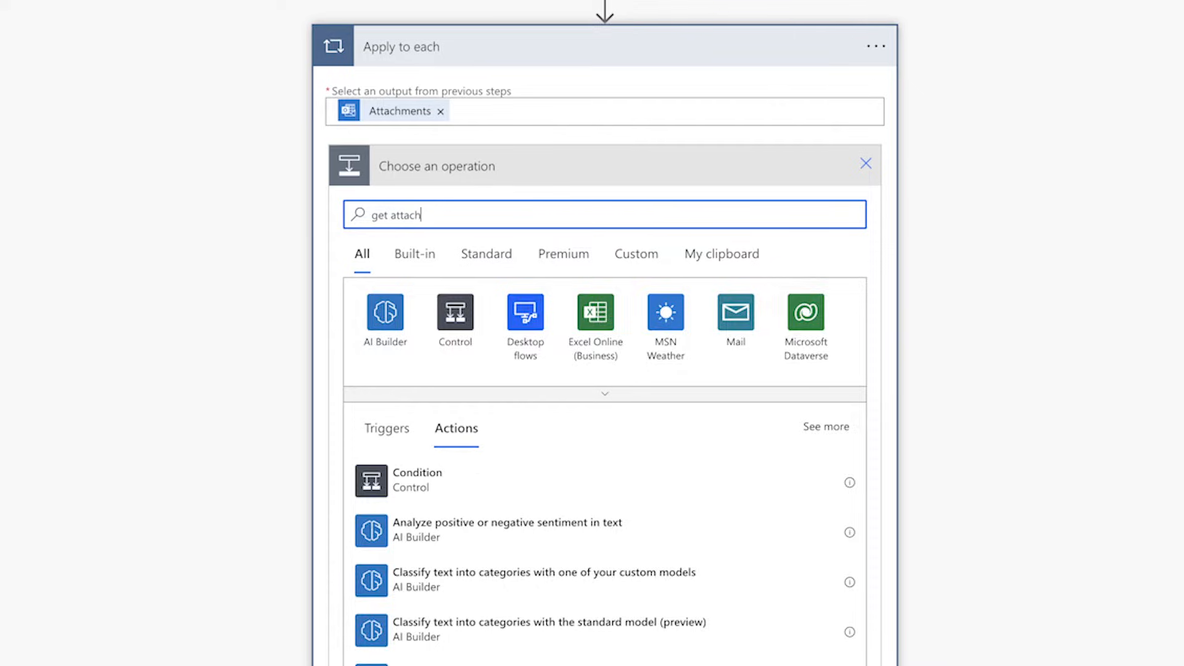
click(615, 482)
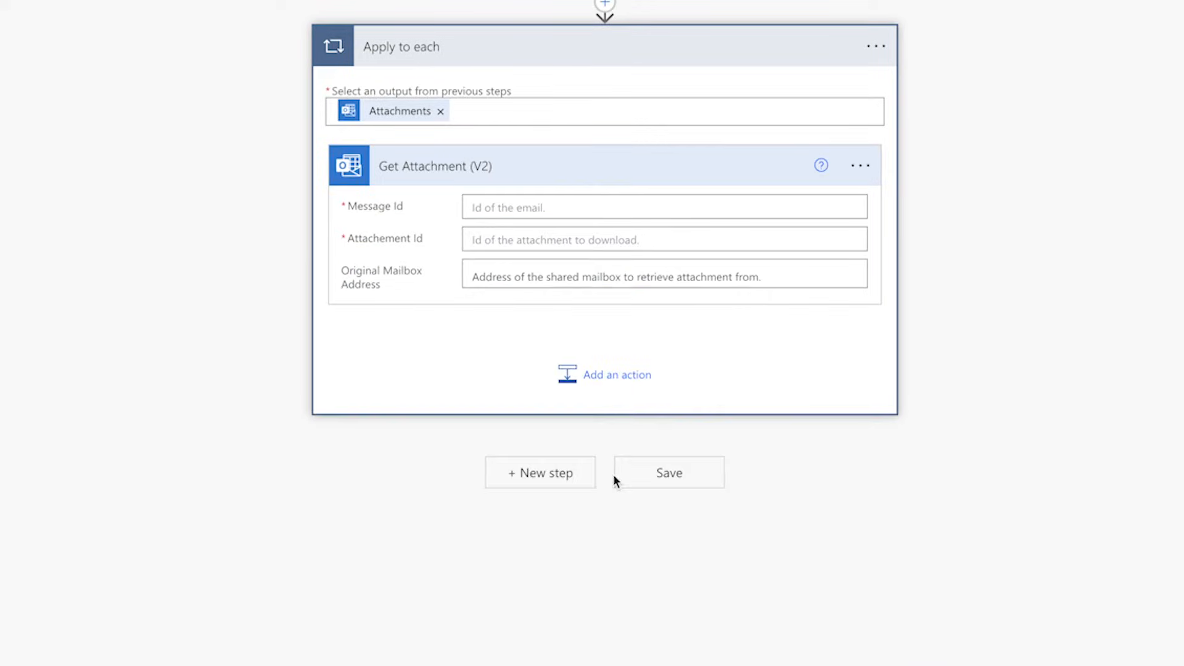
click(500, 207)
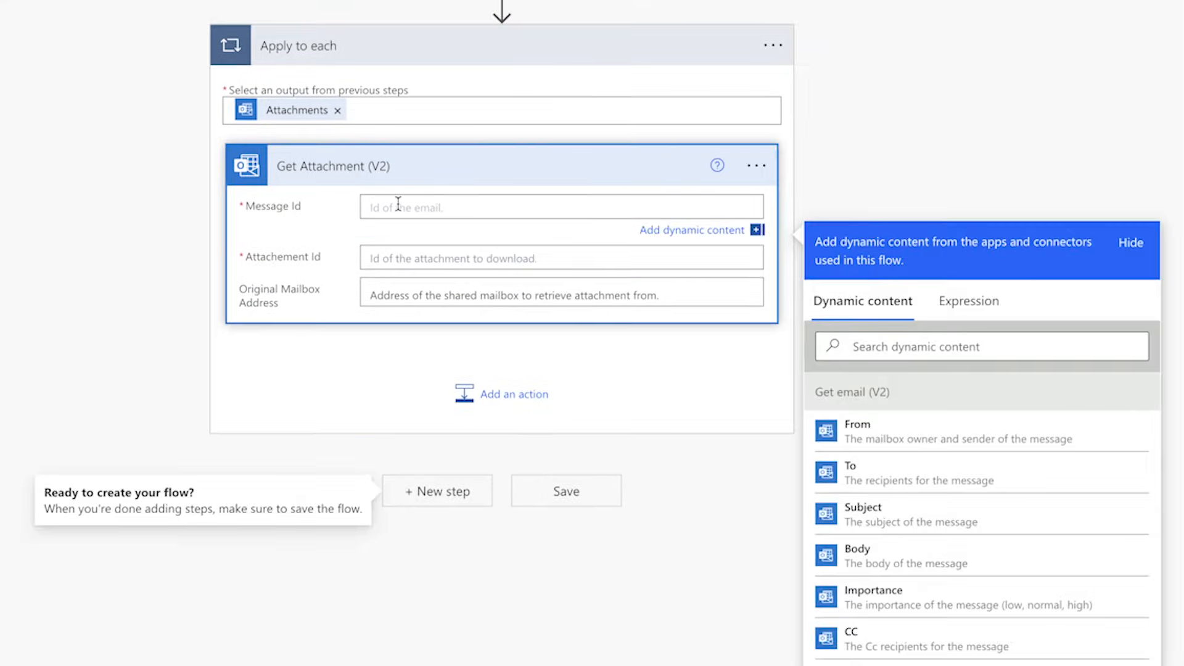
click(982, 346)
text(mes)
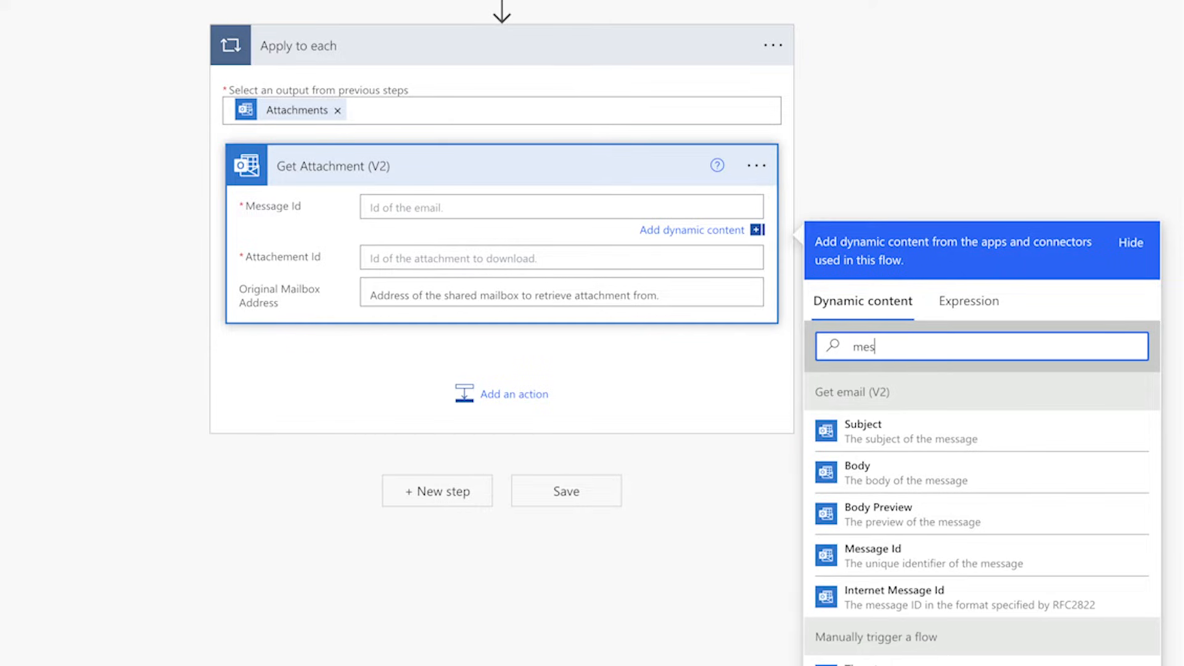
click(908, 570)
Step: Set Get Attachment (V2)'s attachment ID to Attachments Attachment Id and its original mailbox address to sharedmailbox
click(420, 265)
click(891, 383)
text(attachmen)
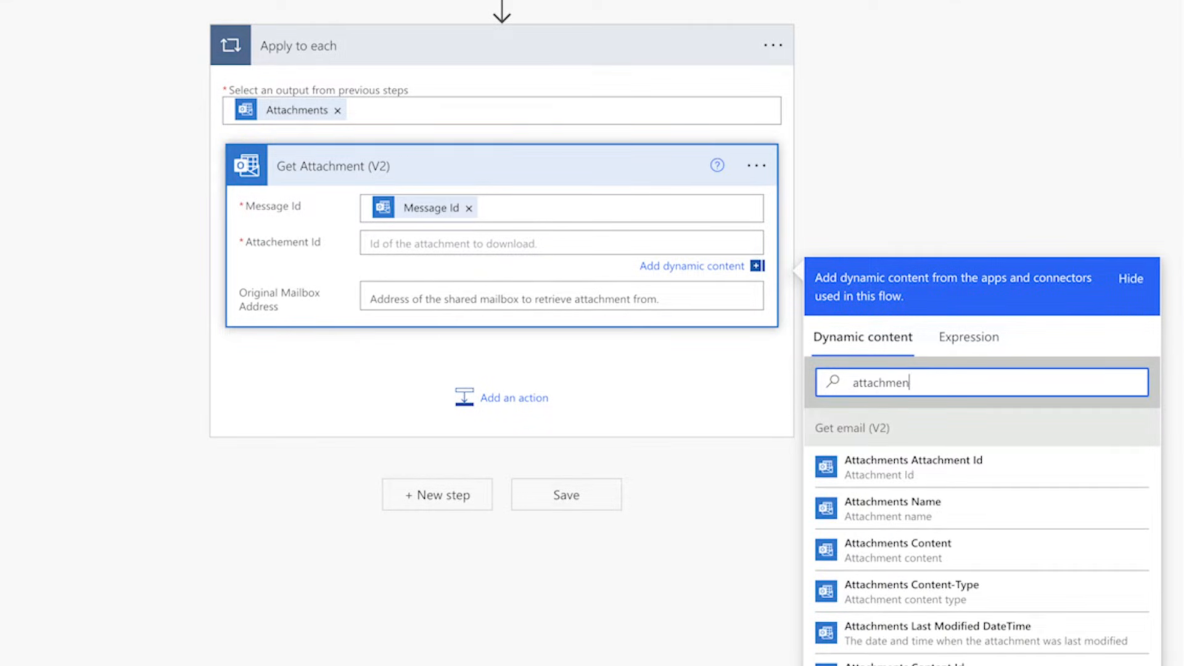
click(917, 466)
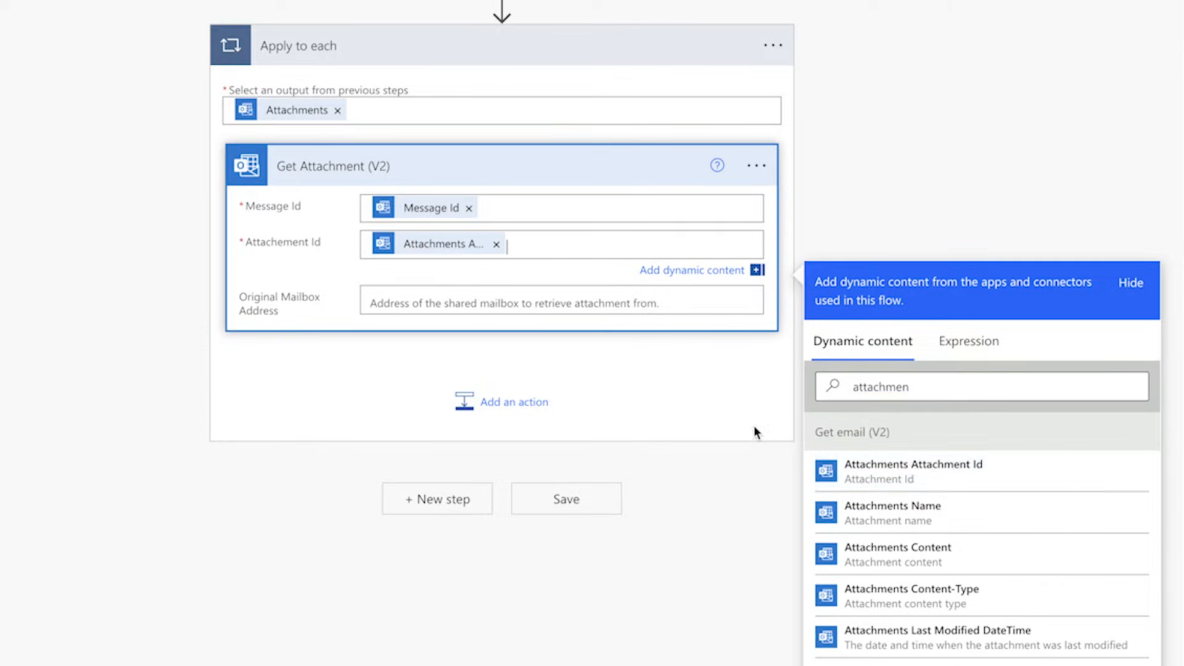
click(448, 283)
text(sharedmailbox;)
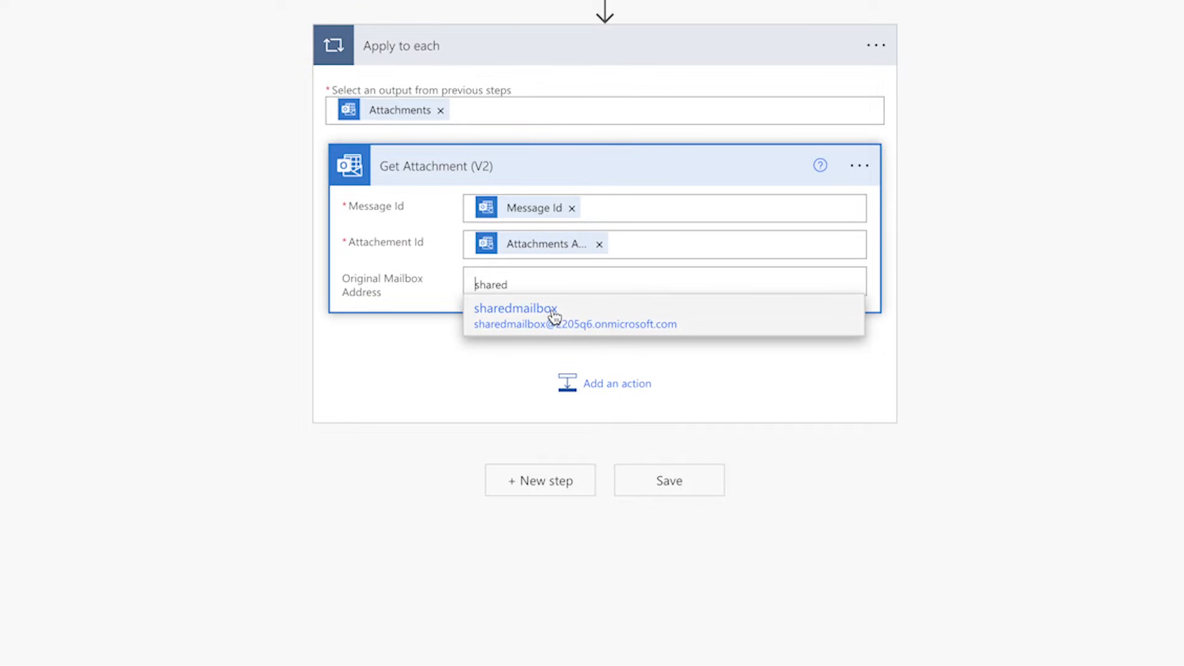
click(552, 309)
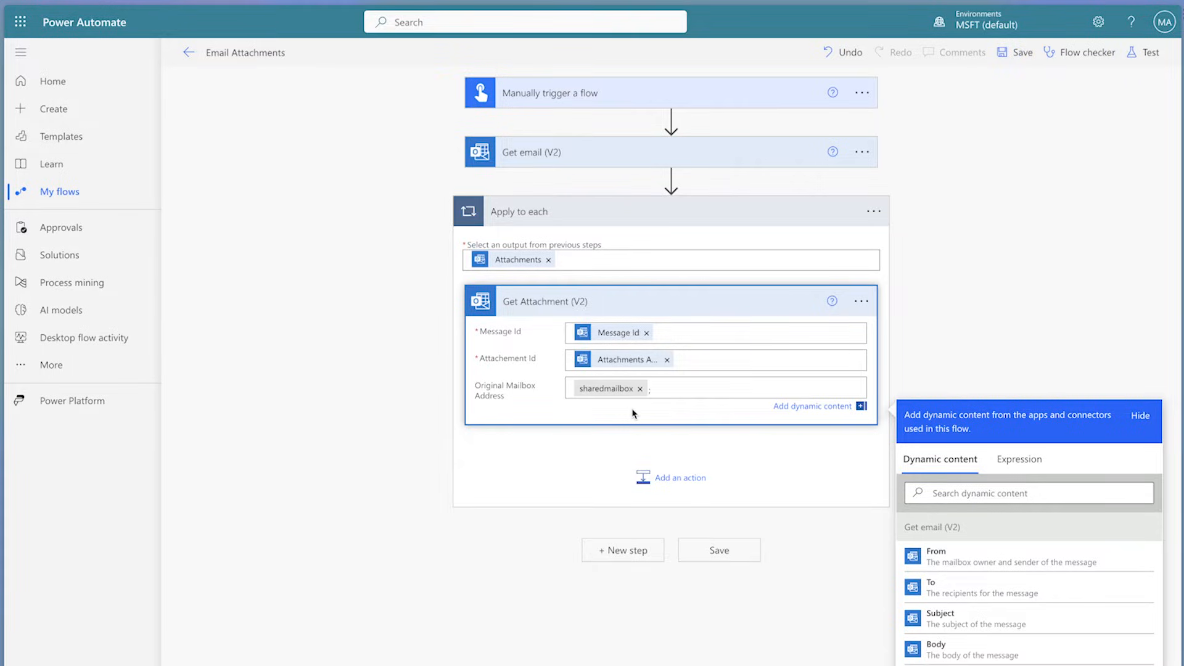
click(500, 308)
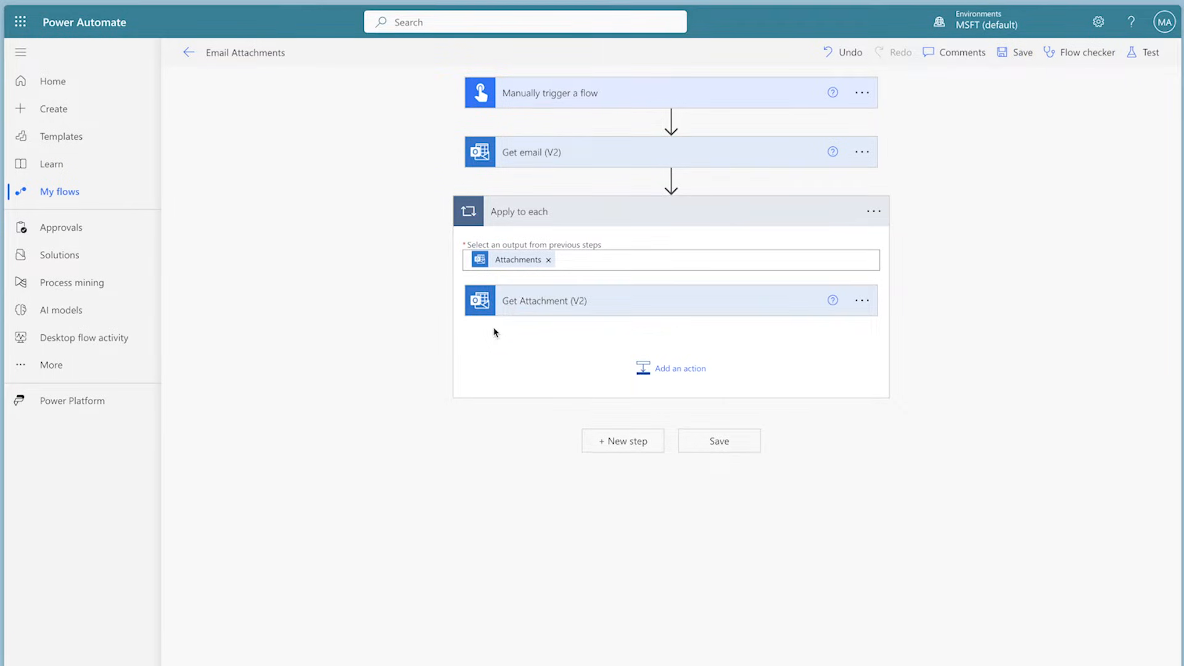
Step: Add a Compose action after Get Attachment (V2) inside the loop and rename it Compose - Folder Name
click(672, 370)
text(compose)
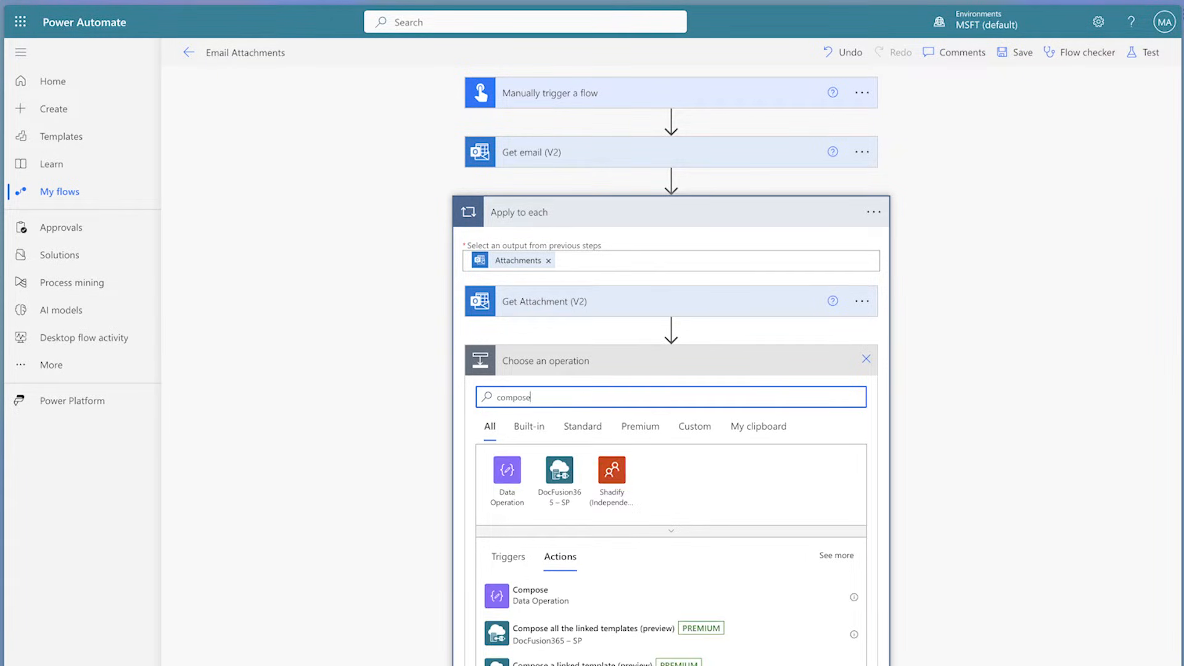
click(730, 595)
click(861, 360)
click(907, 410)
click(780, 362)
text(- )
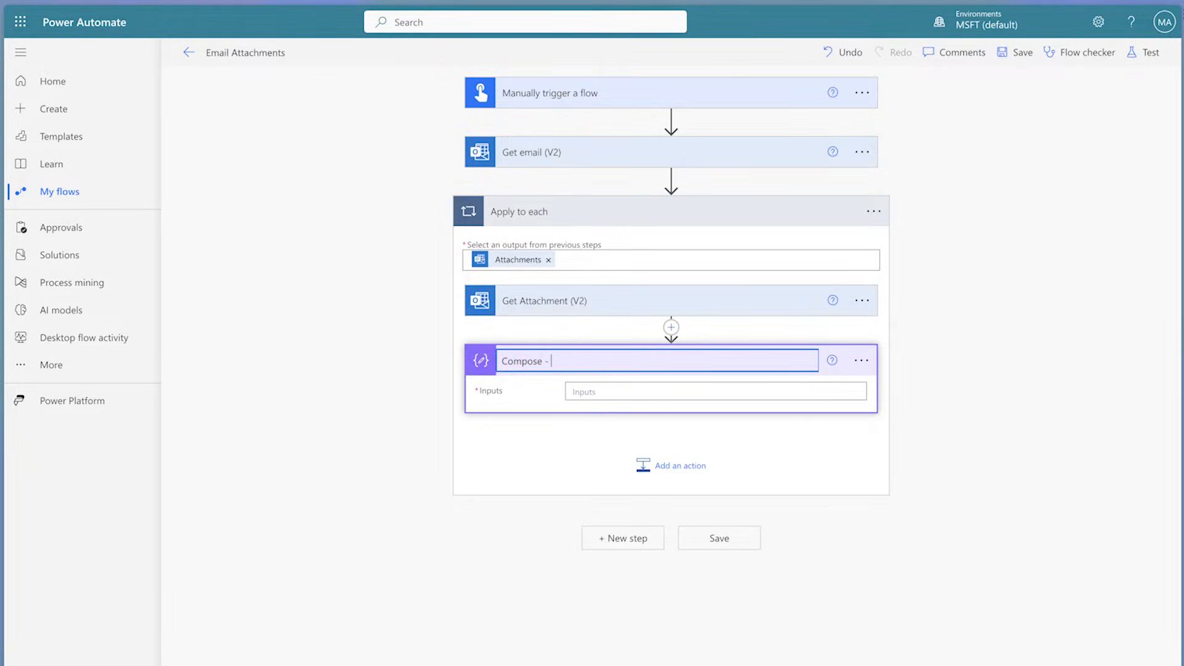
text(Folder Name)
Step: Set the folder name Compose input to a slash, the expression formatDateTime(utcNow(),'yyyy-MM-dd'), and the text Email Attachments
click(711, 391)
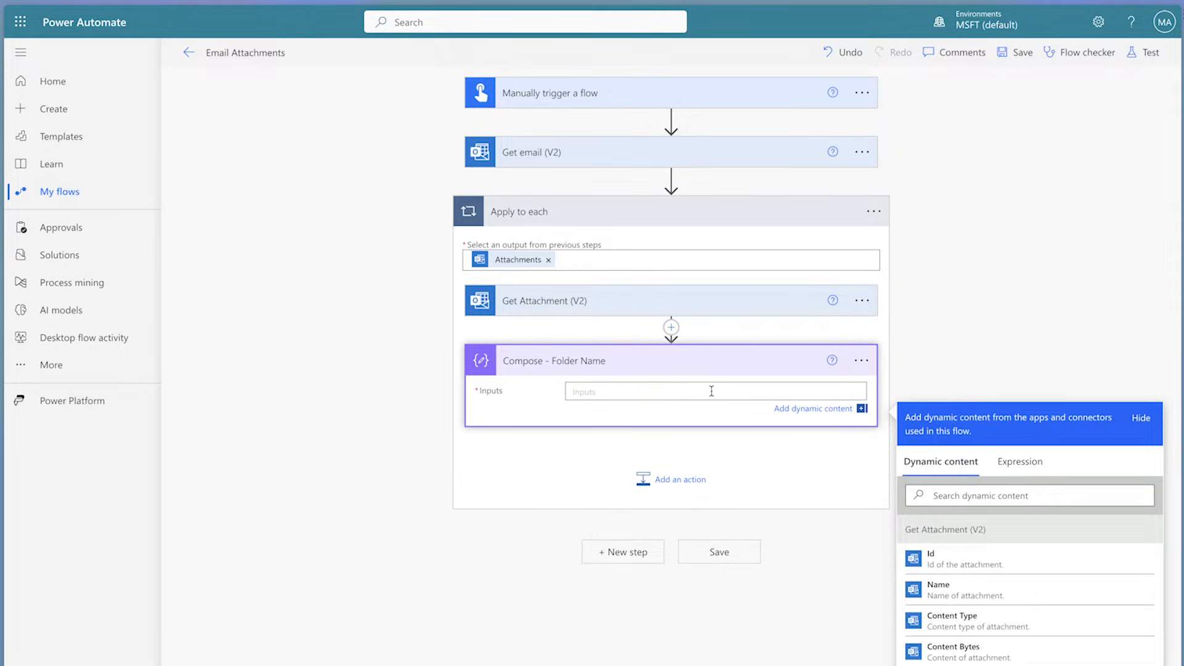
text(/)
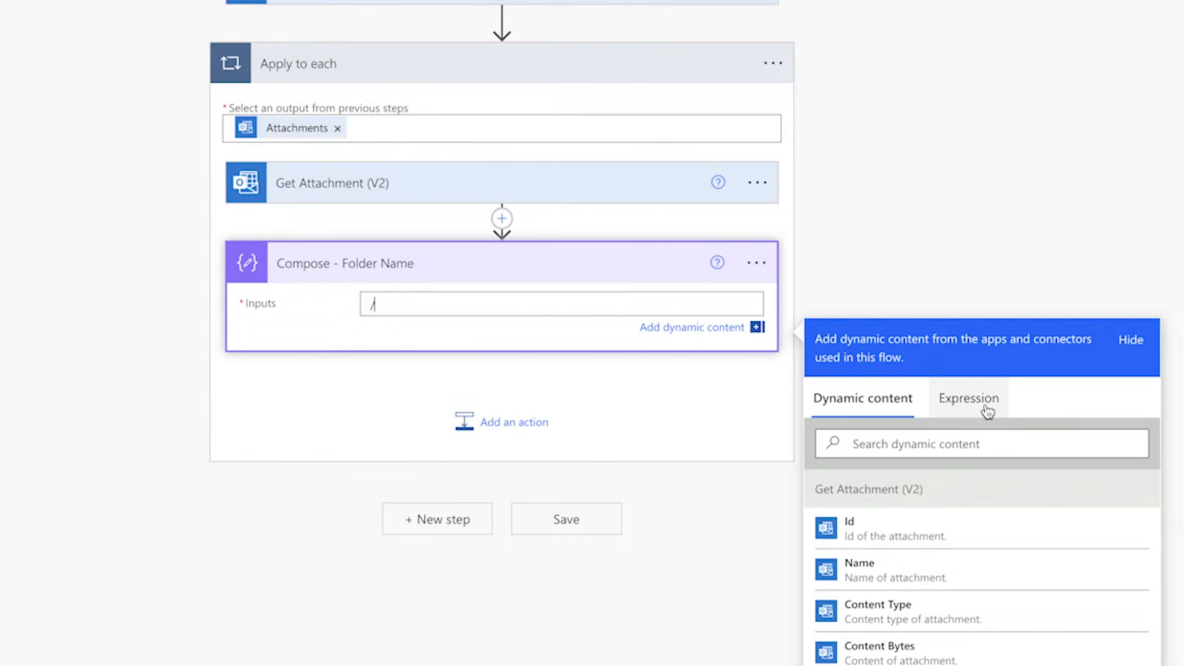
click(1080, 398)
text(form)
key(Return)
text(()
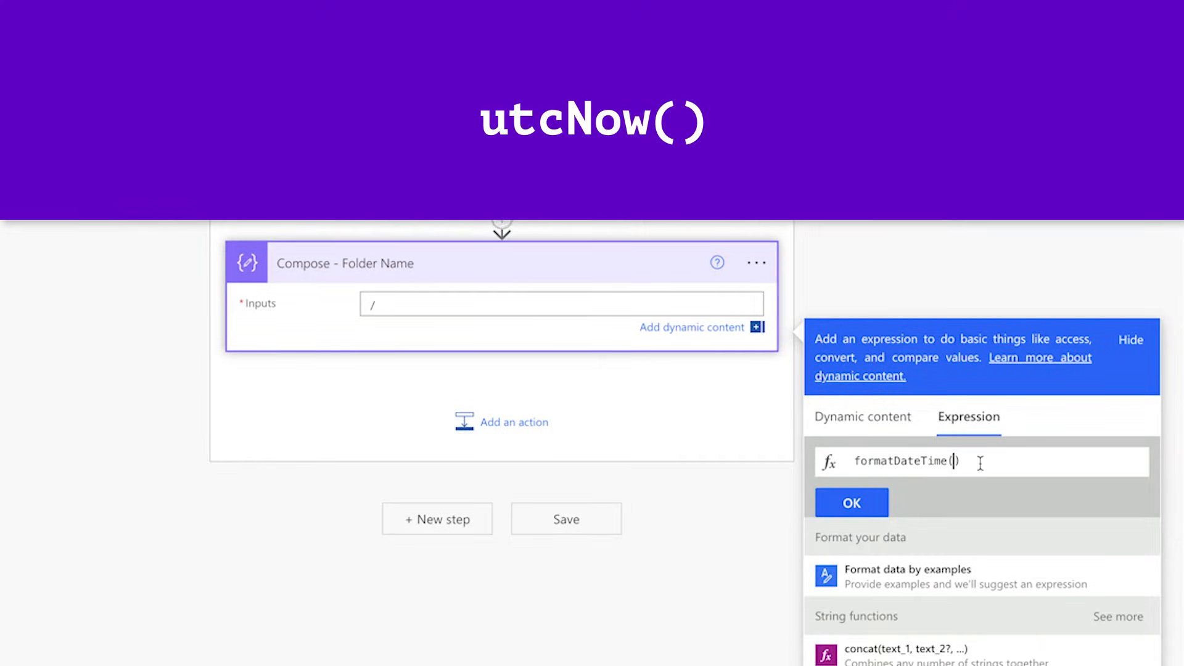
text(utc)
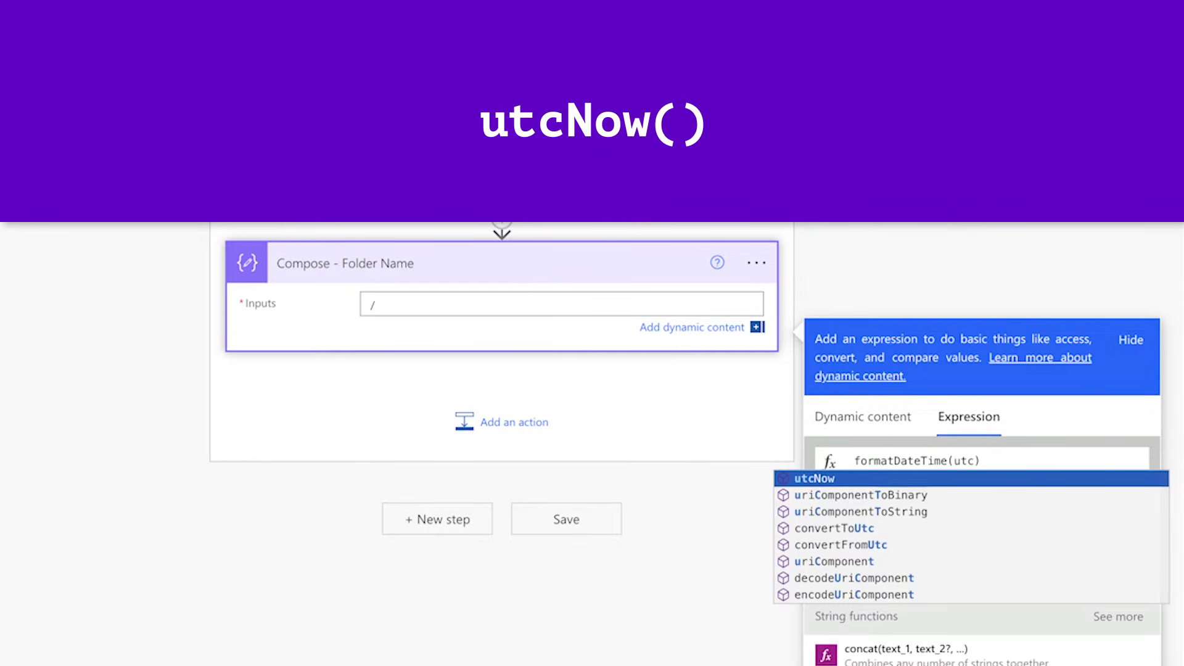
key(Return)
text((),')
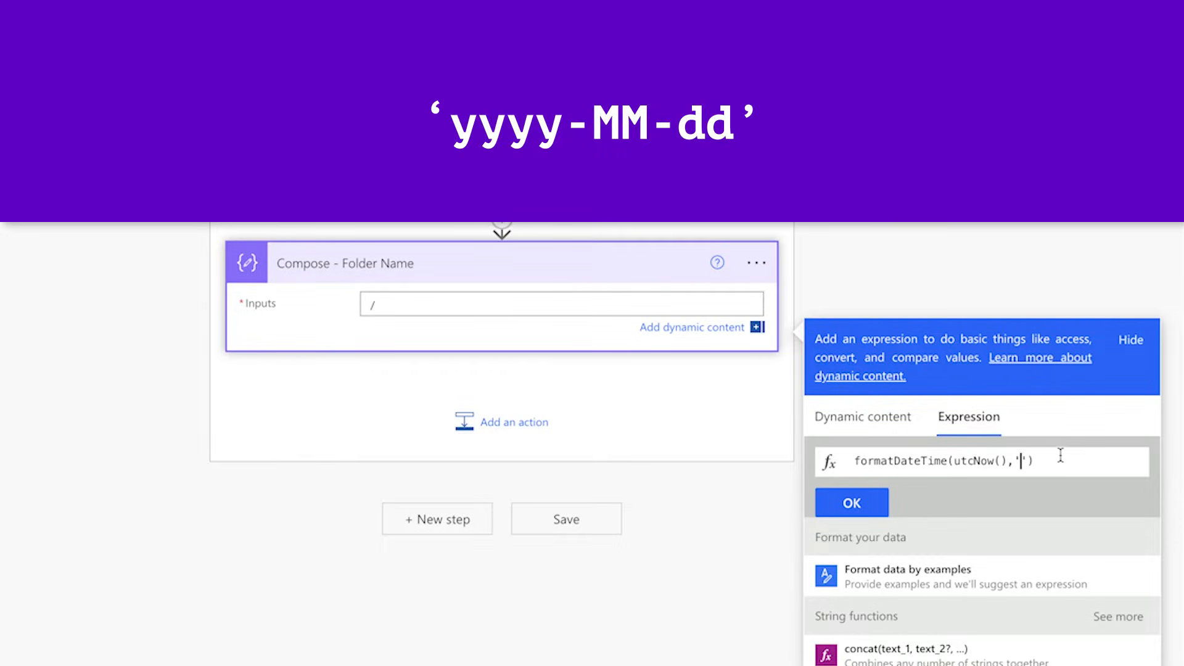
text(yyyy-MM-dd)
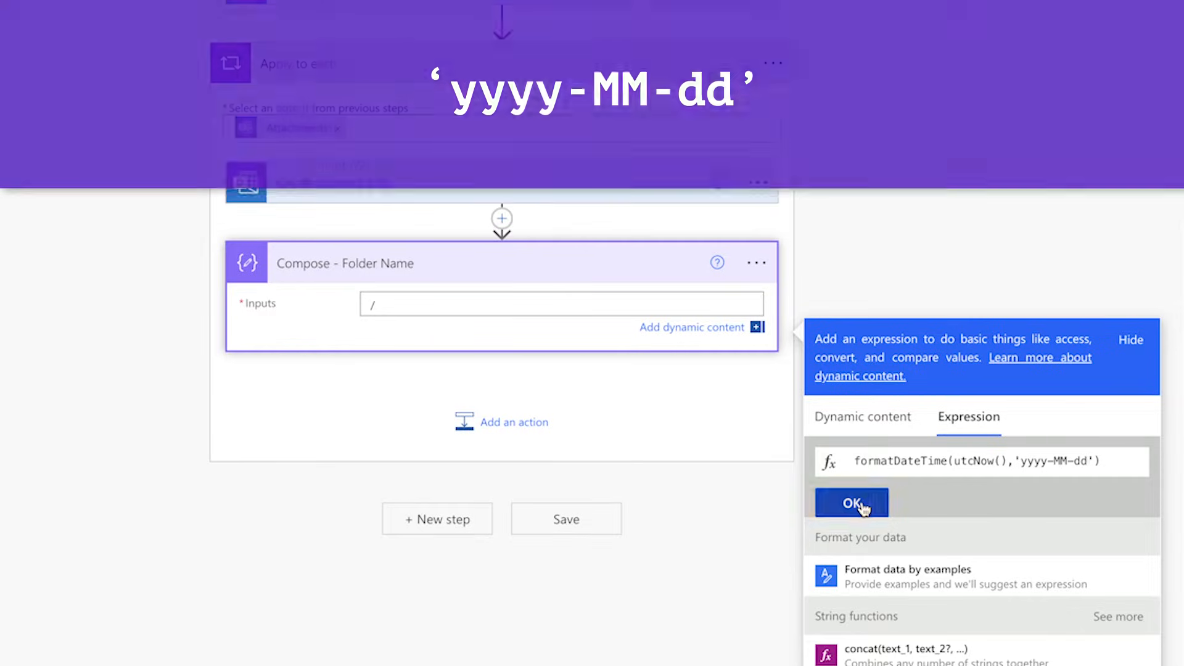
click(857, 503)
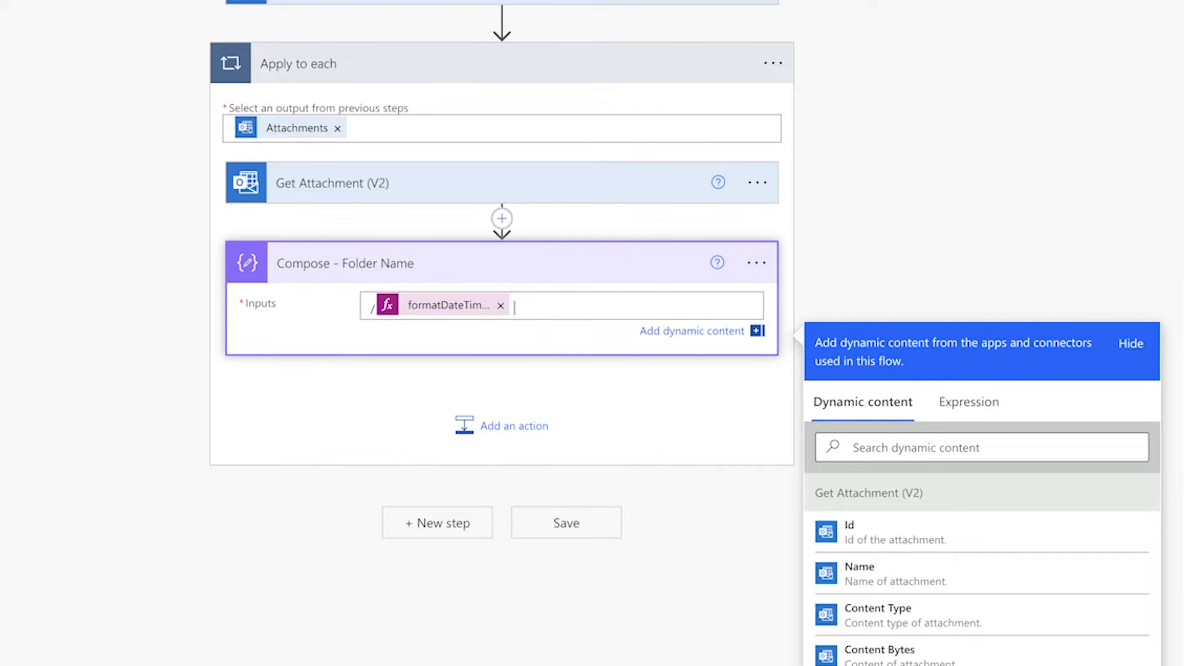
text(Email Attachments)
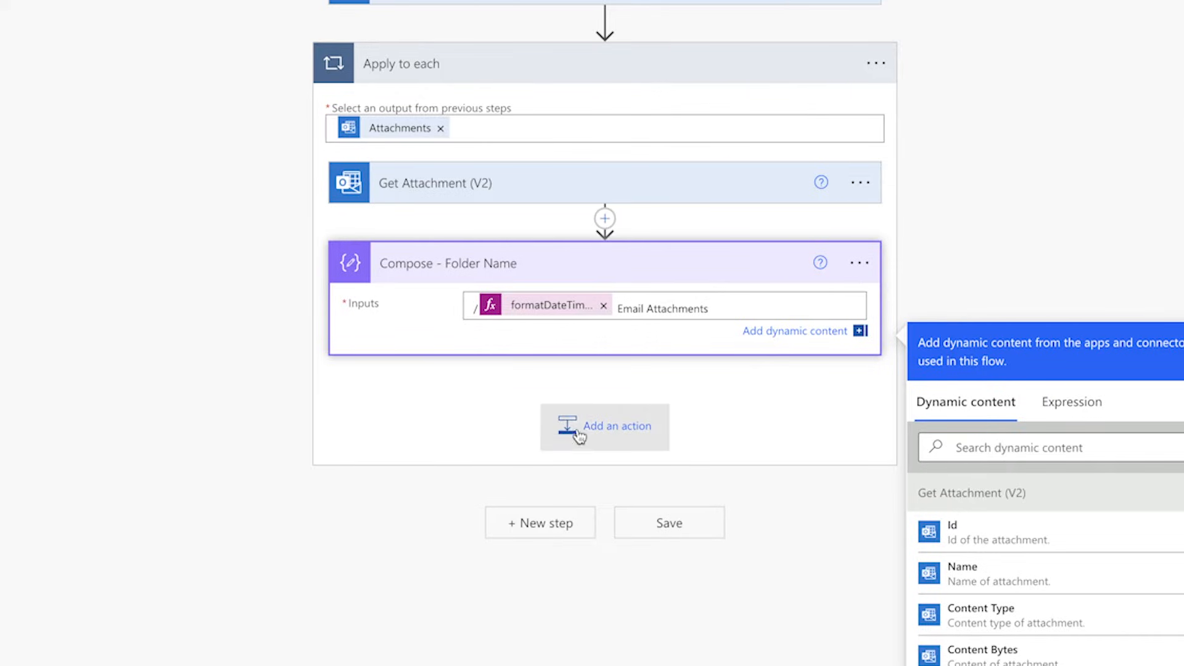
Step: Add a SharePoint Create file action at the end of the loop and set its site address to Power Platform Sandbox
click(474, 427)
text(Create)
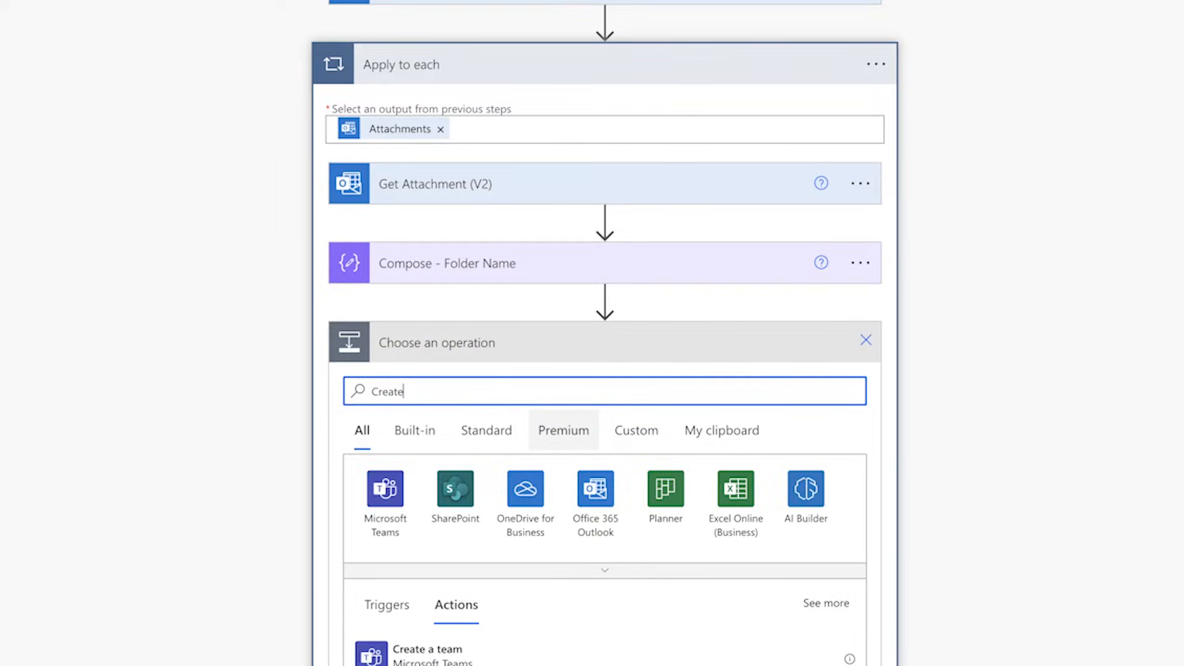
text( file)
scroll(526, 442, down, 5)
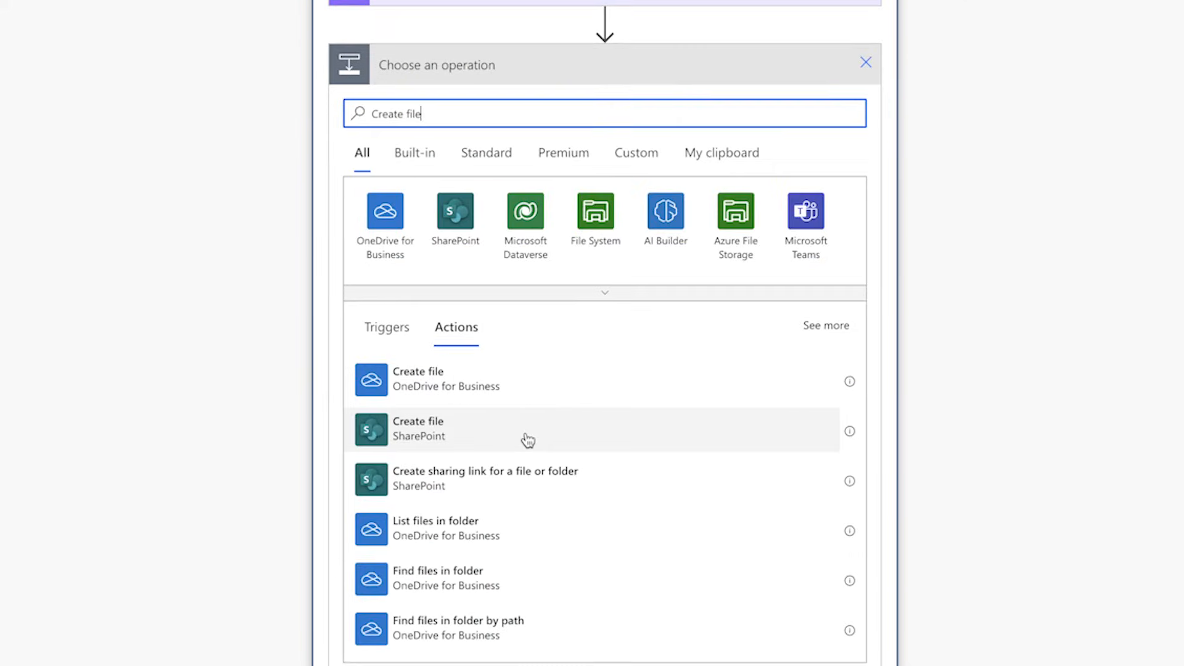
click(526, 436)
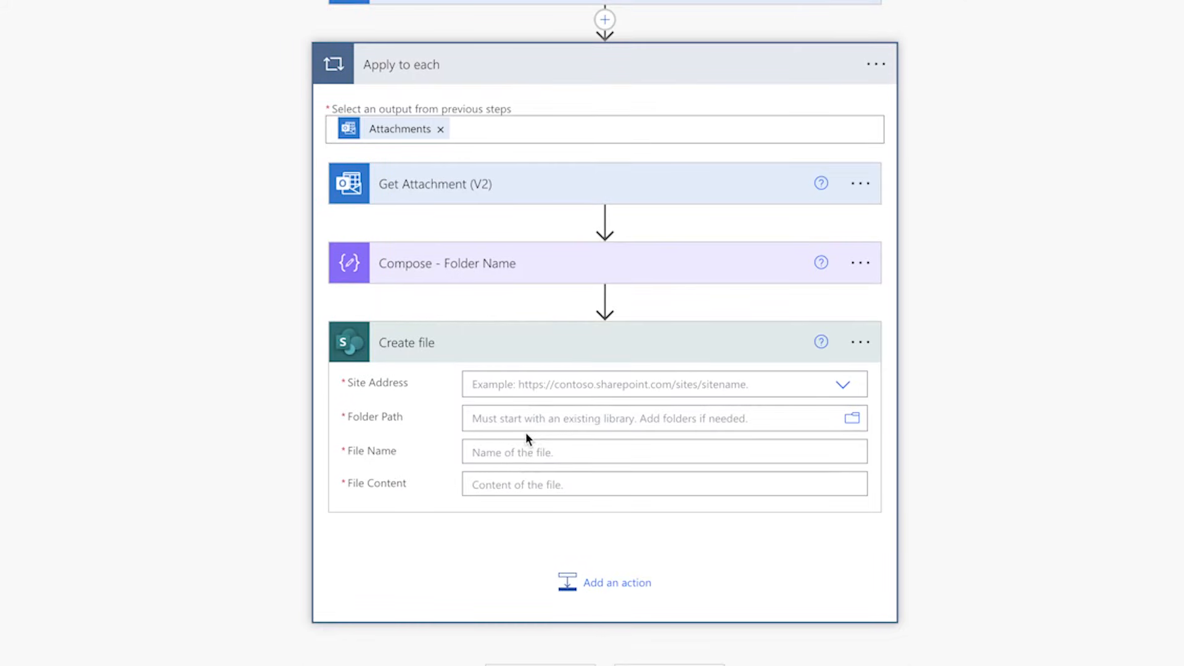
click(839, 389)
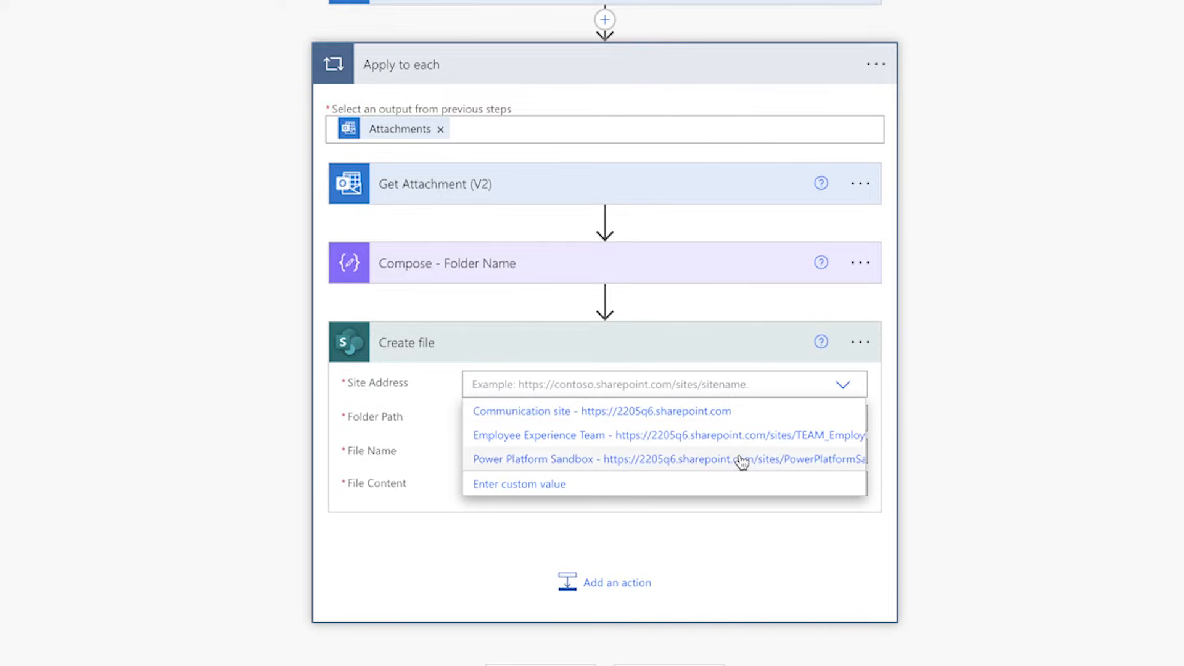
click(742, 457)
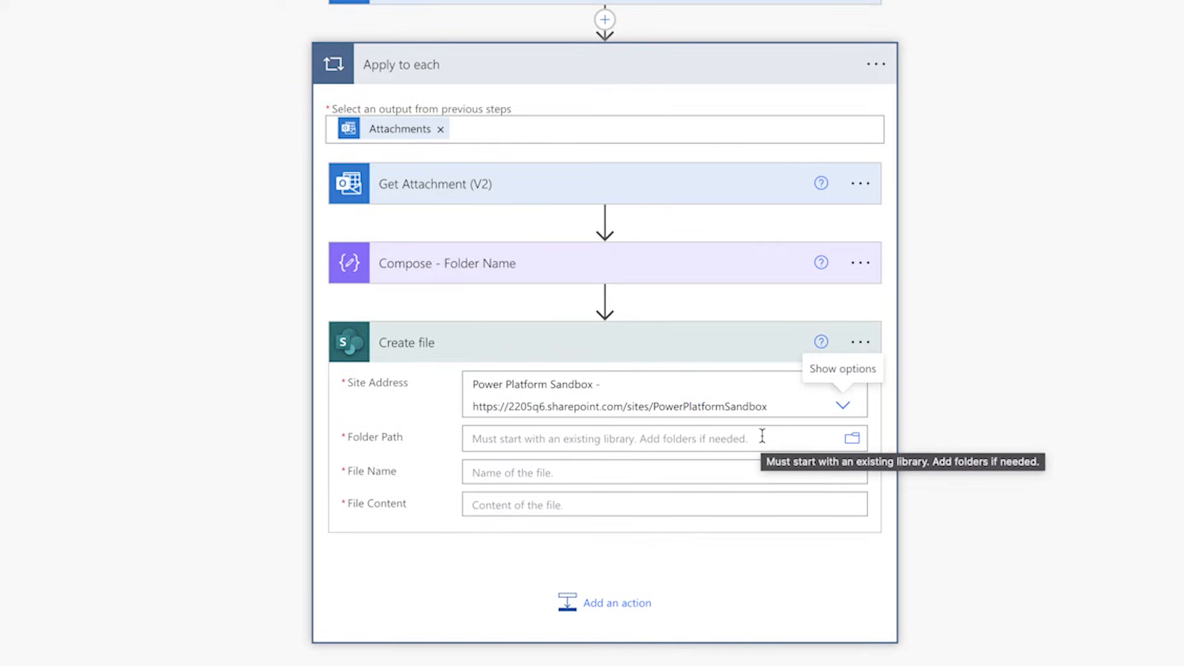
Step: Set Create file's folder path to /Email Attachments followed by the Outputs of Compose - Folder Name
click(853, 439)
scroll(1044, 247, up, 5)
click(1044, 230)
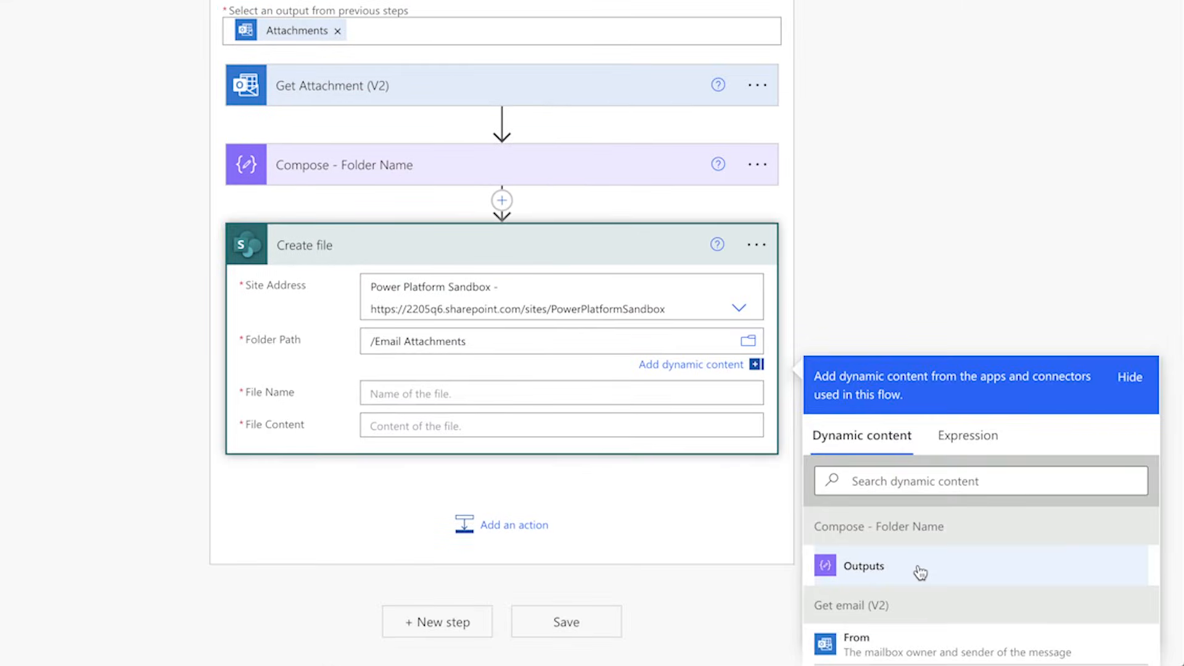
click(919, 570)
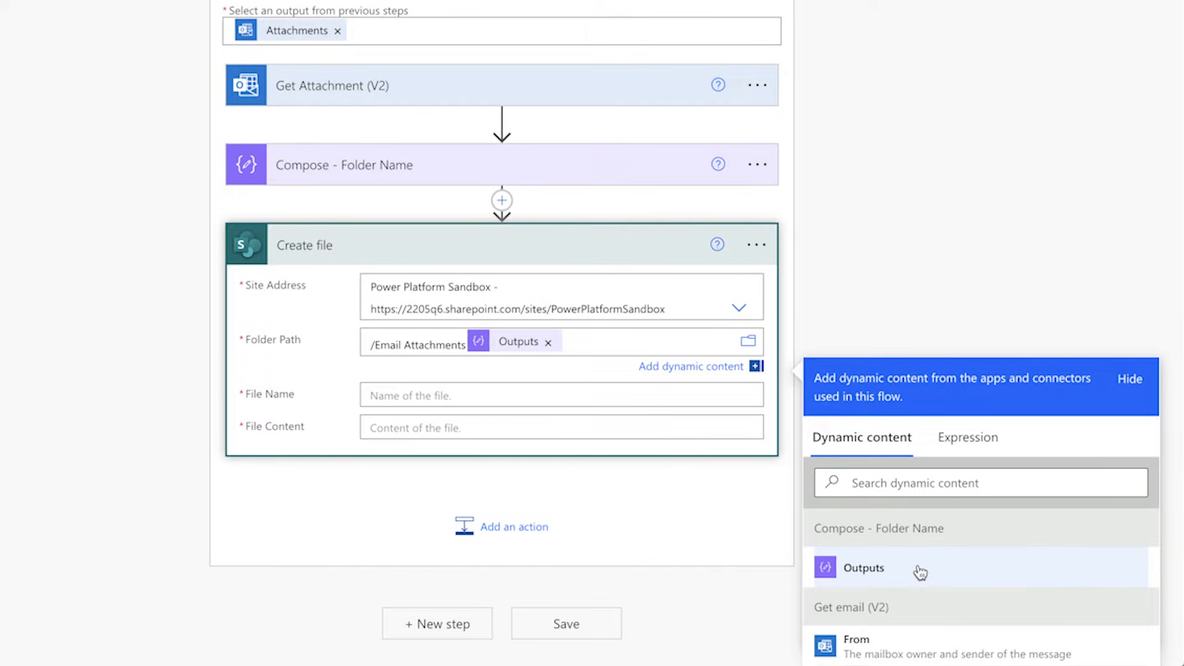
Step: Set Create file's file name to the Get Attachment (V2) Name and its file content to Content Bytes
text(name)
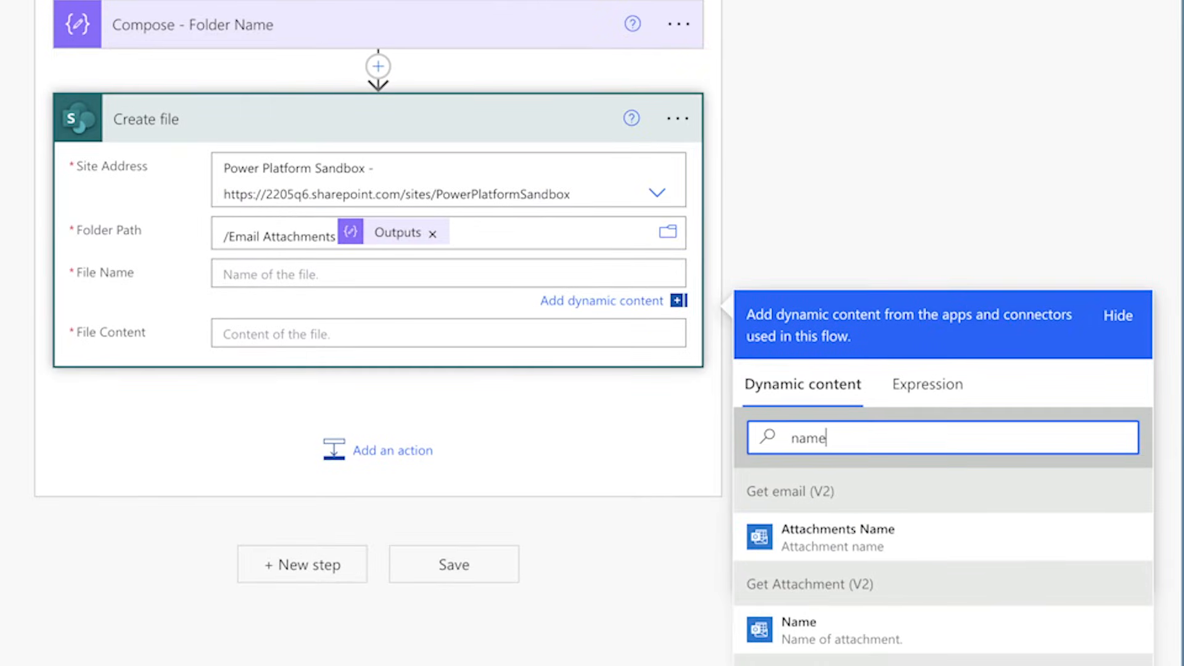
click(845, 629)
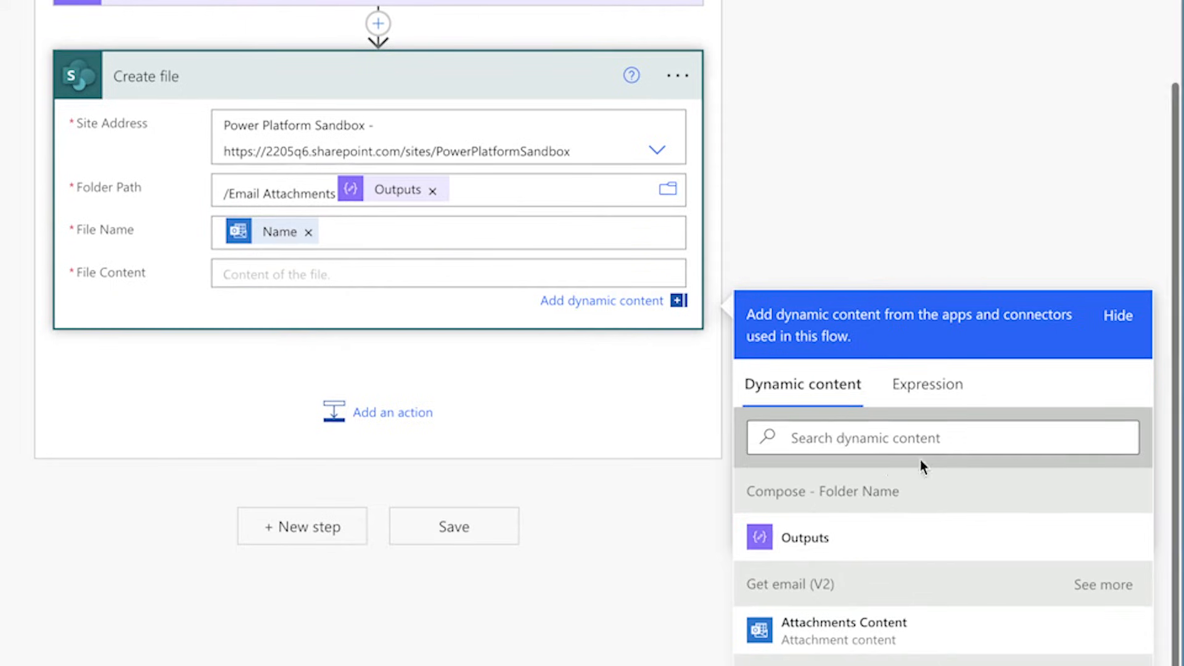
click(838, 445)
text(content)
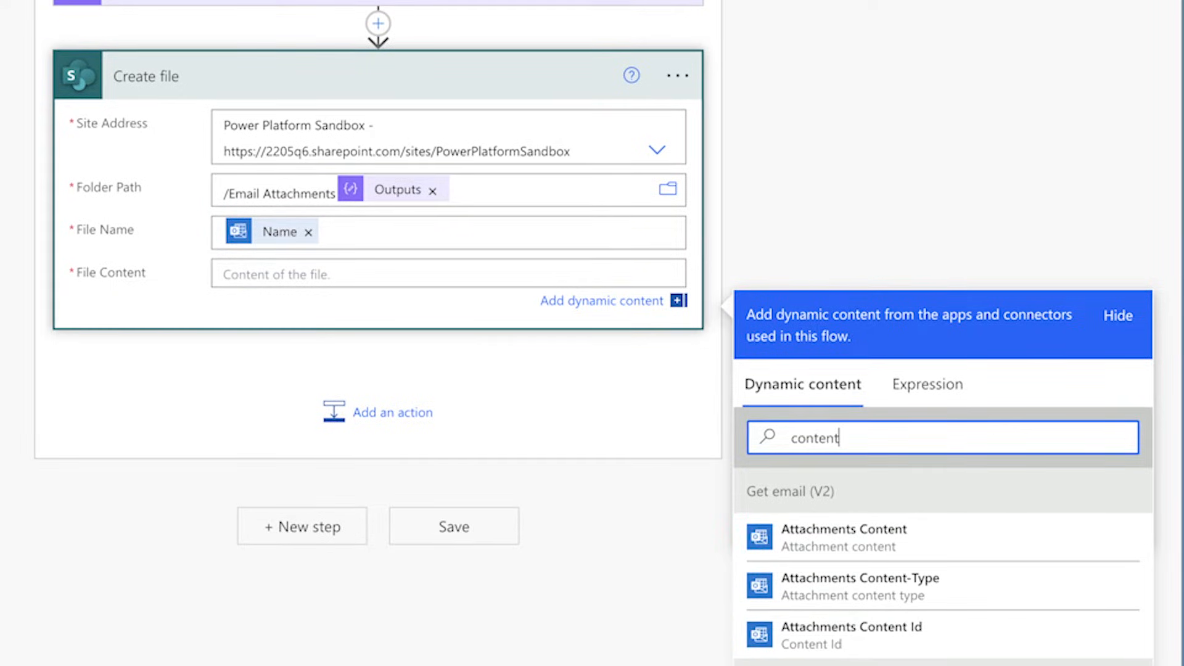
scroll(912, 457, down, 3)
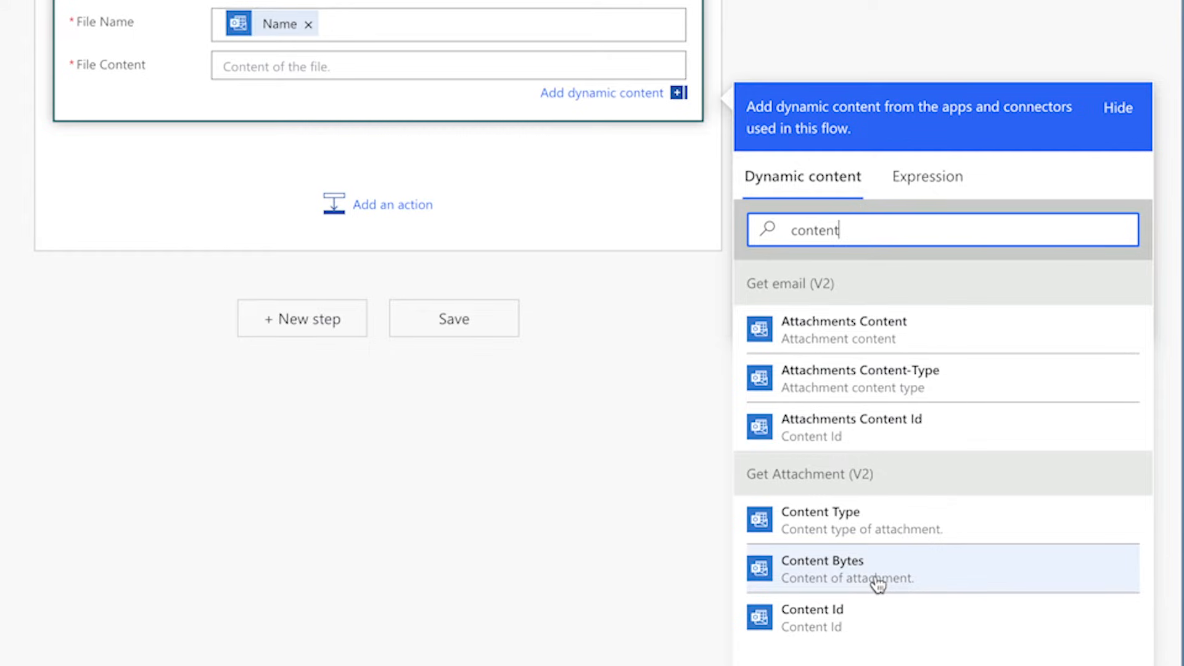
click(878, 584)
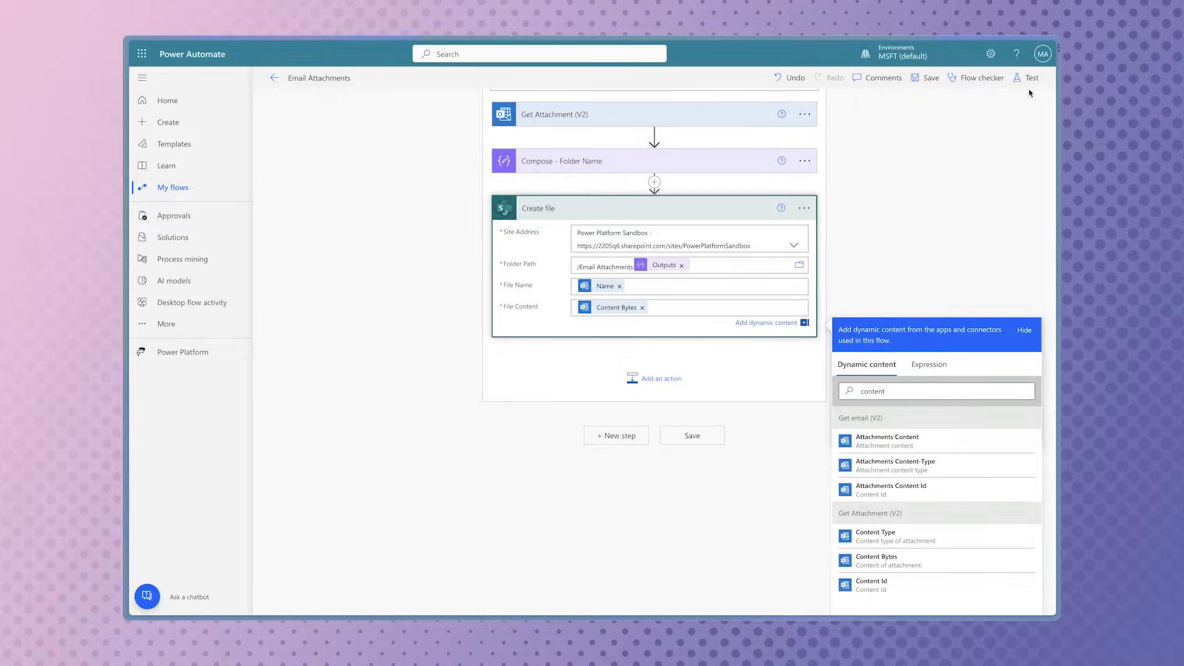
Step: Save and manually test the flow, and open the 2023-09-19 Email Attachments folder in the SharePoint library
click(1028, 82)
click(858, 106)
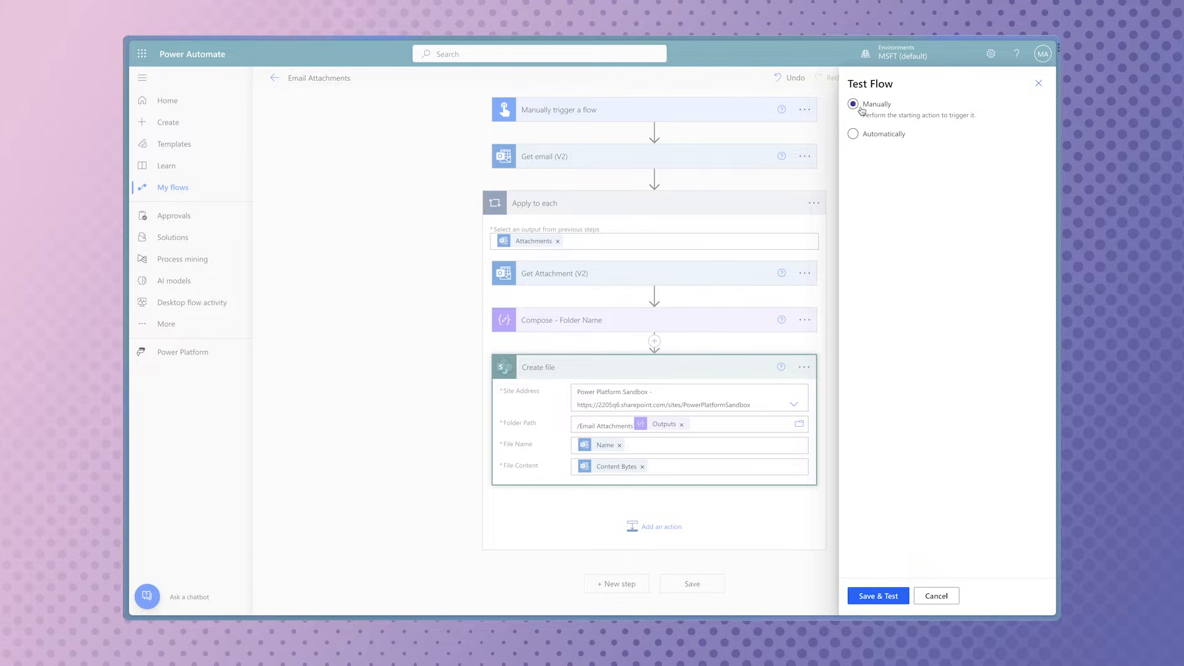
click(888, 595)
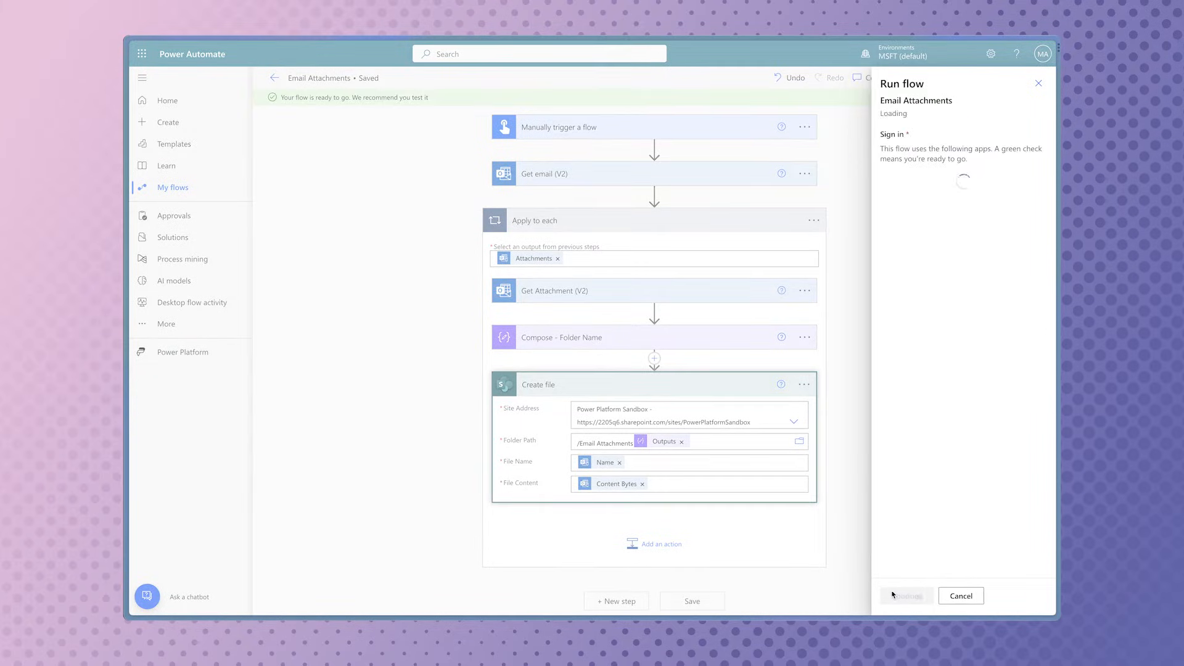
click(906, 597)
click(910, 597)
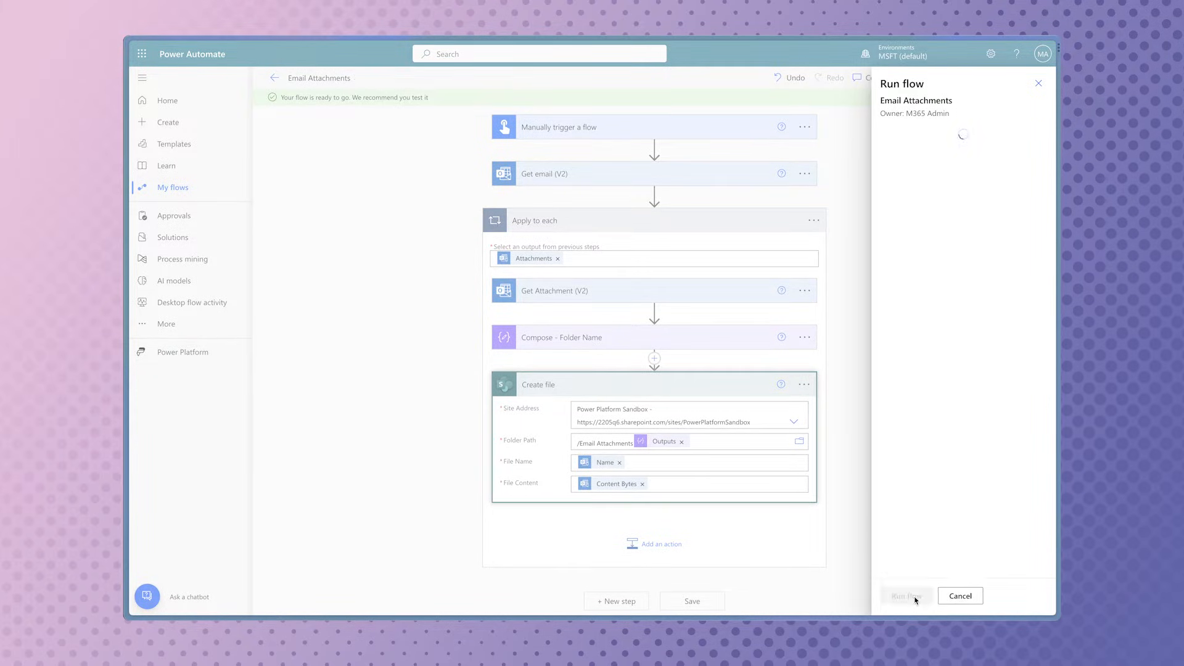
click(906, 595)
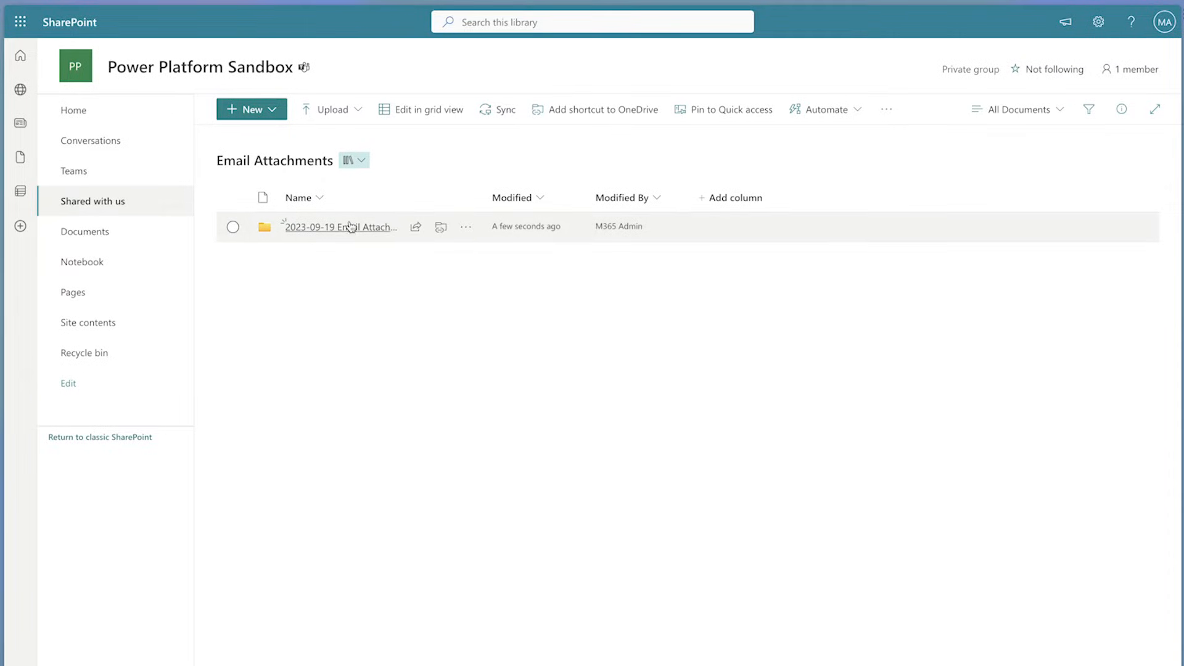
click(349, 231)
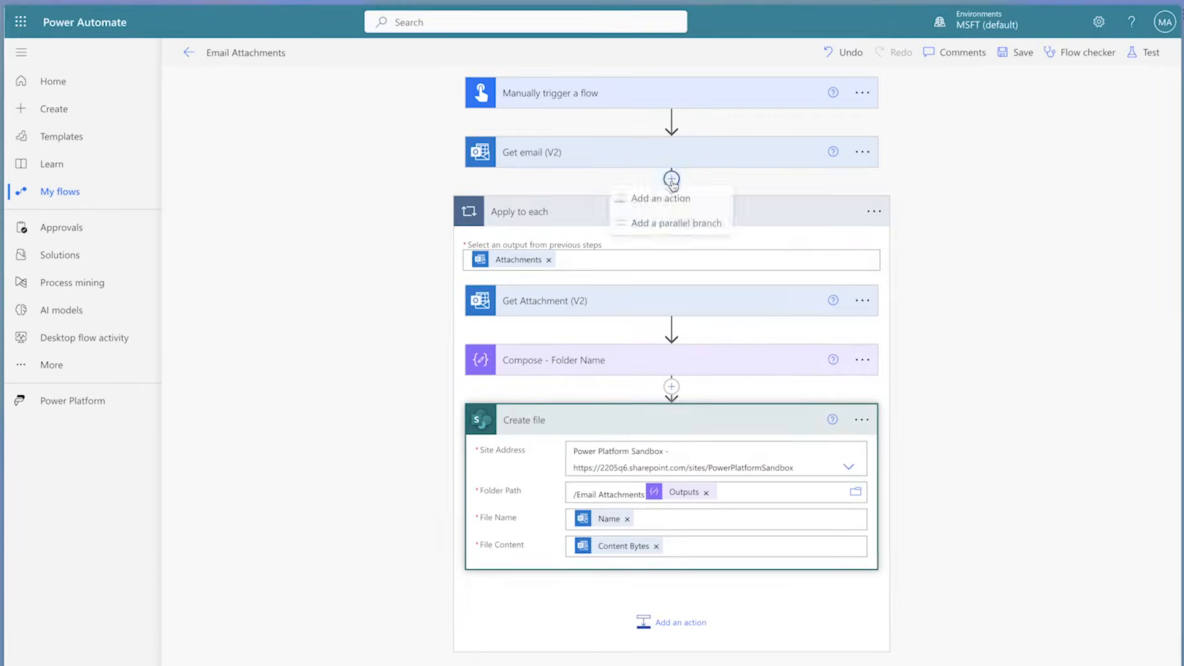
Step: Insert an Initialize variable action after Get email (V2) and rename it init varFileName
click(654, 196)
text(init)
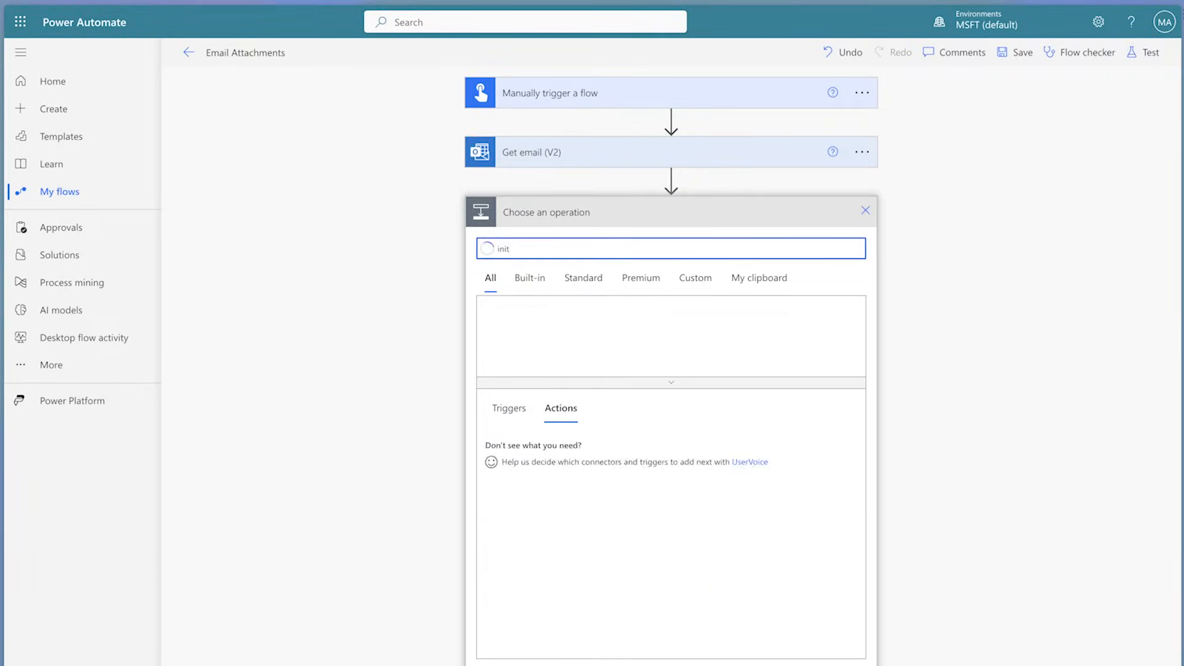
click(678, 476)
click(861, 211)
click(903, 262)
text(init varFIleName)
Step: Name the variable varFileName and set its type to String
click(703, 245)
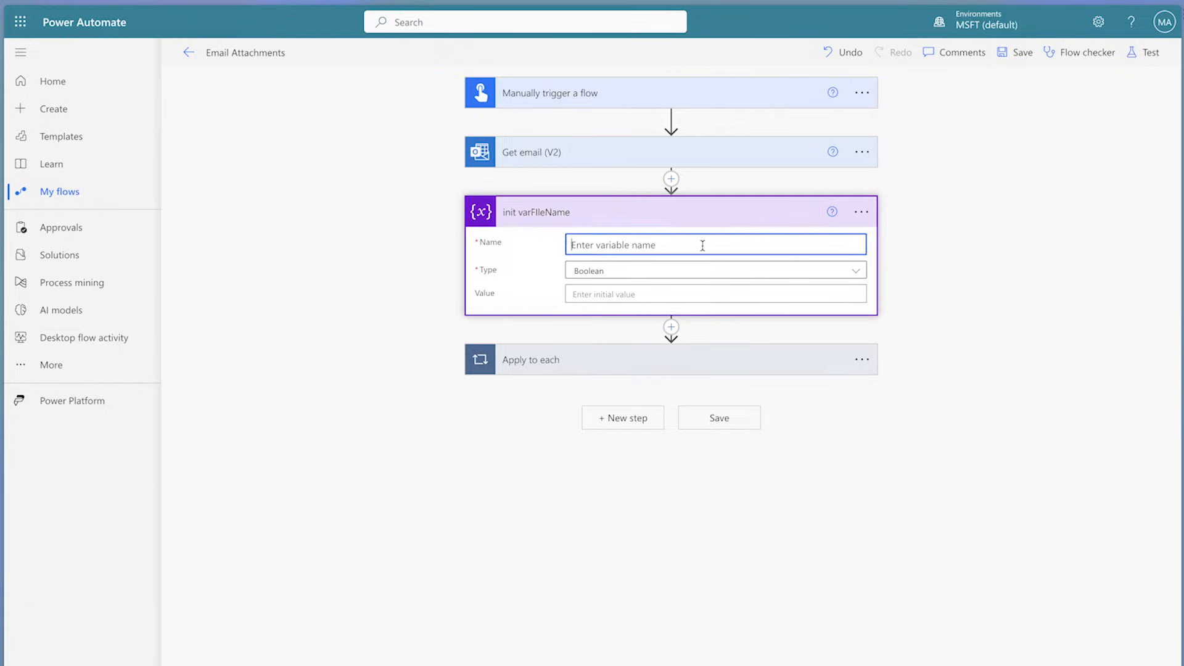
text(varFileName)
click(711, 270)
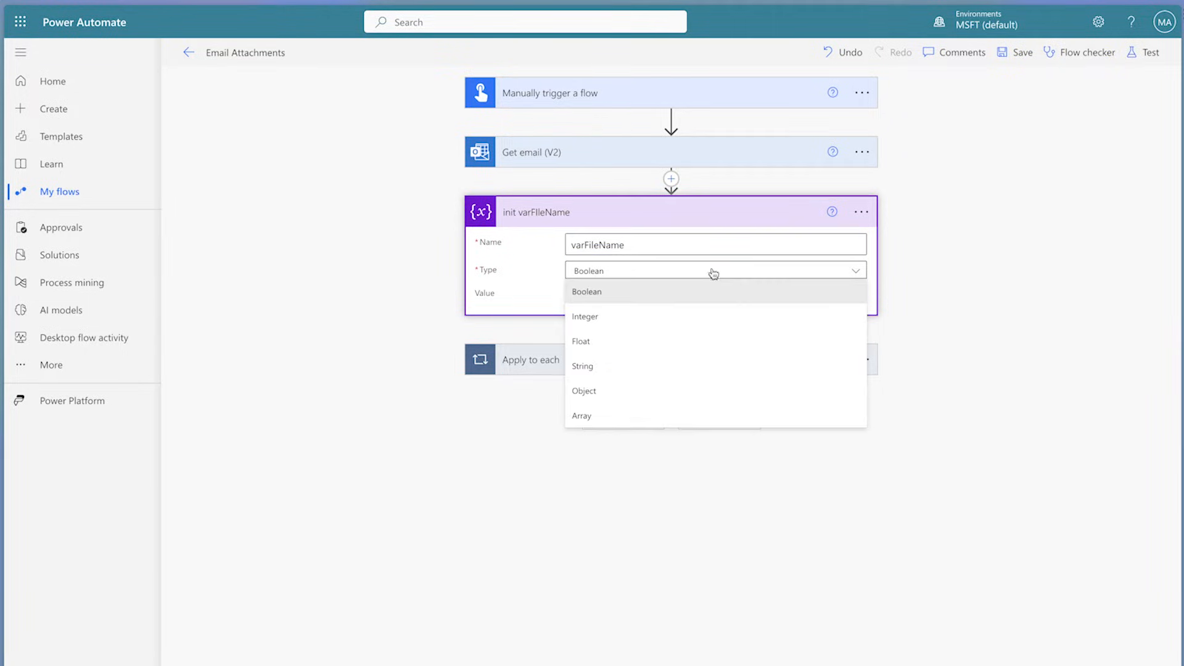
click(690, 364)
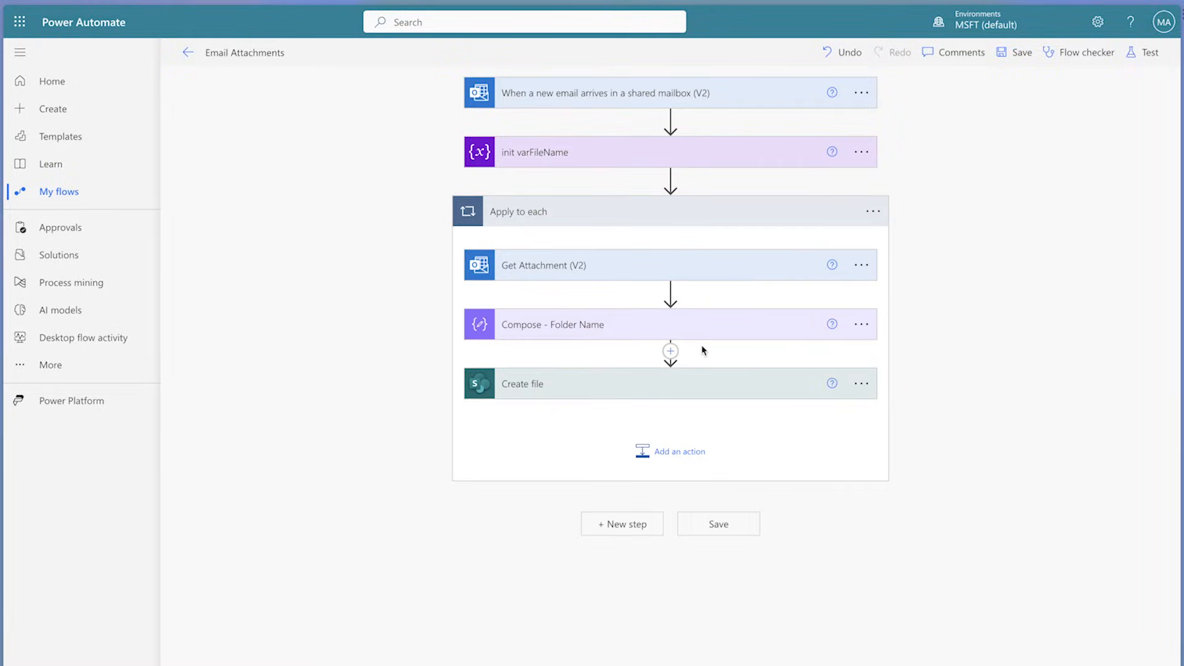
Step: Insert a SharePoint Get files (properties only) action between Compose - Folder Name and Create file
click(670, 351)
click(670, 374)
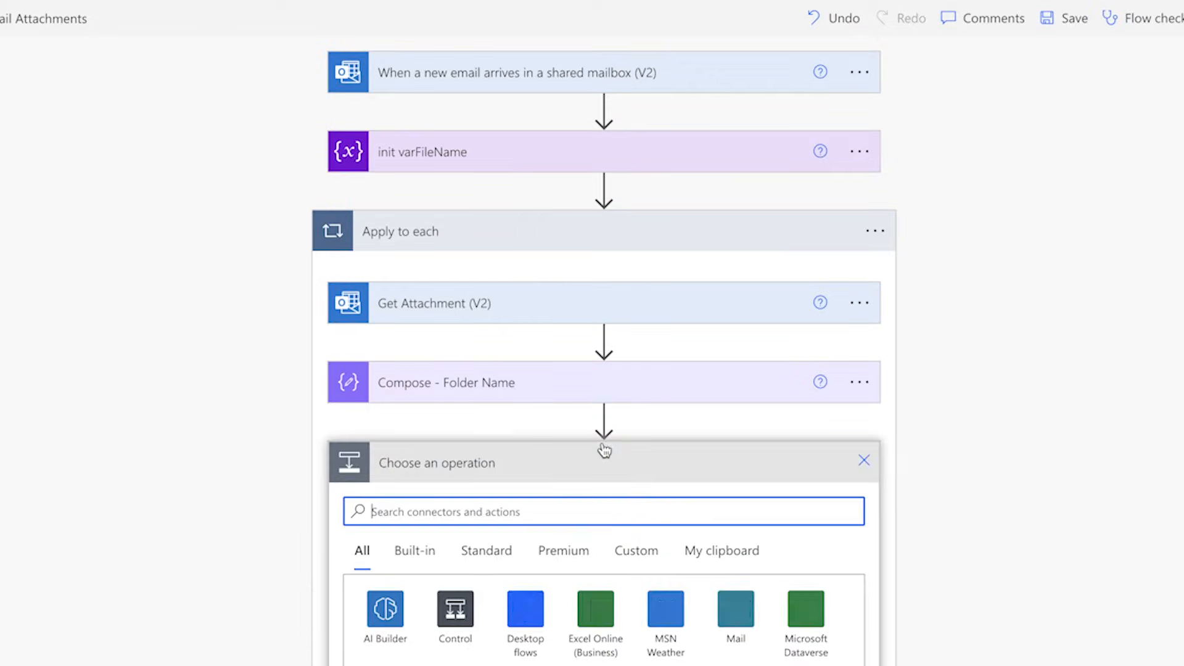
text(get files)
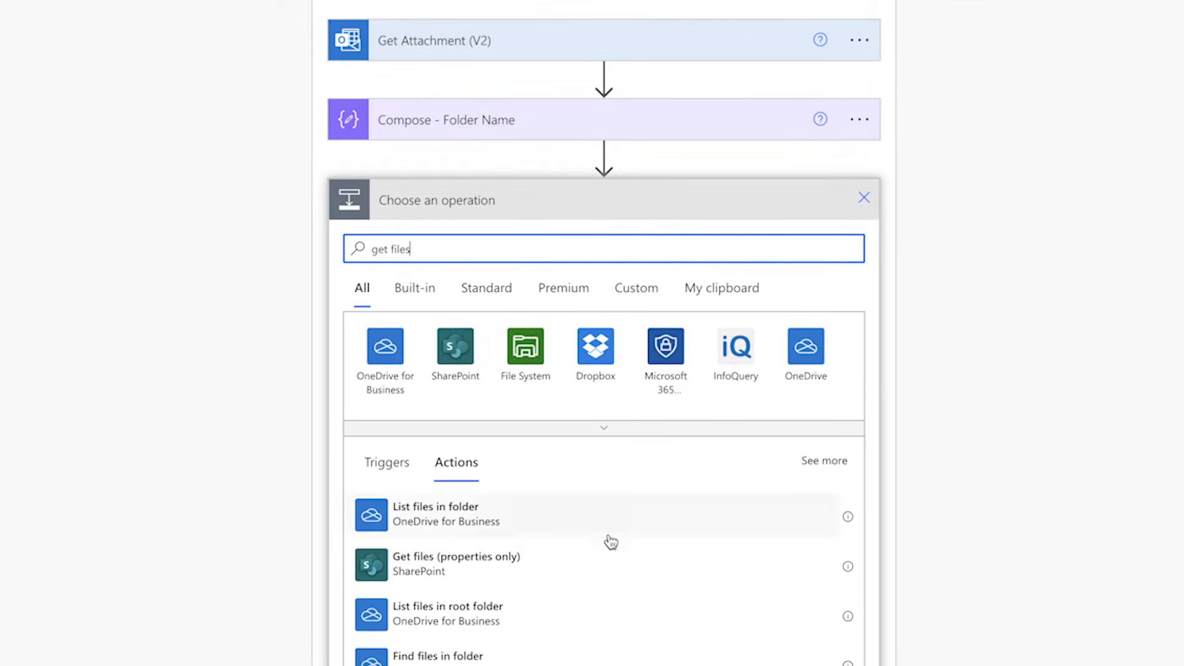
click(613, 558)
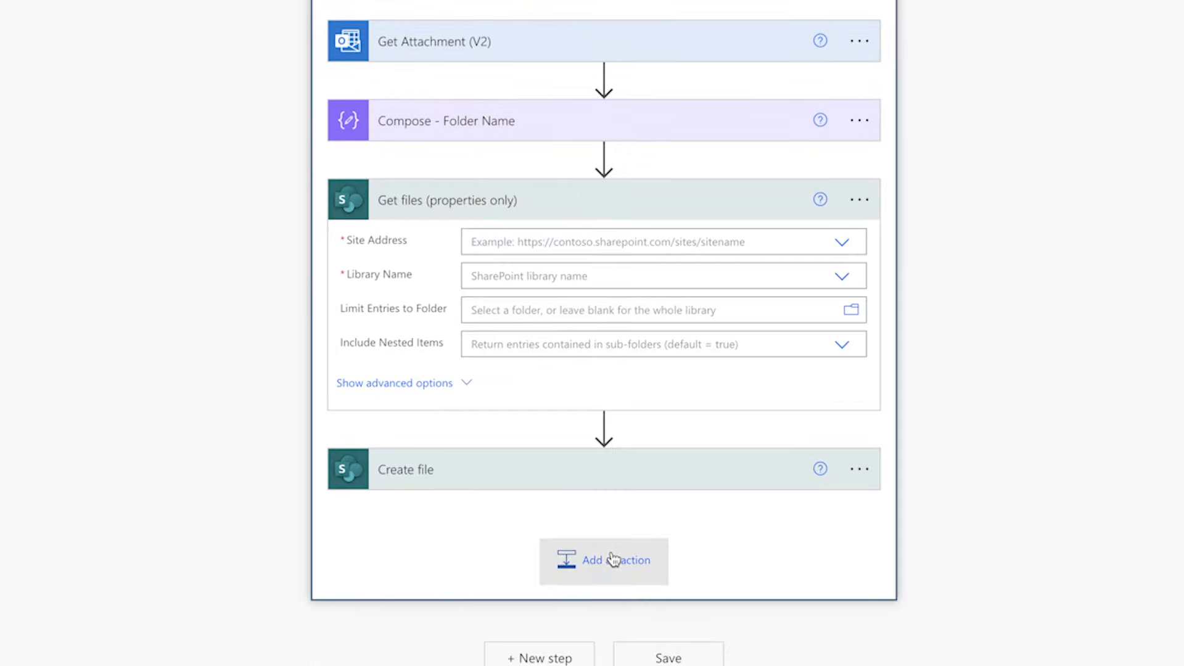
Step: Set Get files (properties only)'s site address to Power Platform Sandbox and its library name to Email Attachments
click(842, 243)
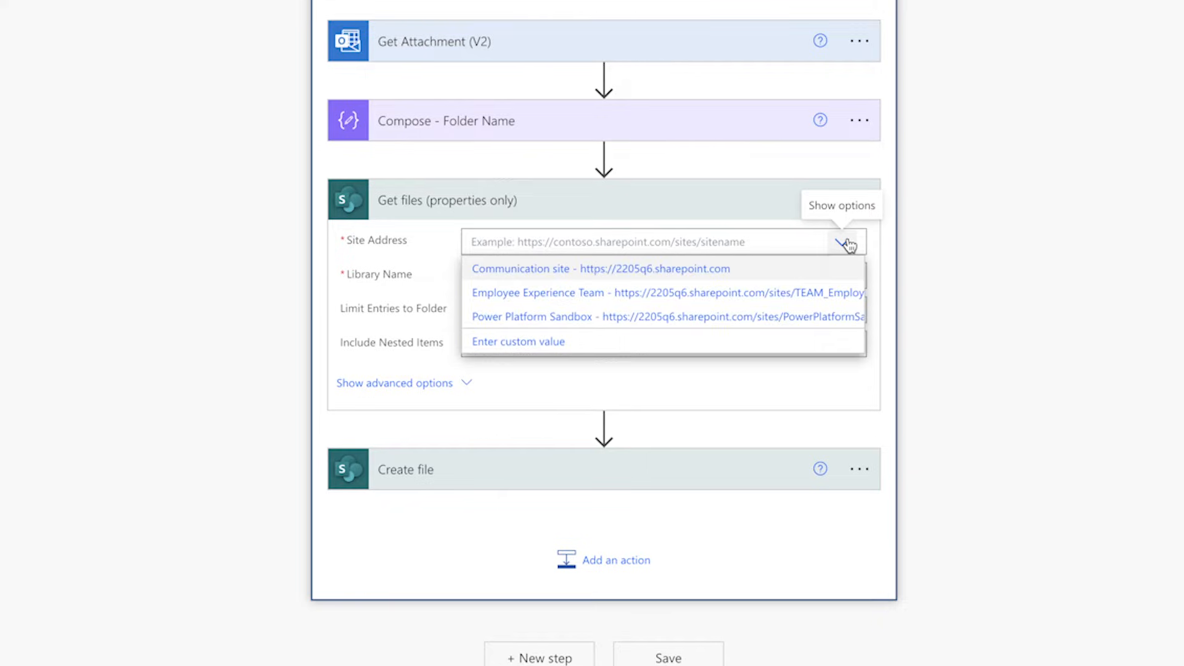
click(819, 314)
click(842, 296)
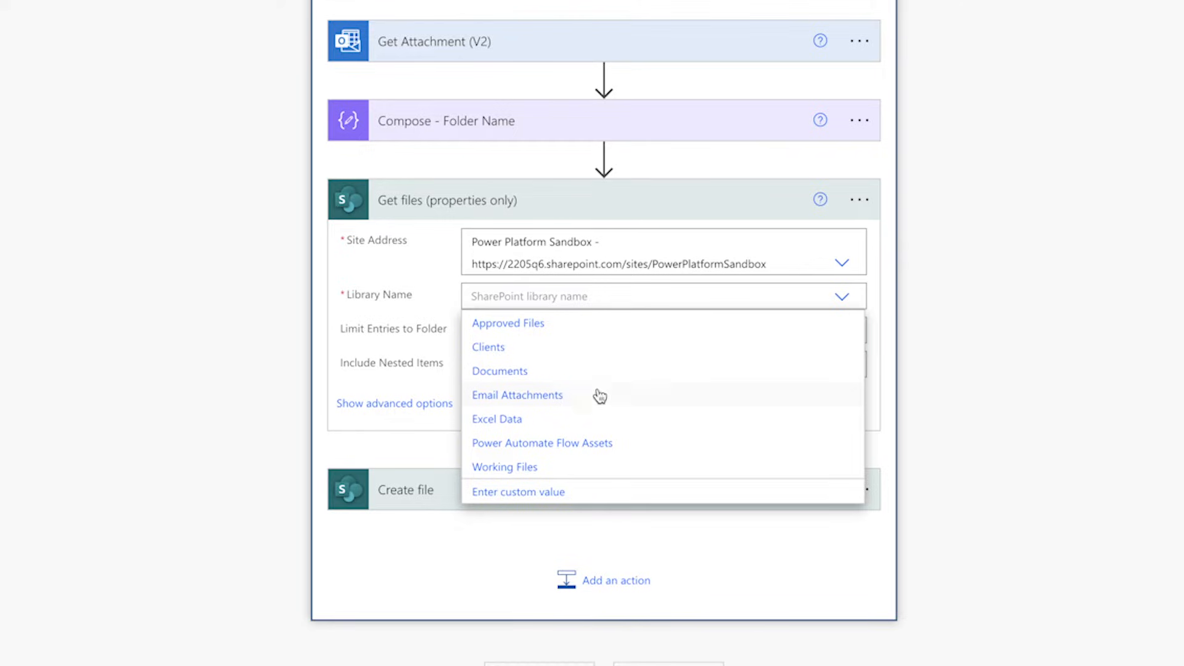
click(586, 395)
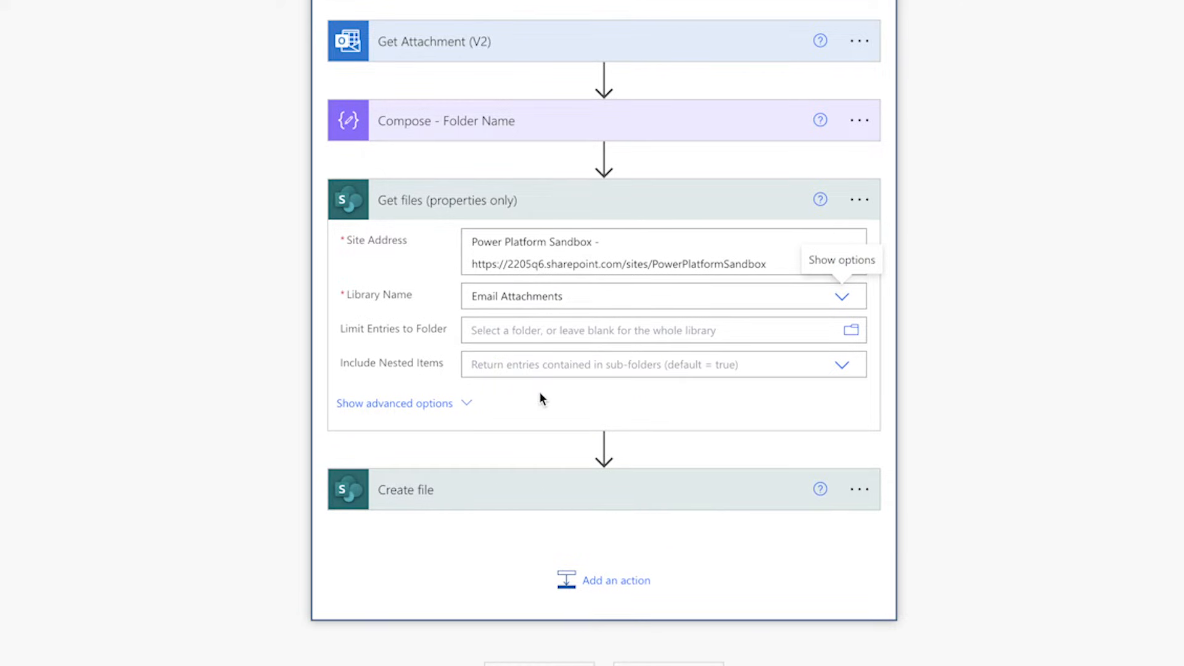
Step: Set the Get files filter query to FileLeafRef eq followed by the Get Attachment (V2) Name in single quotes
click(464, 404)
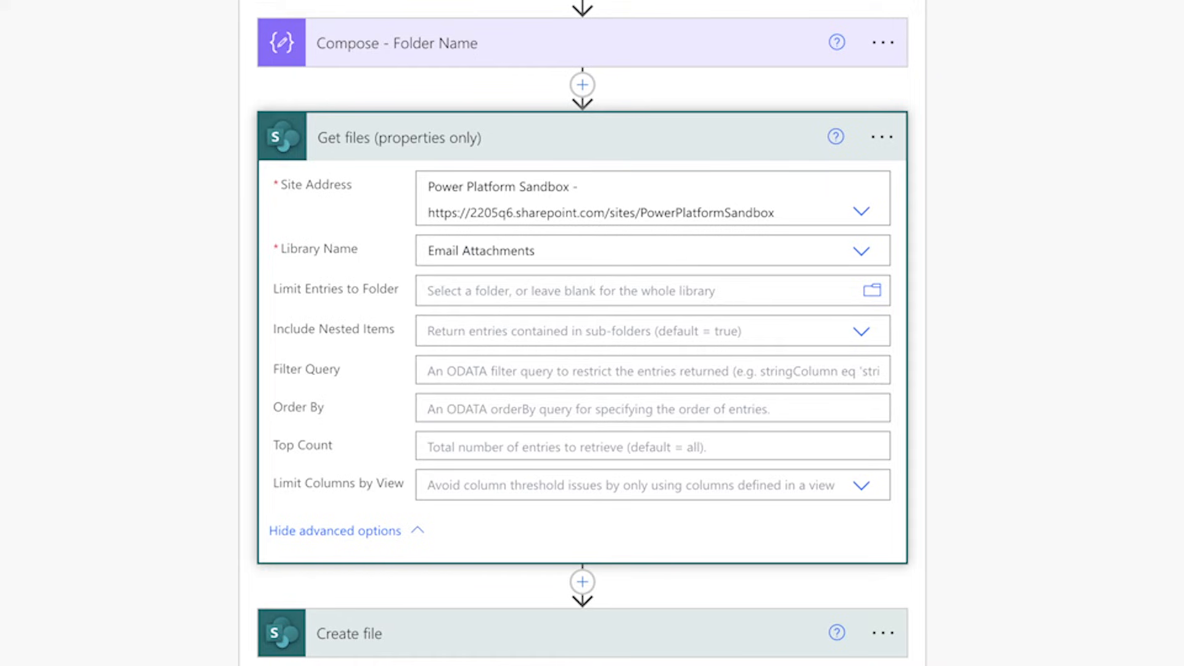
click(435, 369)
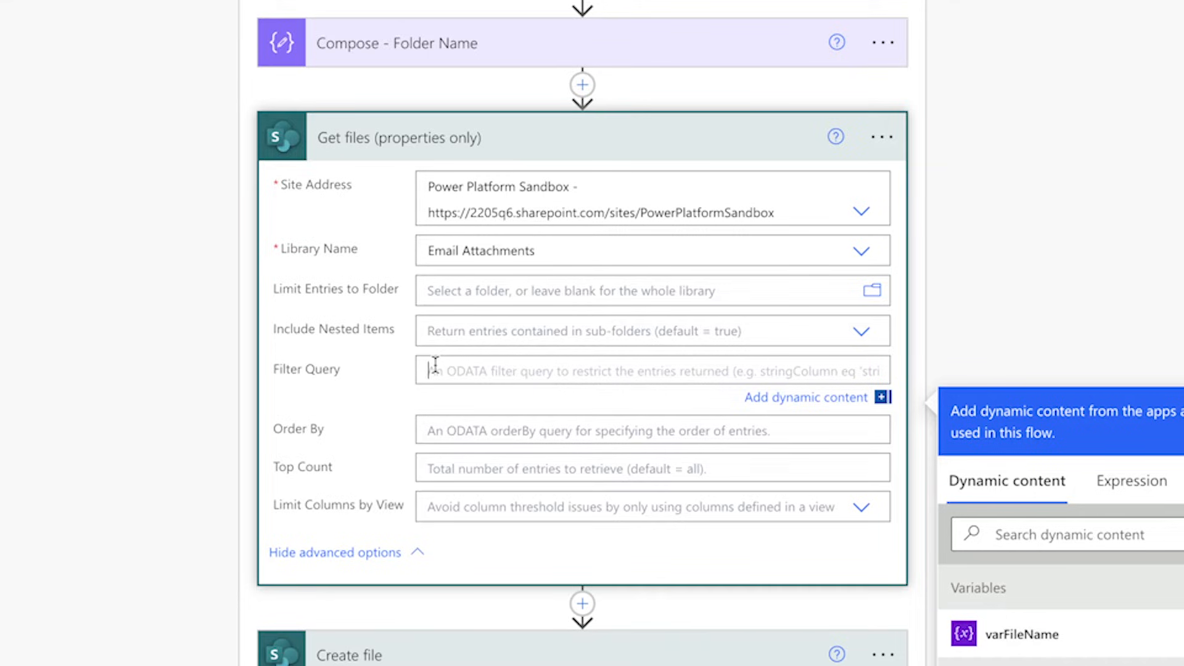
text(FileLeafRef)
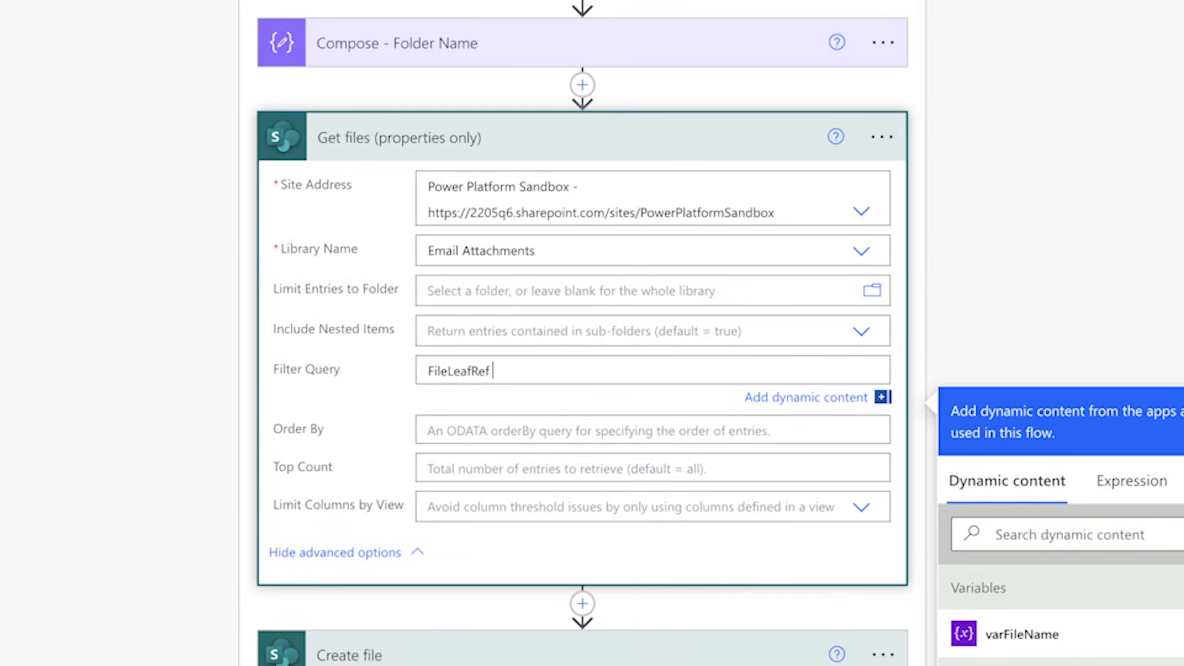
text( eq ')
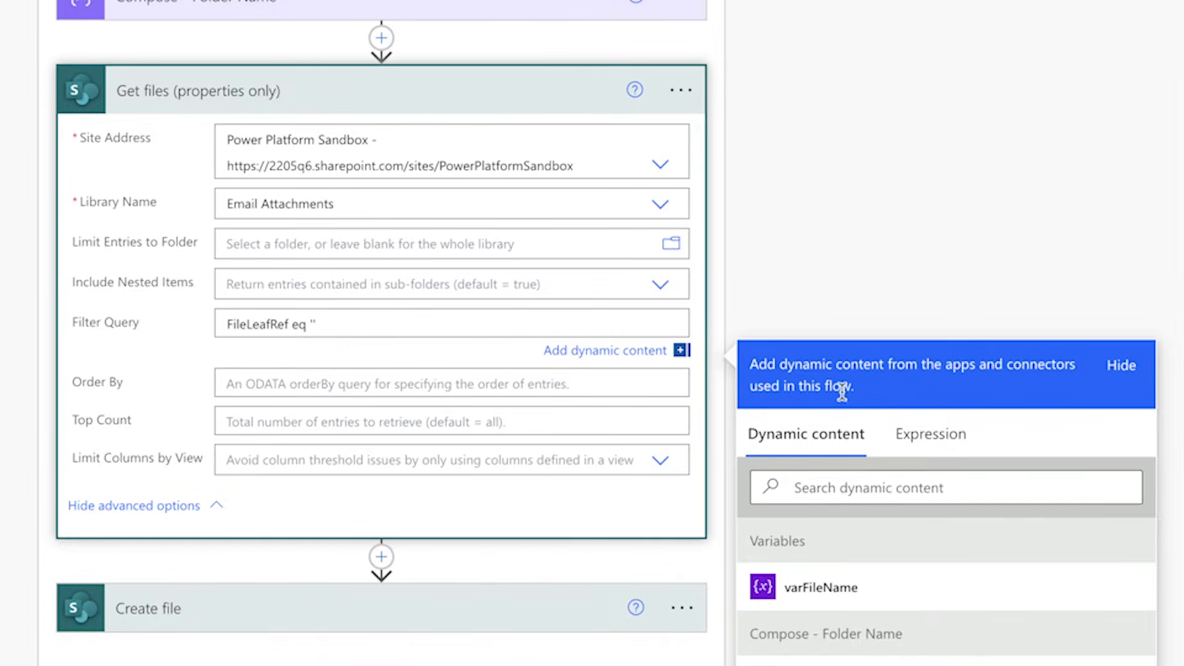
scroll(942, 635, down, 2)
scroll(923, 632, down, 2)
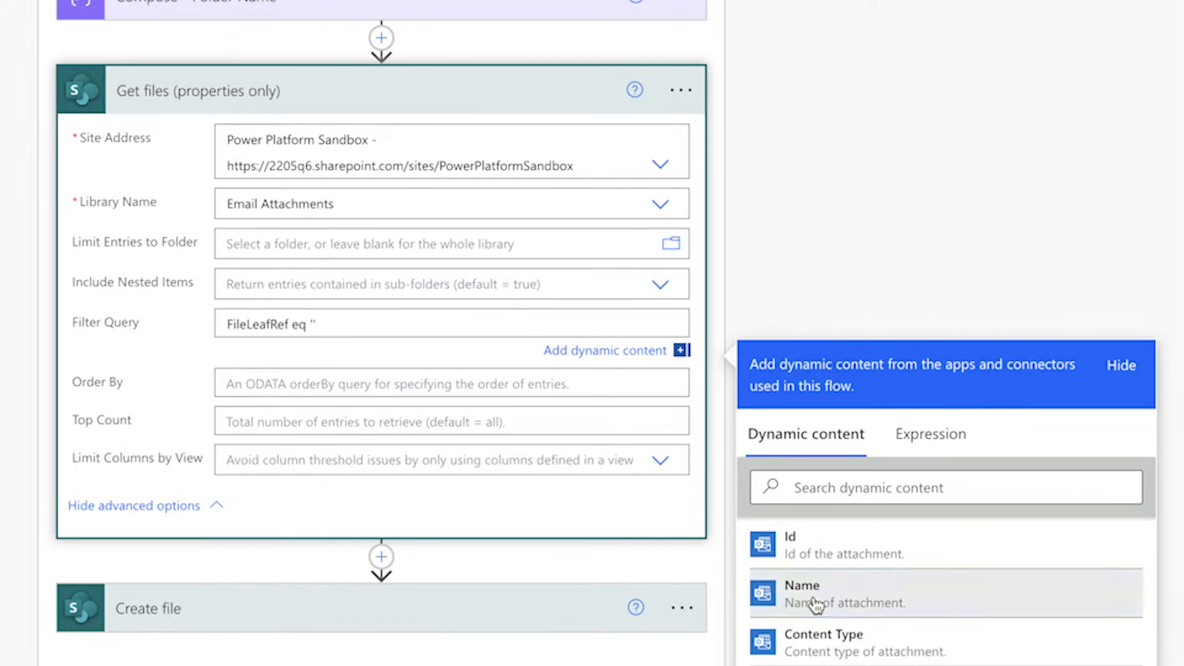
click(815, 601)
Step: Insert a Compose action after Get files (properties only) and rename it Compose - File Count
click(381, 560)
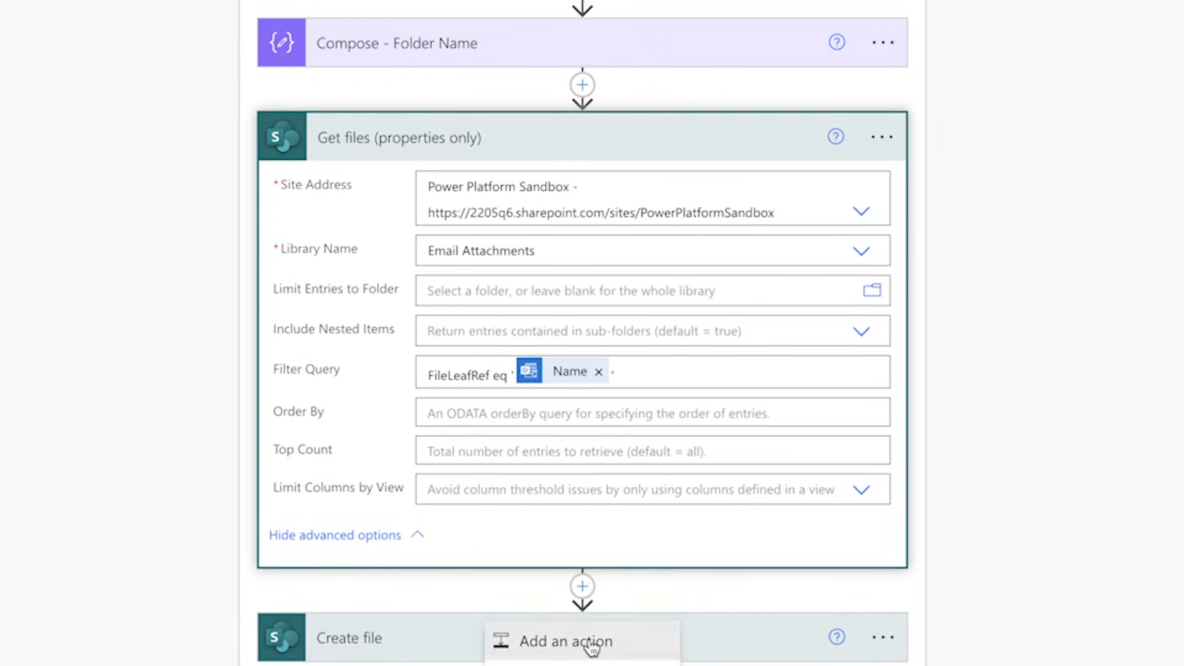
click(370, 597)
text(Compose)
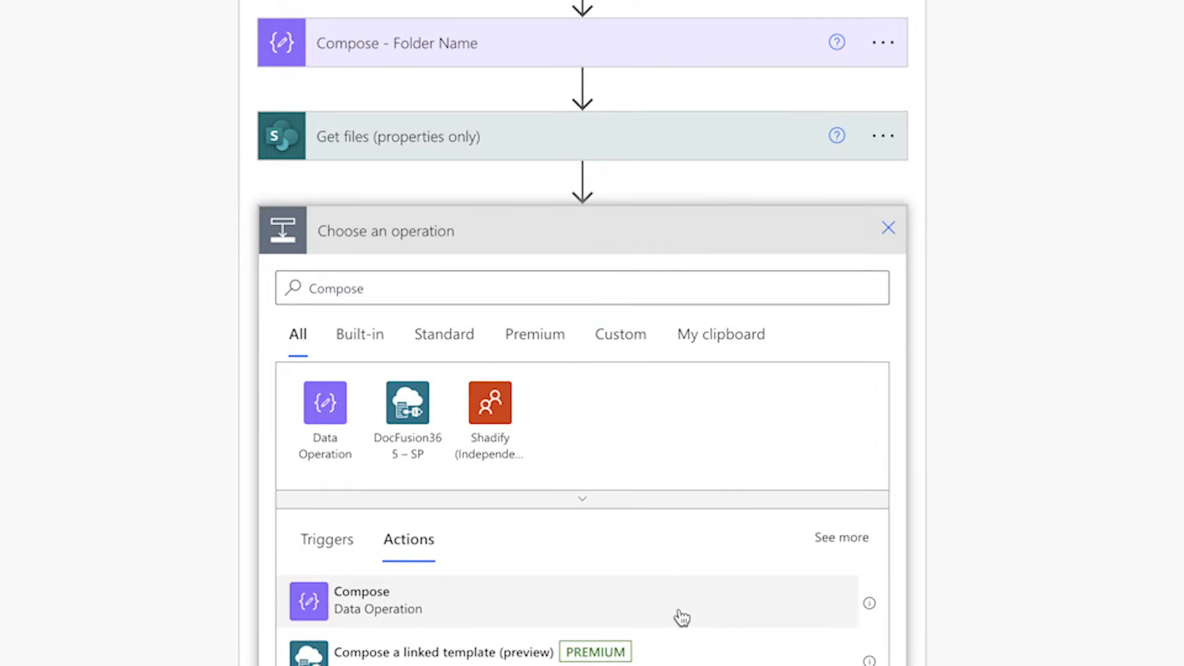
click(680, 616)
click(888, 482)
click(977, 555)
key(End)
text(- File Count)
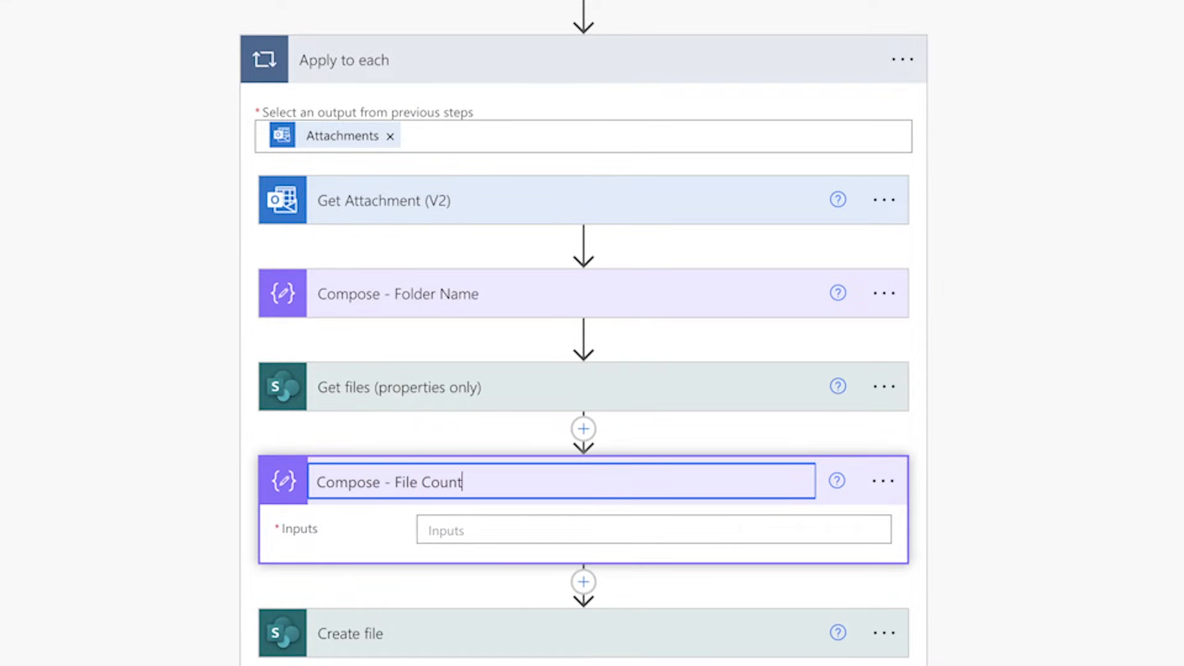
Step: Set the Compose - File Count input to an expression taking the length() of the Get files (properties only) value list
click(718, 534)
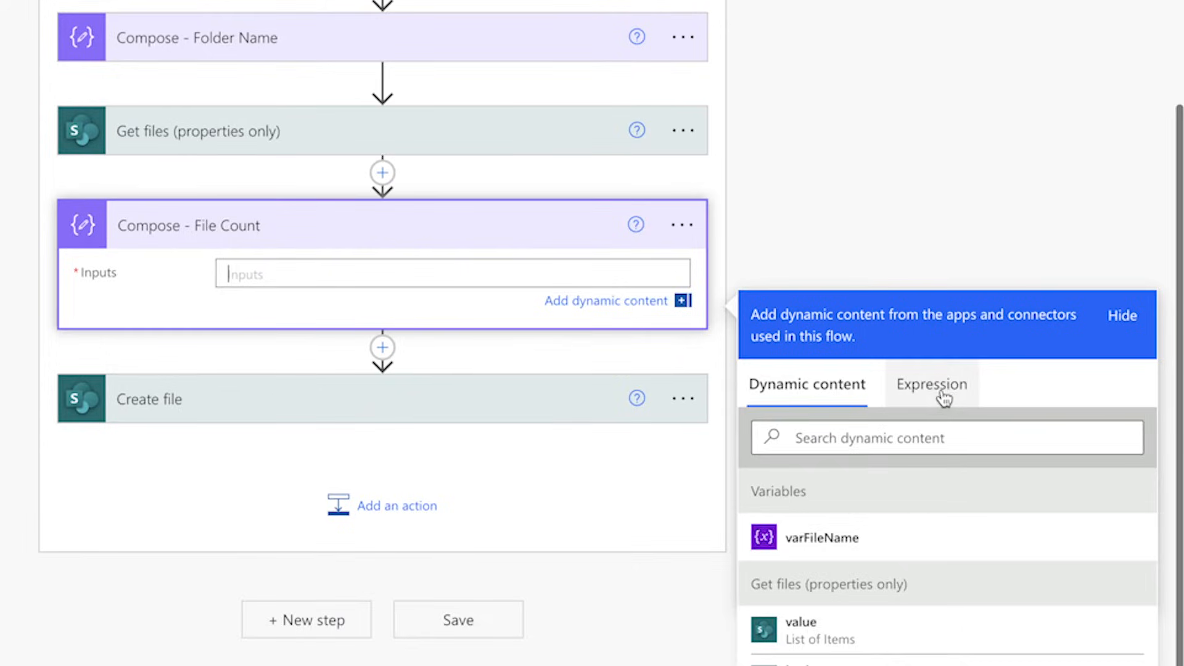
click(1144, 651)
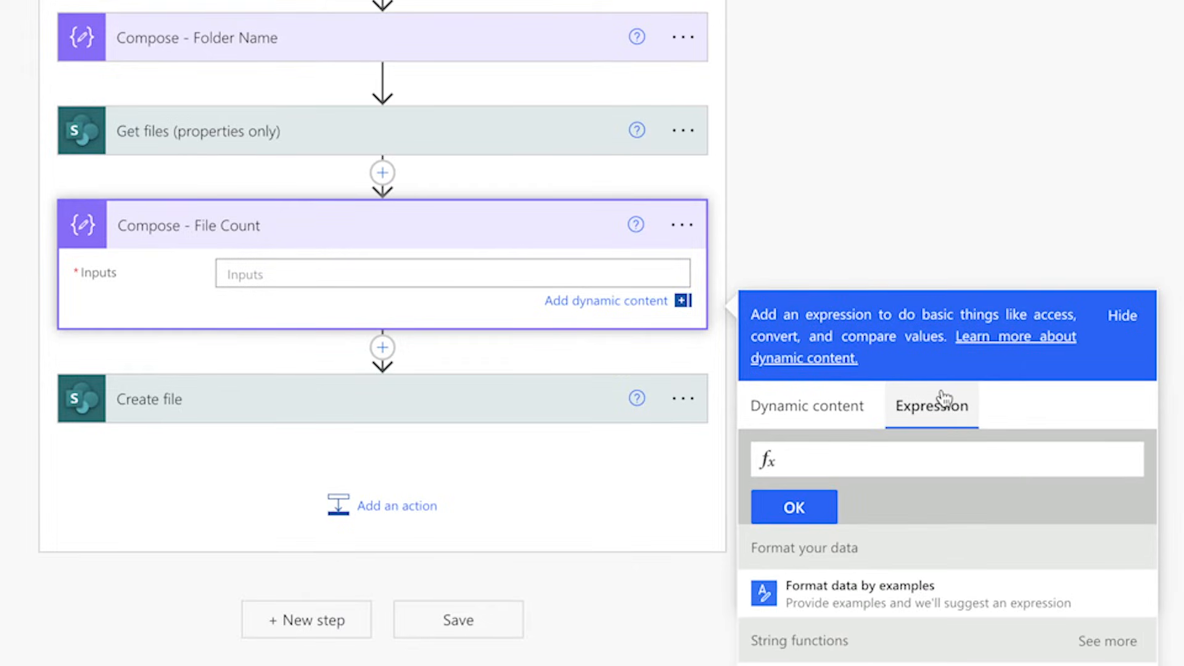
text(length()
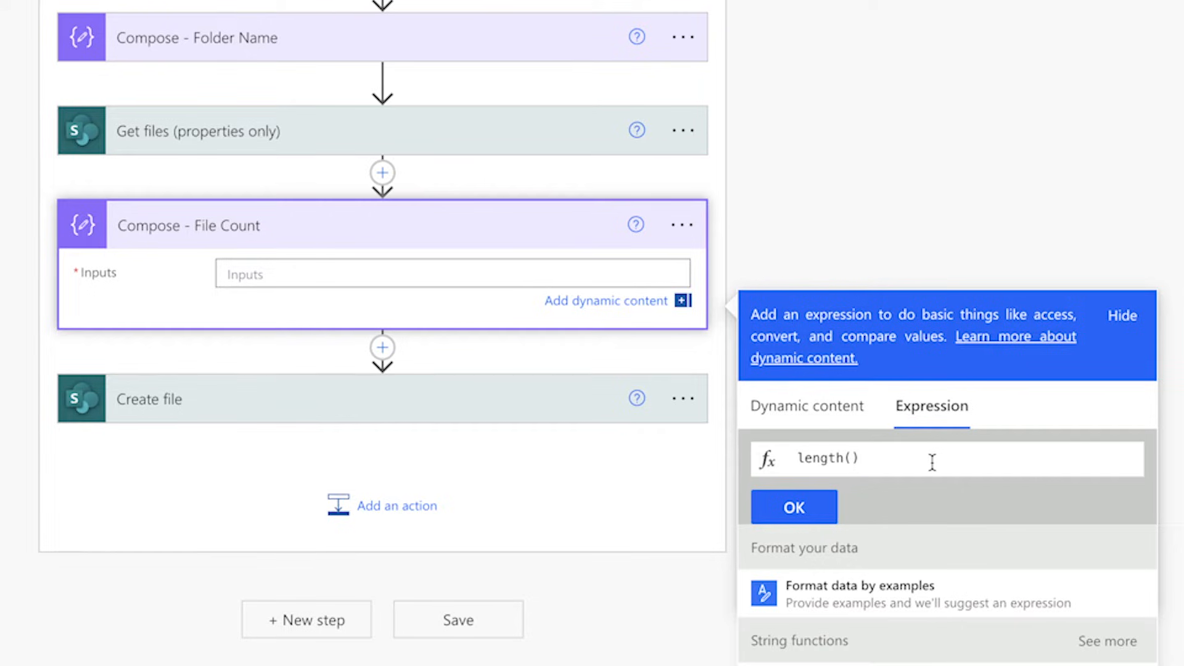
click(807, 406)
scroll(858, 574, down, 5)
click(858, 579)
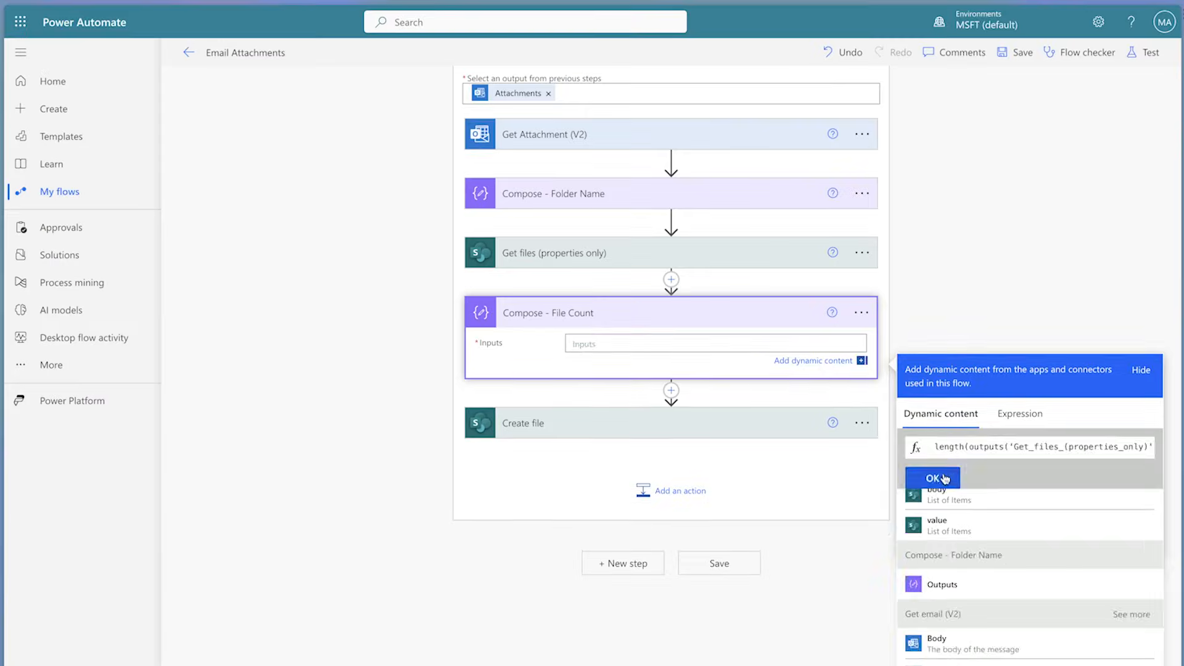
click(794, 486)
Step: Insert a Condition after Compose - File Count that tests whether the File Count Outputs is equal to 0
click(671, 540)
click(673, 561)
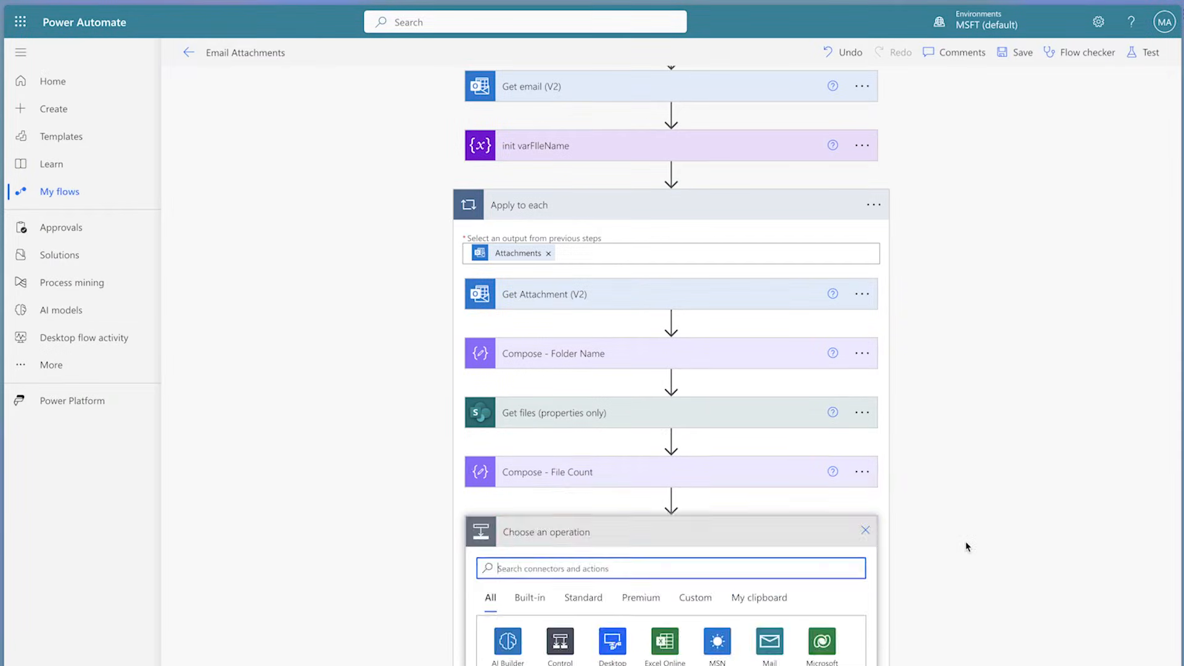
click(561, 369)
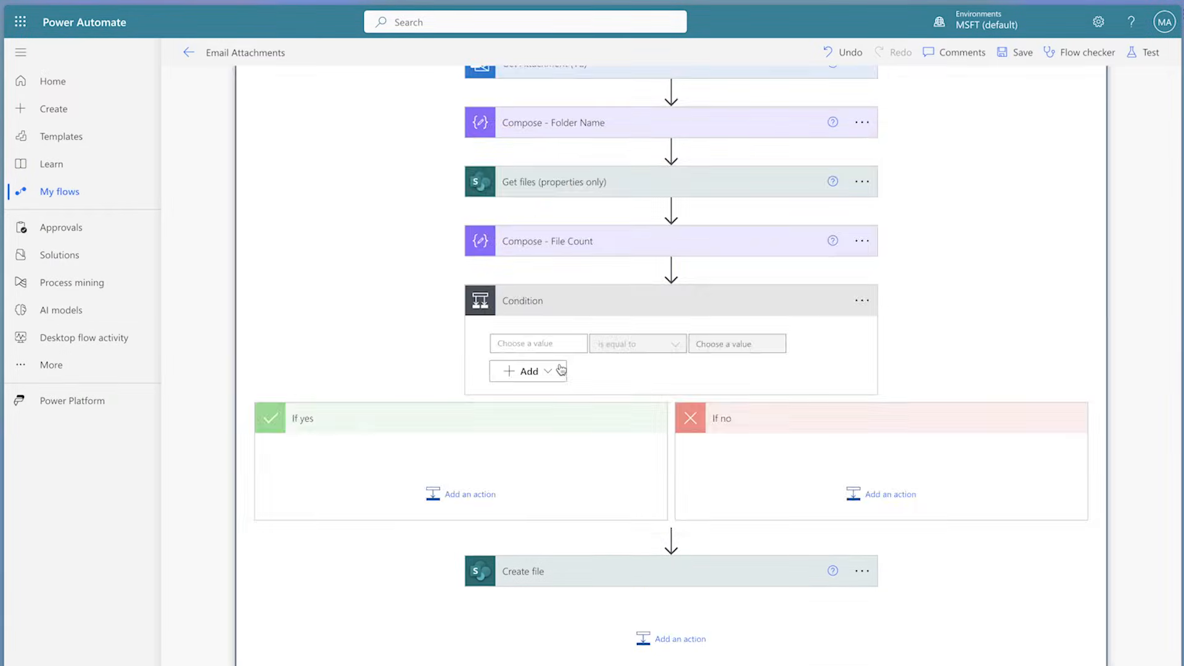
click(418, 264)
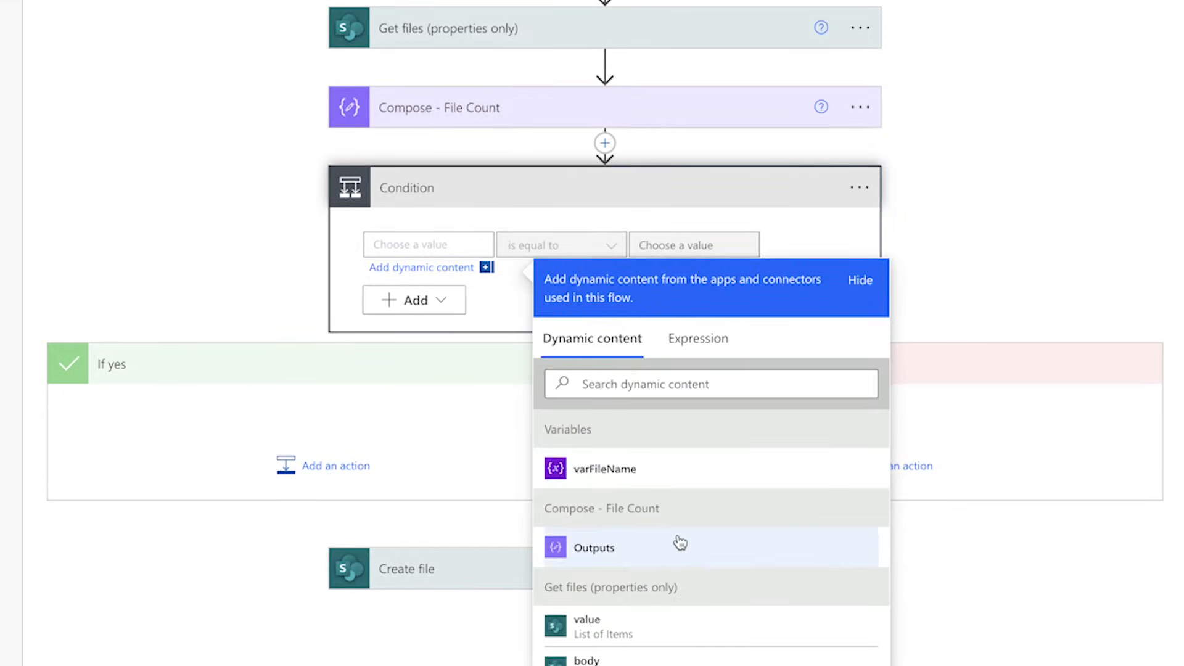
click(673, 555)
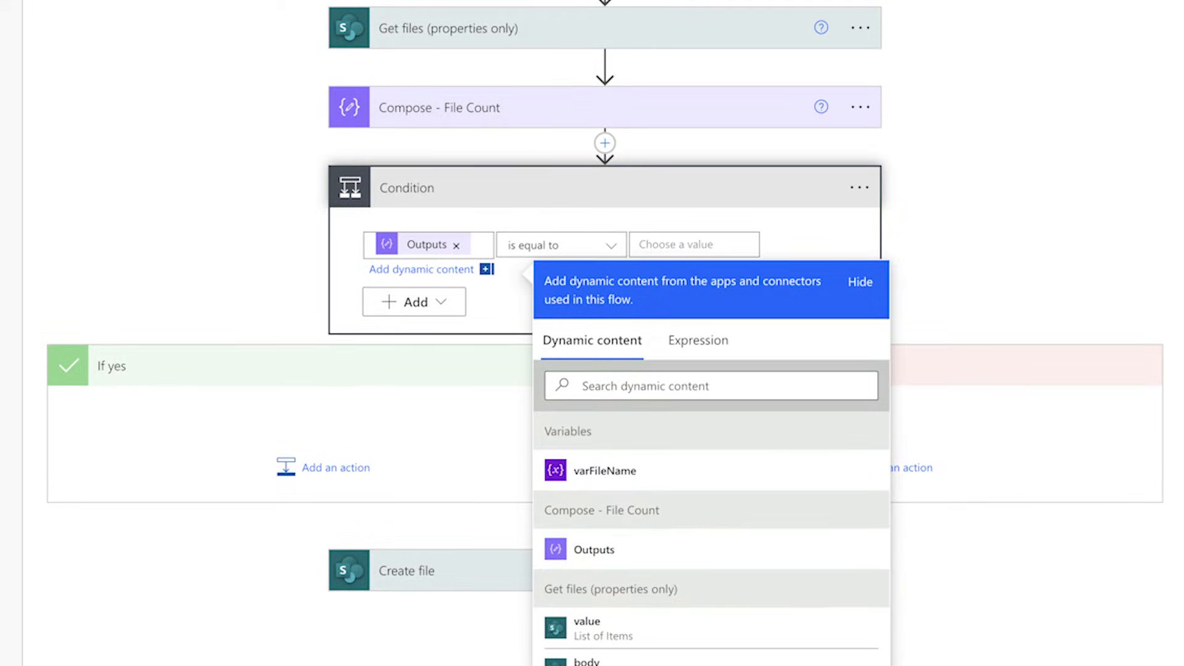
click(667, 243)
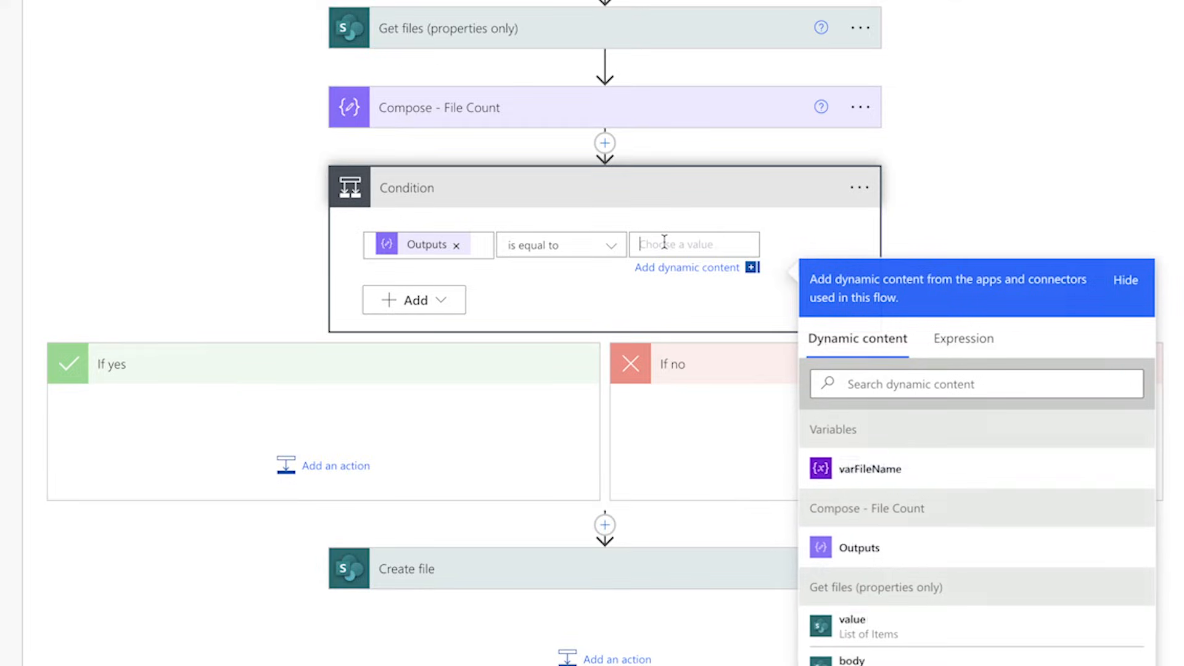
text(0)
Step: Add a Set variable action to the If yes branch and choose varFileName as its variable
click(590, 543)
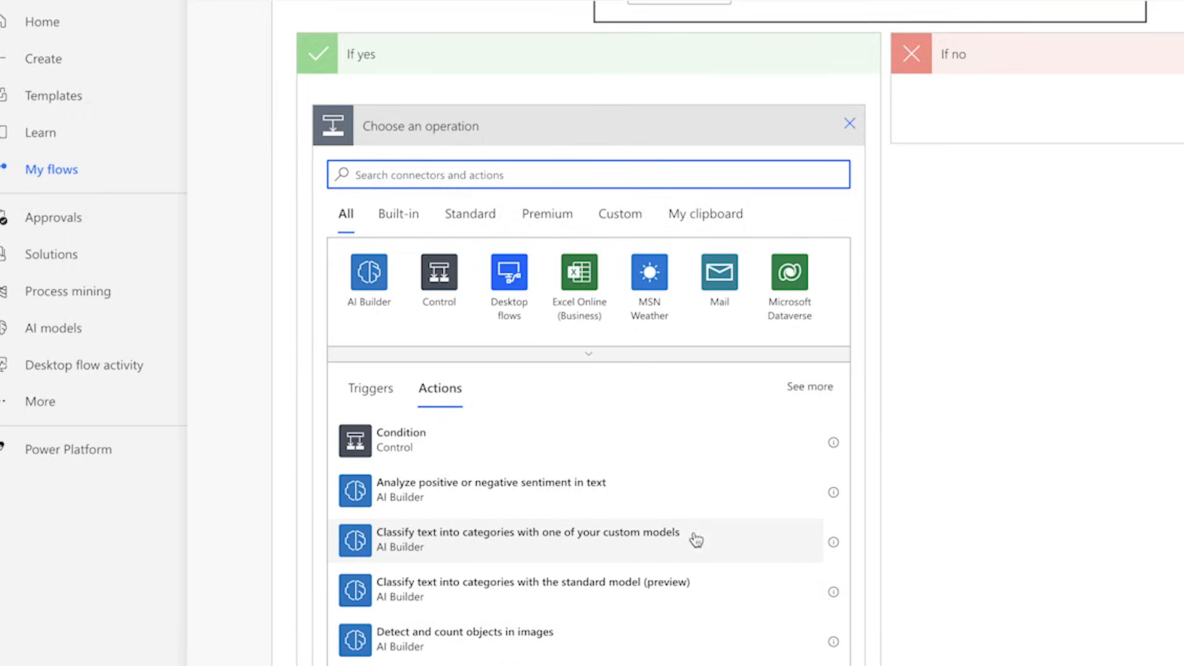
text(set var)
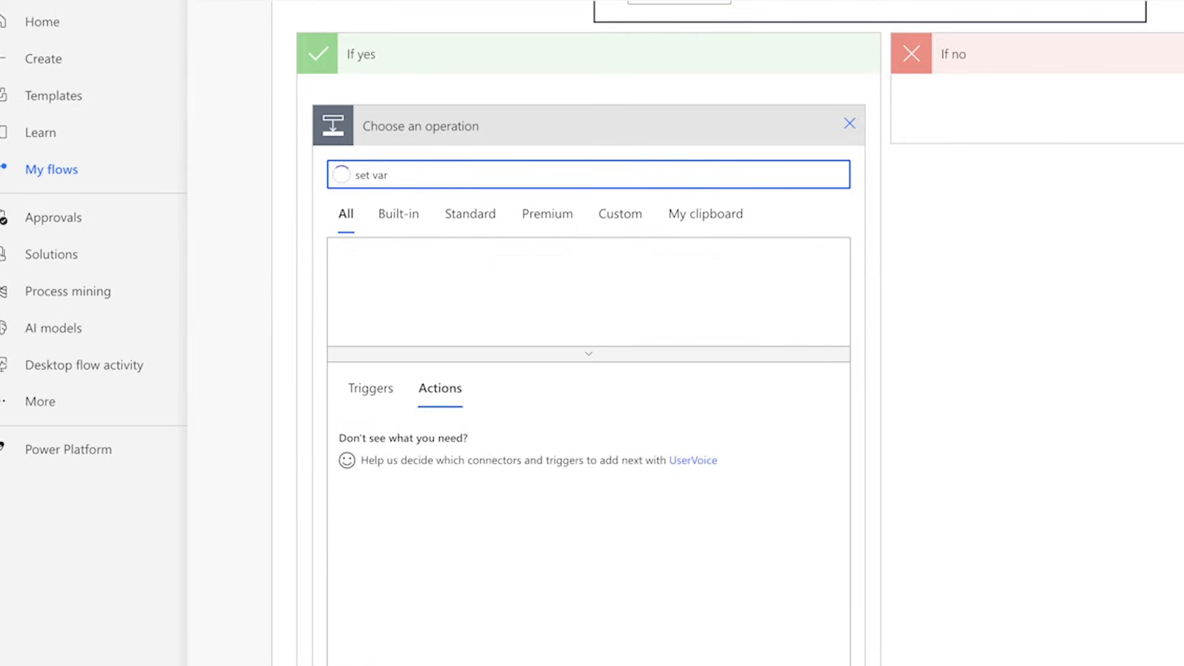
click(595, 641)
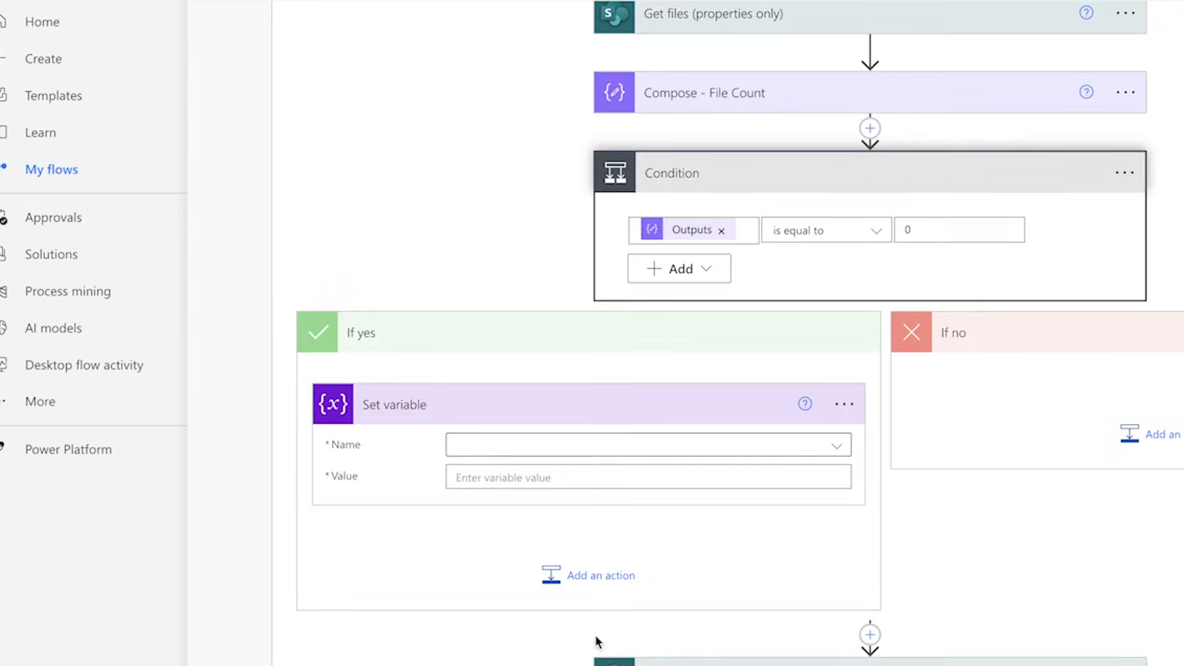
click(774, 455)
click(719, 503)
Step: Rename the Set variable action in the If yes branch as varFileName - Attachment Name
click(835, 414)
click(899, 468)
text(var)
key(BackSpace)
key(BackSpace)
key(BackSpace)
text(varFileName )
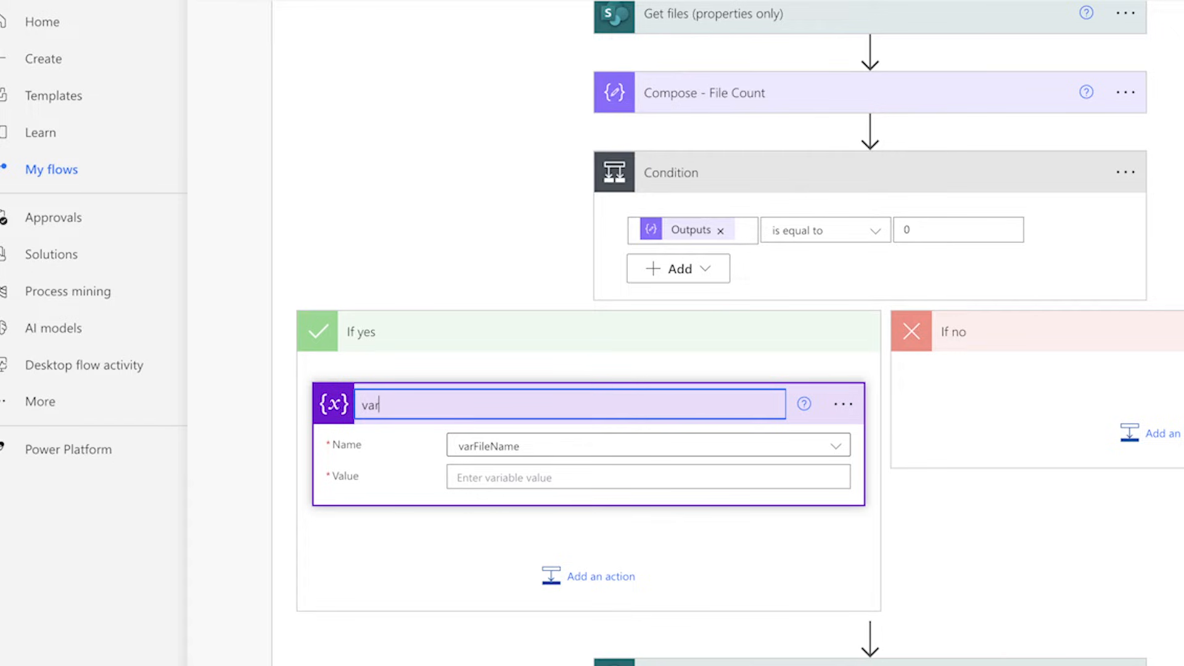
text(- Attachment Name)
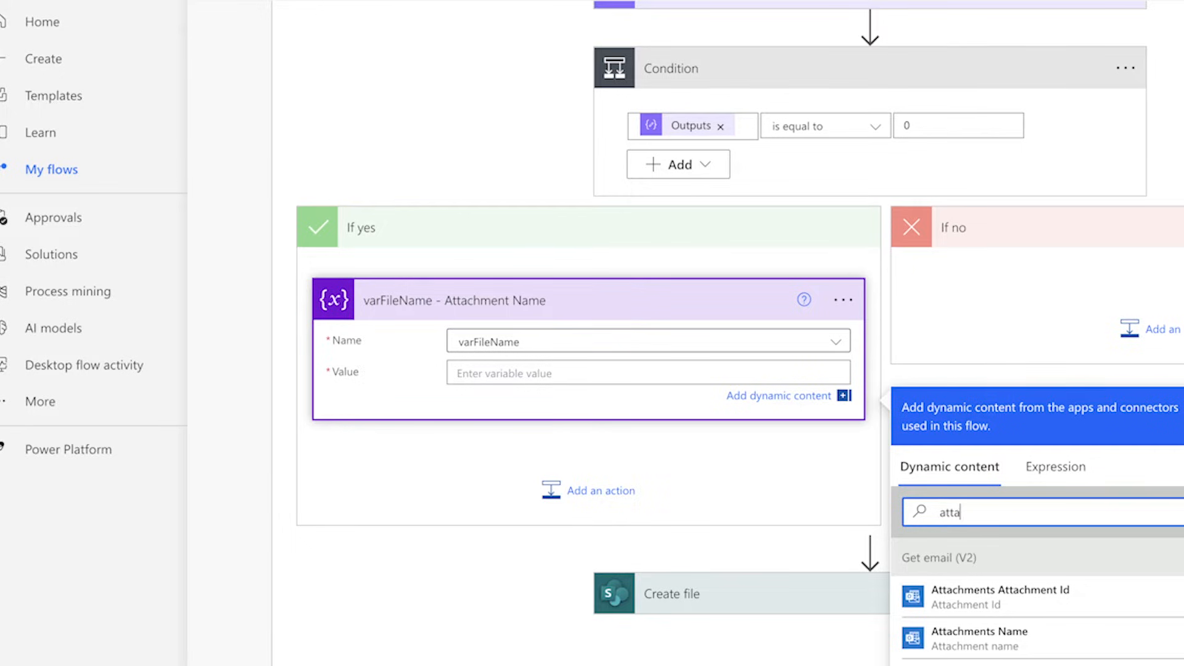
Step: Set the varFileName value to the Name output of Get Attachment (V2)
text(chment)
scroll(1070, 645, down, 5)
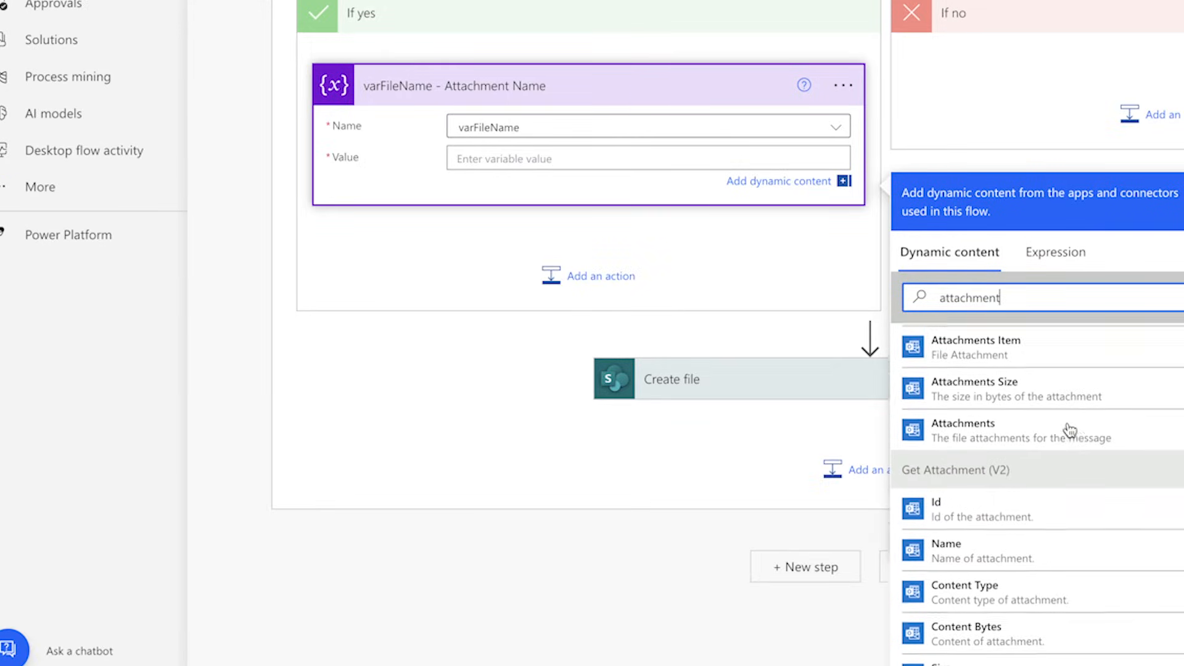
scroll(1070, 431, down, 1)
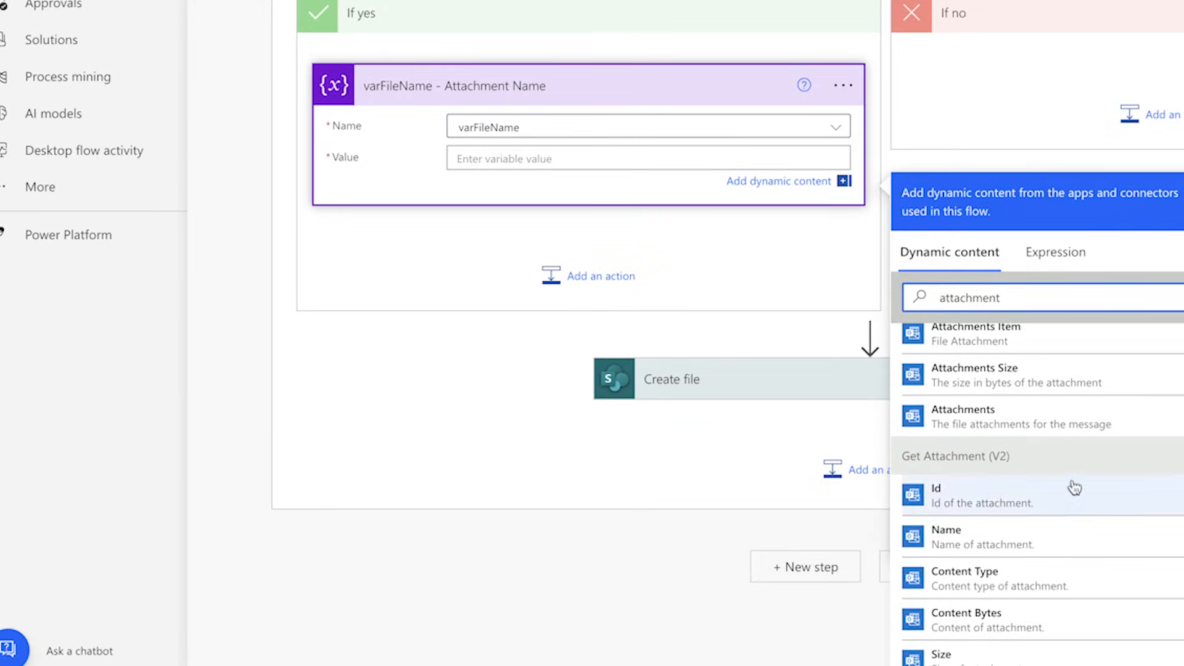
click(1038, 543)
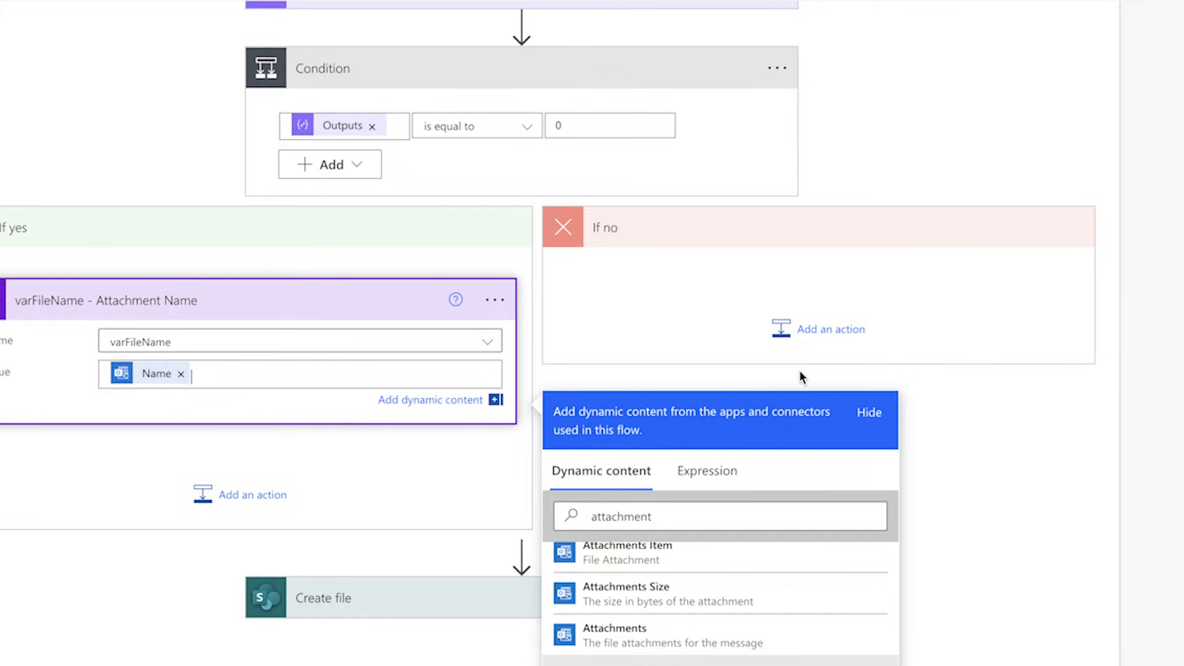
Step: Add a Compose action to the If no branch and rename it Compose - Filename
click(808, 330)
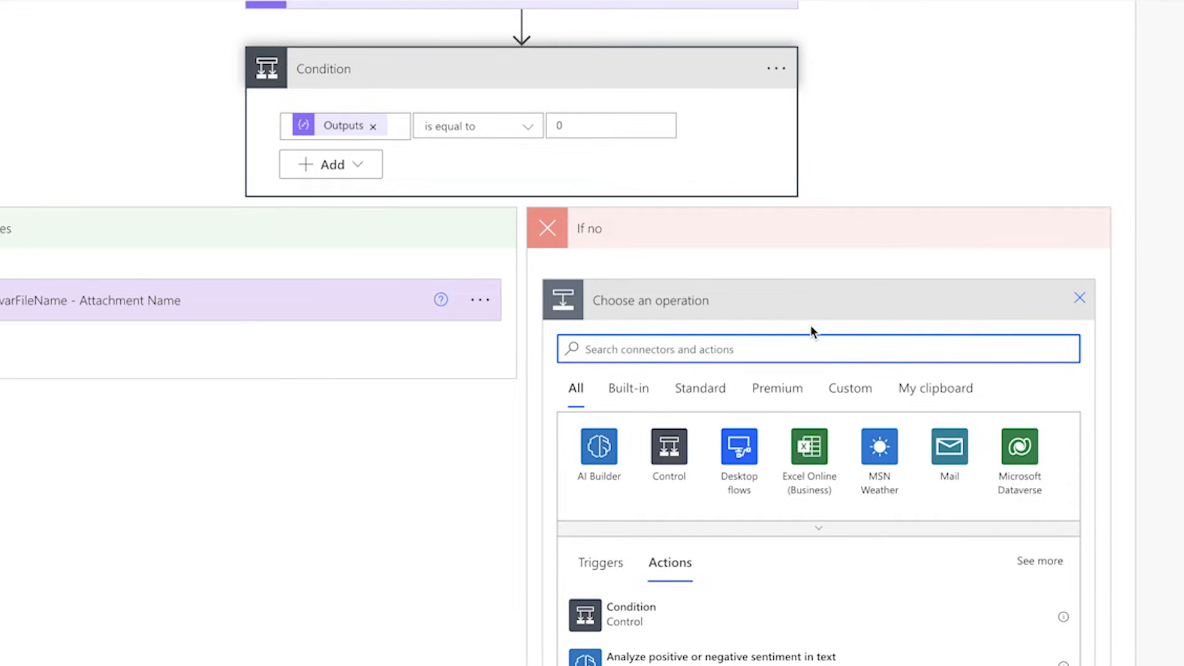
text(Compose)
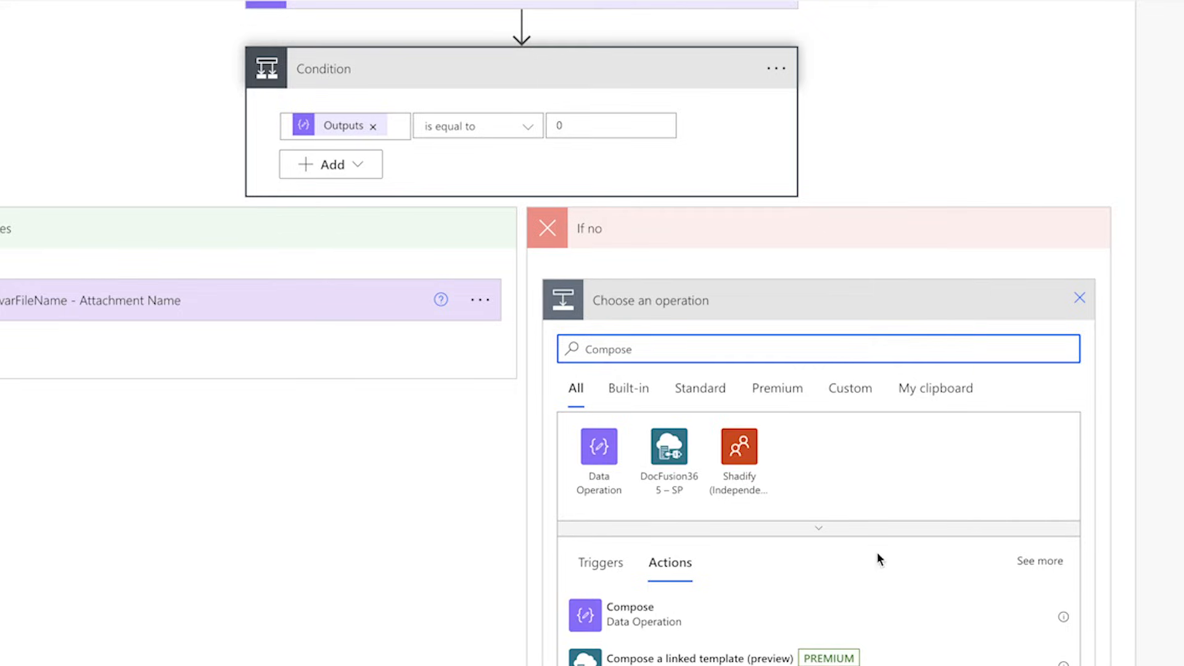
click(880, 613)
click(1074, 437)
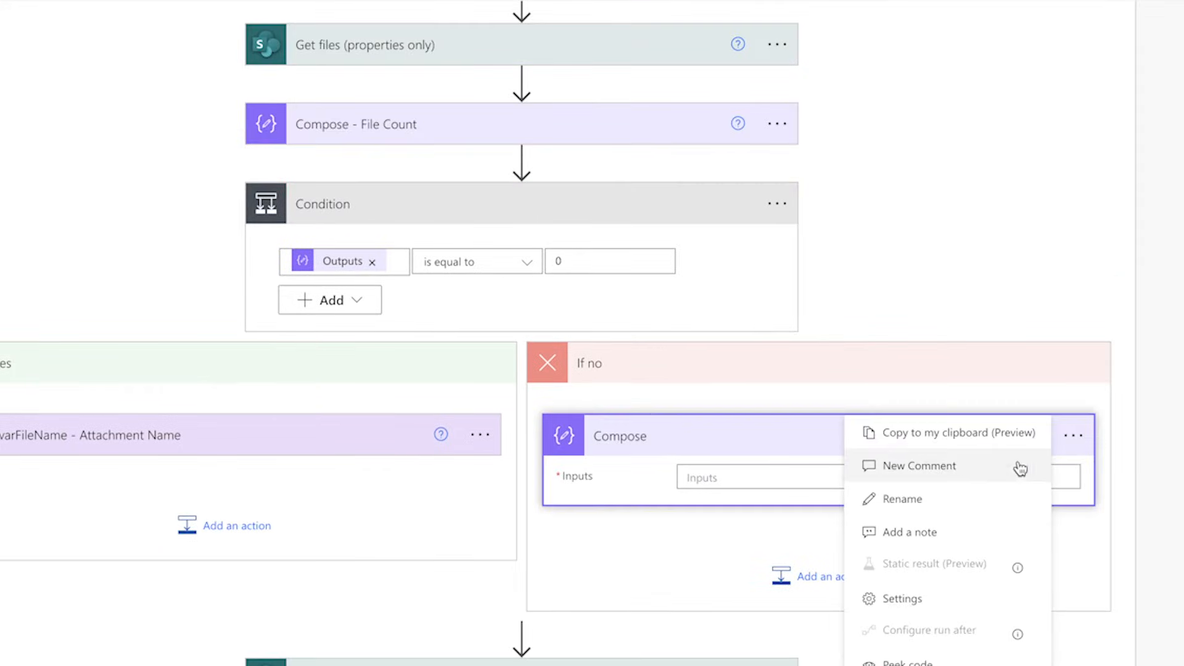
click(965, 491)
click(915, 437)
text(- Filename)
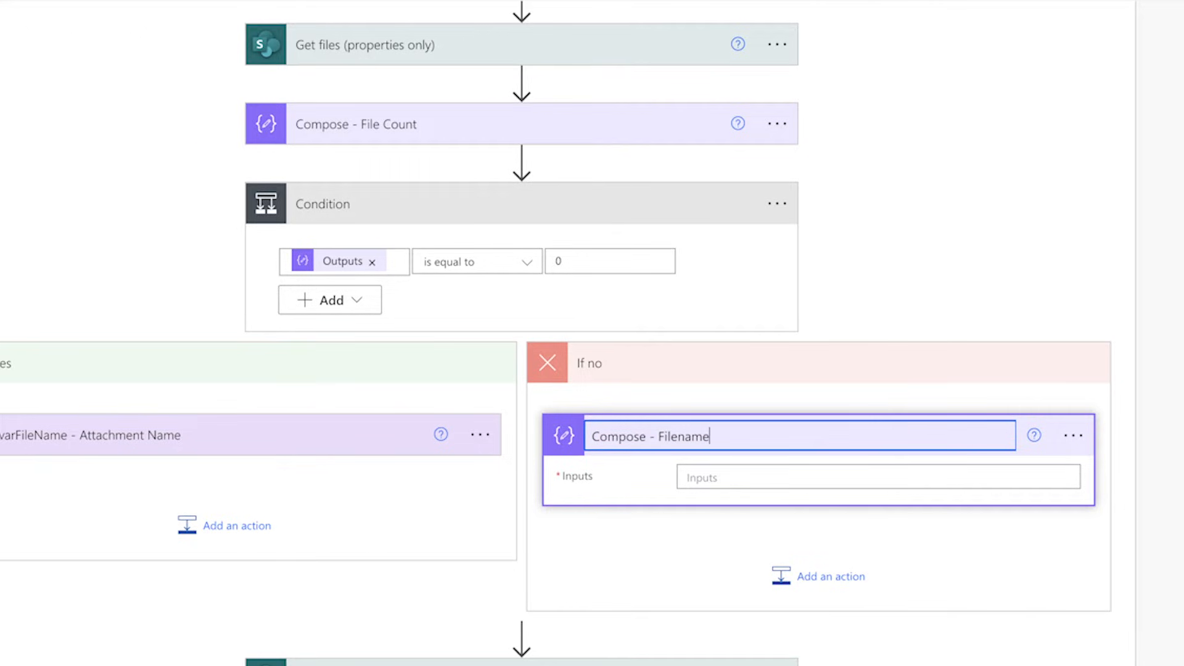
Step: Write a split() expression for the Compose - Filename input that splits the Get Attachment (V2) Name at '.'
click(833, 479)
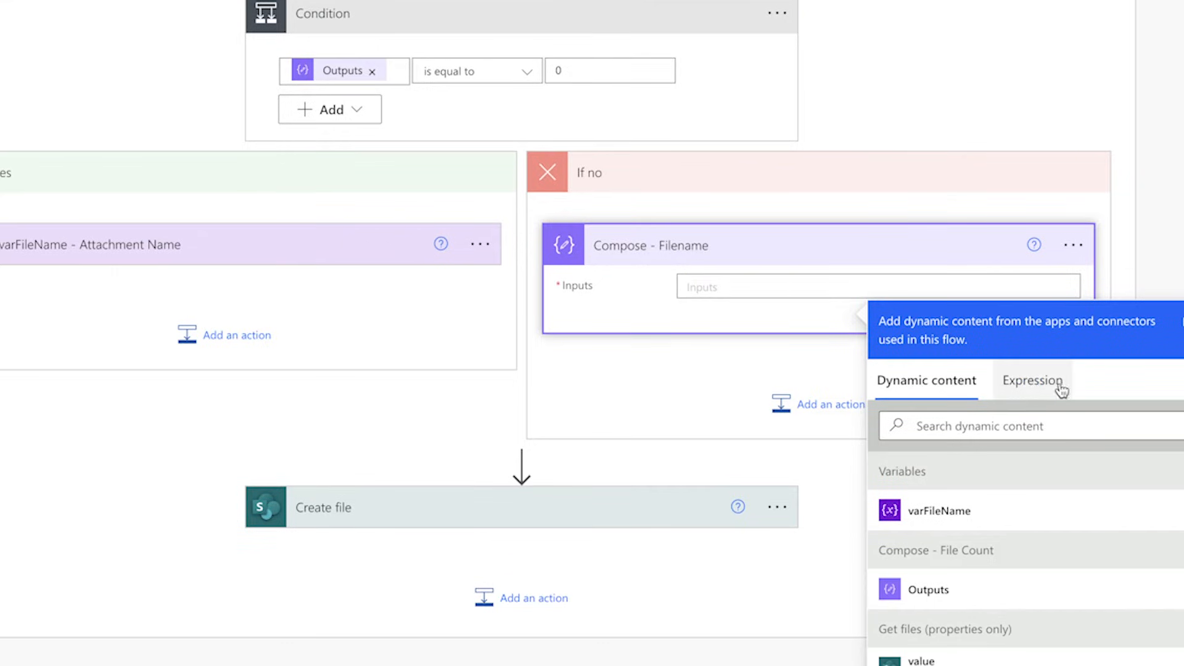
click(1045, 392)
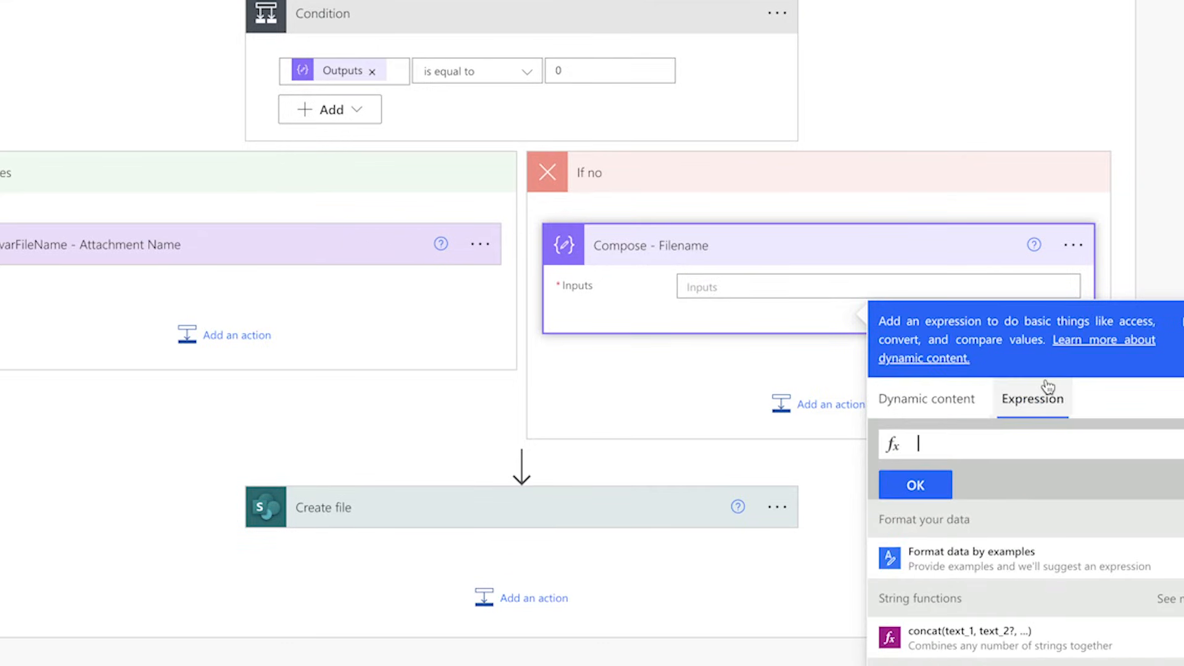
text(split()
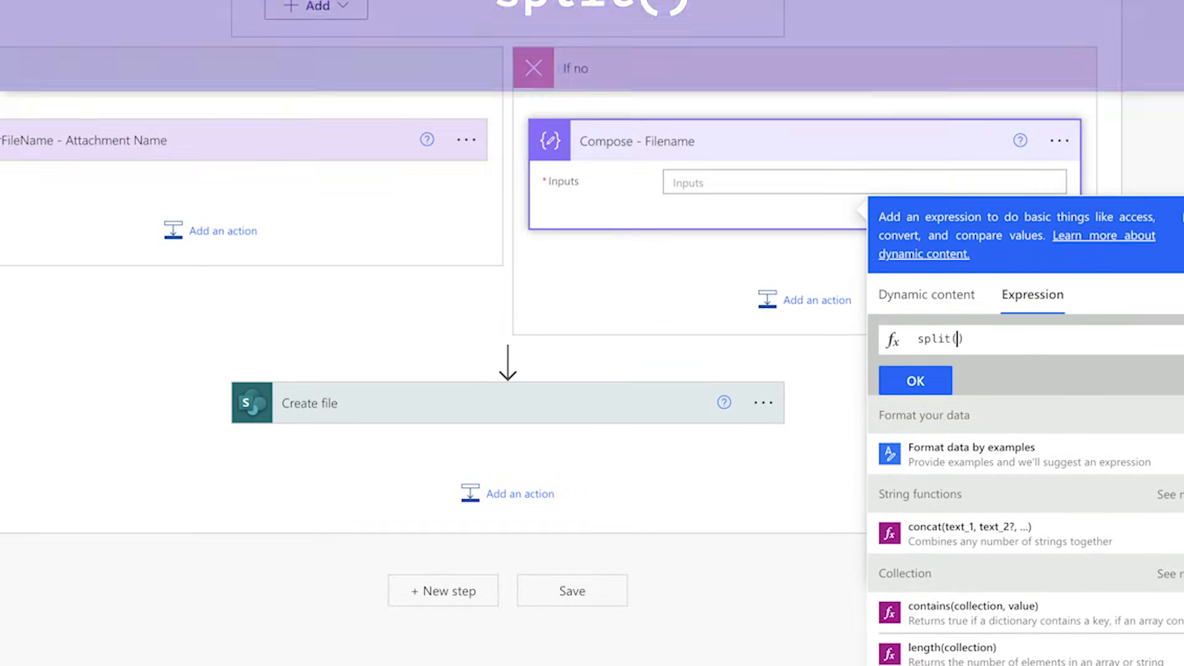
click(925, 296)
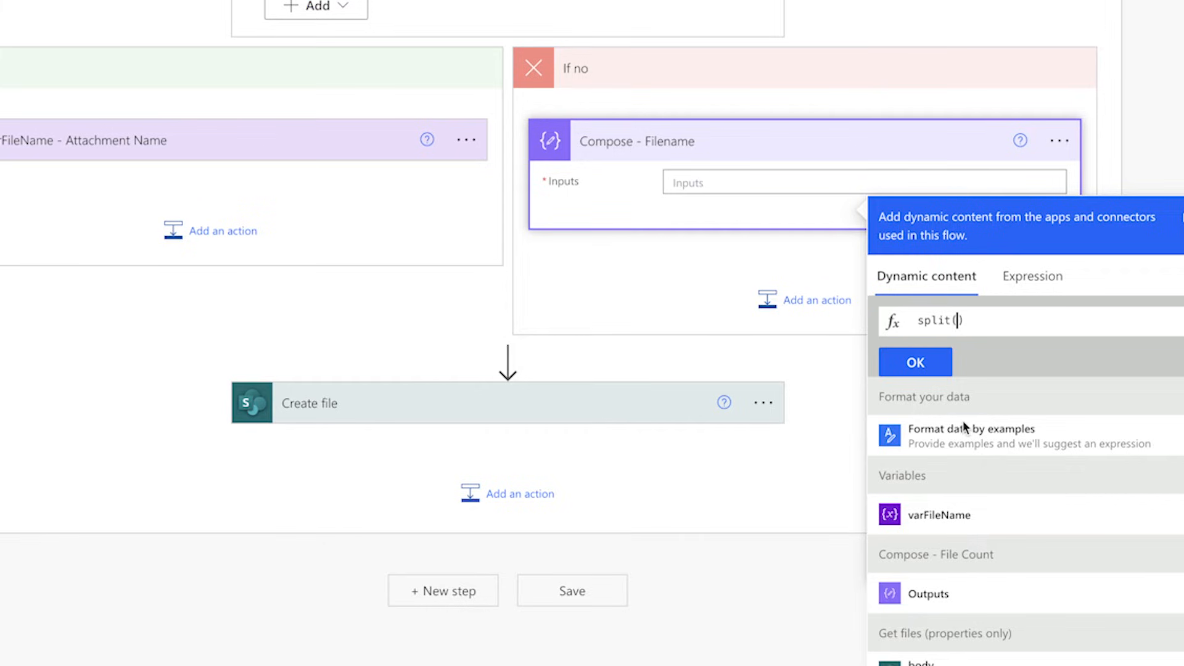
scroll(978, 561, down, 10)
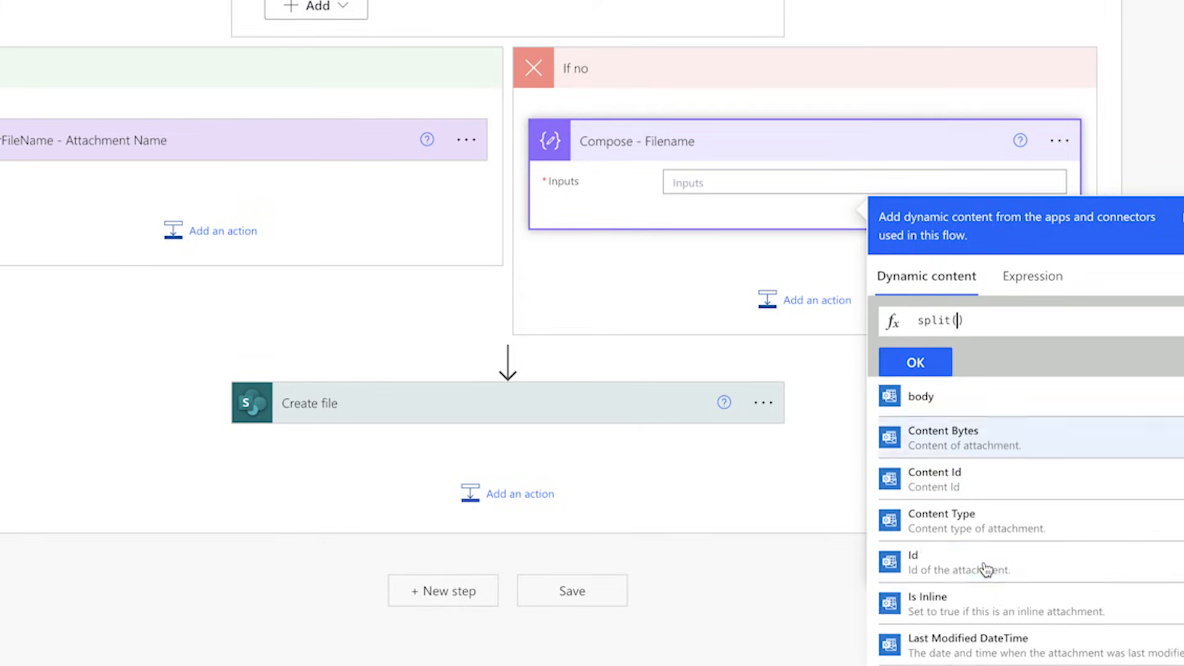
scroll(985, 569, down, 3)
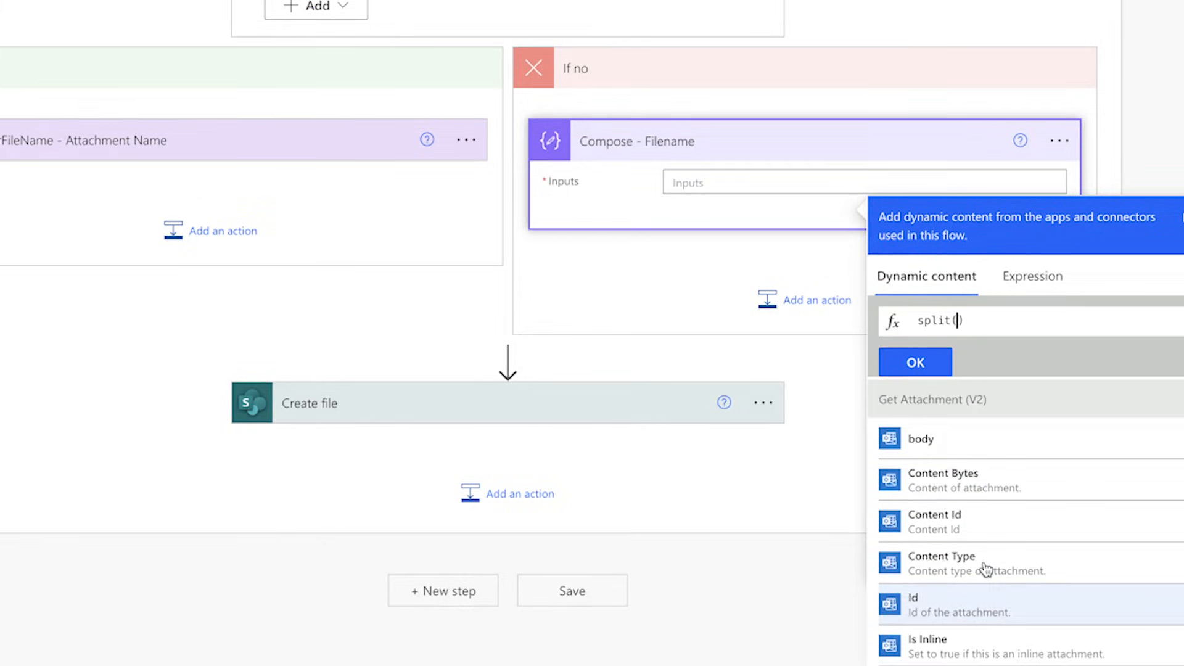
click(968, 590)
text(,')
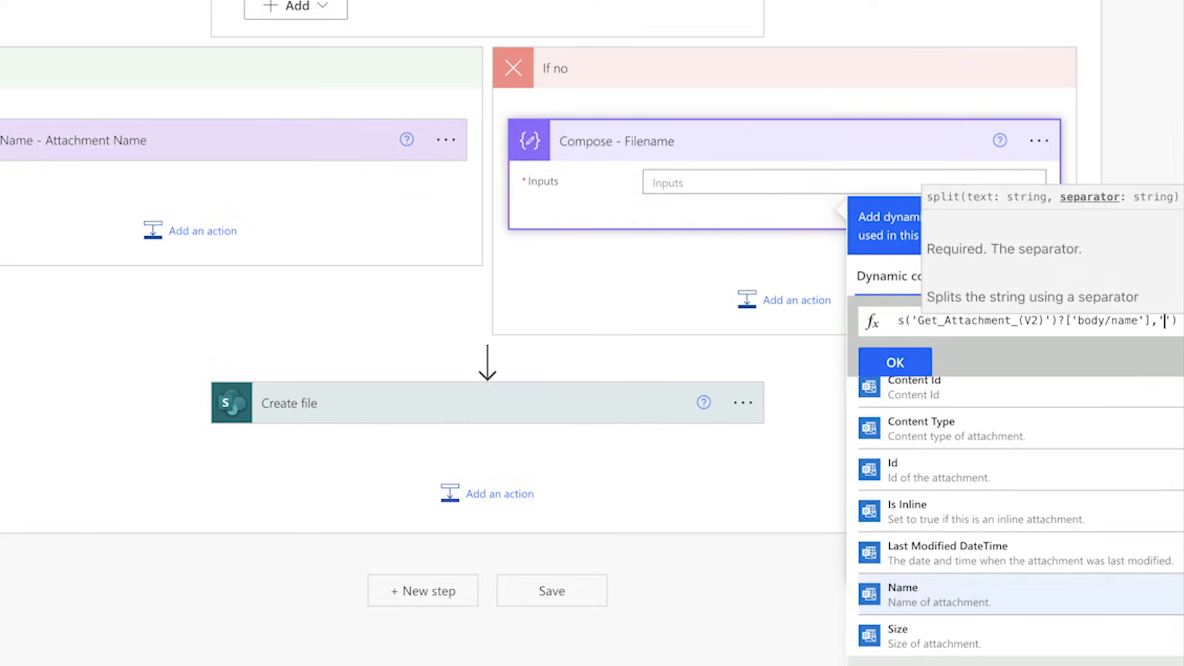
text(.)
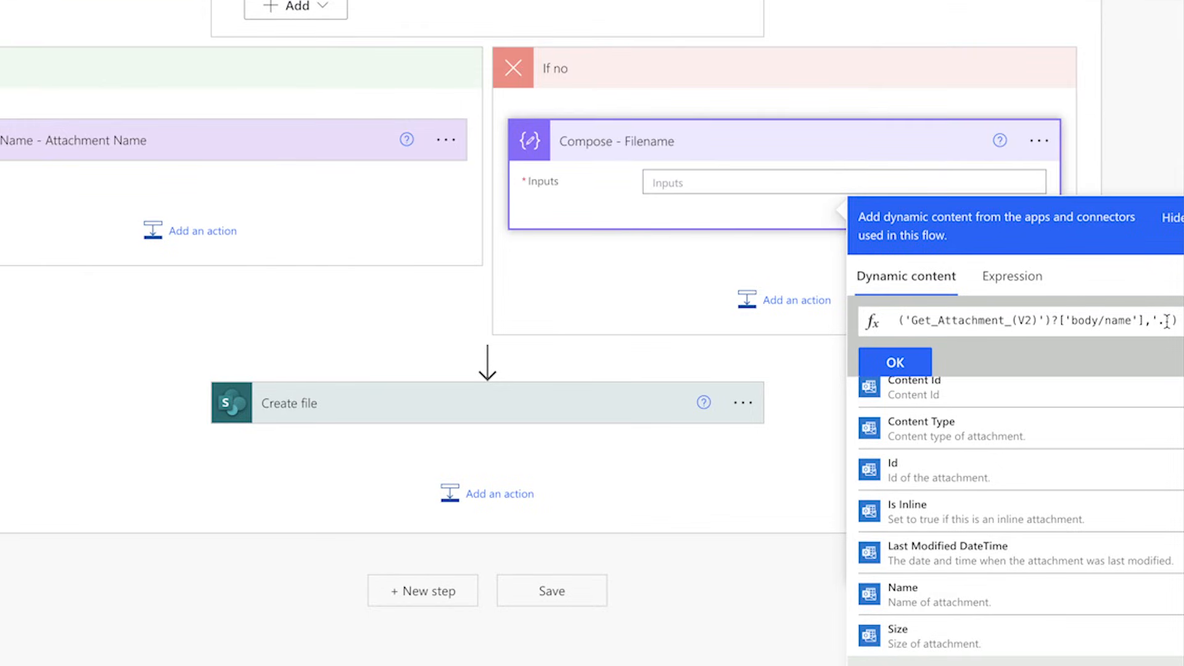
Step: Wrap the split expression in first() and apply it as the Compose - Filename input
key(Up)
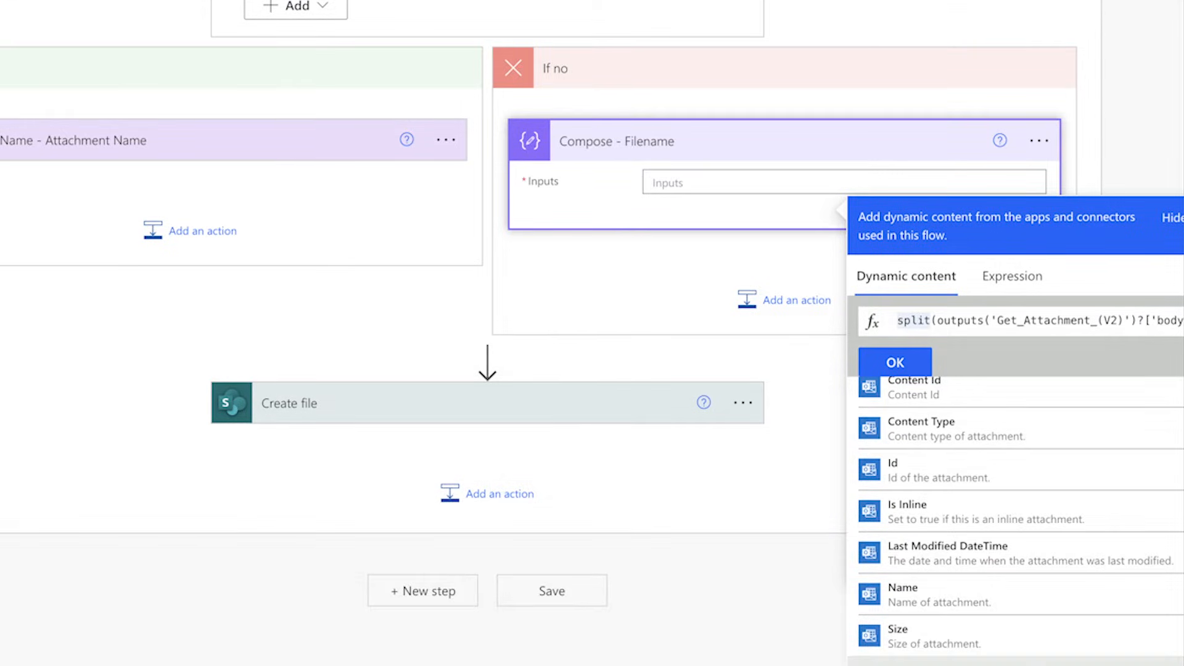
text(first()
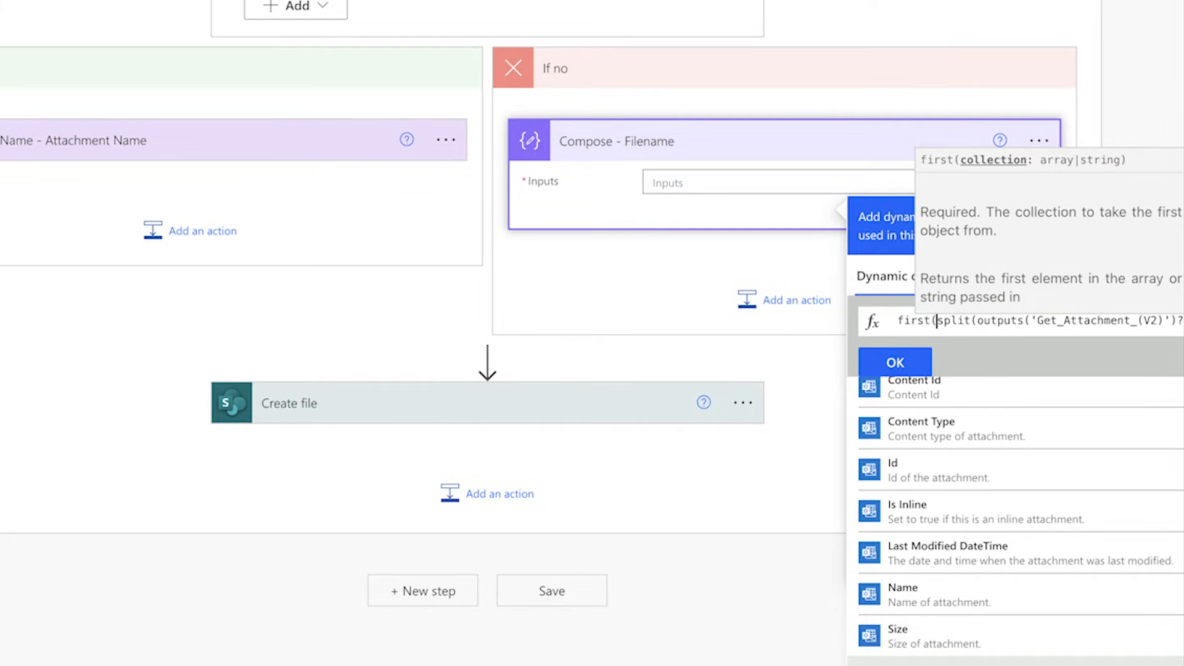
key(Down)
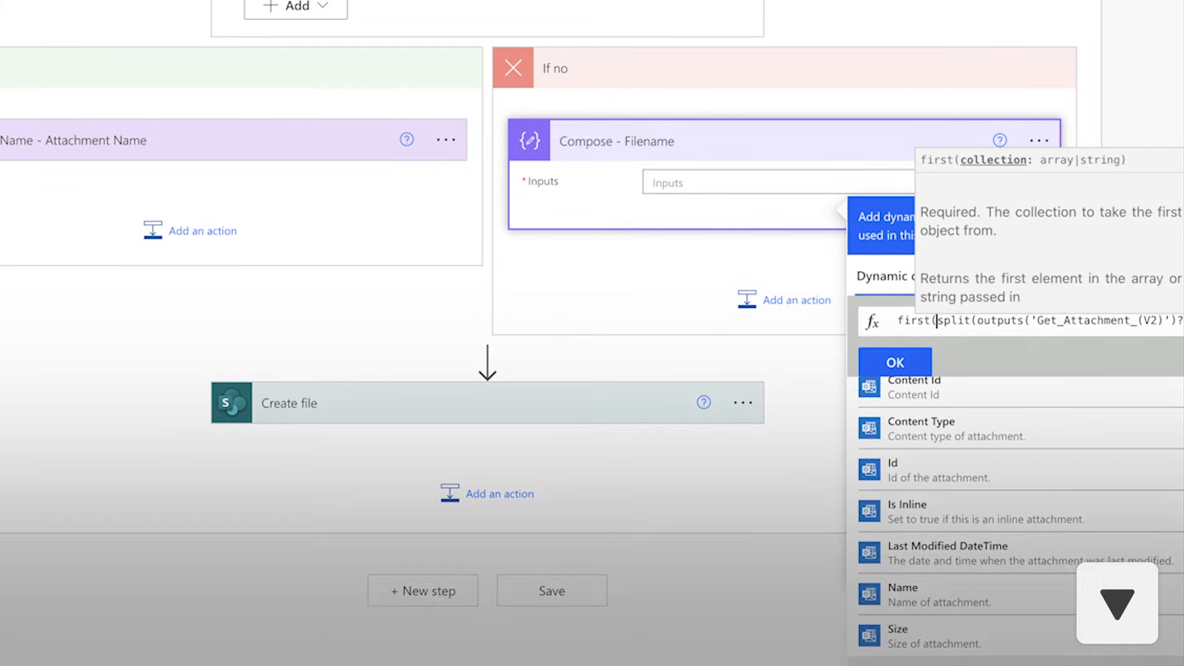
key(Down)
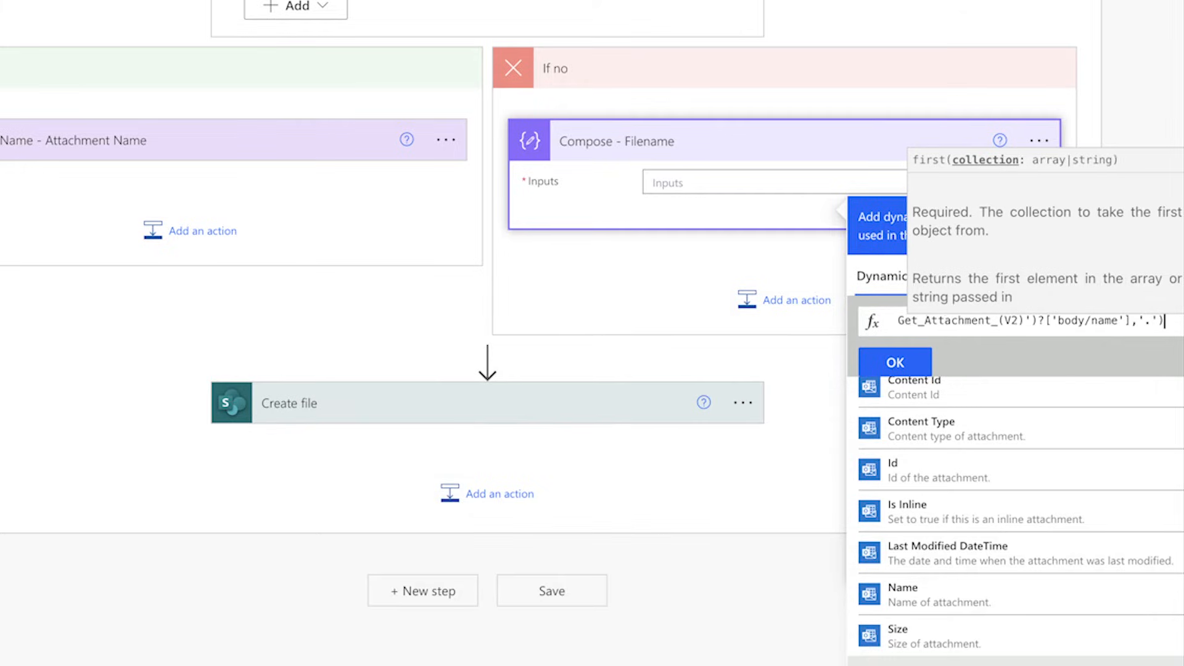
text())
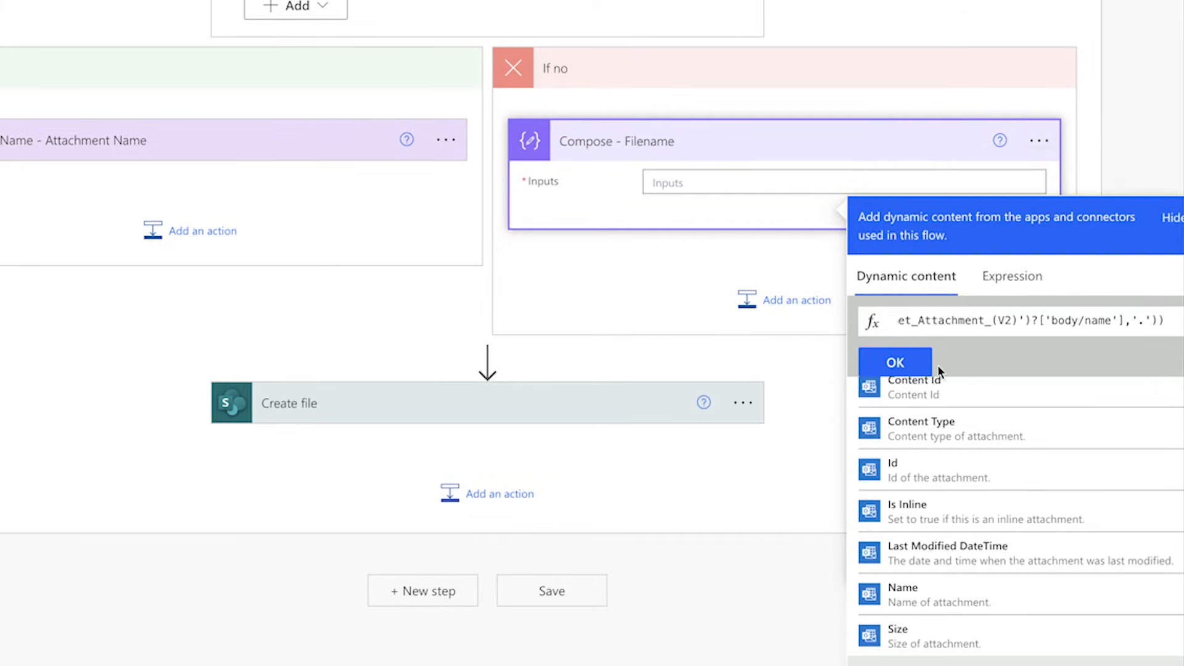
click(895, 364)
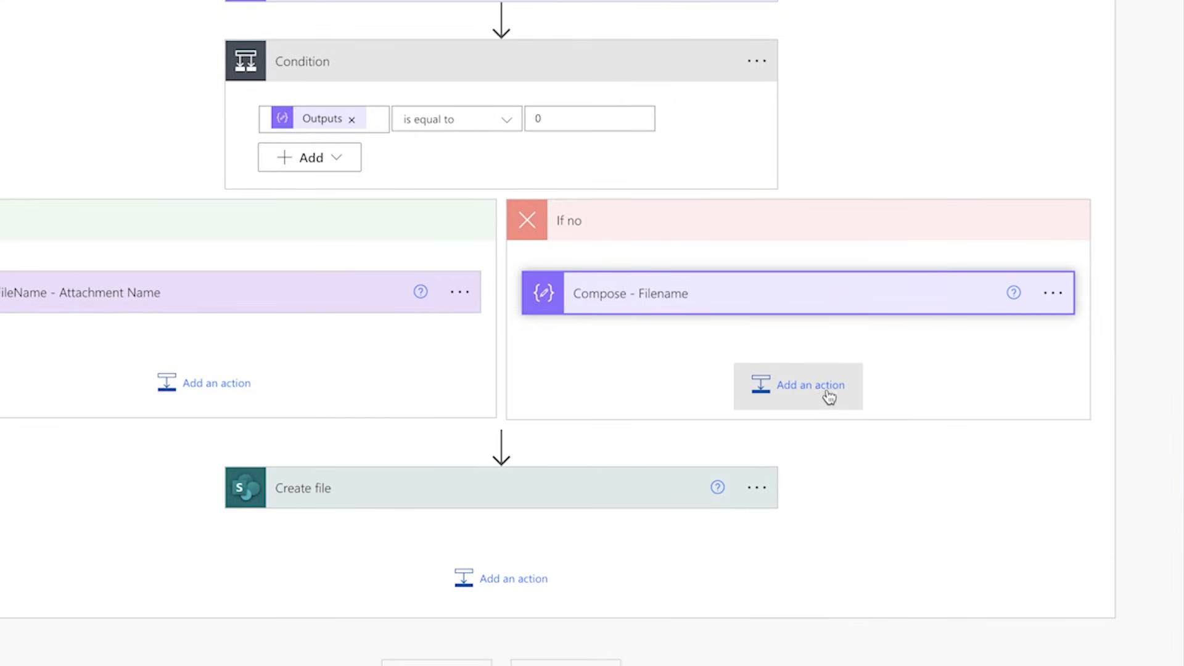
Step: Add a second Compose action to the If no branch and rename it Compose - File Extension
click(820, 389)
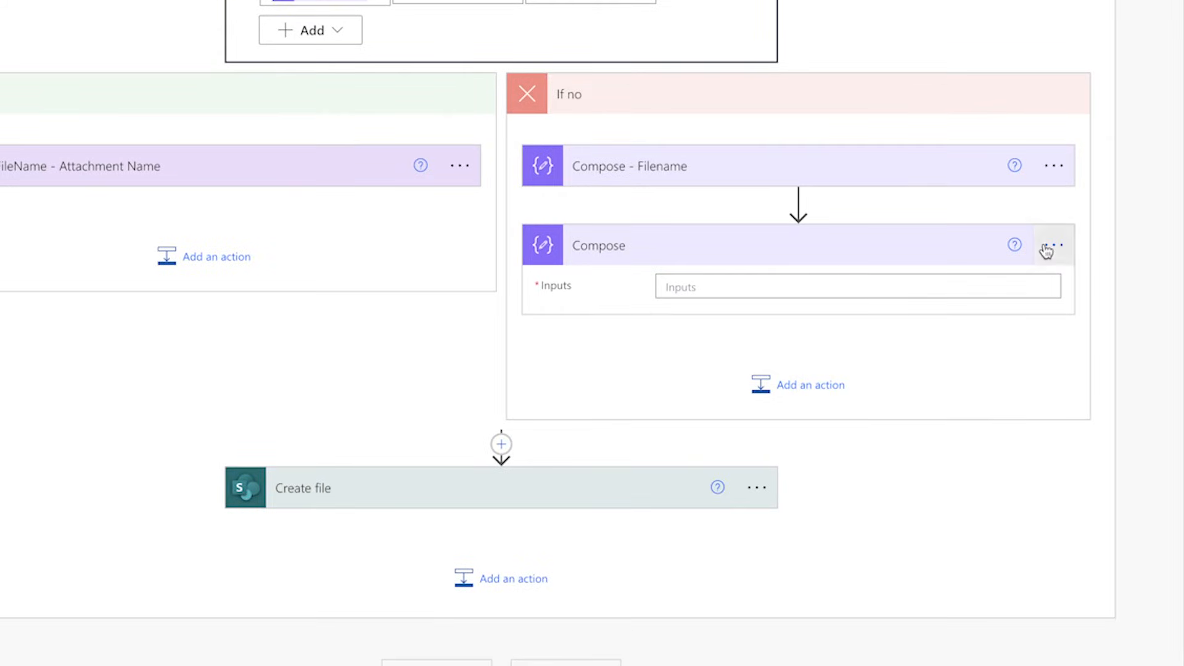
click(1051, 245)
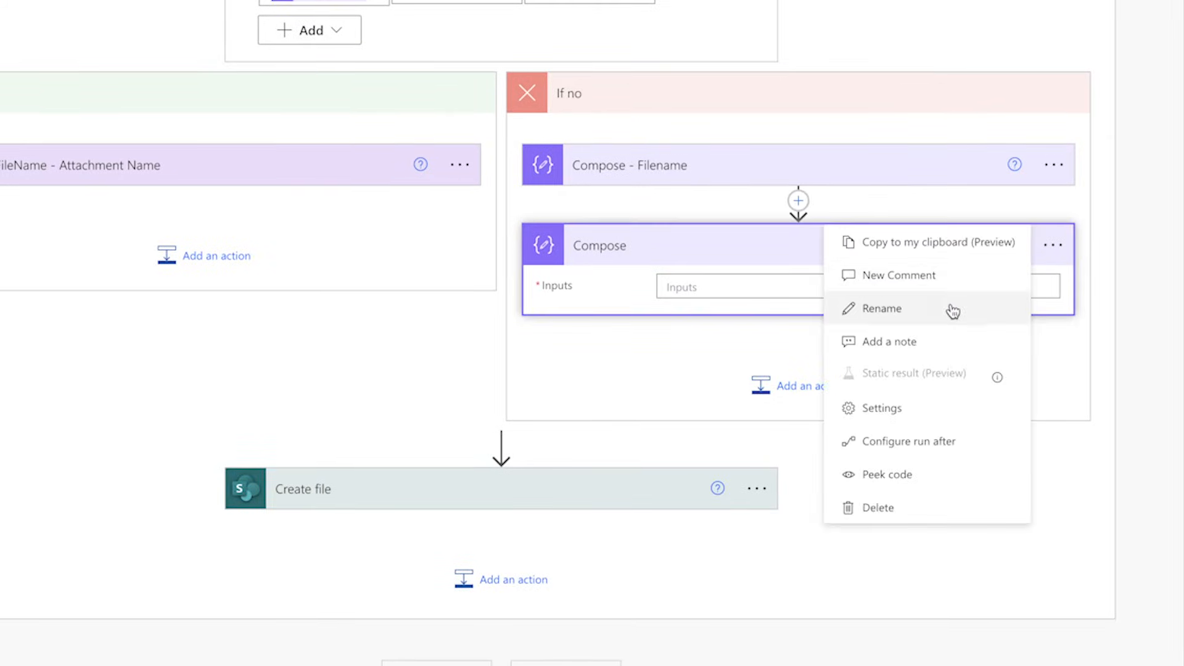
click(952, 311)
click(768, 245)
text(- File Ext)
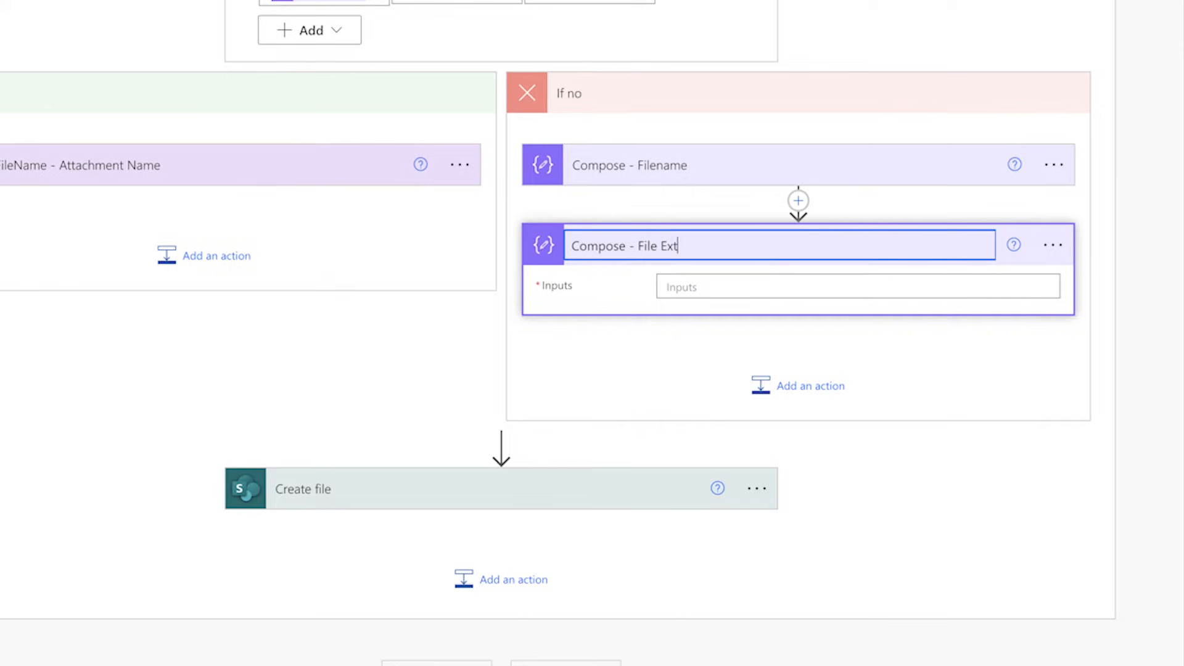
text(ension)
Step: Copy the full first(split(...)) expression from the Compose - Filename input
click(840, 285)
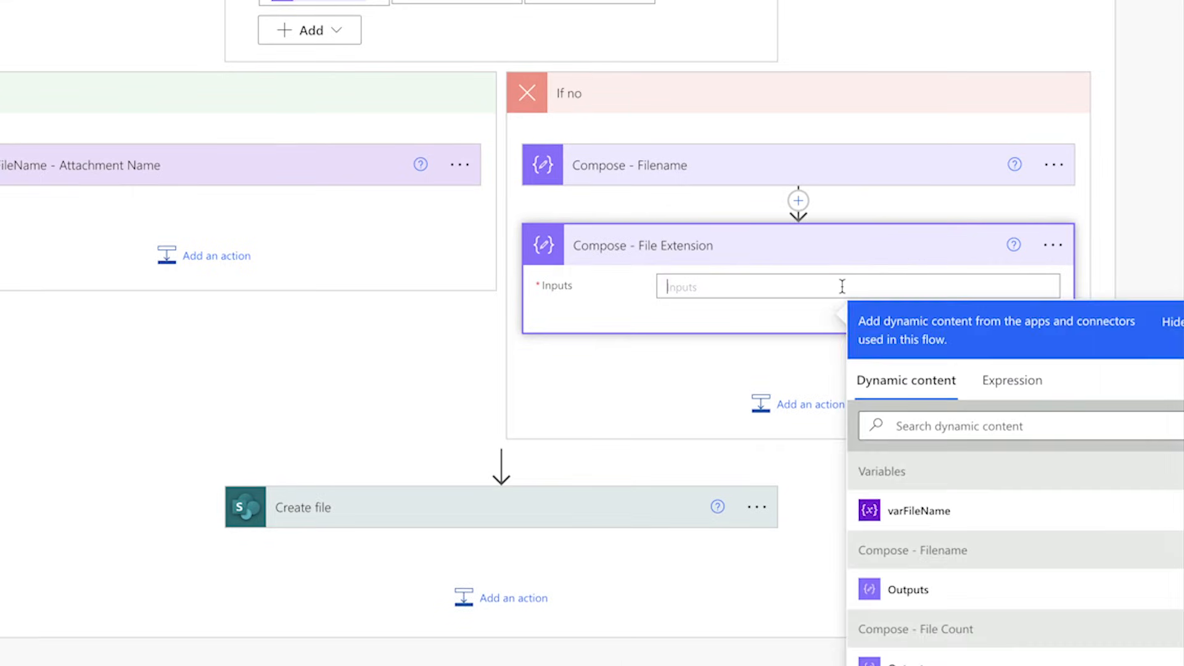
click(789, 179)
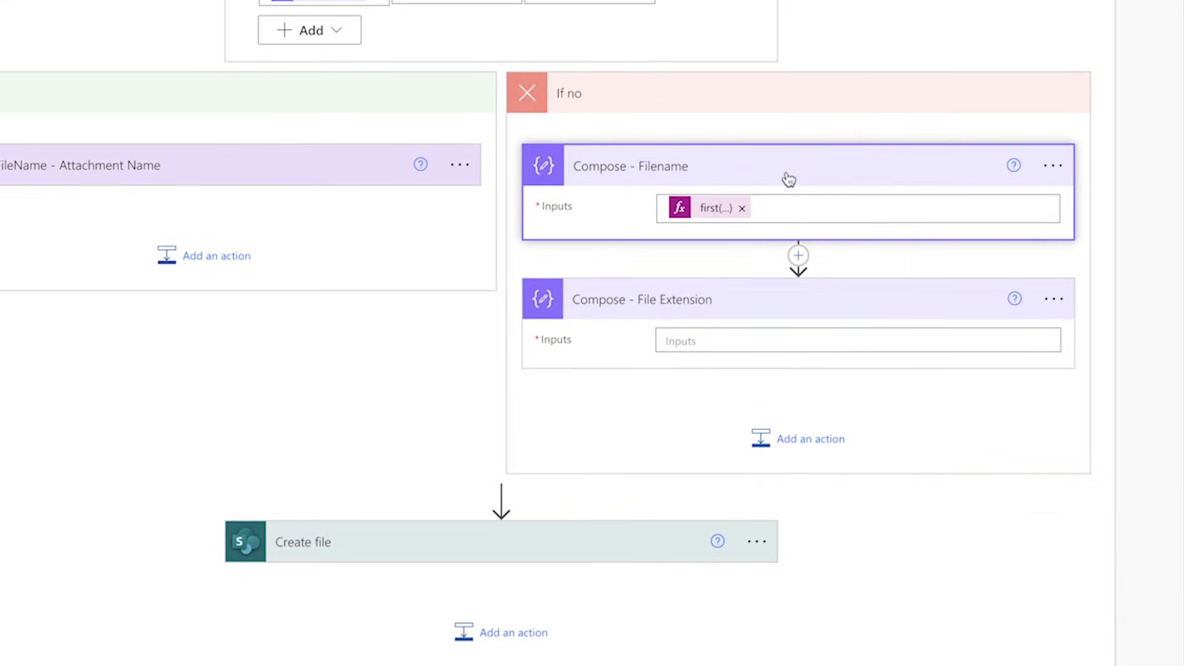
click(706, 213)
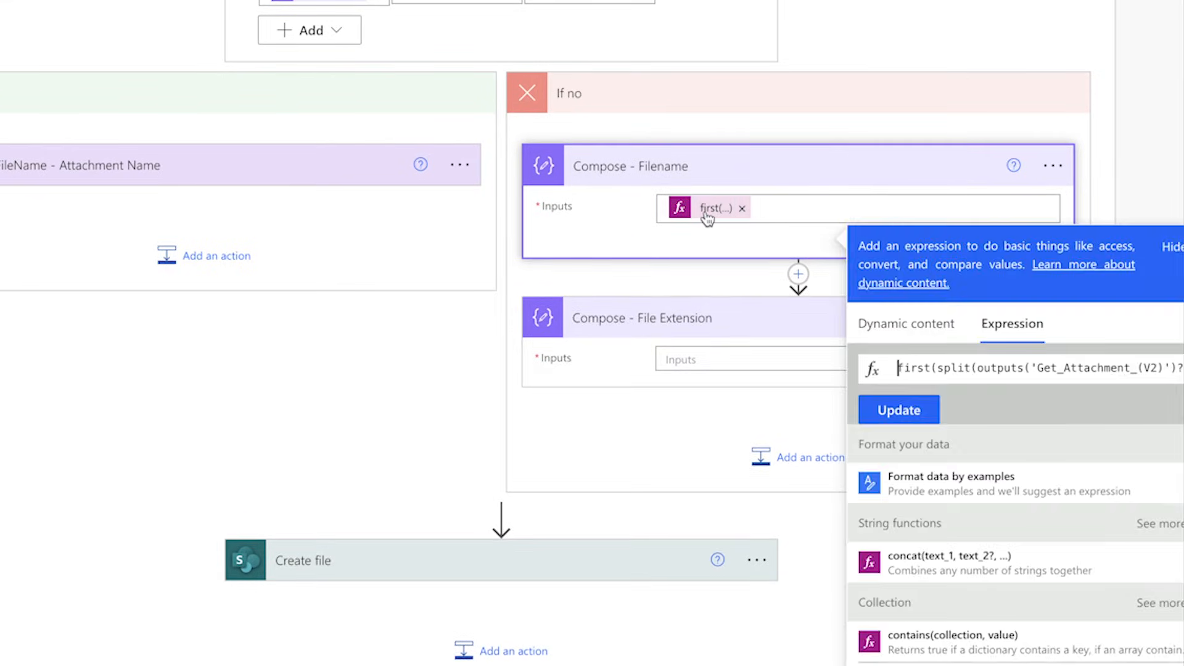
triple_click(1109, 369)
key(super+c)
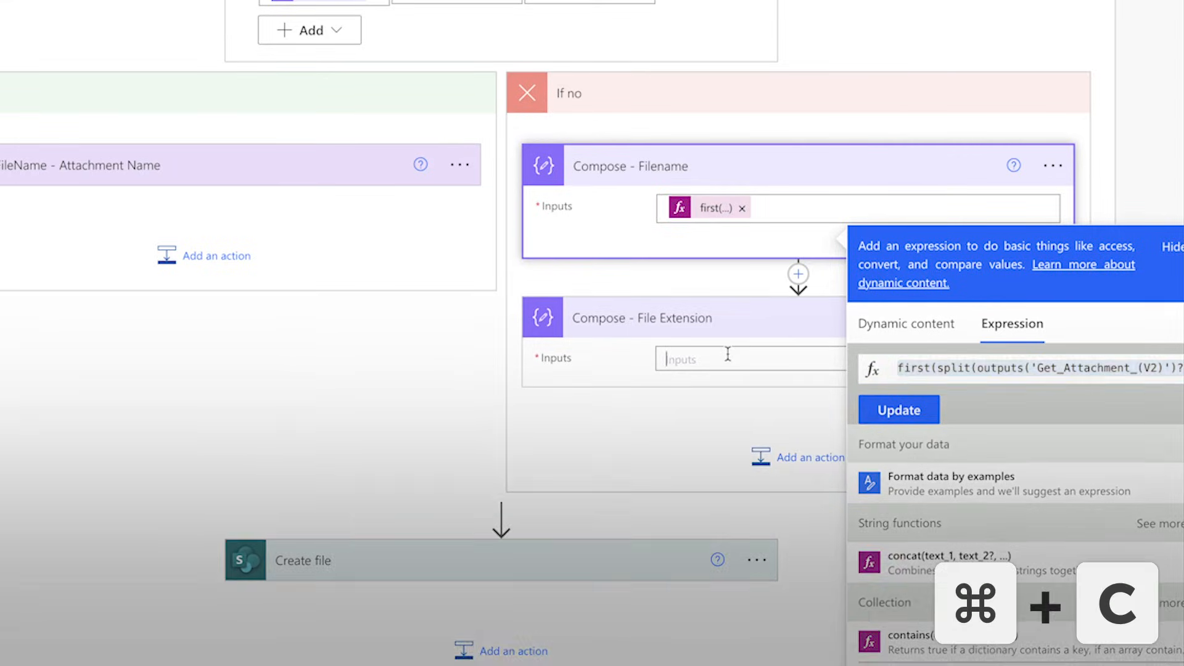
Step: Paste the copied expression as the Compose - File Extension input, replace first with last, and apply it
click(668, 359)
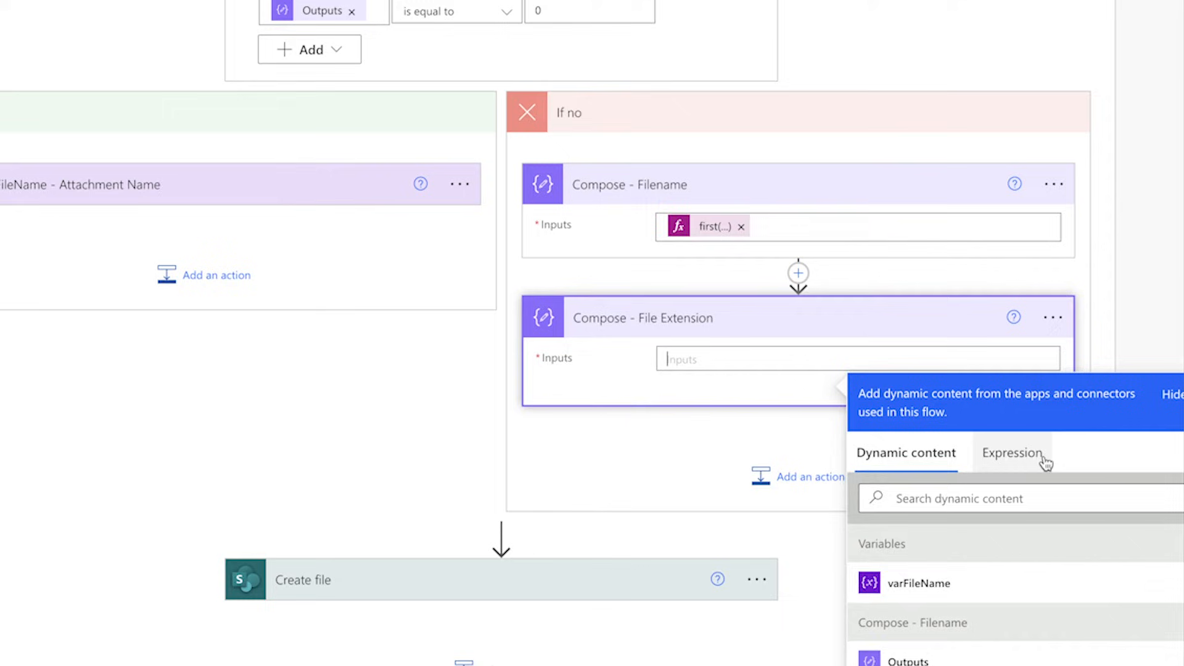
click(1011, 453)
key(super+v)
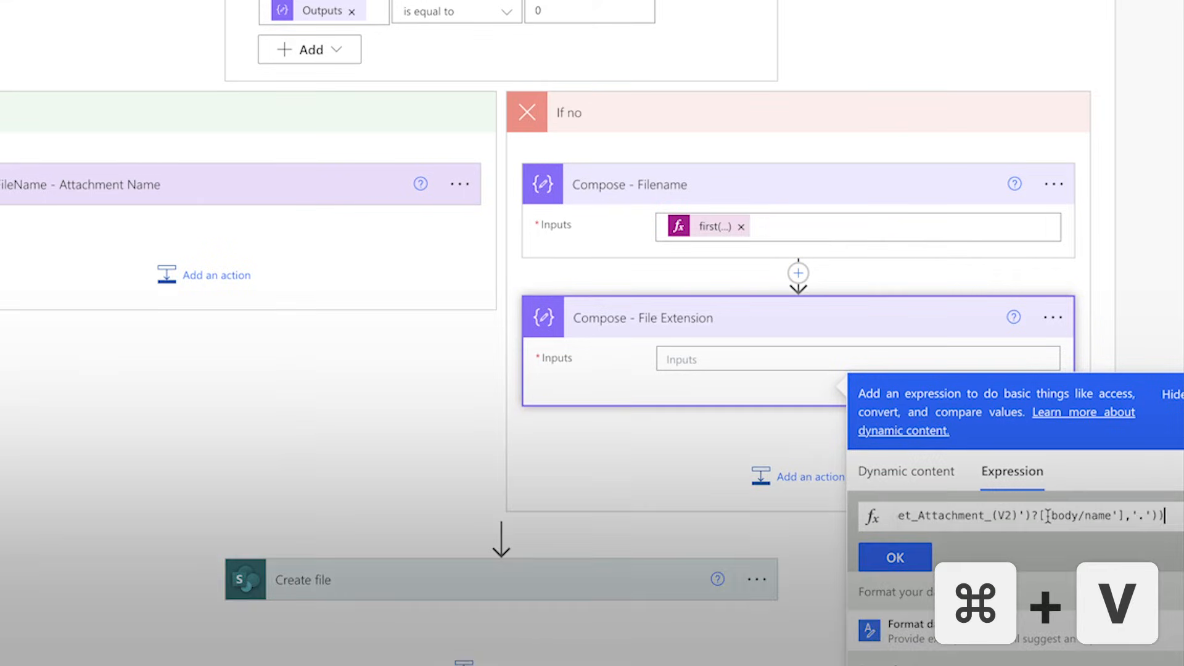
key(super+Left)
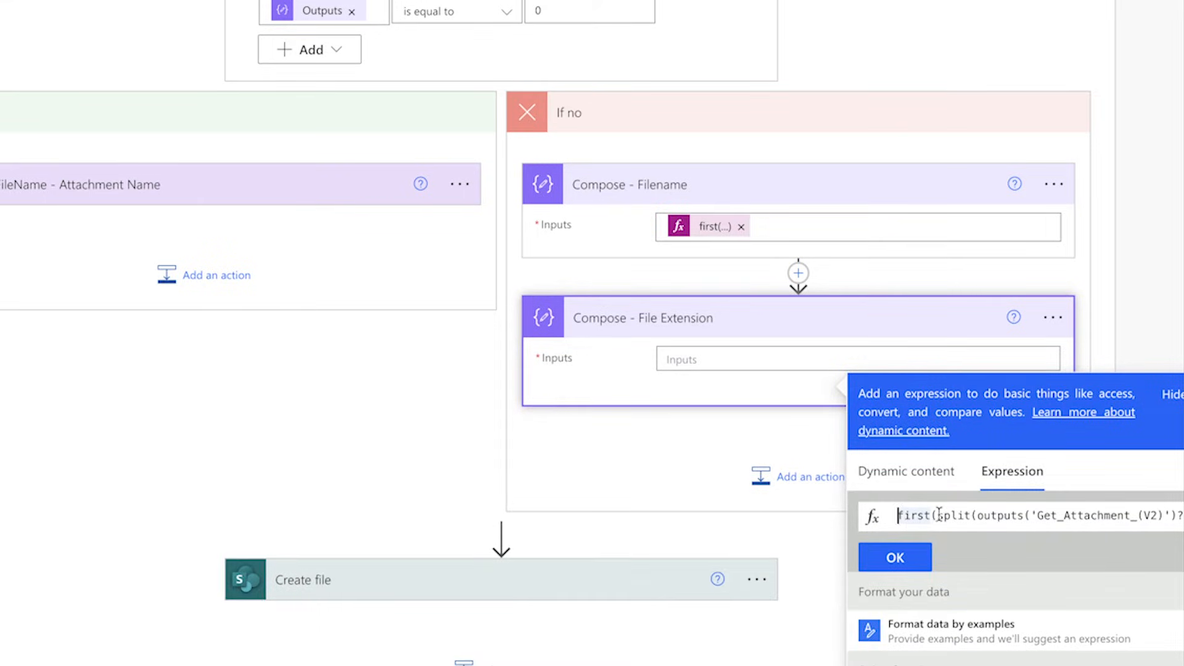
drag(927, 514, 933, 515)
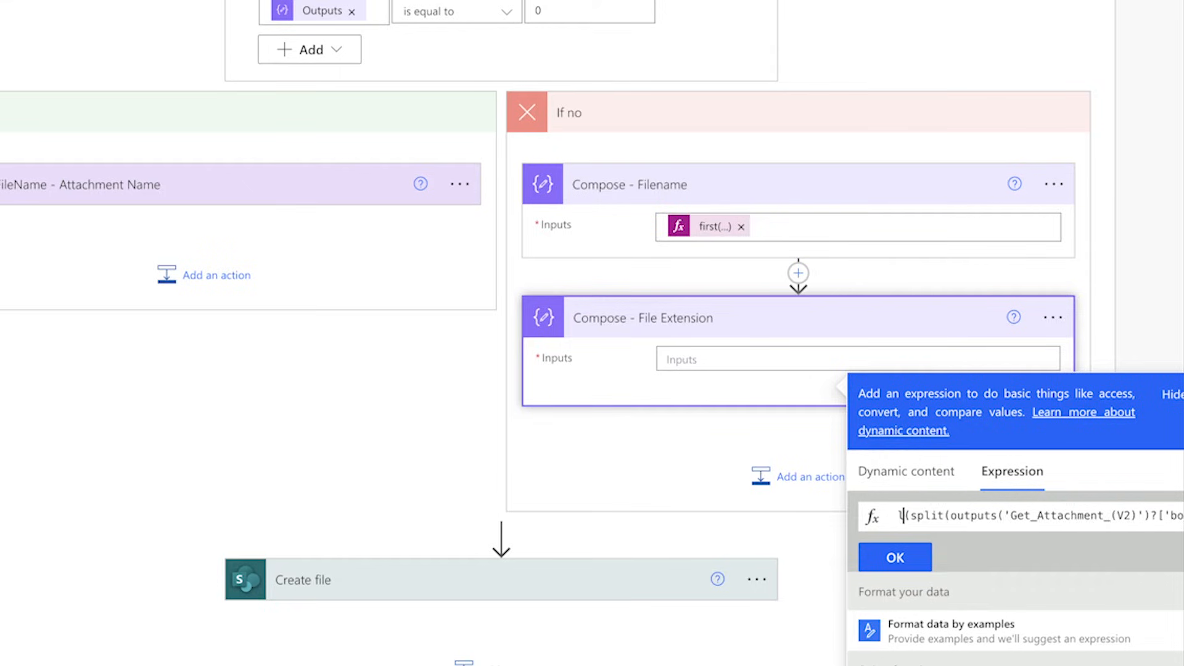
text(last)
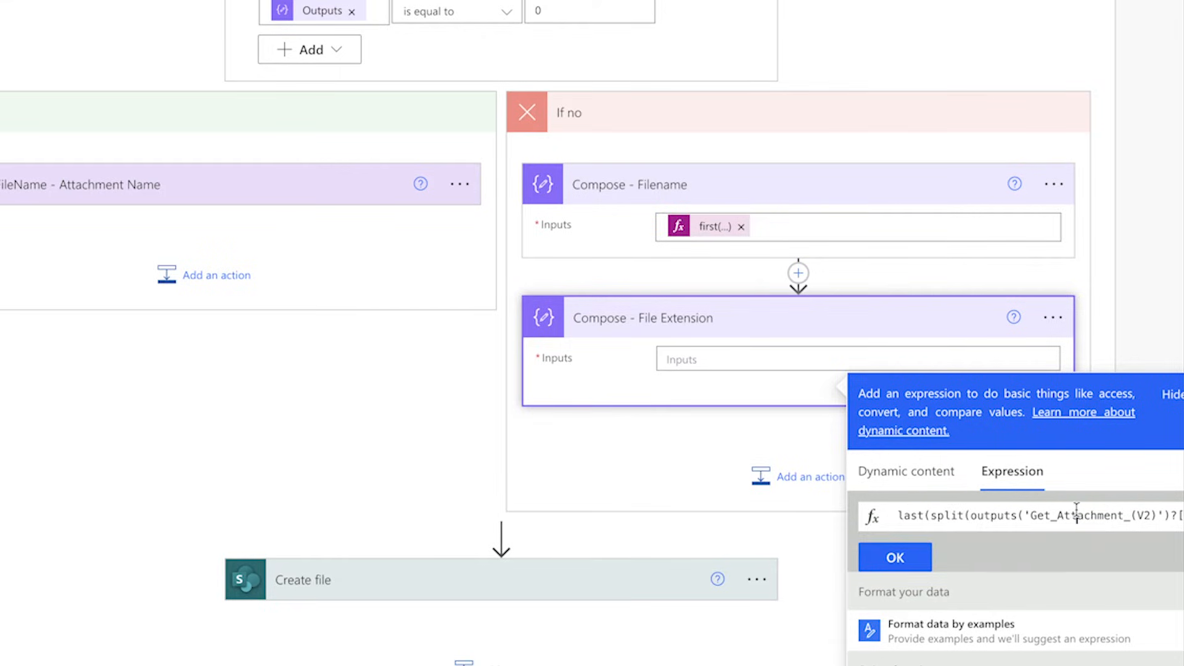
click(896, 558)
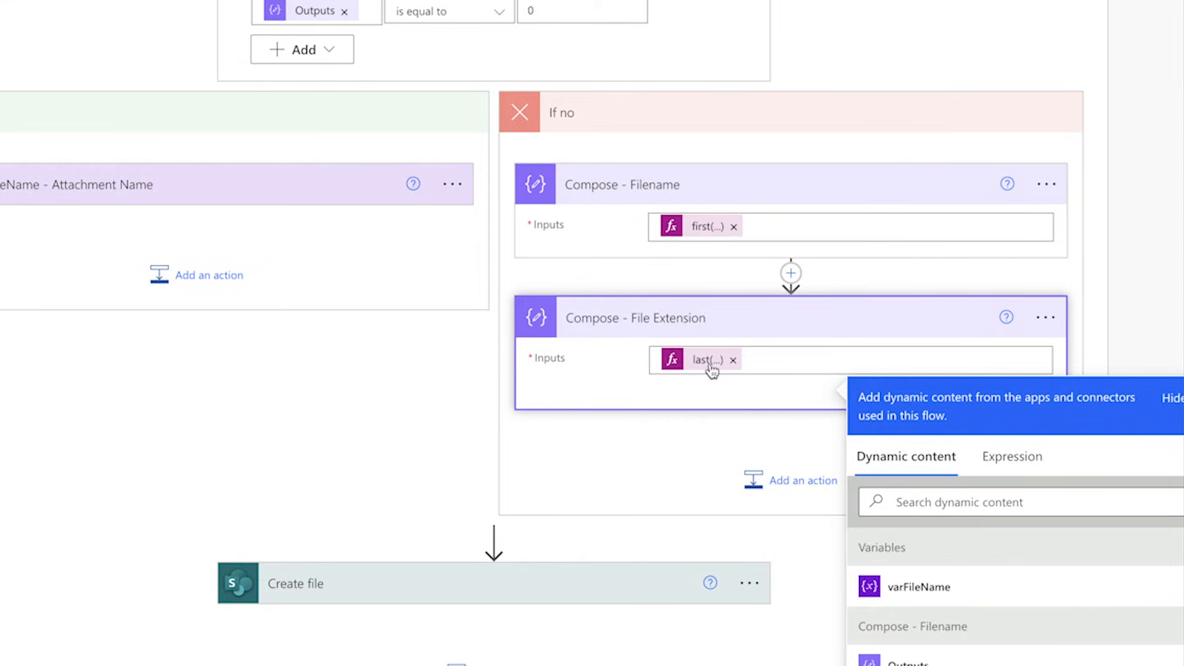
Step: Add a Set variable action below Compose - File Extension and rename it varFileName - Attachment Name with Timestamp
click(782, 479)
text(set vari)
scroll(688, 332, down, 2)
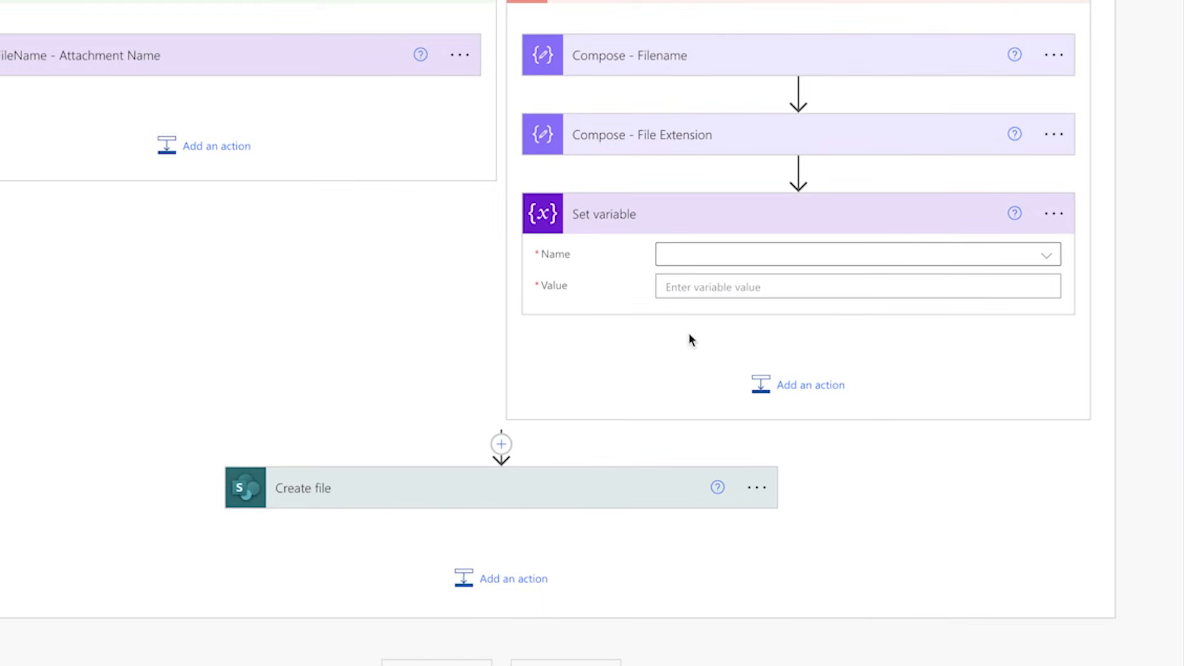
click(1053, 214)
click(935, 276)
text(varFile)
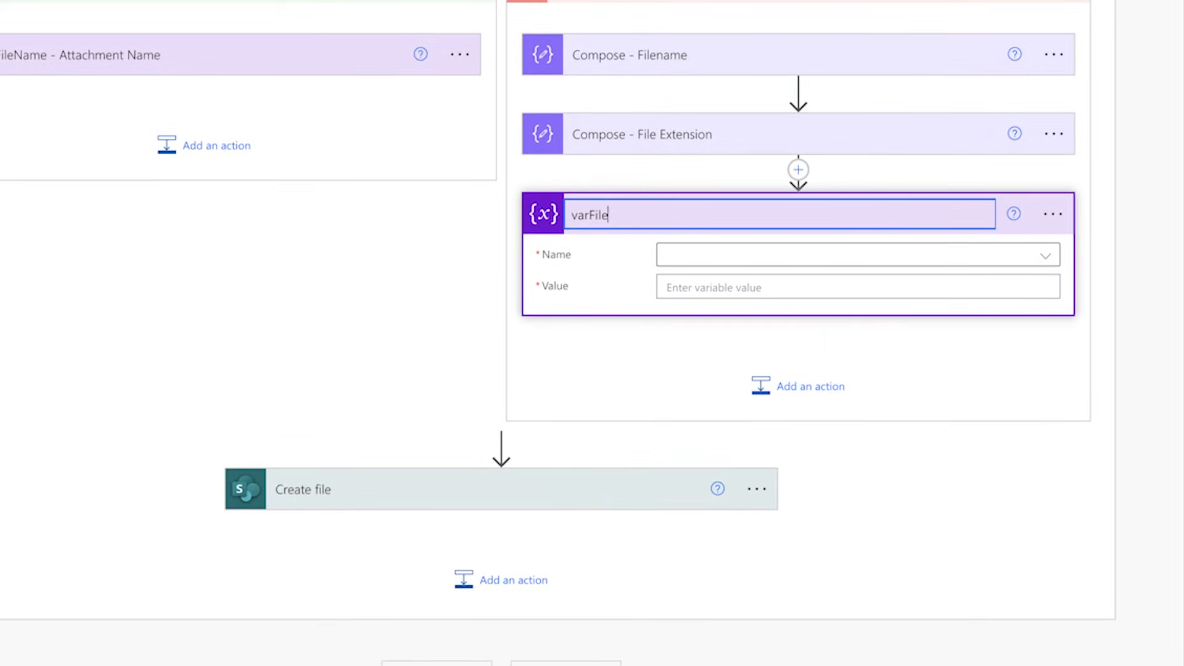
text(Name - Attachment Name with Timestamp)
Step: Choose varFileName as the variable and start its value with the Compose - Filename Outputs followed by an underscore
click(733, 271)
click(738, 314)
click(719, 285)
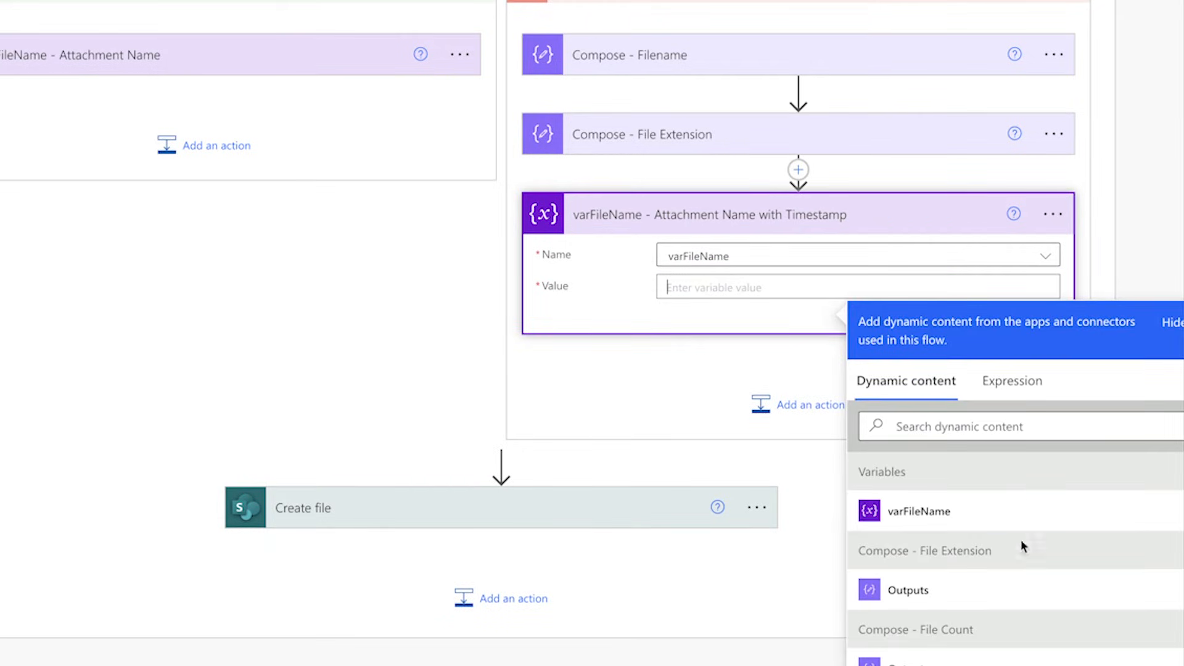
scroll(1021, 543, down, 3)
click(953, 612)
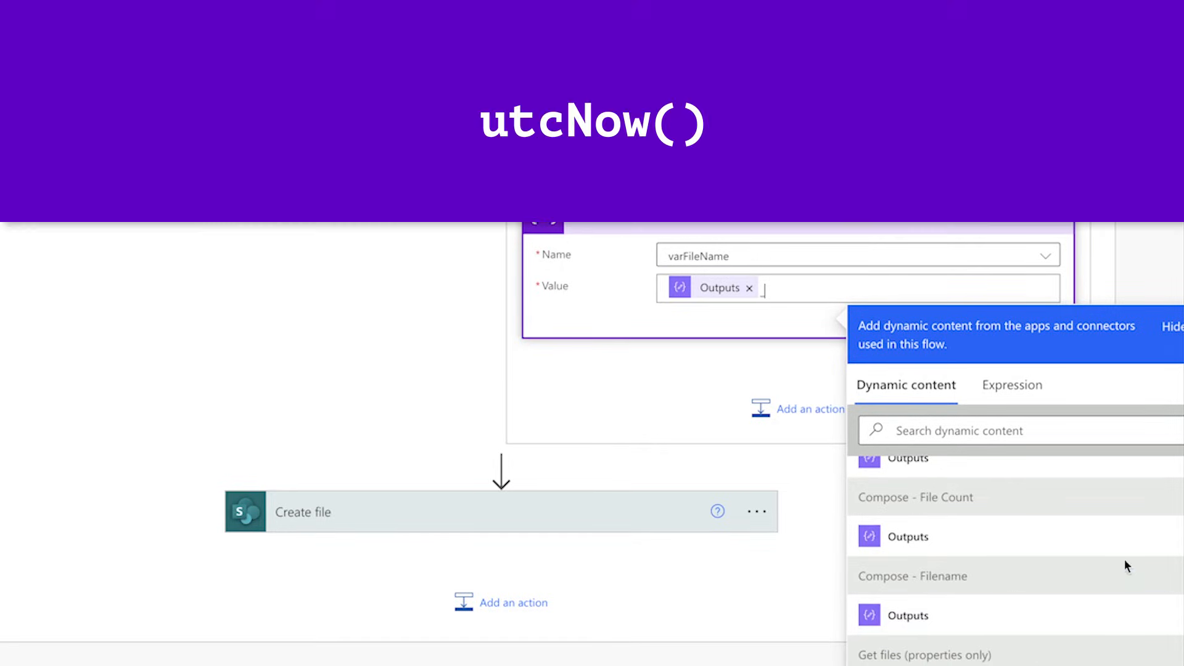
Step: Write the expression formatDateTime(utcNow()) for the next part of the varFileName value
click(1011, 384)
text(utcNow())
key(Home)
text(formatDateTime()
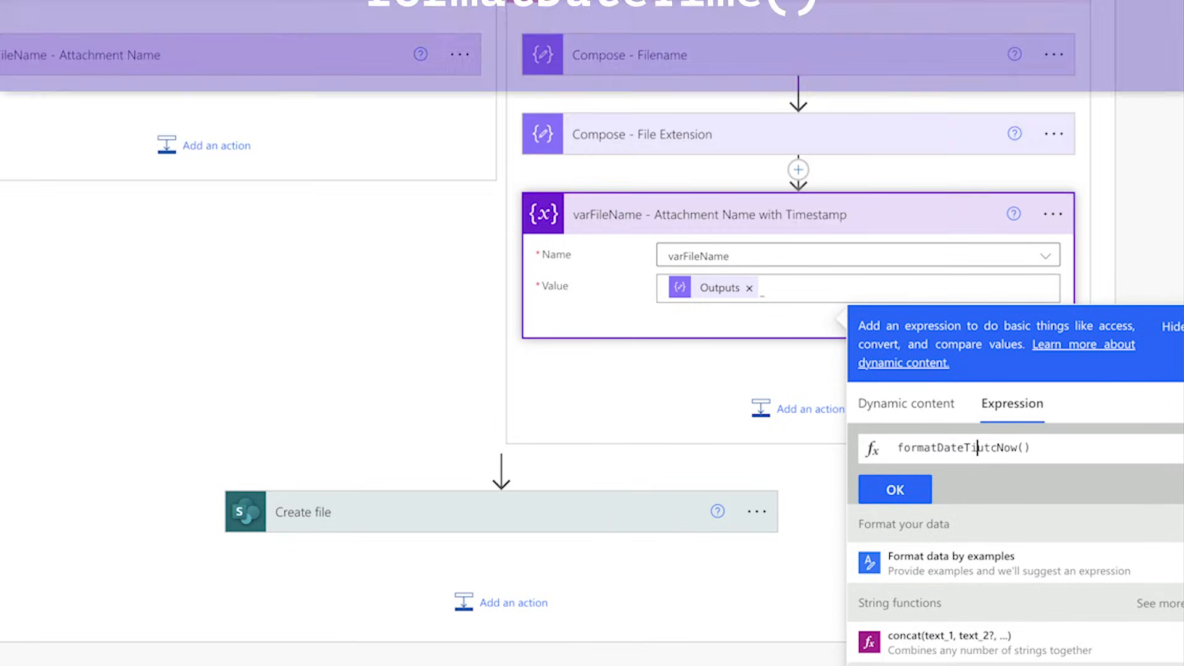
key(End)
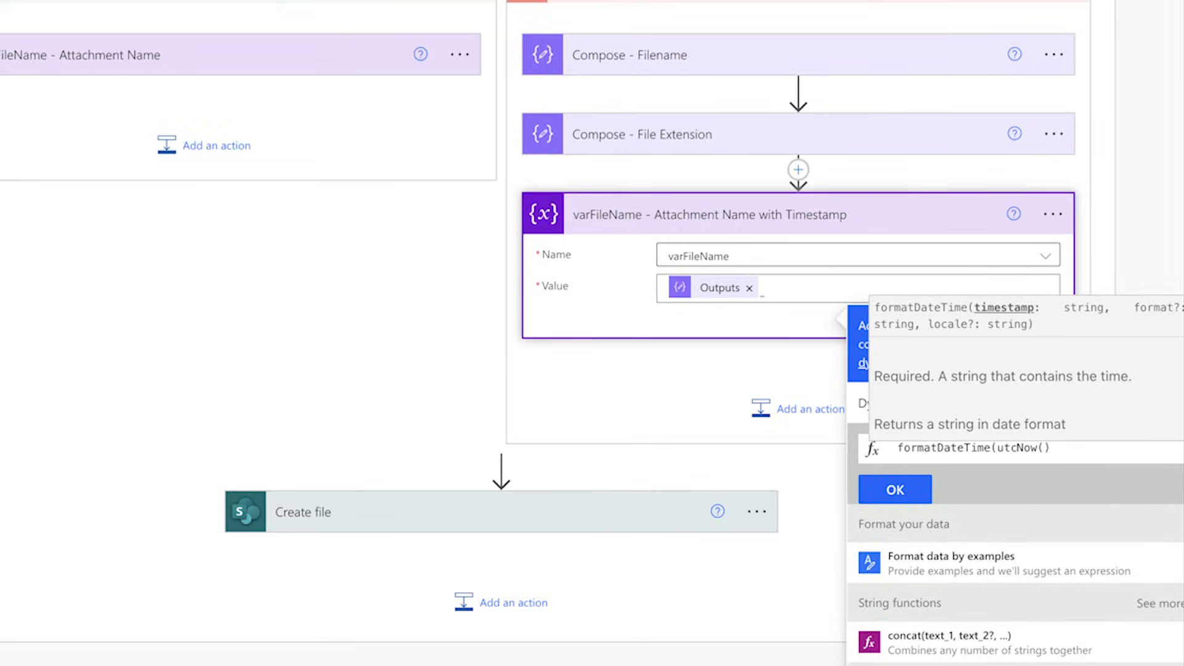
text())
Step: Add 'yyyyMMddhhmm' as the format argument of the formatDateTime expression
key(Left)
text(,)
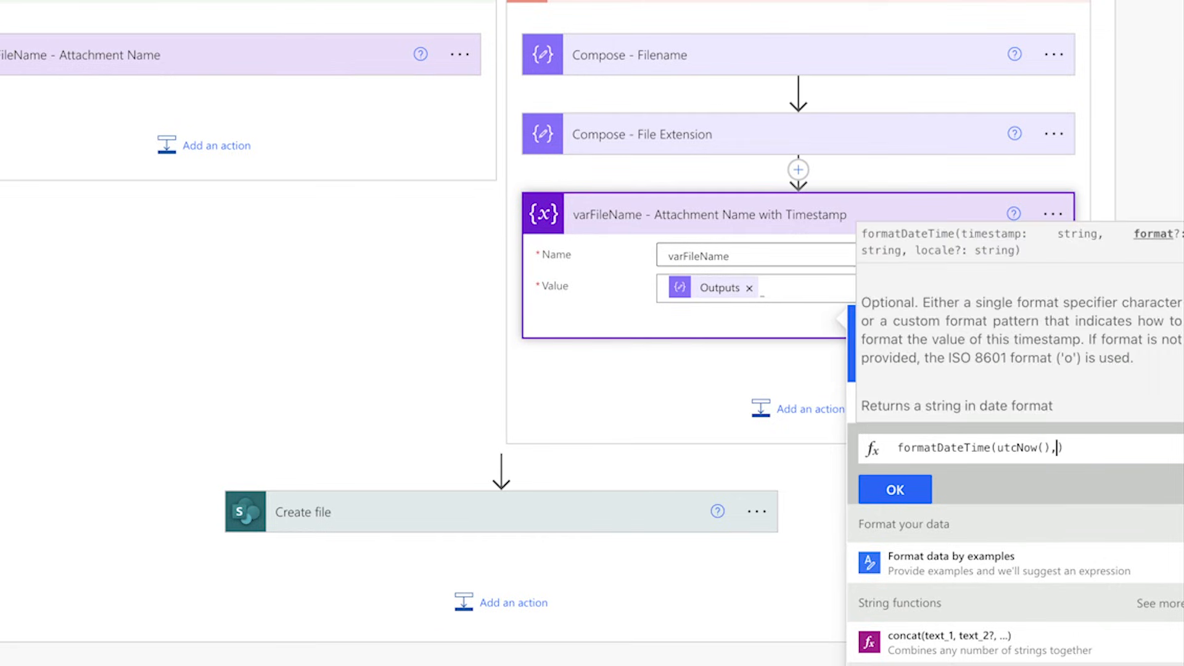
text(')
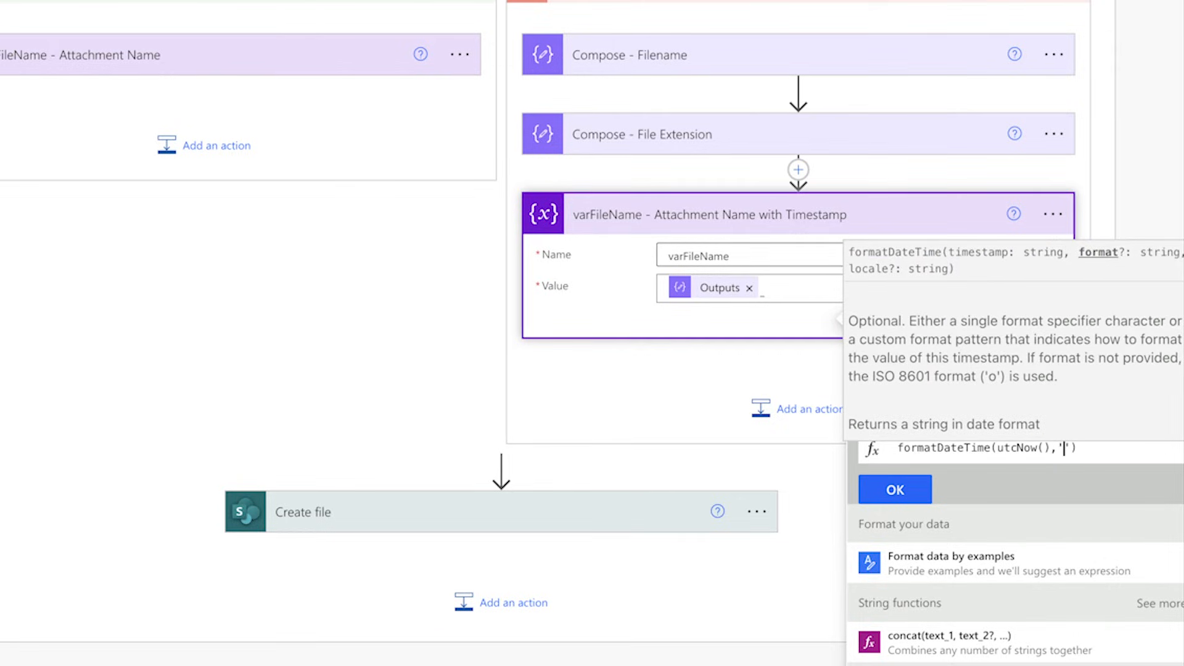
text(yyyyMM)
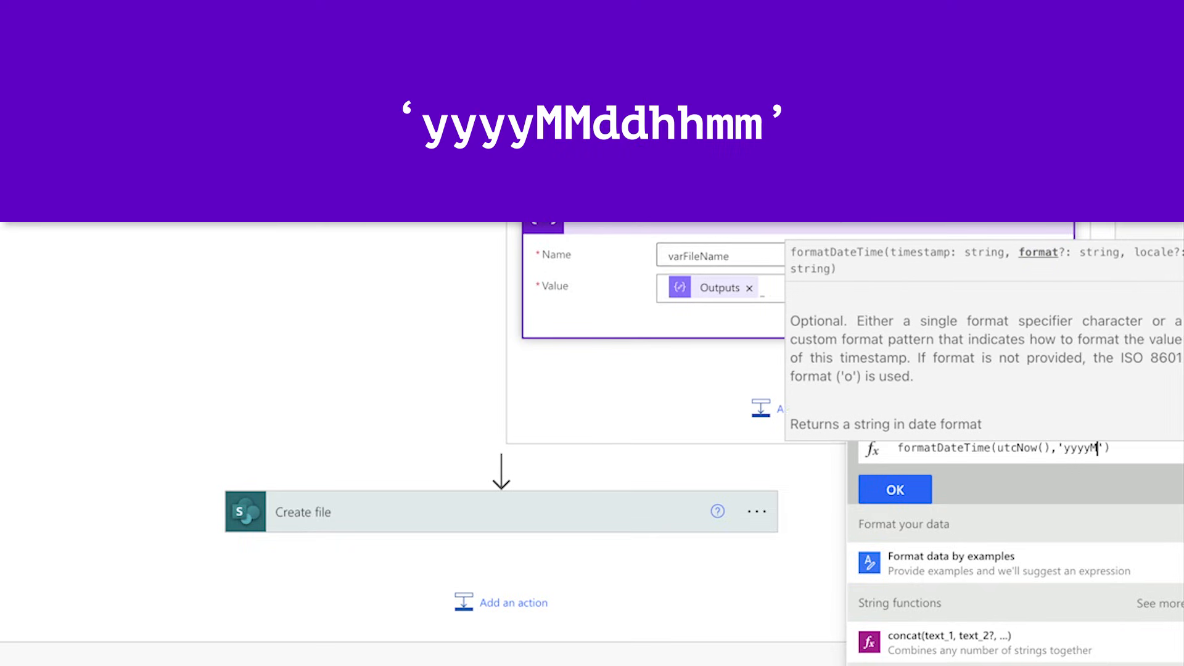
text(ddhhmm)
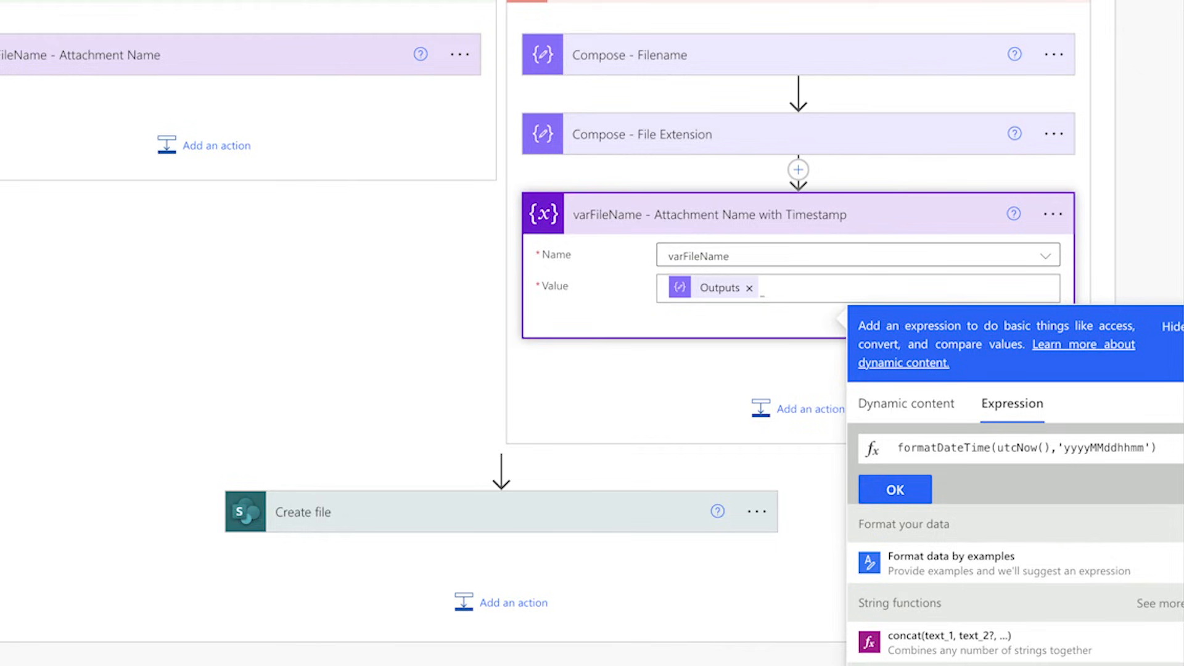
Step: Apply the timestamp expression and append a period and the Compose - File Extension Outputs to the varFileName value
click(894, 487)
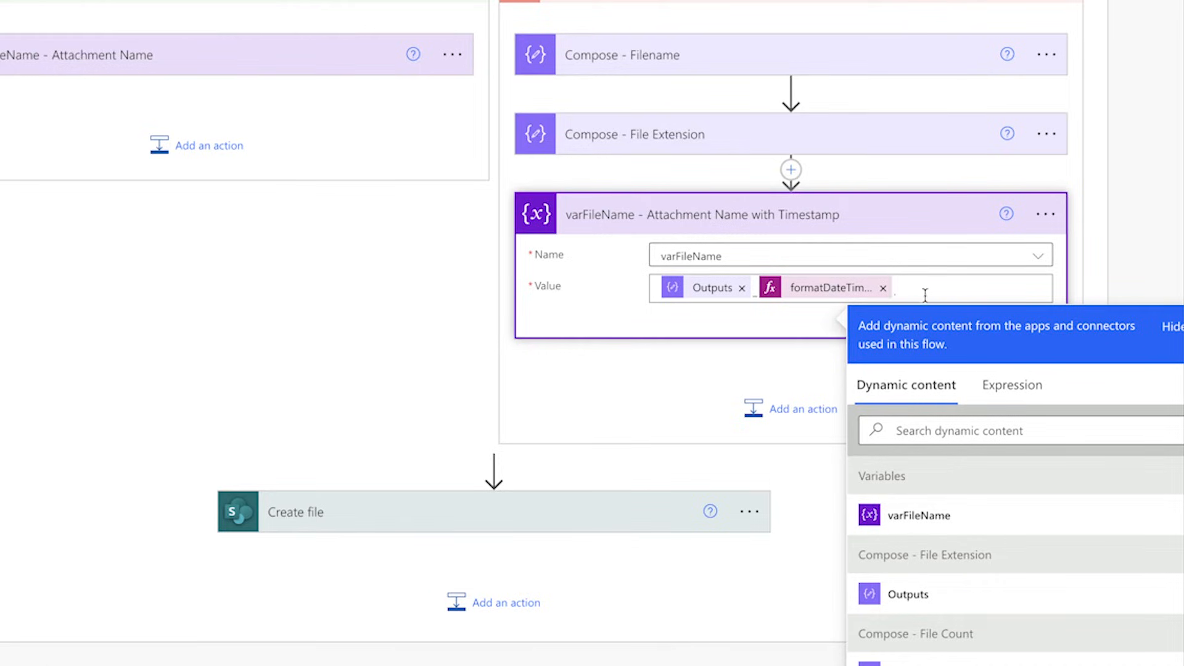
click(1004, 593)
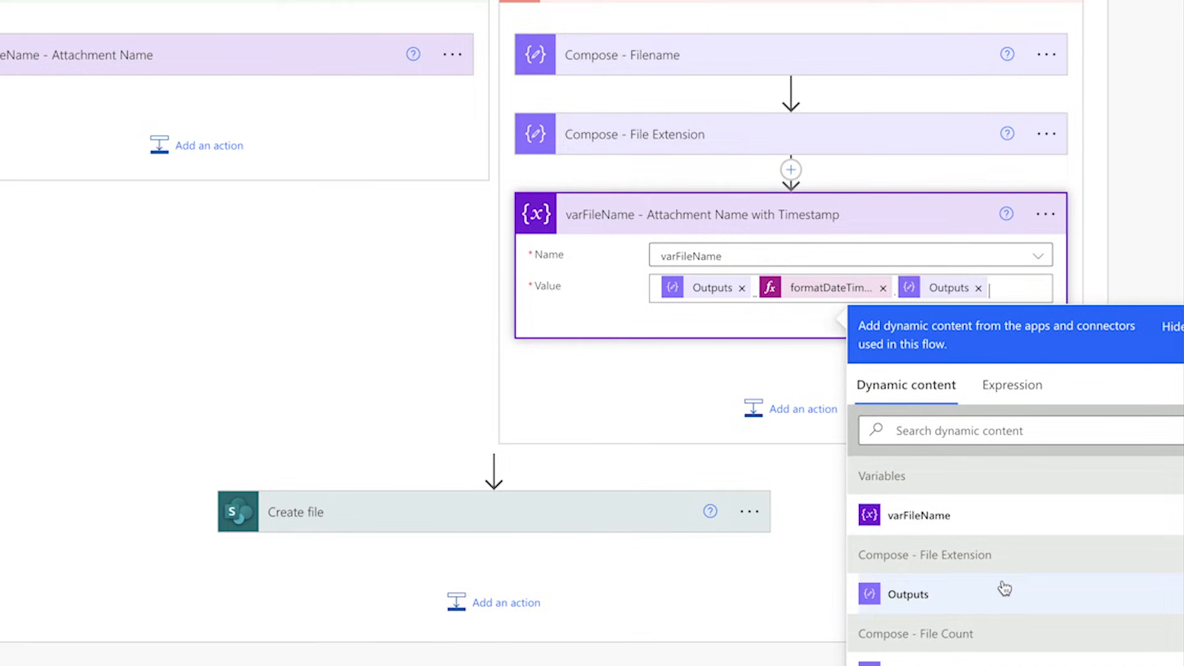
click(582, 460)
Step: Replace the Name output in the Create file action's File Name with the varFileName variable
scroll(583, 419, down, 3)
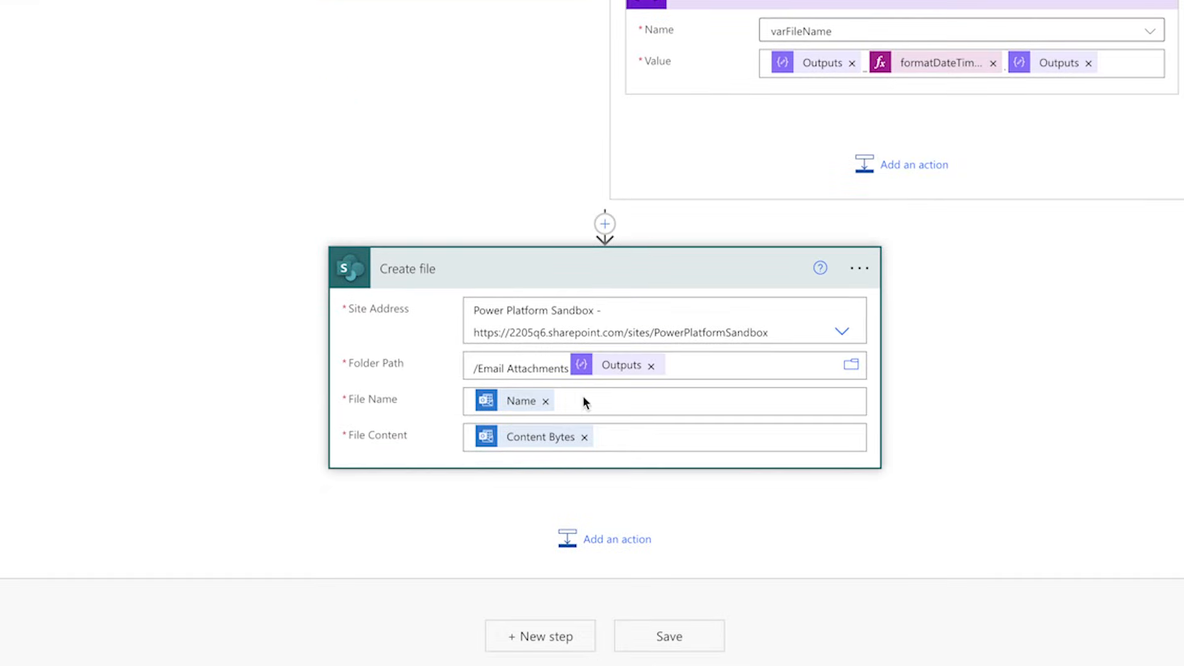
click(545, 401)
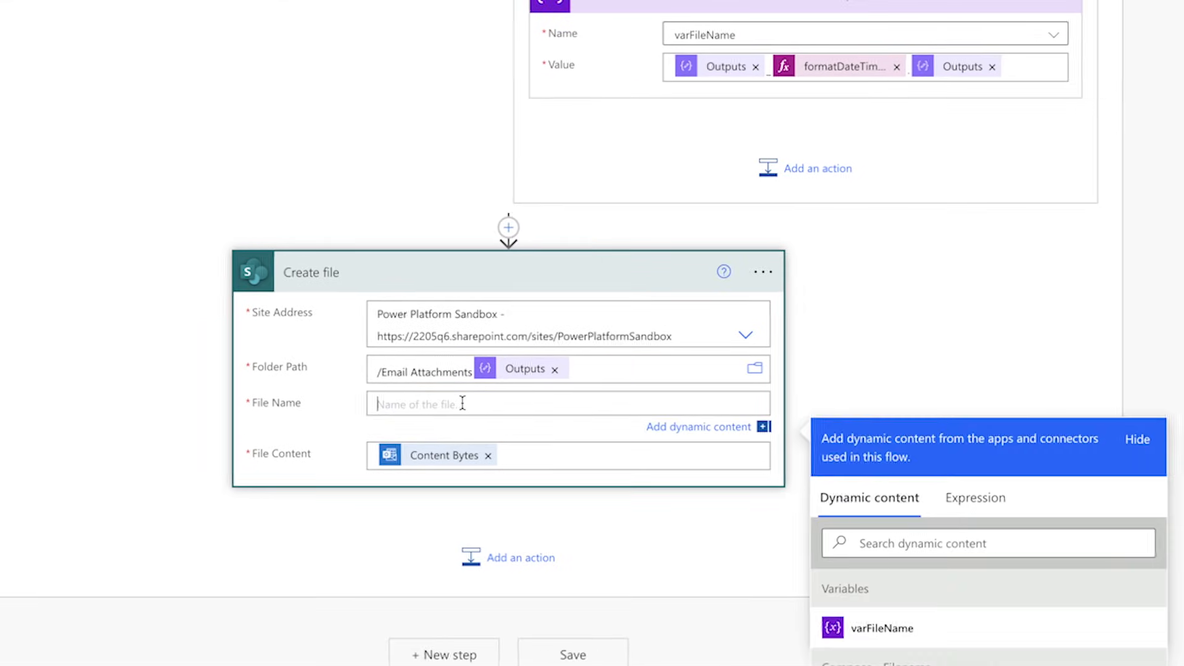
scroll(1120, 413, down, 2)
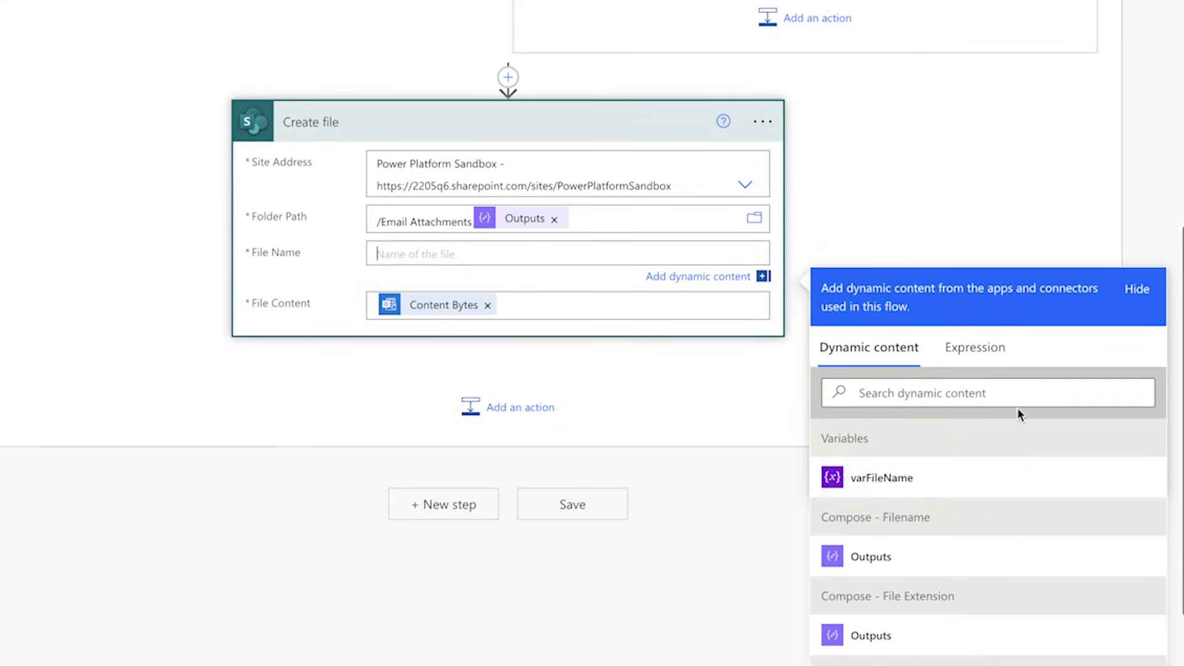
click(933, 481)
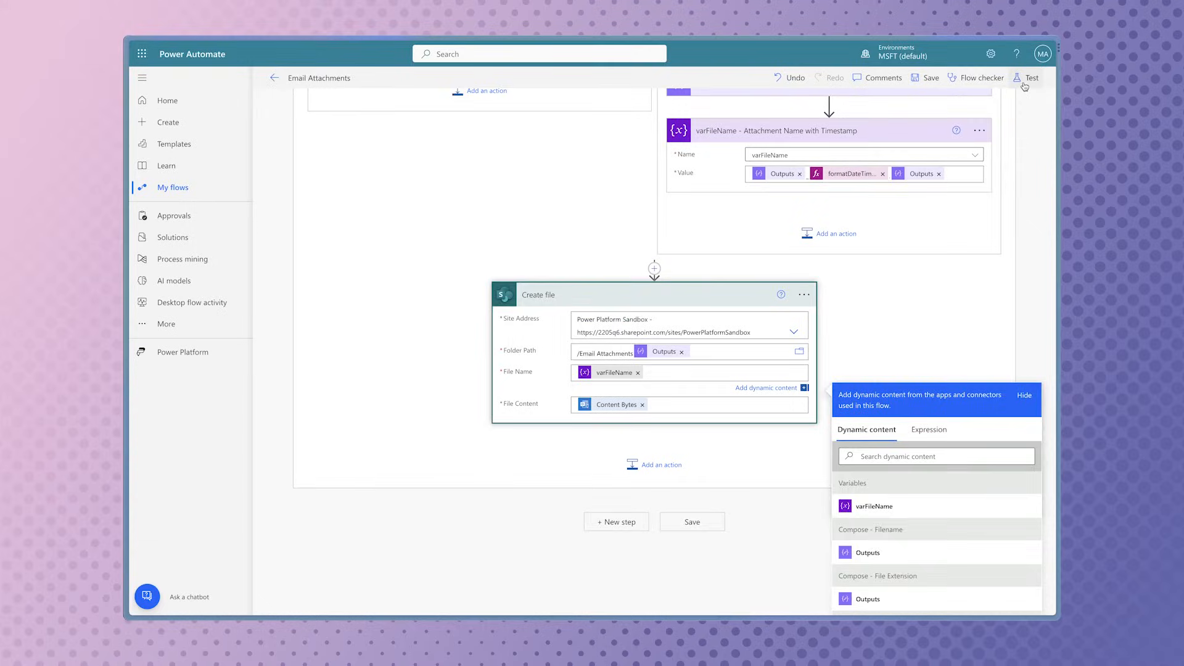
Step: Save the flow and run a manual test of it
click(1024, 83)
click(931, 105)
click(897, 595)
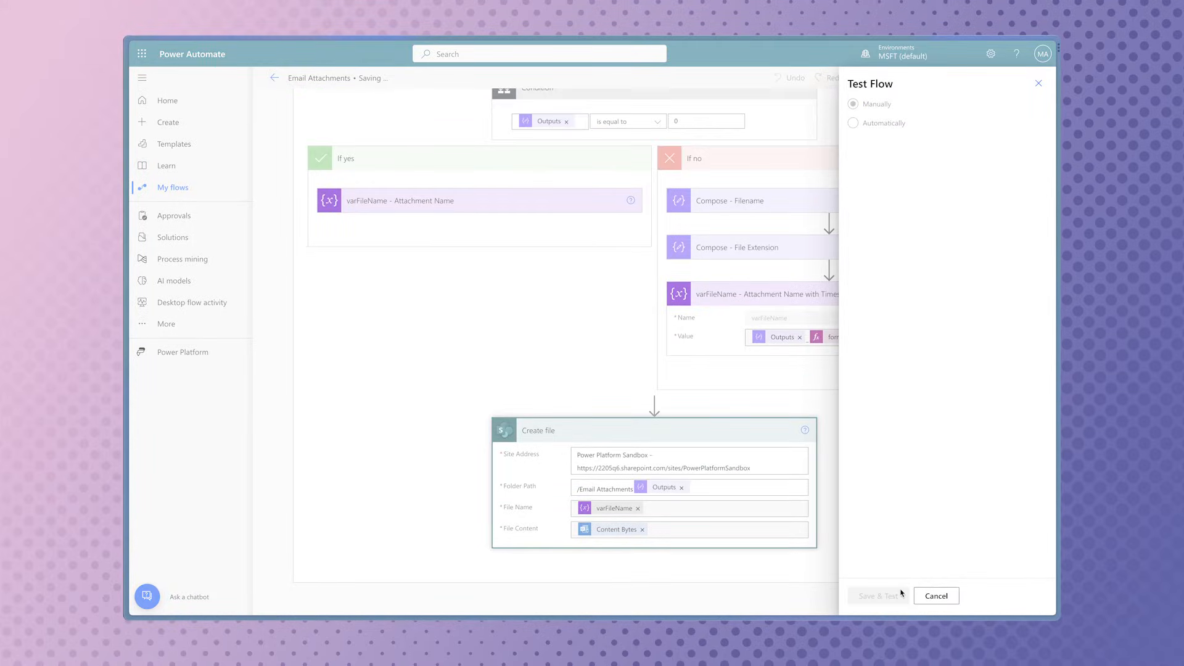
click(903, 595)
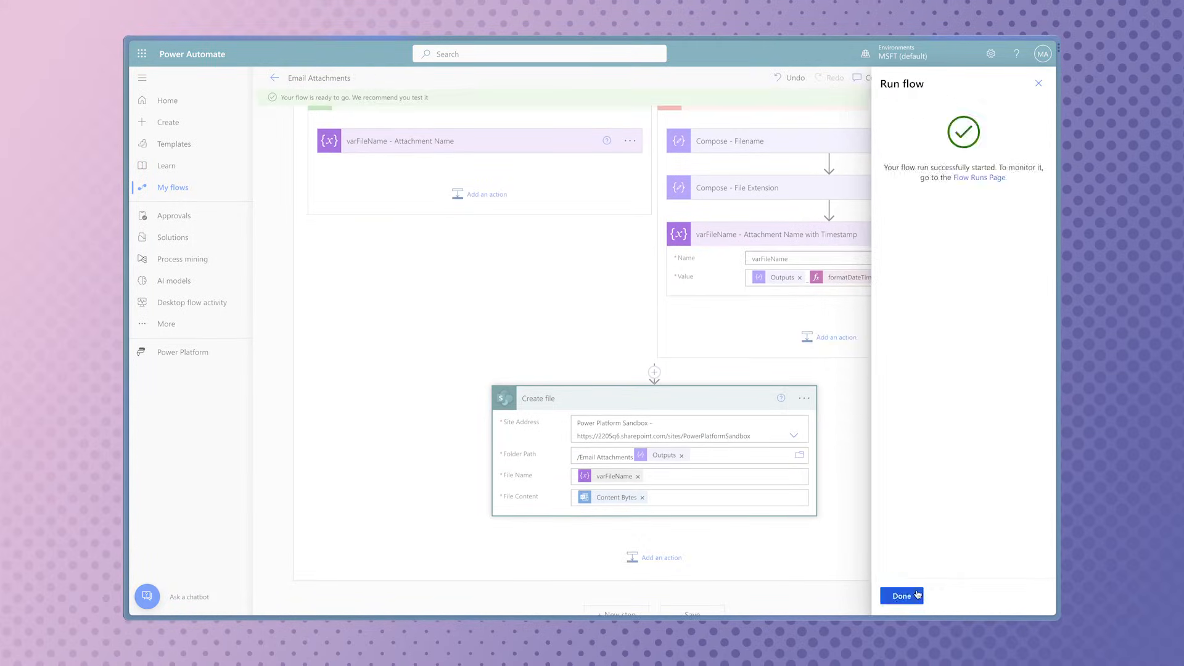
click(915, 595)
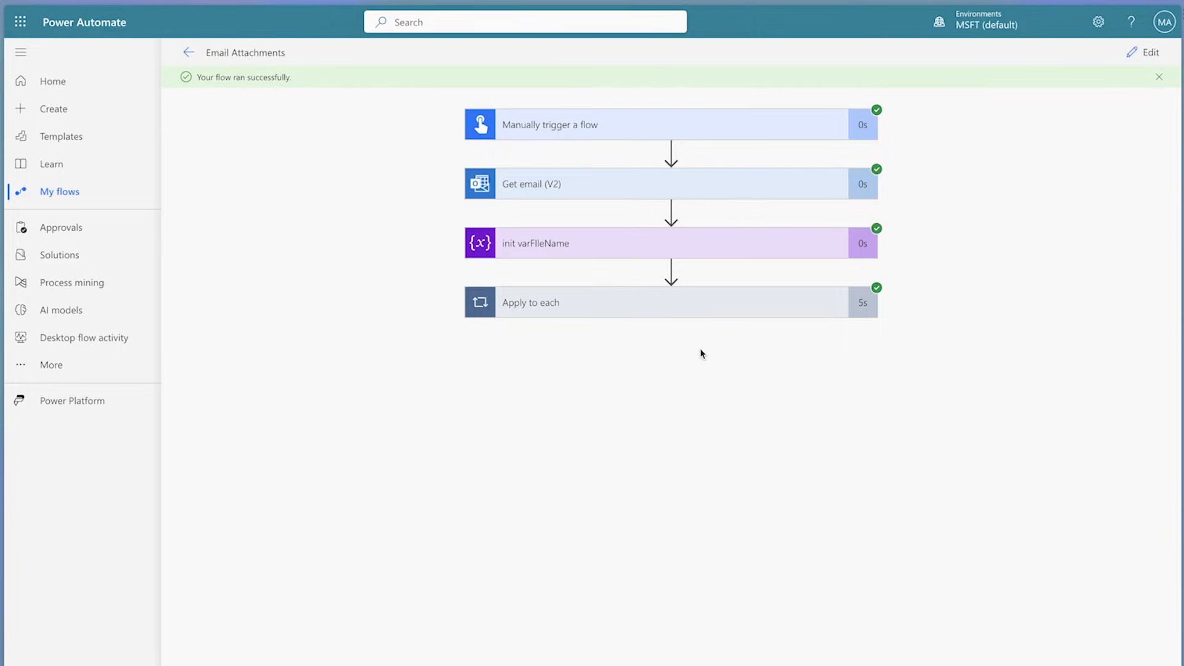
Step: Return to editing the flow and delete its Manually trigger a flow trigger
click(1146, 53)
click(862, 93)
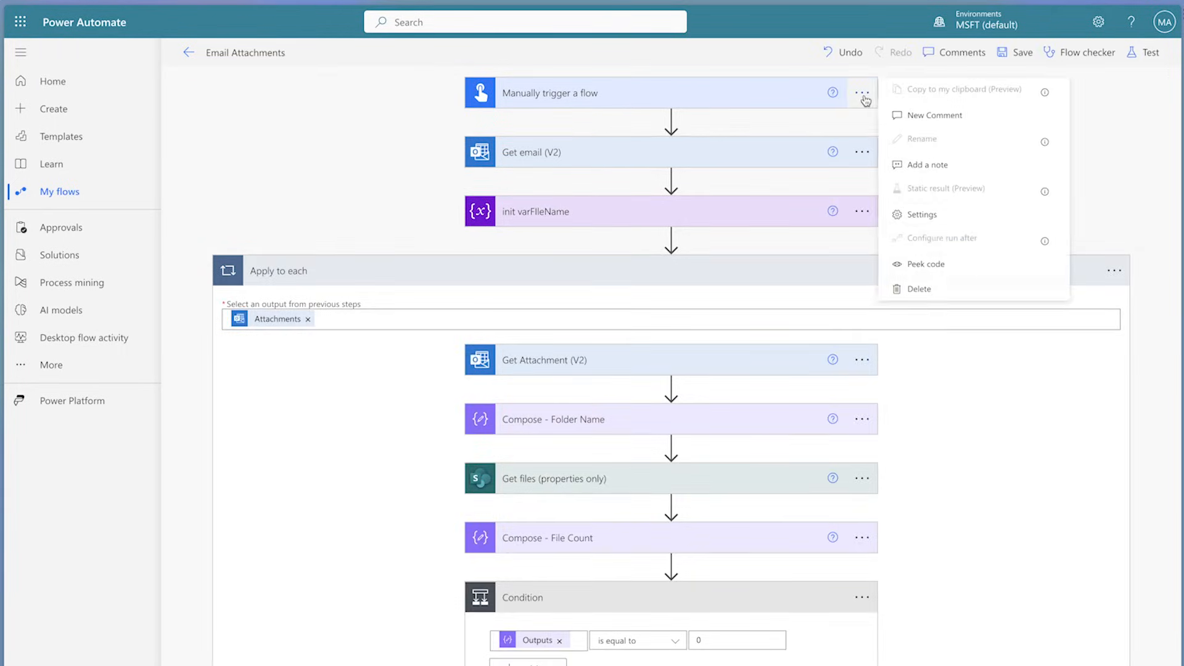
click(956, 293)
Step: Search the triggers for shared mailbox and add When a new email arrives in a shared mailbox (V2)
click(598, 403)
text(shared mailbox)
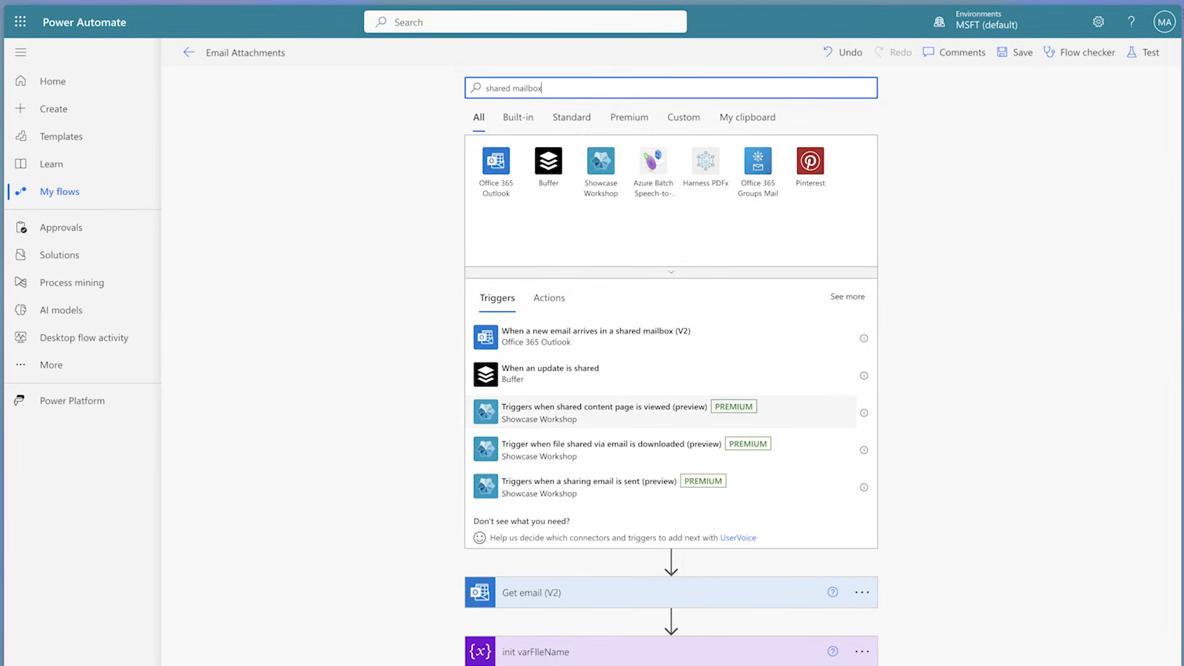
click(612, 340)
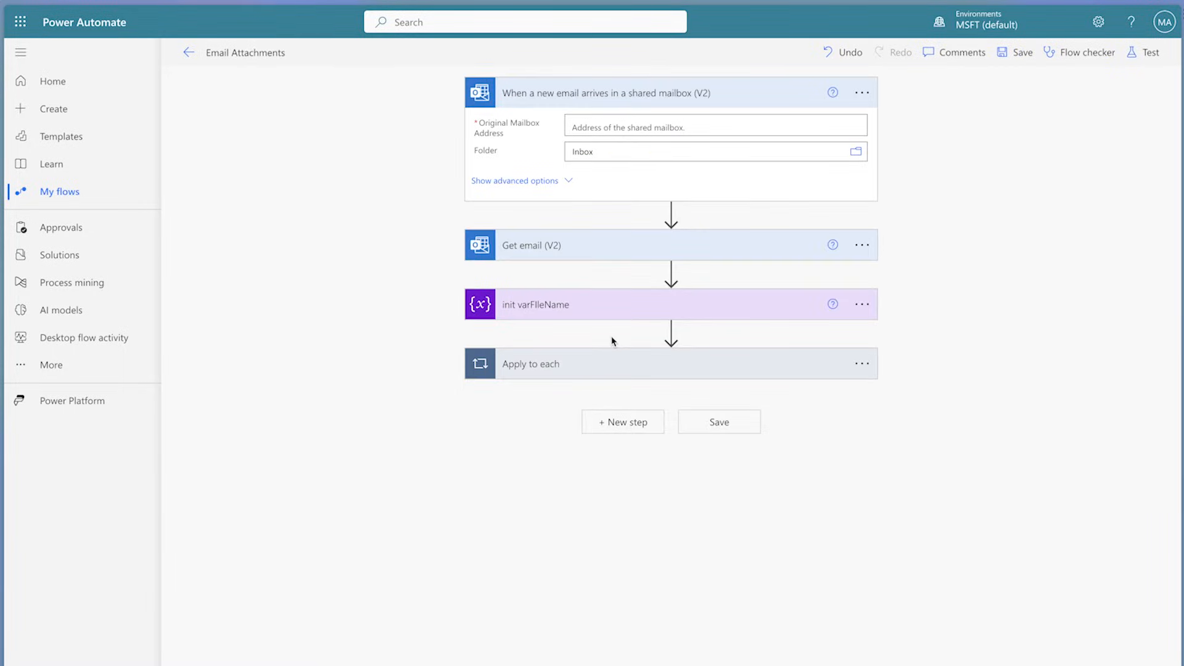
Step: Set the shared mailbox trigger's Original Mailbox Address to sharedmailbox and show its advanced options
click(781, 129)
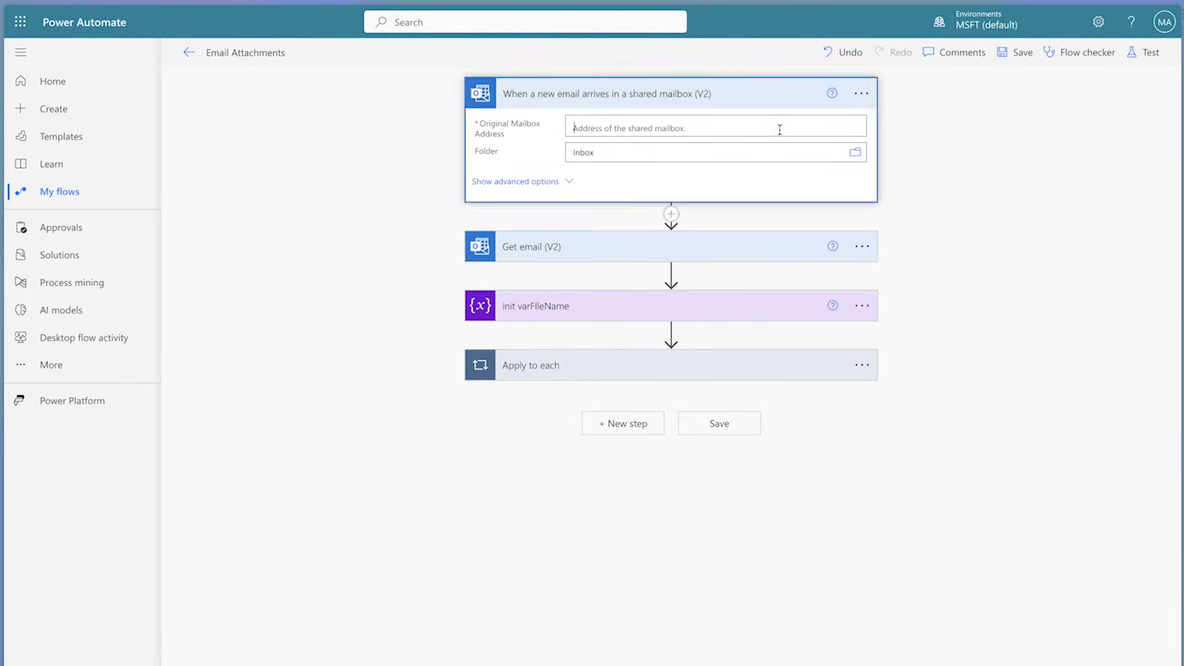
text(shared)
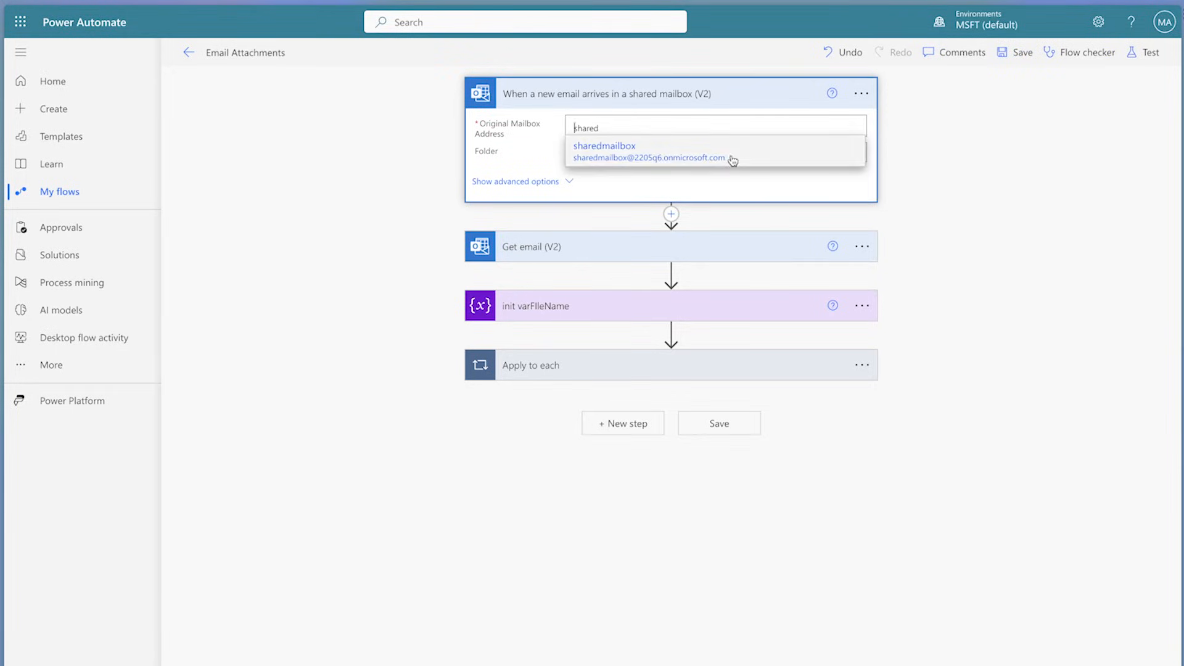
click(732, 158)
click(568, 183)
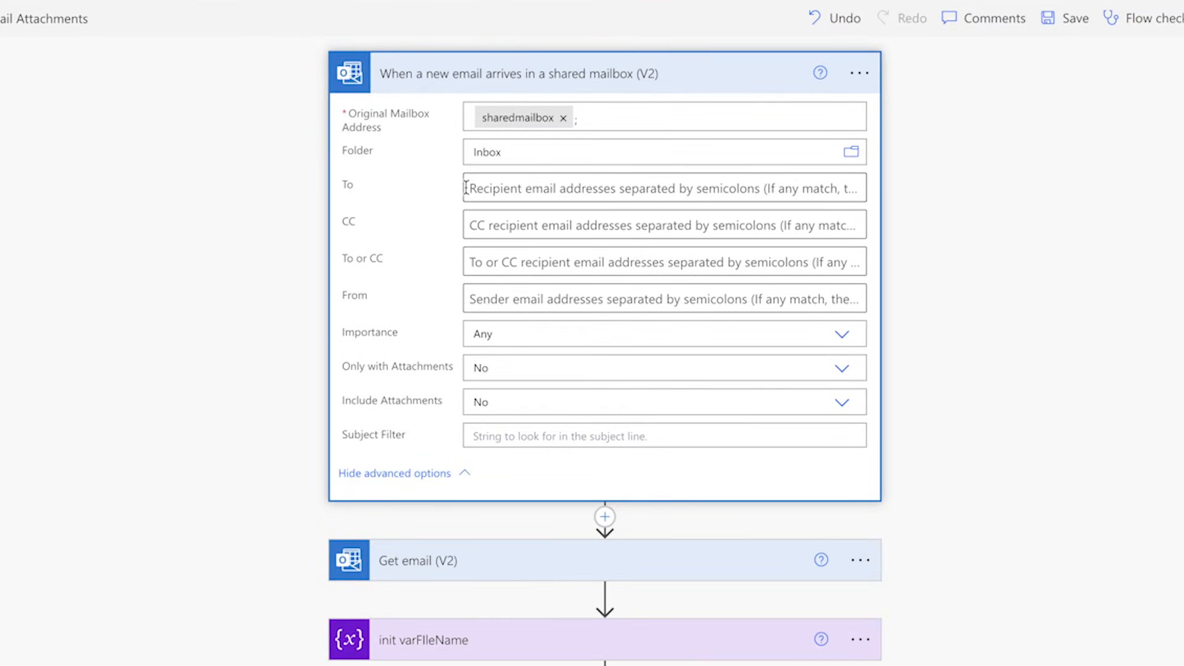
click(485, 298)
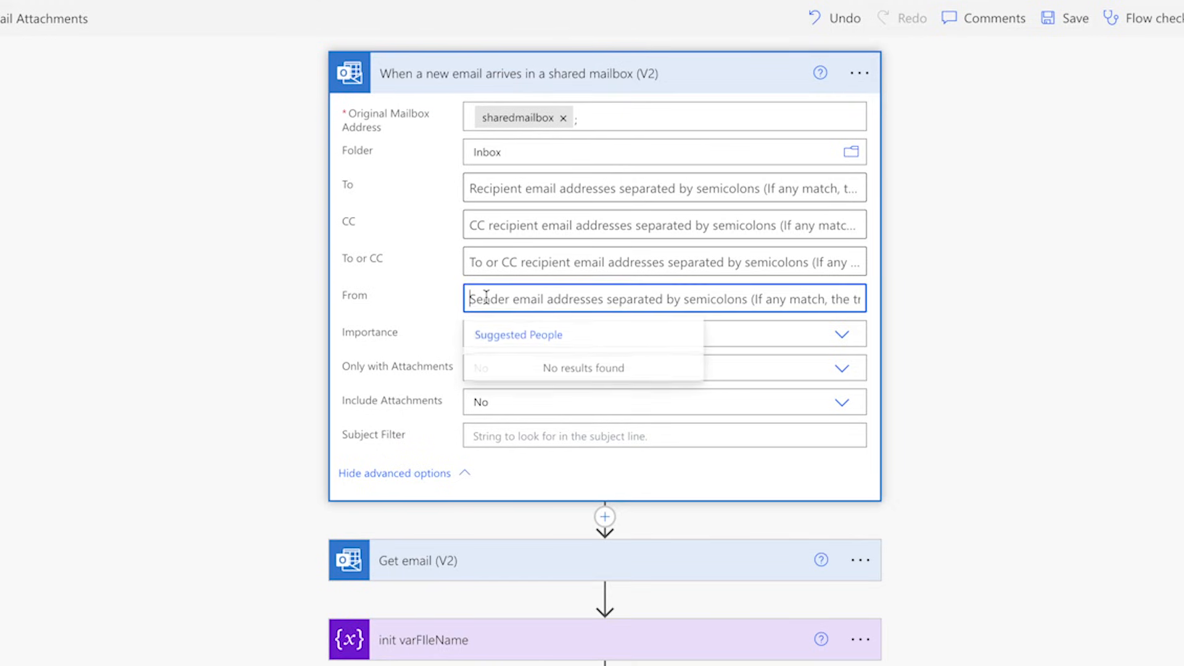
click(412, 304)
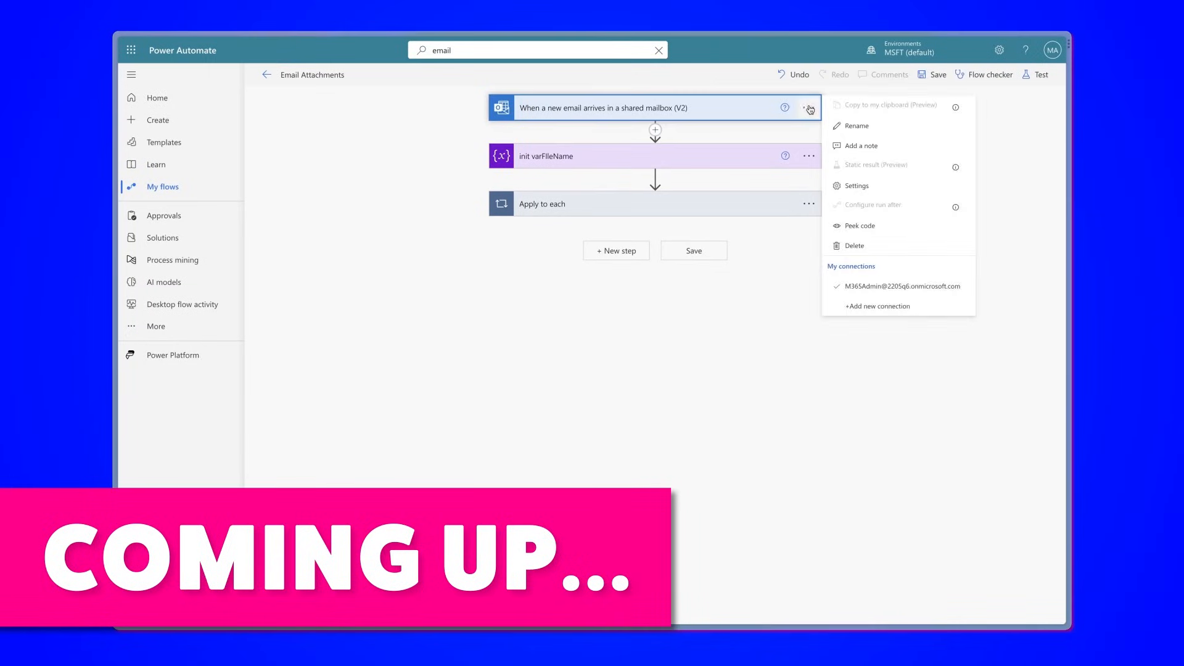
Step: Examine the Trigger Conditions section in the shared mailbox trigger's settings and leave without saving
click(864, 189)
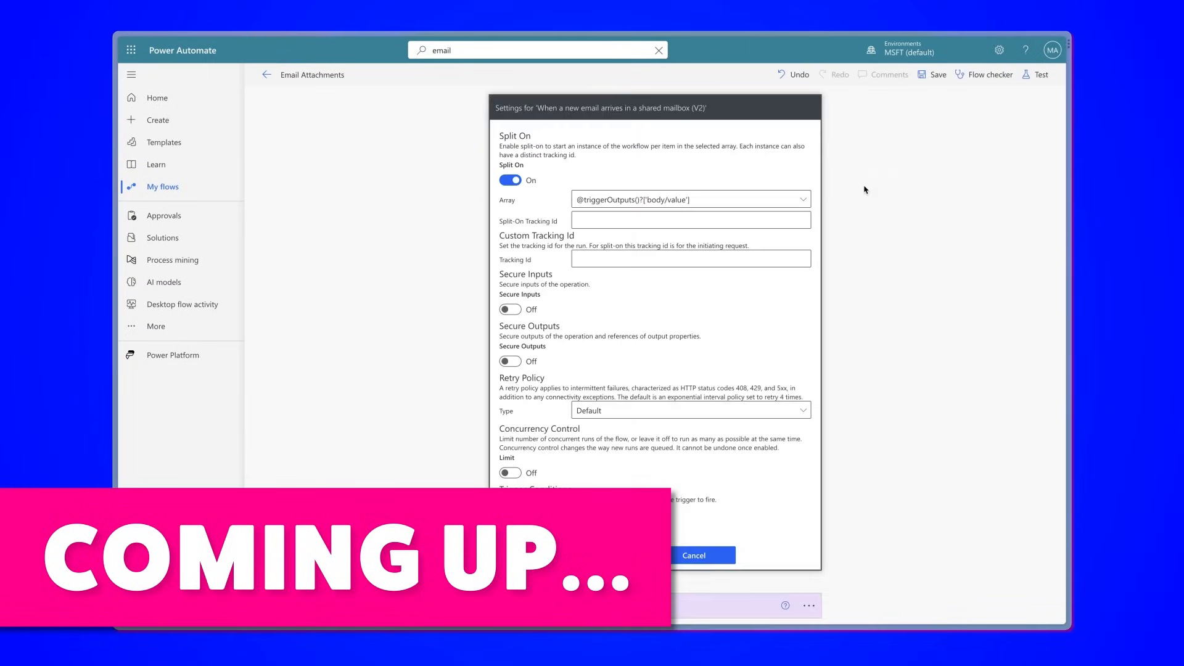
click(514, 520)
click(709, 587)
Step: Add a Filter array action directly after the shared mailbox trigger
click(655, 207)
click(656, 219)
text(filter)
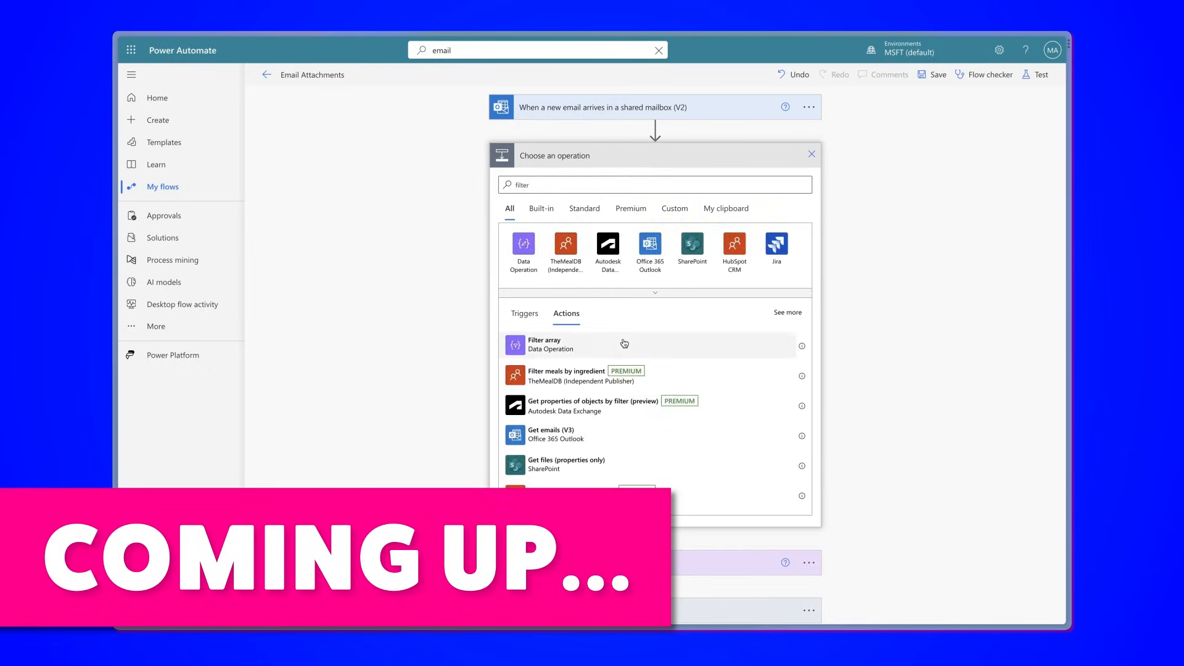
click(624, 343)
Step: Define the Filter array condition as From contains gmail.com and switch it to advanced mode
click(557, 210)
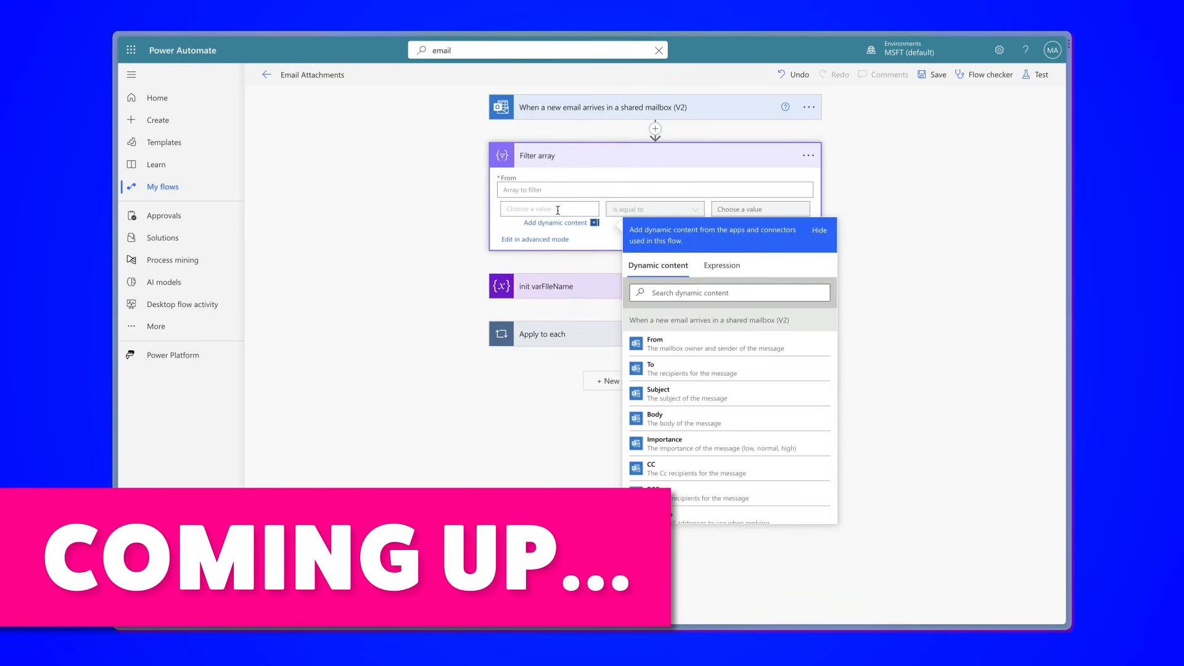
click(678, 344)
click(693, 210)
click(624, 226)
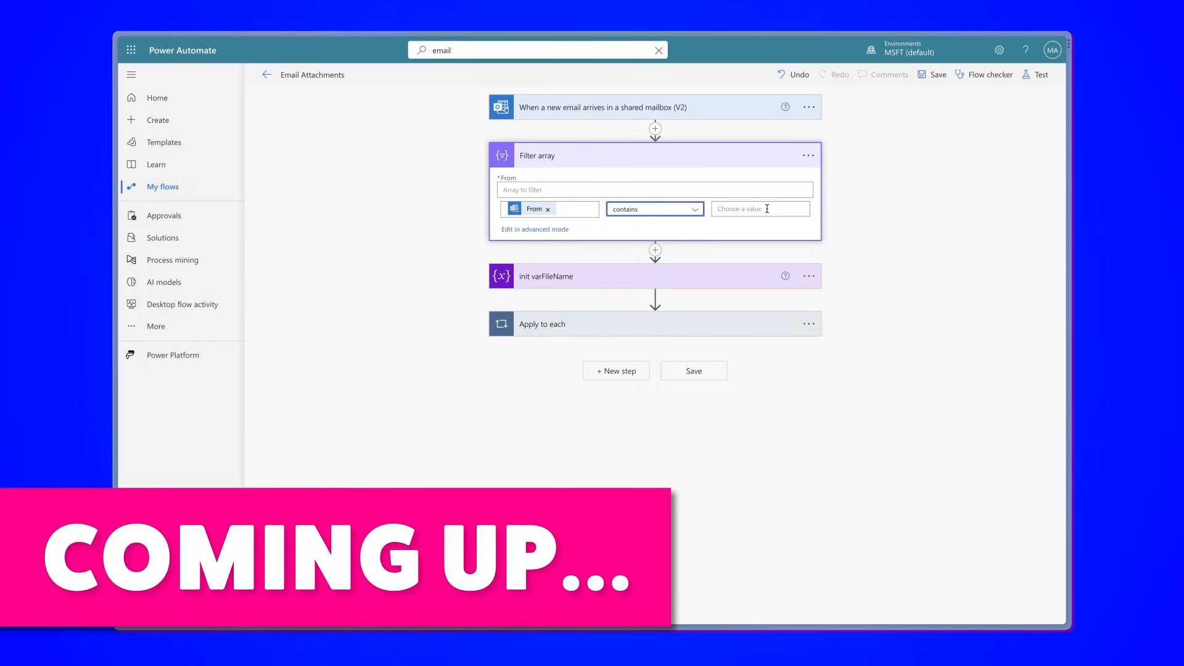
click(740, 209)
text(gma)
click(535, 239)
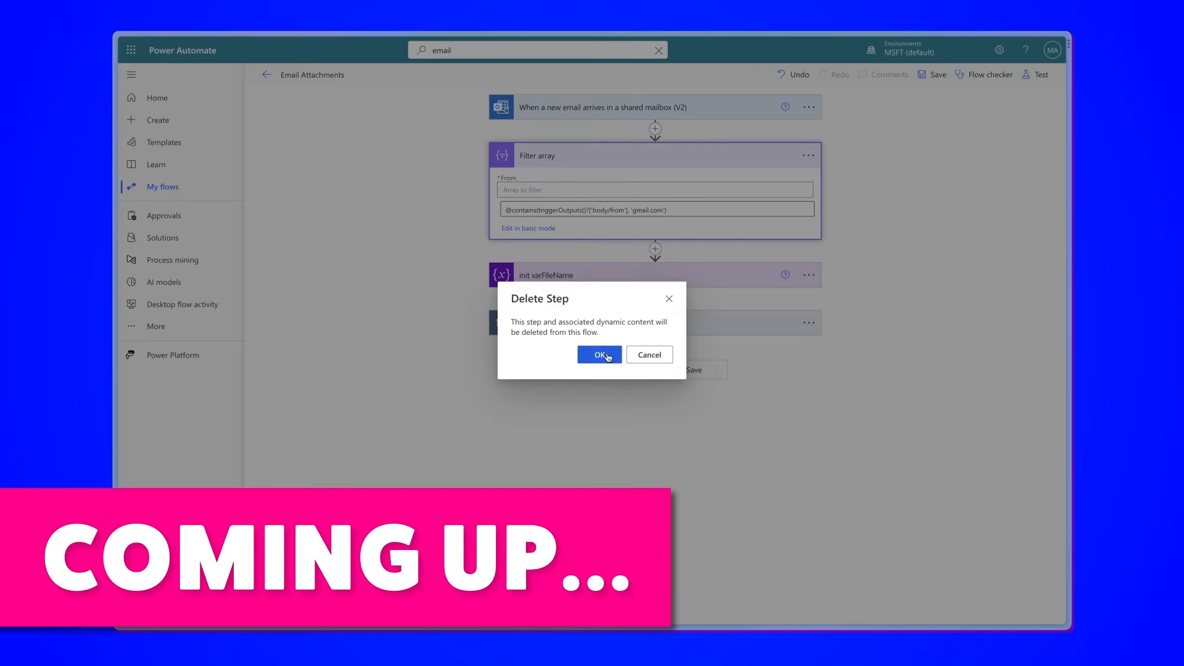
click(599, 366)
click(809, 108)
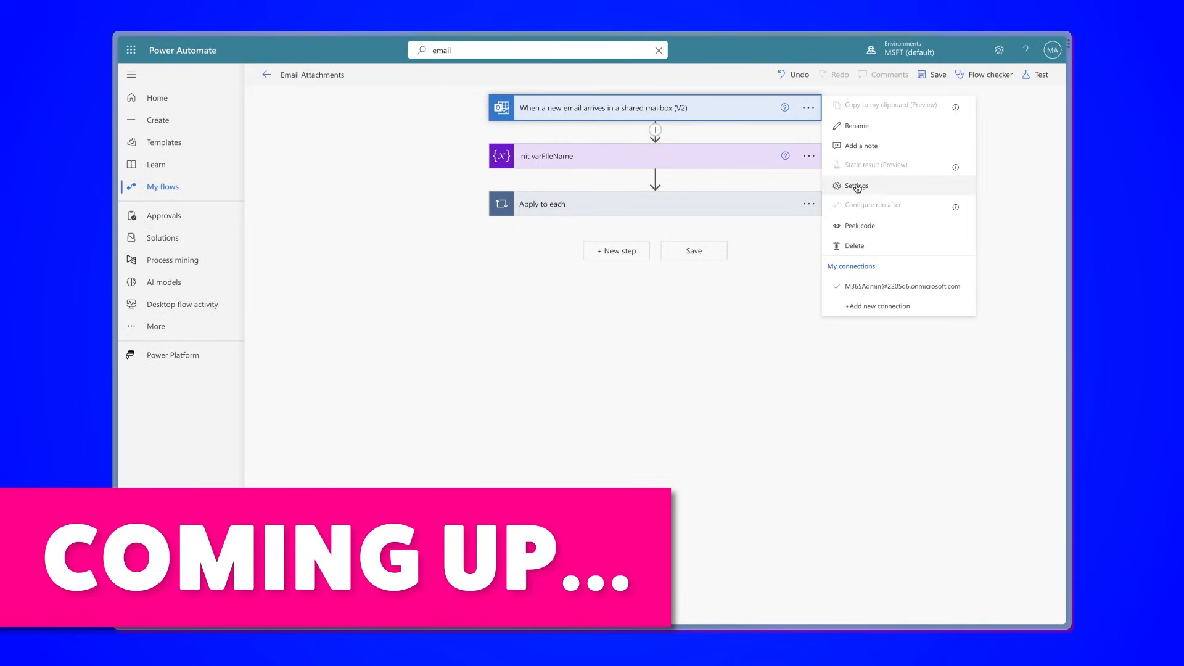
click(856, 188)
key(ctrl+v)
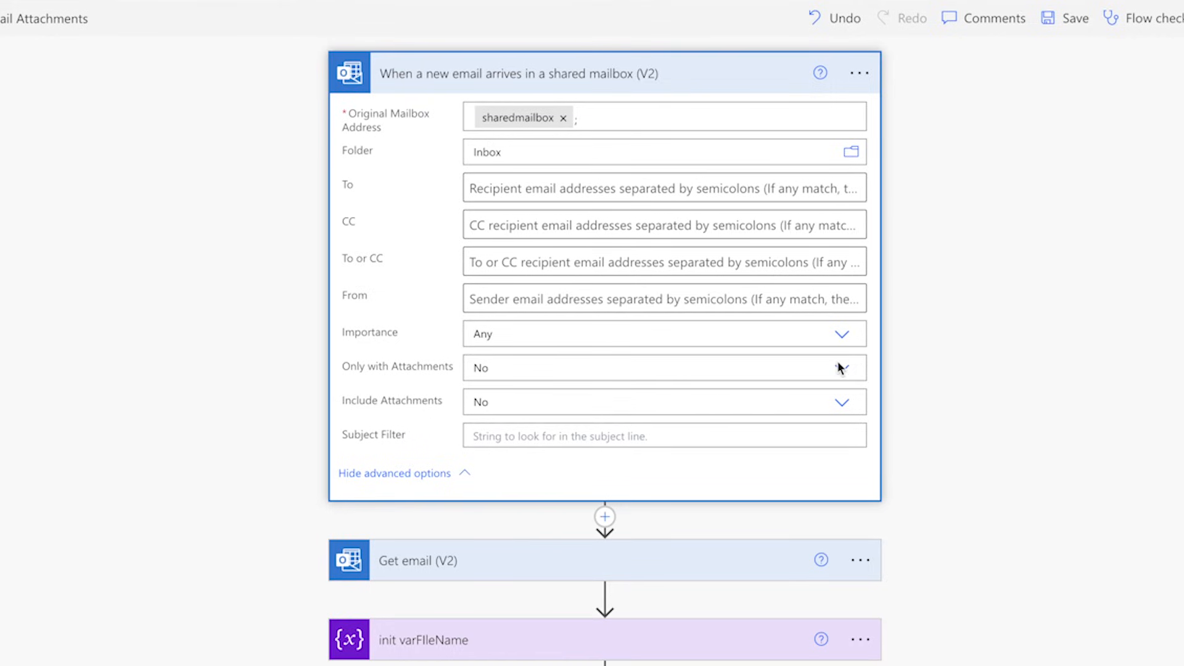
Step: Set both Only with Attachments and Include Attachments to Yes in the shared mailbox trigger
click(840, 368)
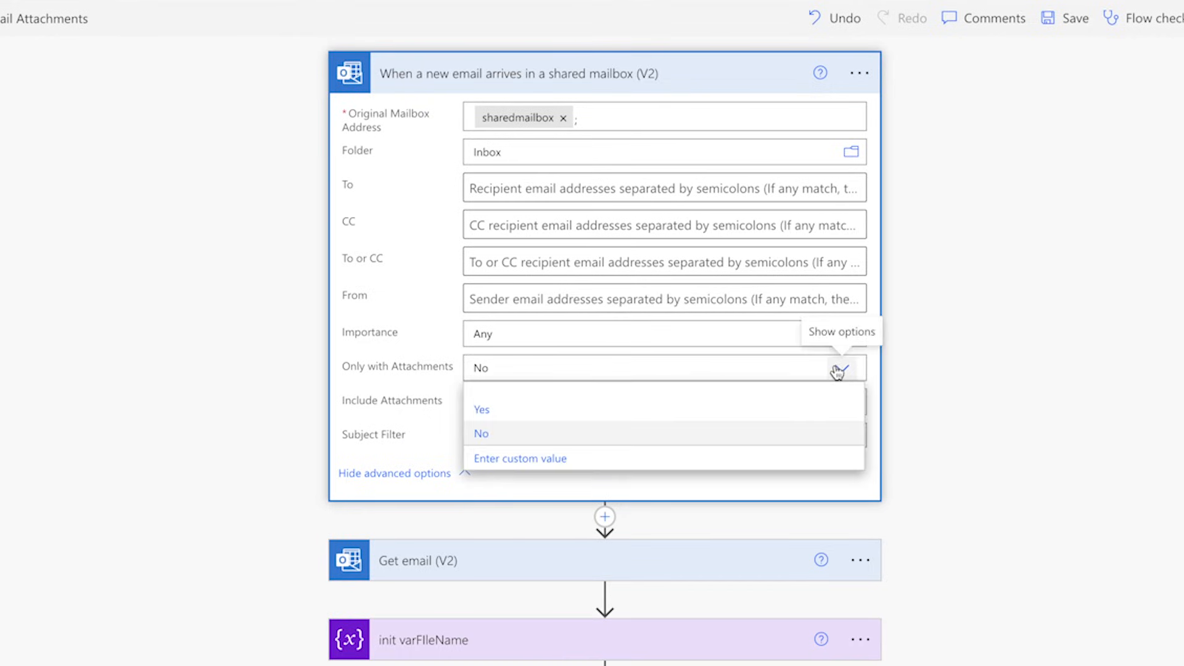
click(800, 410)
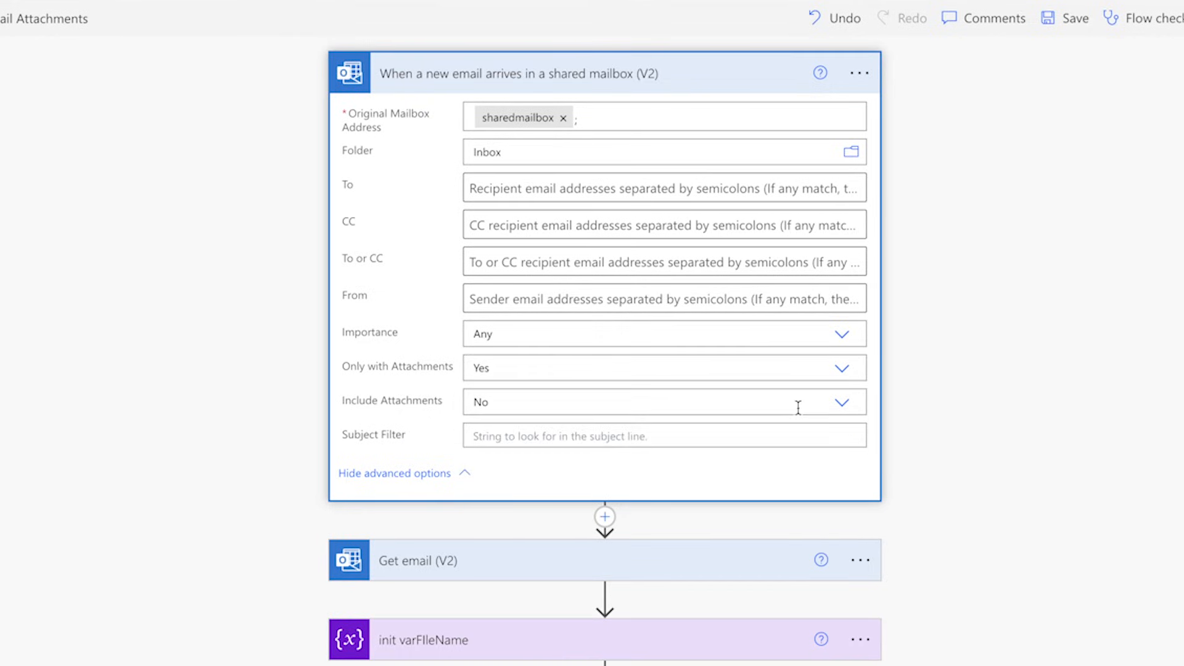
click(843, 407)
click(814, 444)
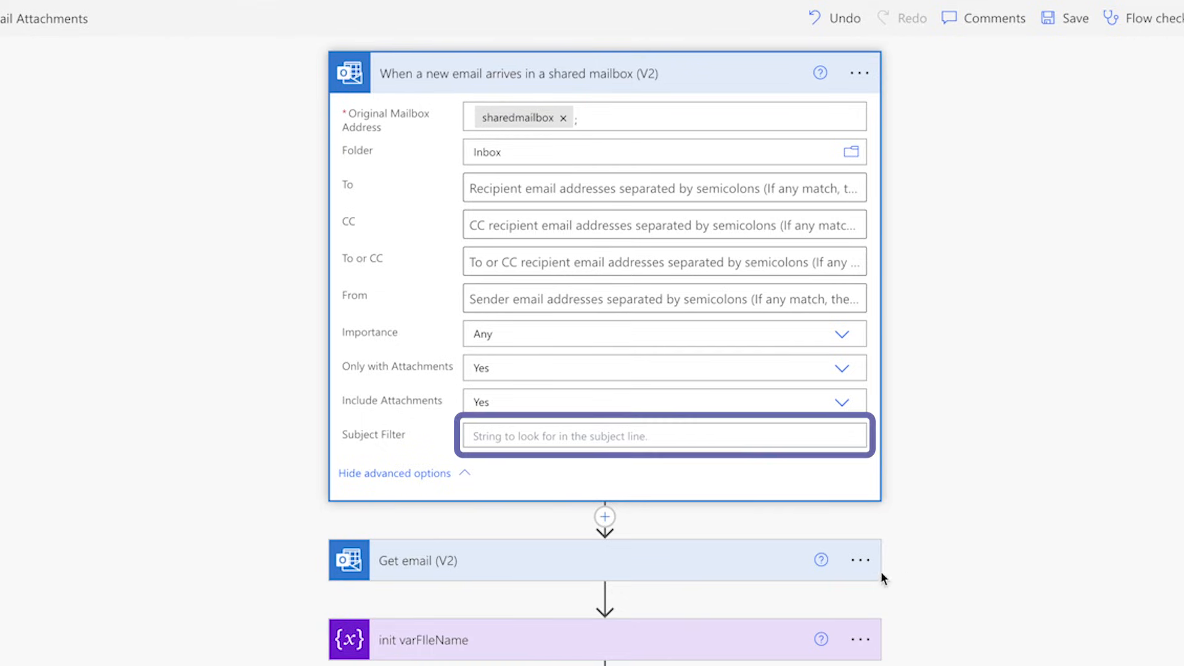
Step: Delete the Get email (V2) action from the flow
click(866, 327)
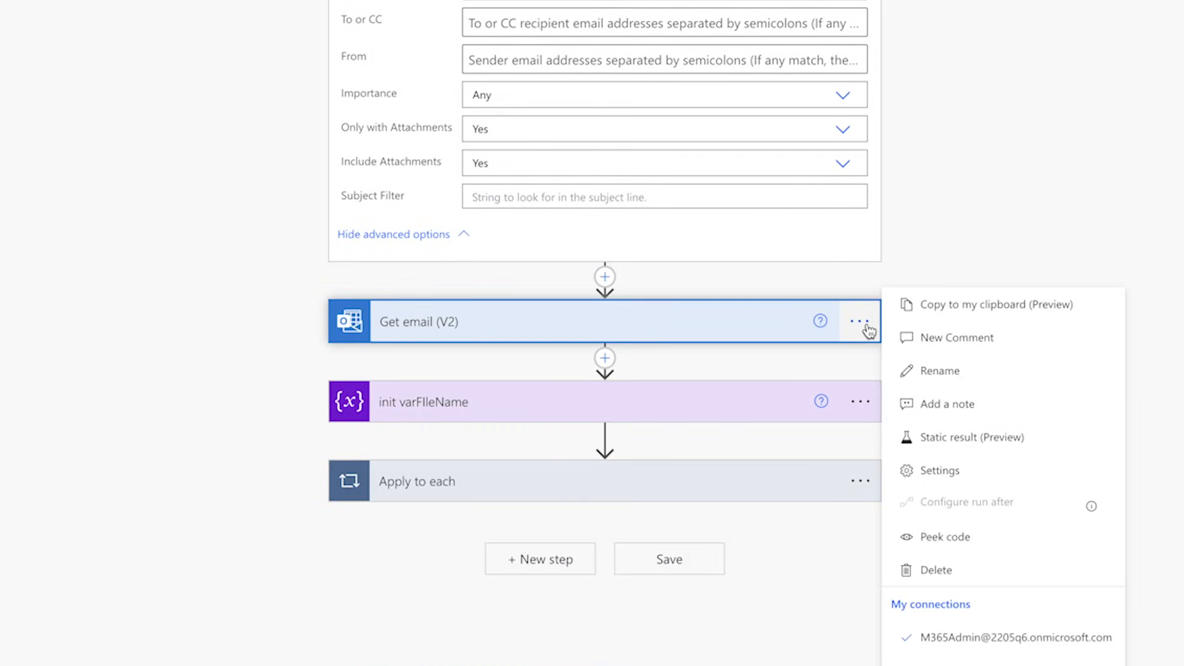
click(981, 567)
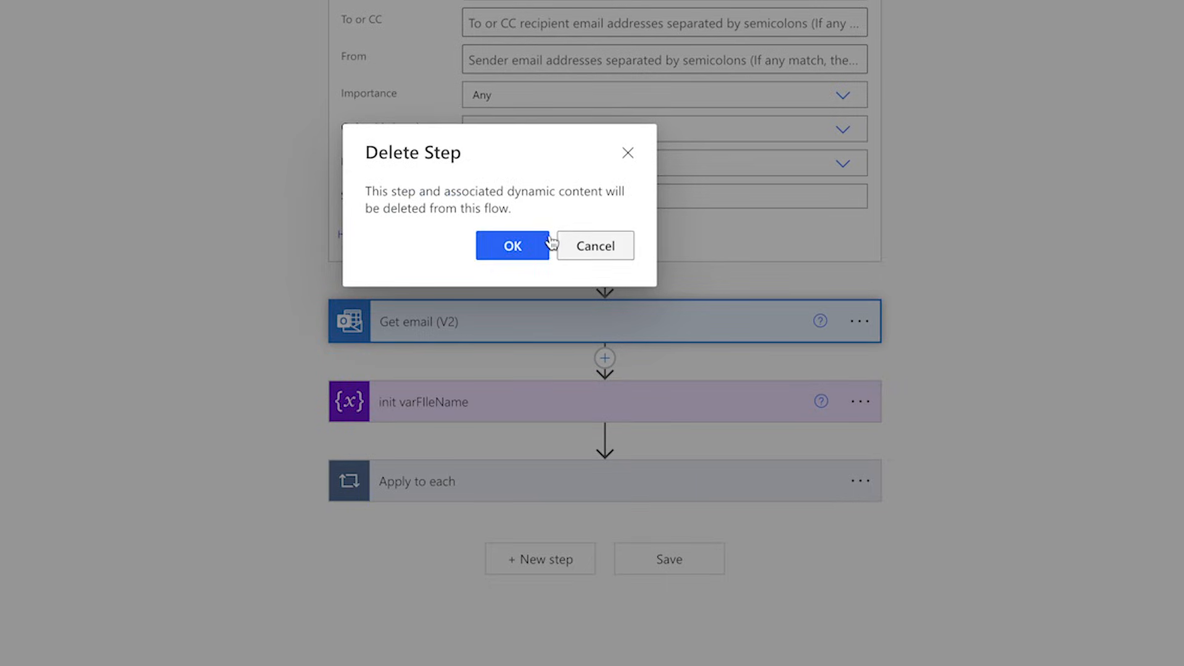
click(520, 245)
Step: Set the Apply to each loop's input to the shared mailbox trigger's Attachments output
click(620, 393)
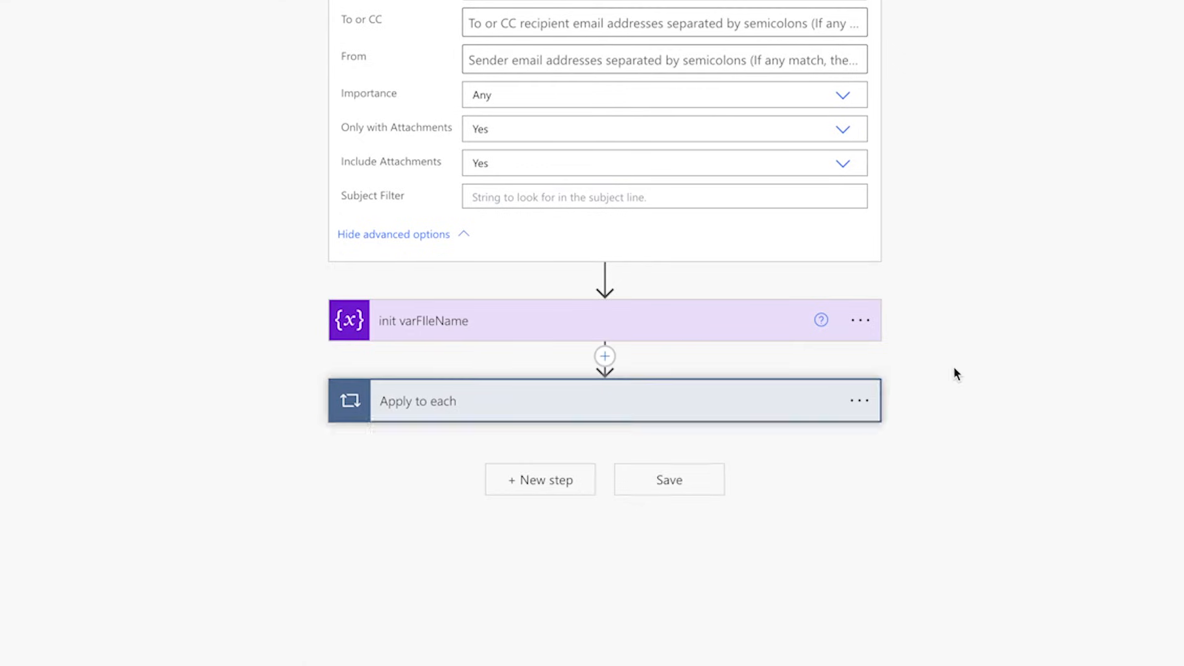
scroll(993, 349, down, 4)
click(507, 232)
click(934, 378)
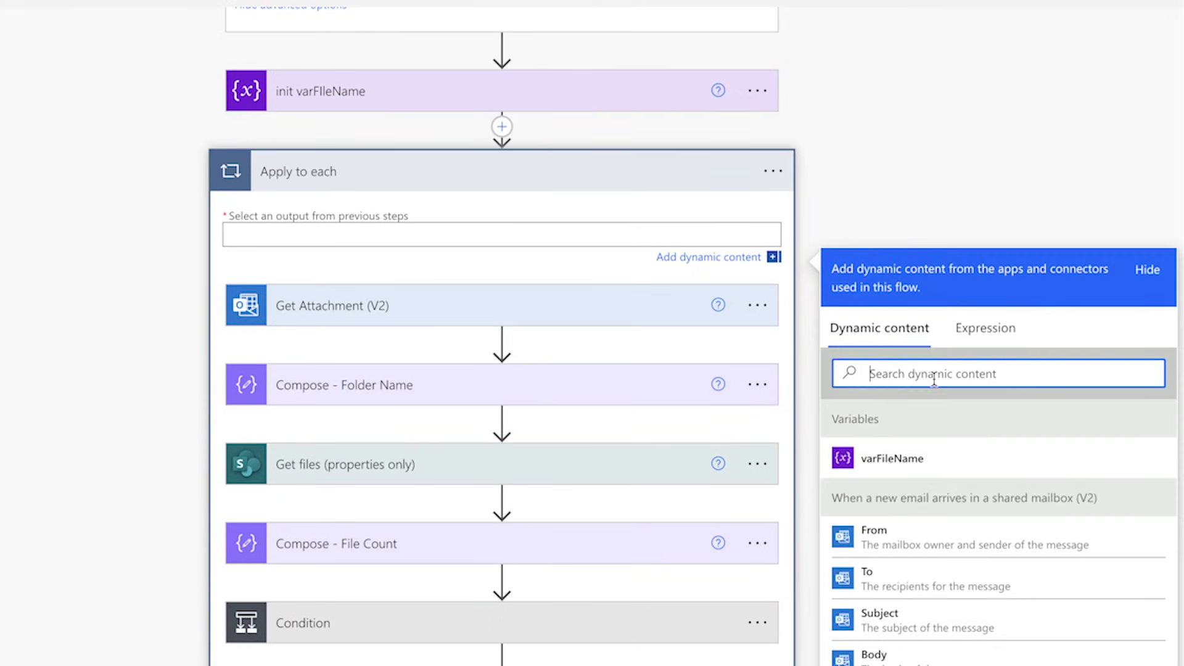
text(attachments)
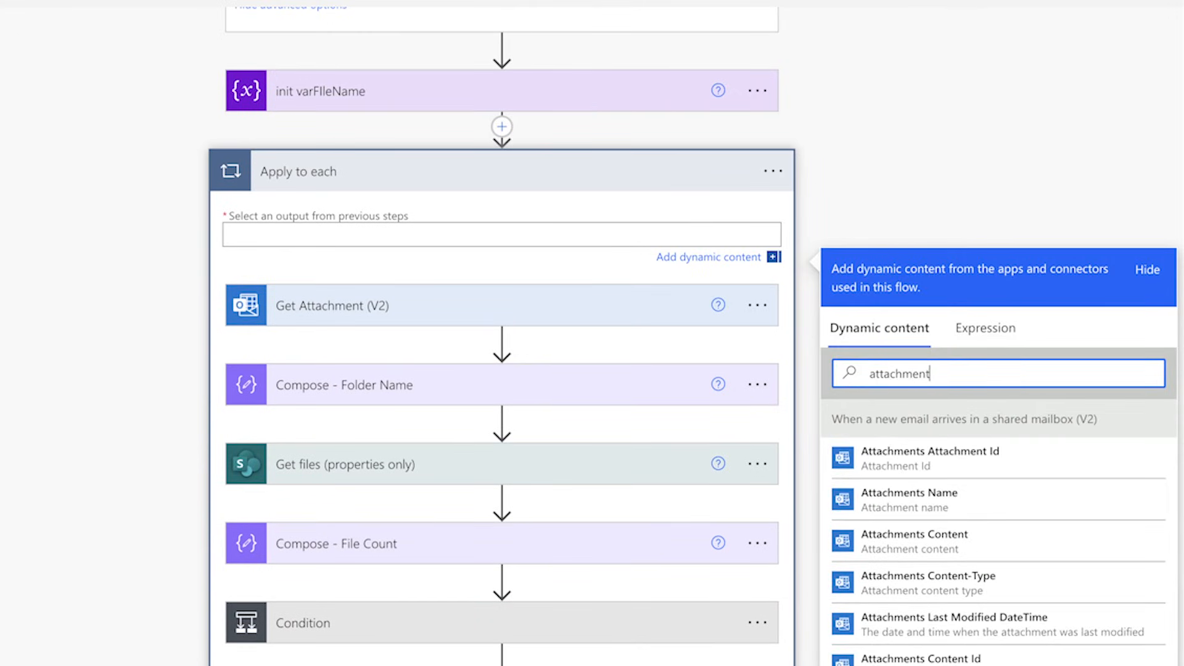
scroll(1023, 378, down, 3)
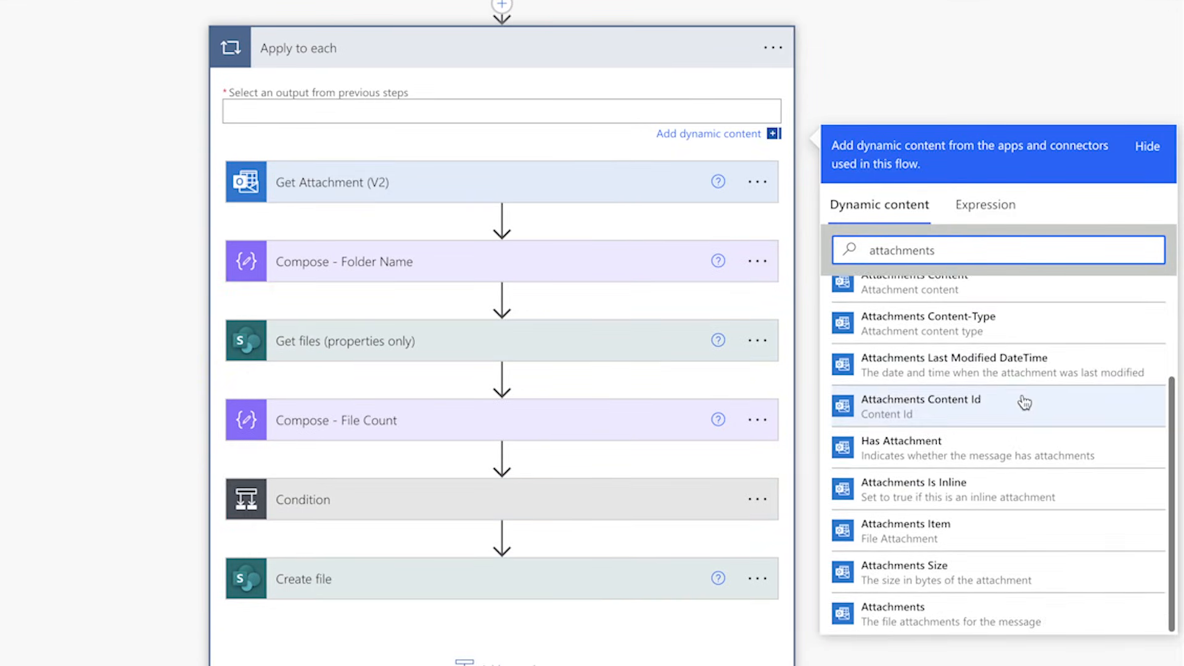
click(970, 611)
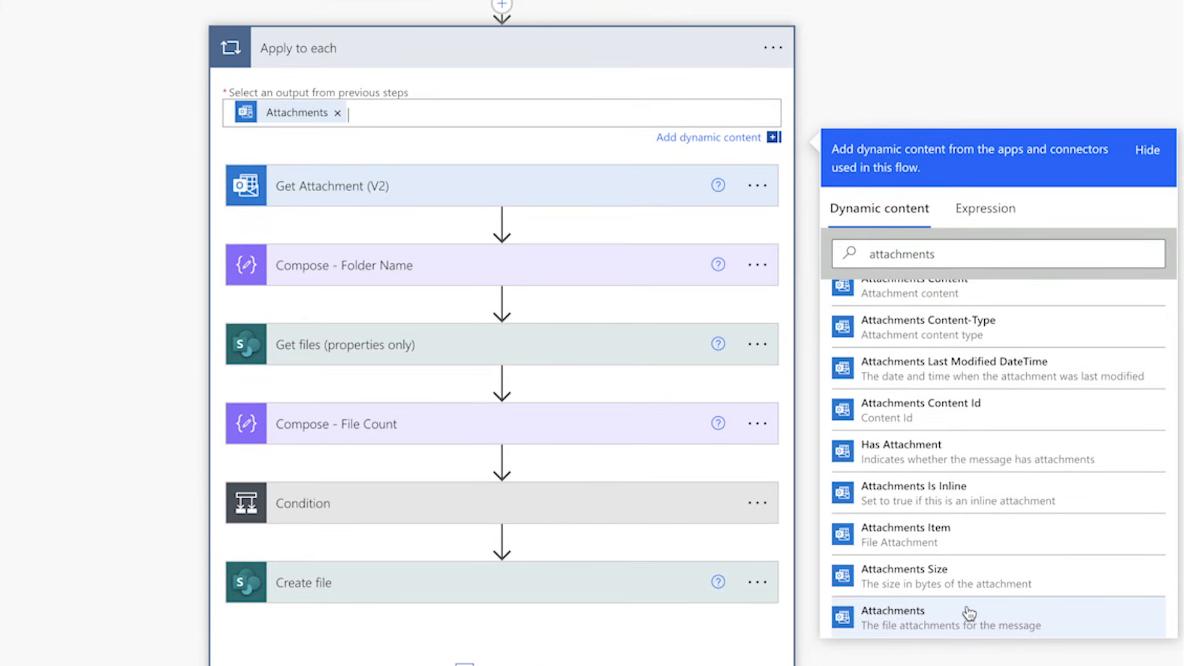
Step: Set the Message Id of the Get Attachment (V2) action to the trigger's Message Id output
click(462, 188)
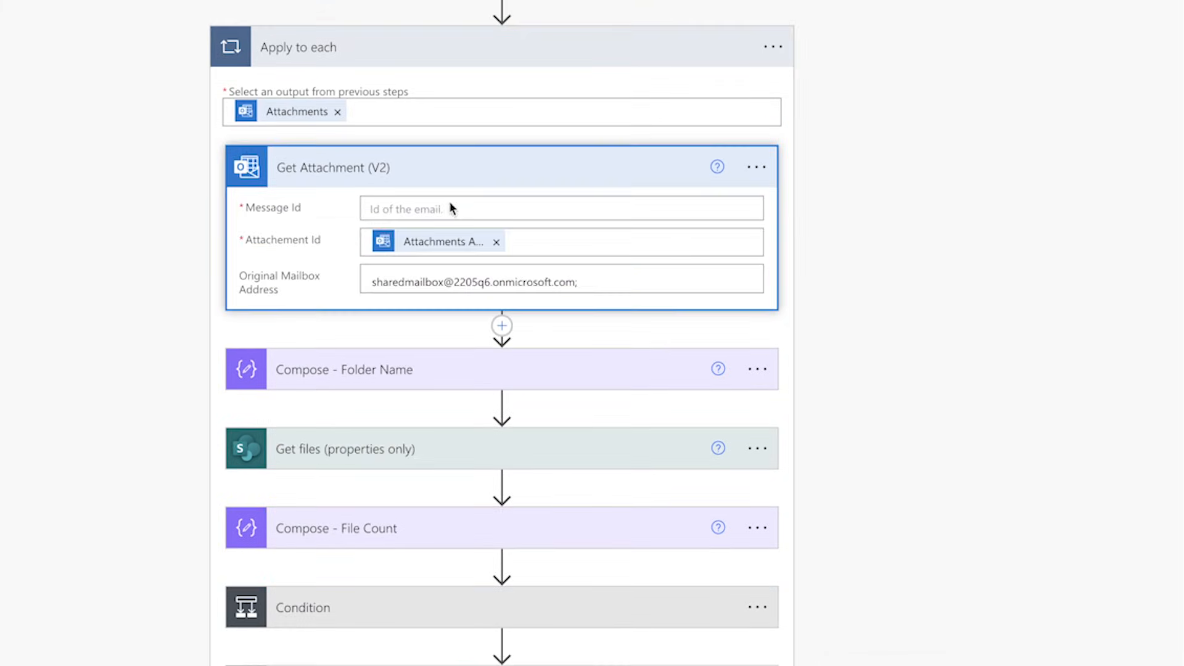
click(430, 208)
click(909, 348)
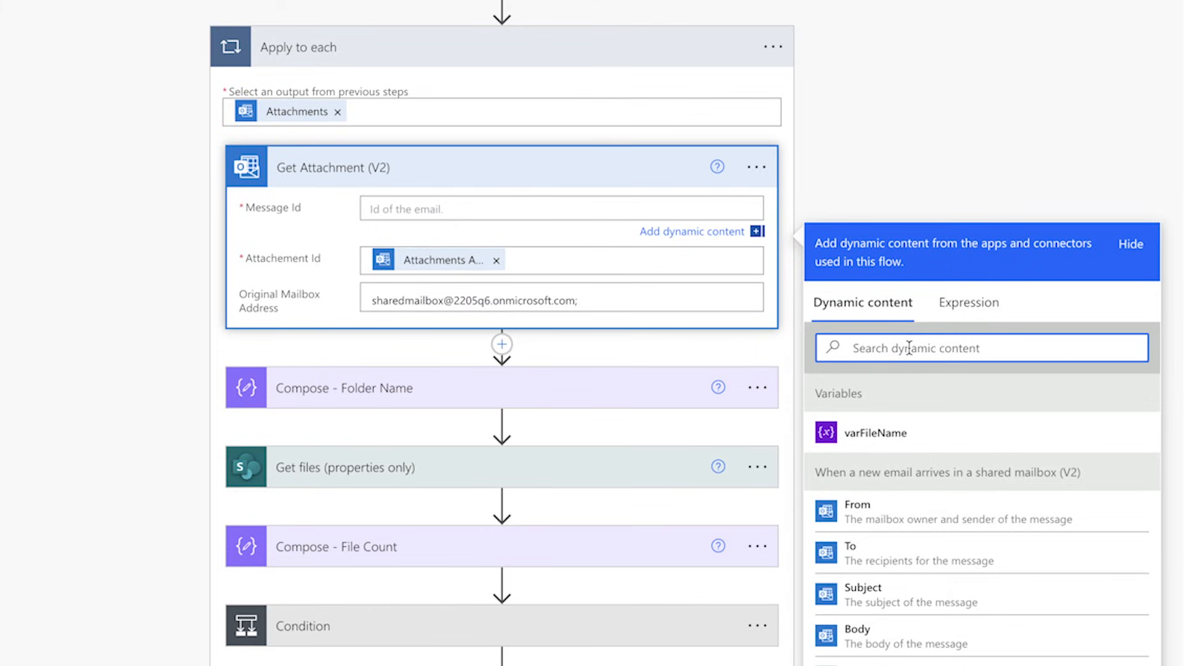
text(message)
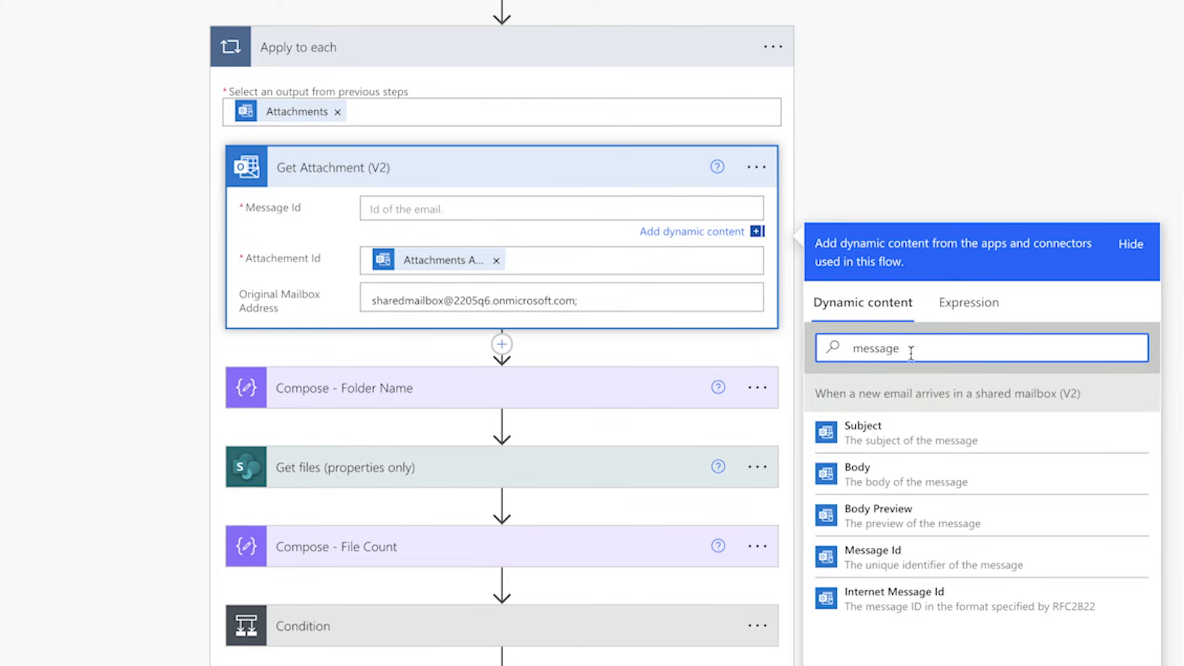
click(911, 550)
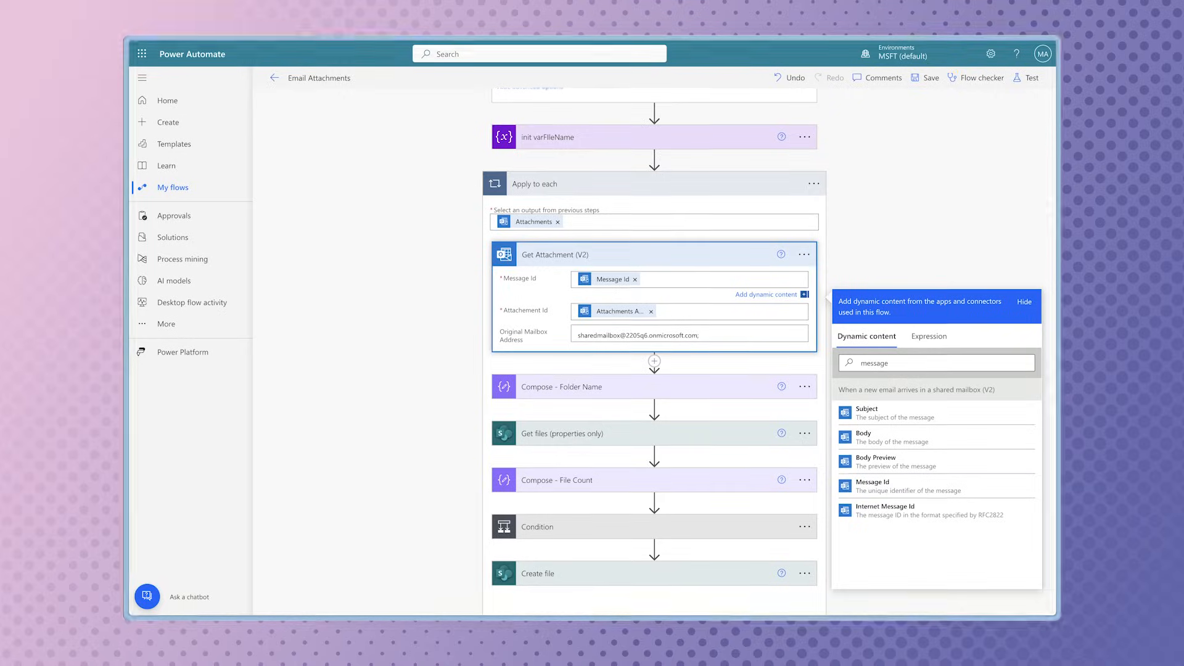
Step: Save the flow with a manual test and trigger it from Outlook by sending sharedmailbox the Another Test email with three client files and Meeting Minutes.docx attached
click(1027, 78)
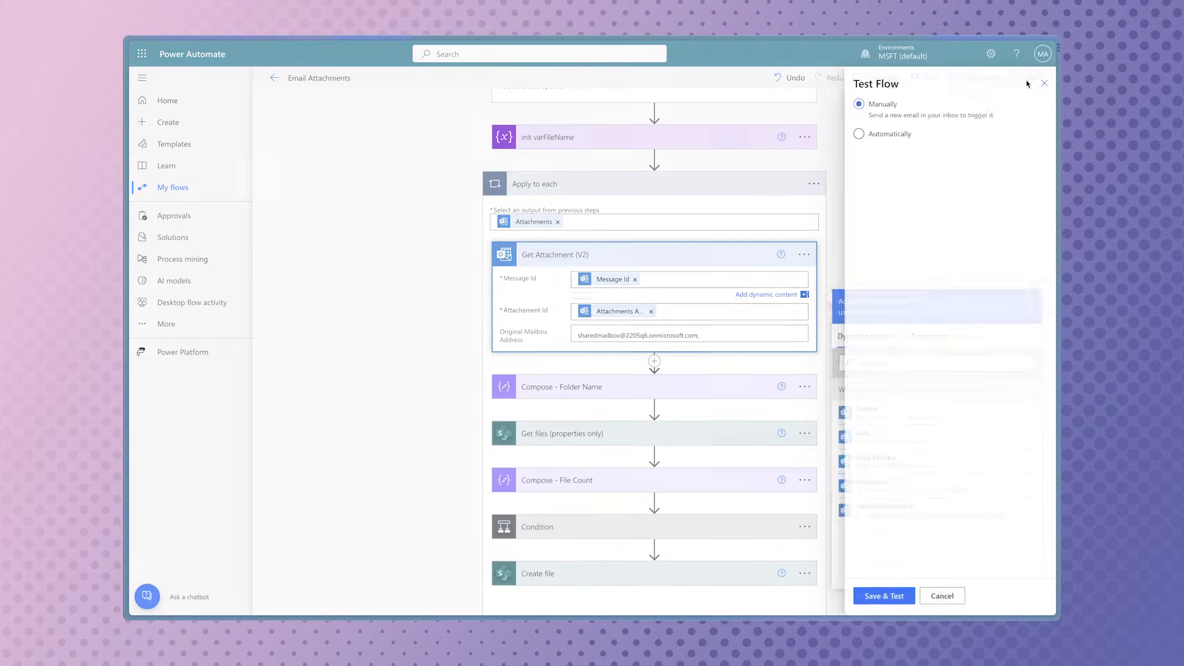
click(889, 589)
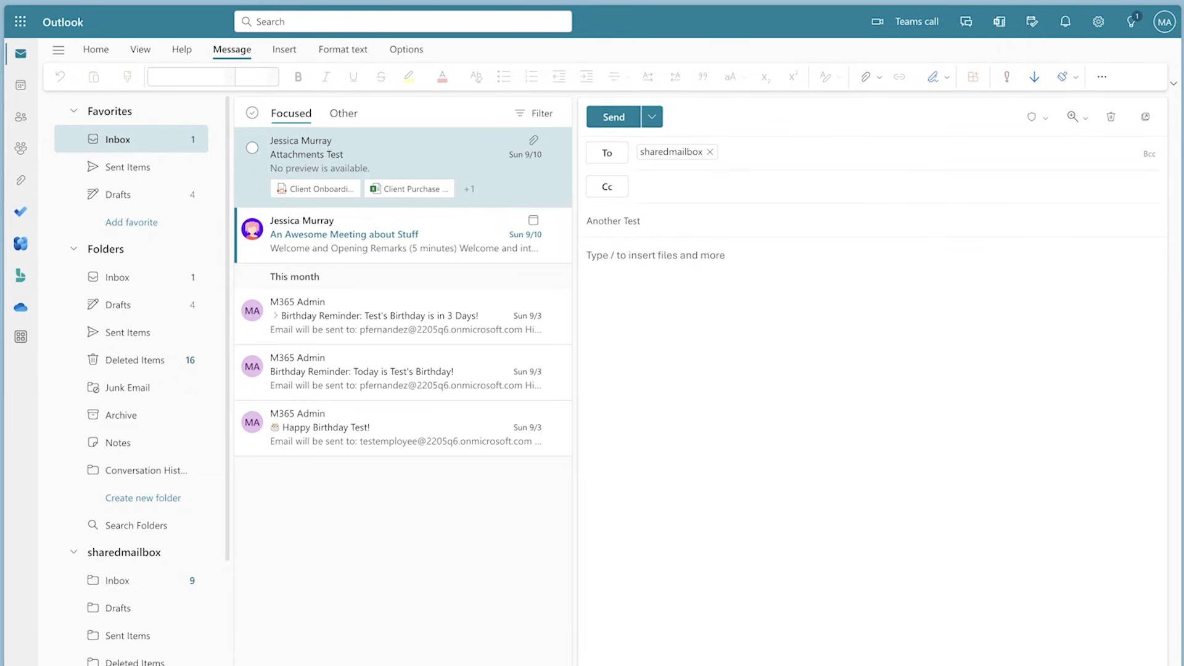
drag(733, 659, 957, 330)
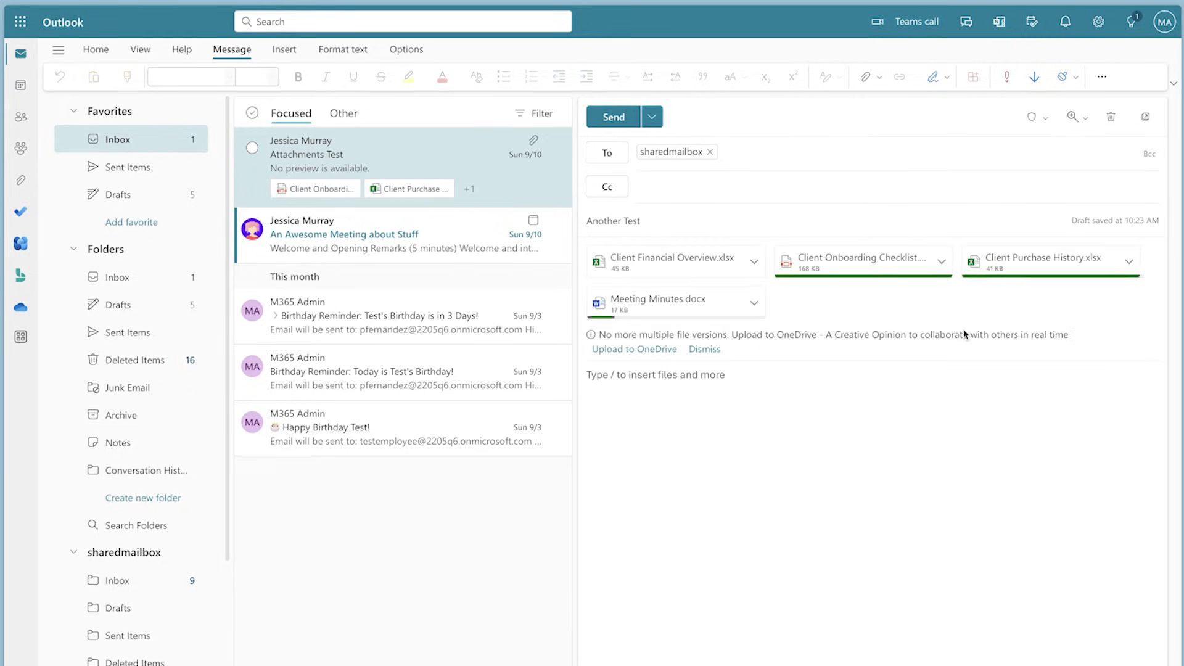
click(612, 119)
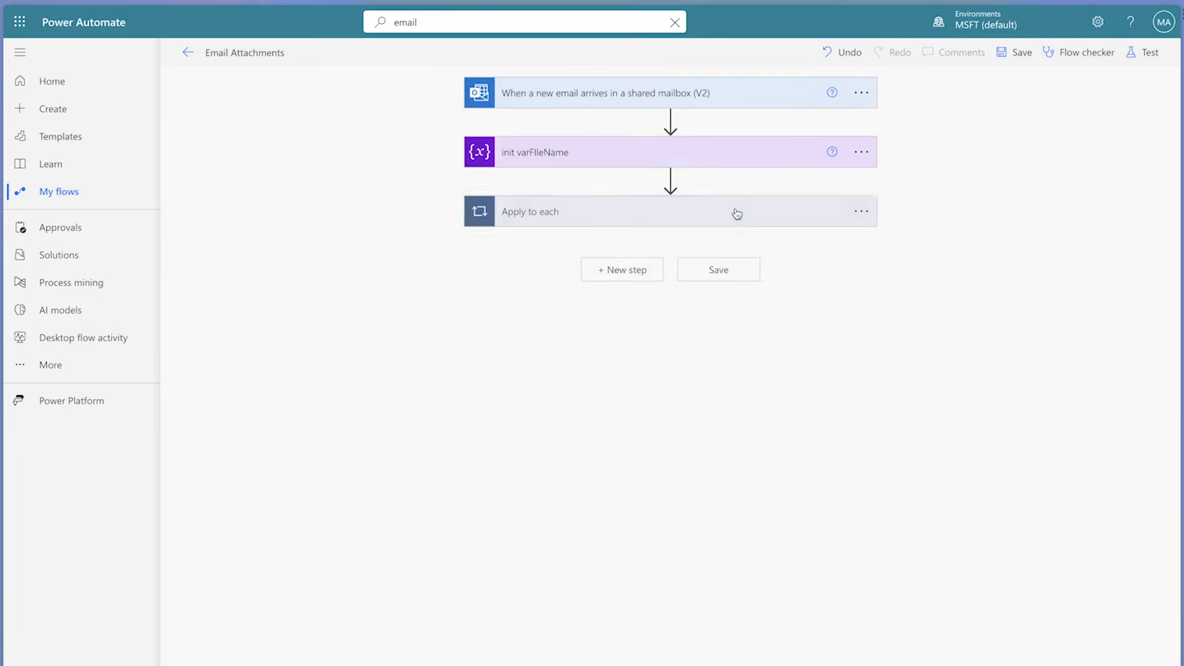
Step: Add a Convert time zone action inside Apply to each, between Get Attachment (V2) and Compose - Folder Name
click(734, 212)
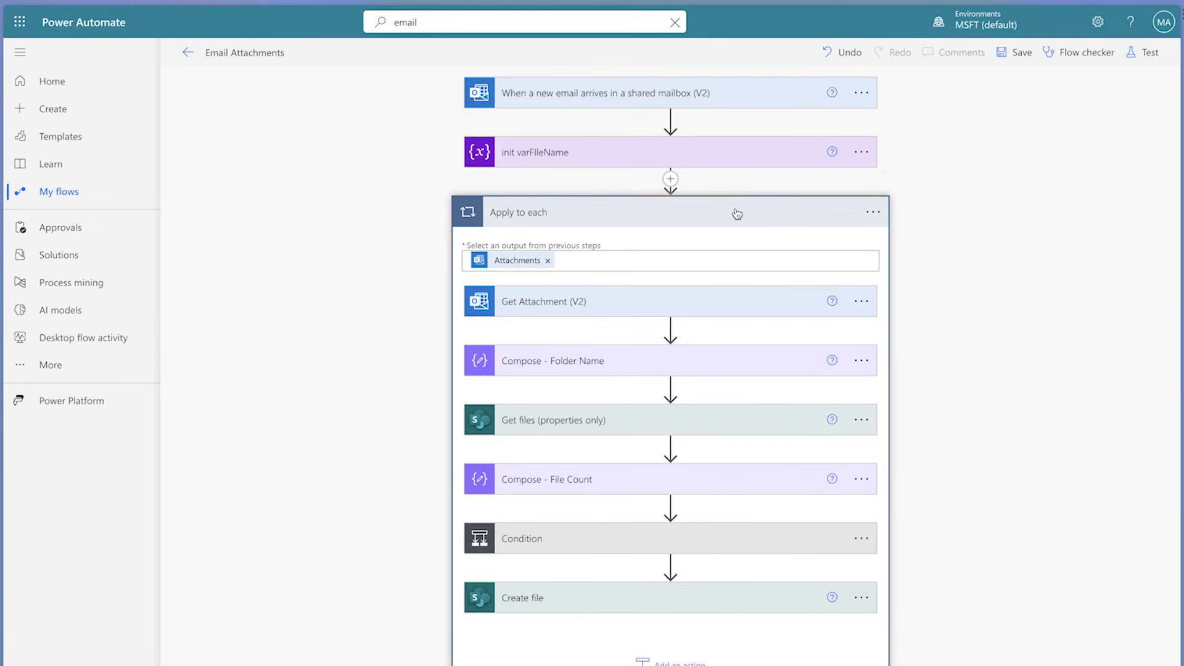
click(671, 329)
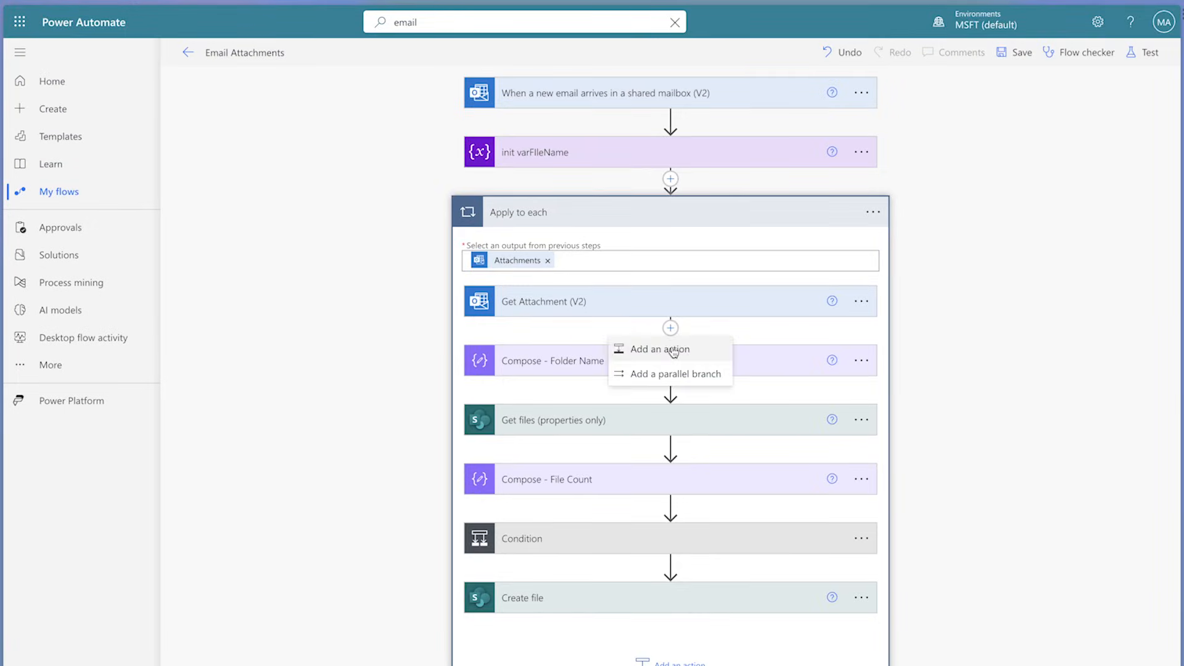
click(676, 346)
text(con)
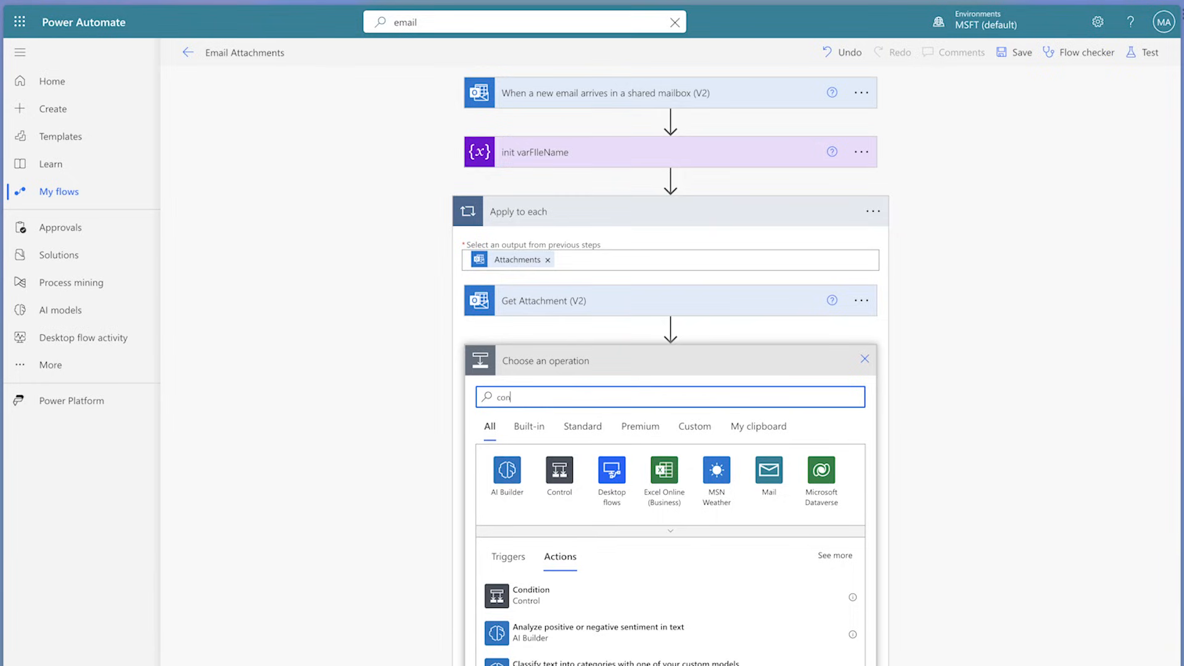
text(vert time)
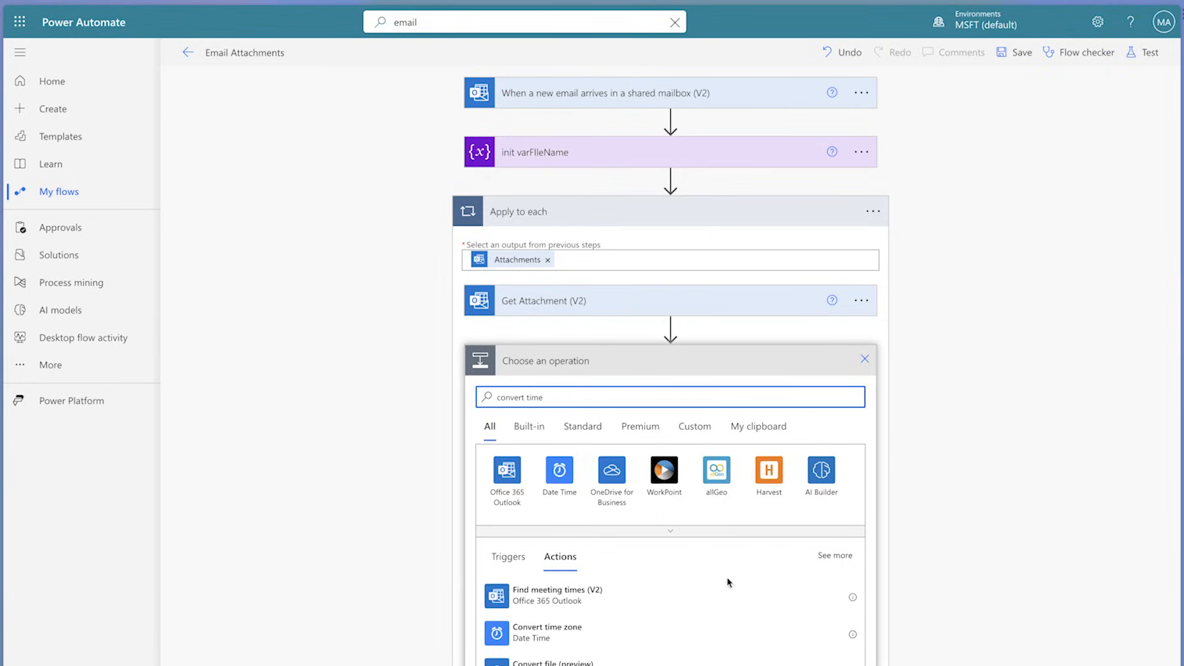
click(698, 640)
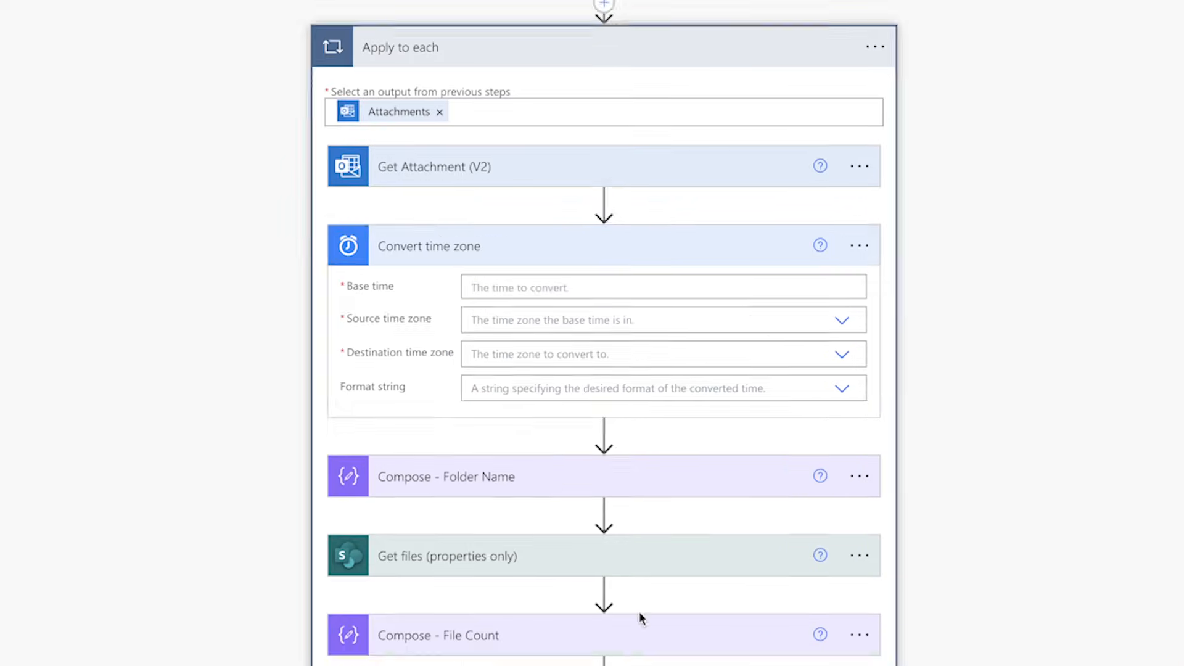
Step: Set the Base time of the Convert time zone action to the expression utcNow()
click(690, 391)
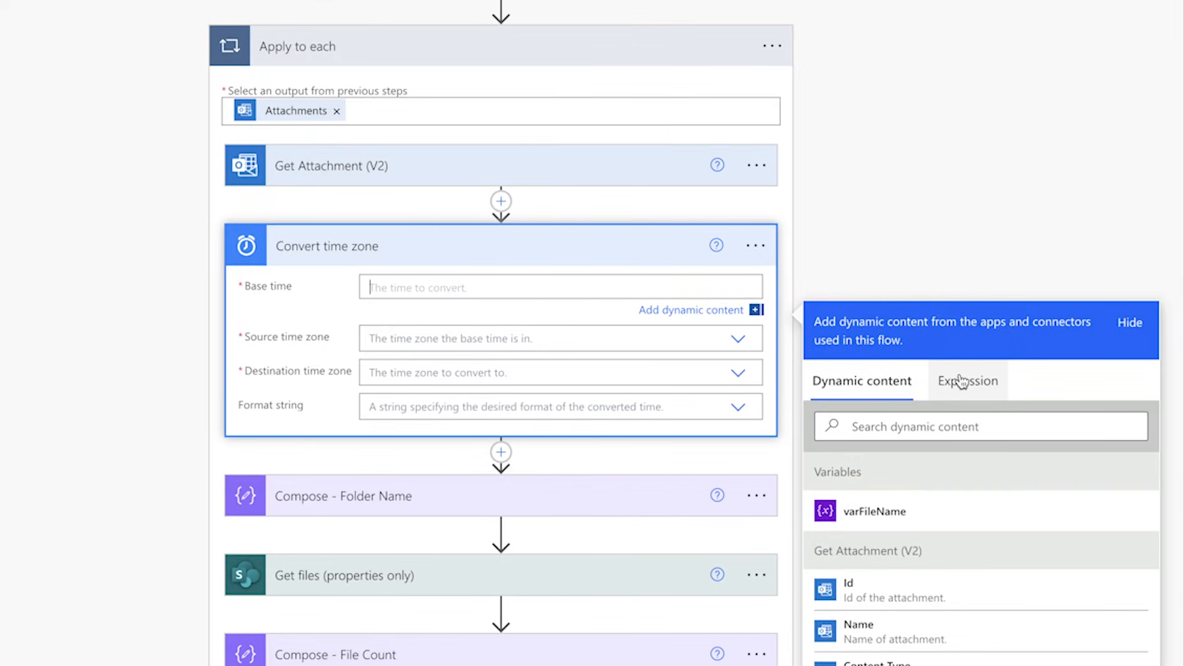
click(961, 381)
text(utc)
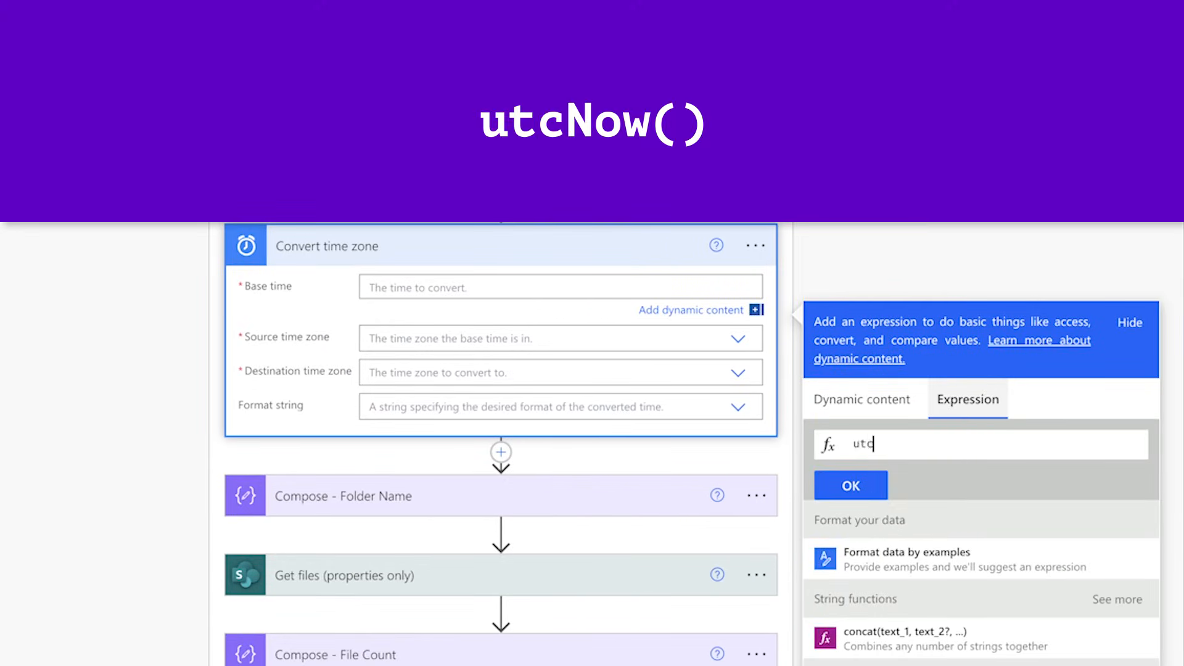
text(Now())
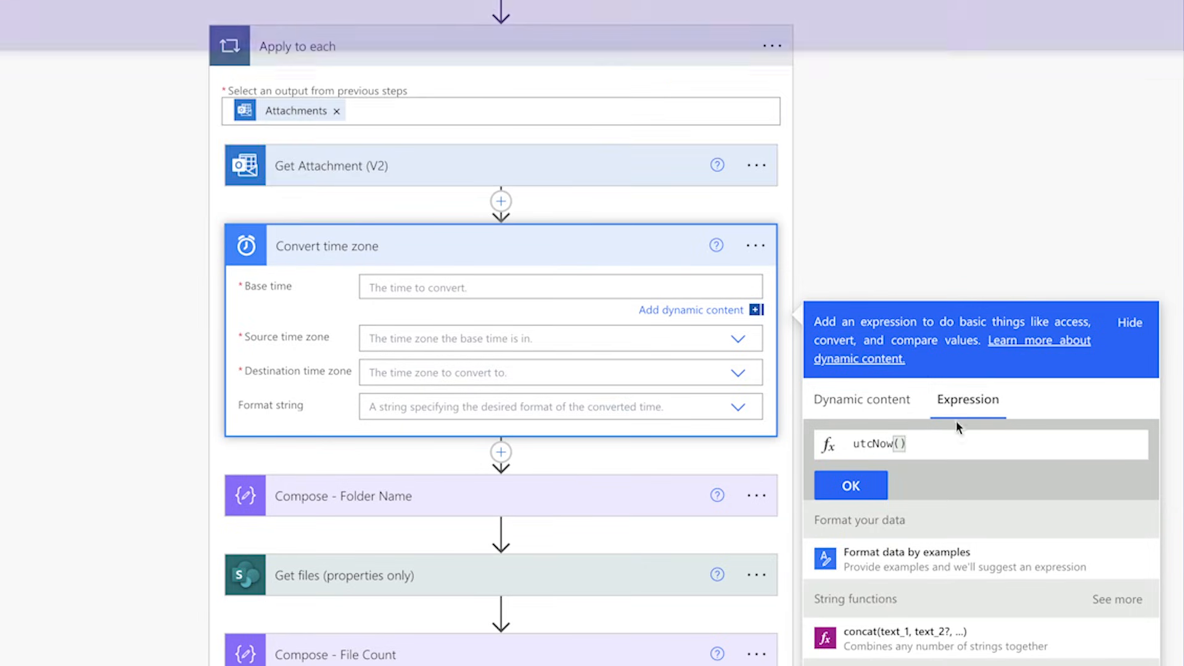
click(850, 486)
Step: Set the source time zone to (UTC) Coordinated Universal Time and the destination time zone to (UTC-07:00) Mountain Time (US & Canada)
click(655, 340)
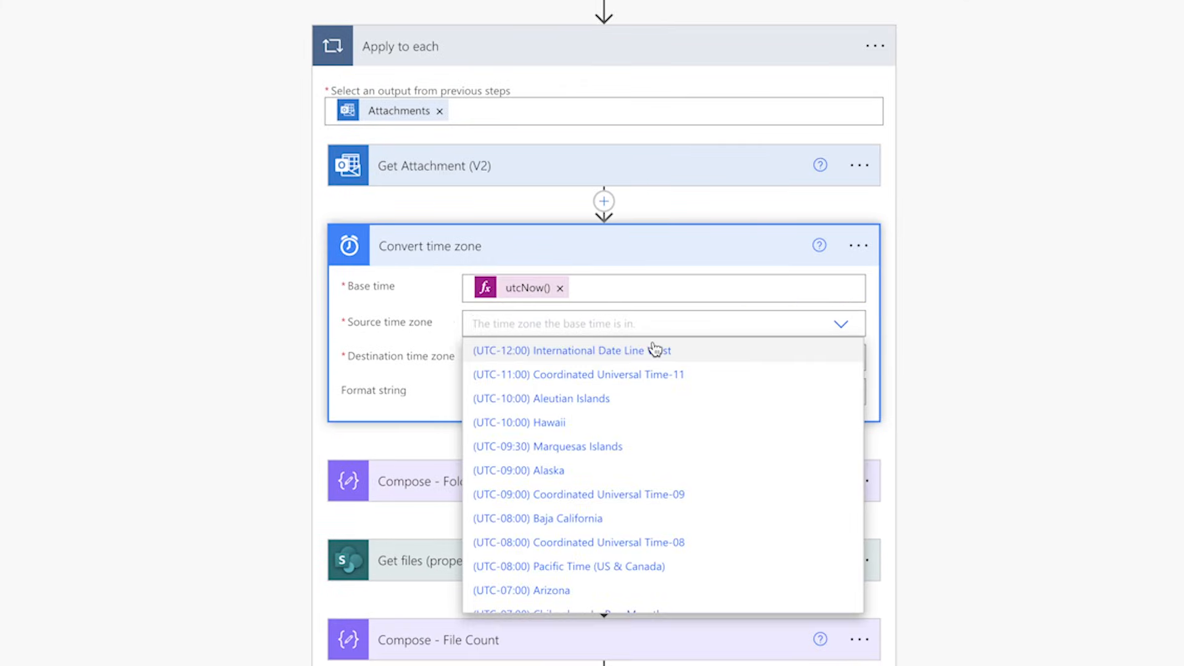
text(coordin)
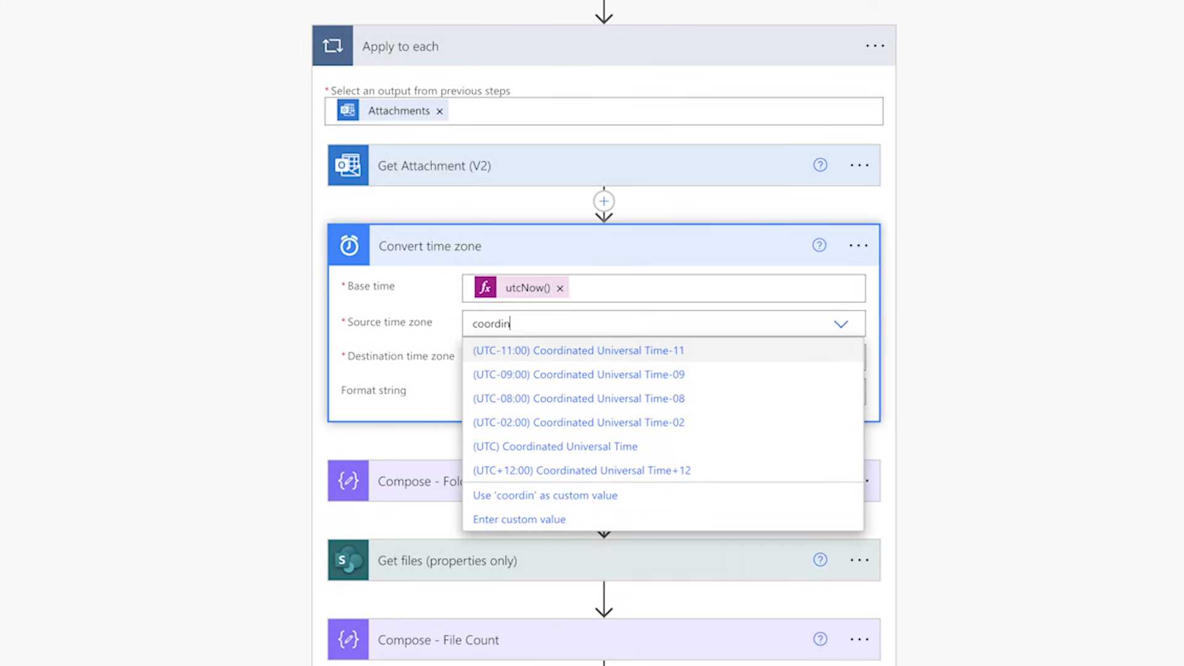
click(651, 447)
click(595, 358)
text(mountain)
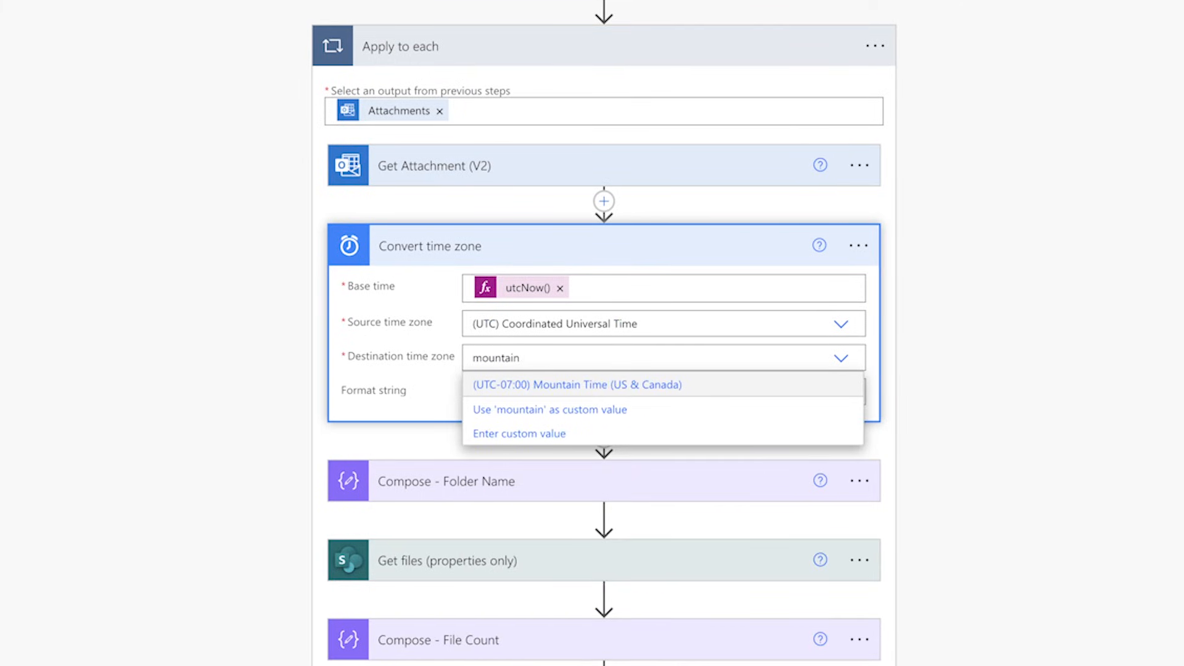
click(597, 384)
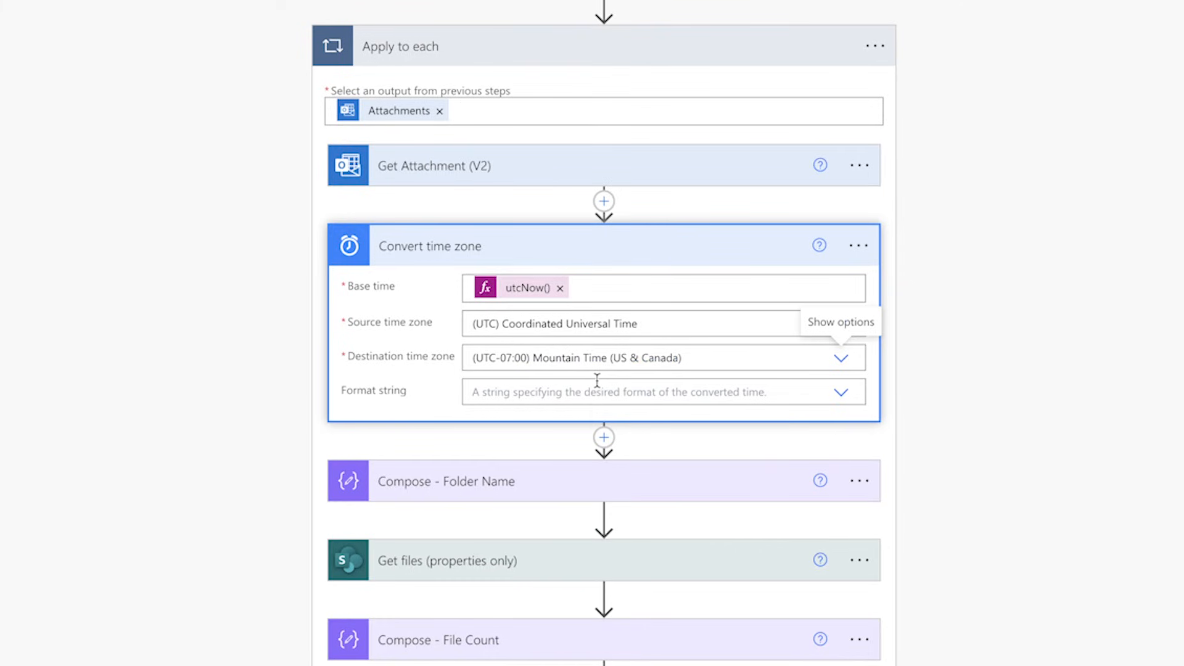
Step: Set the Convert time zone action's format string to the Round-trip date/time pattern [o]
click(610, 391)
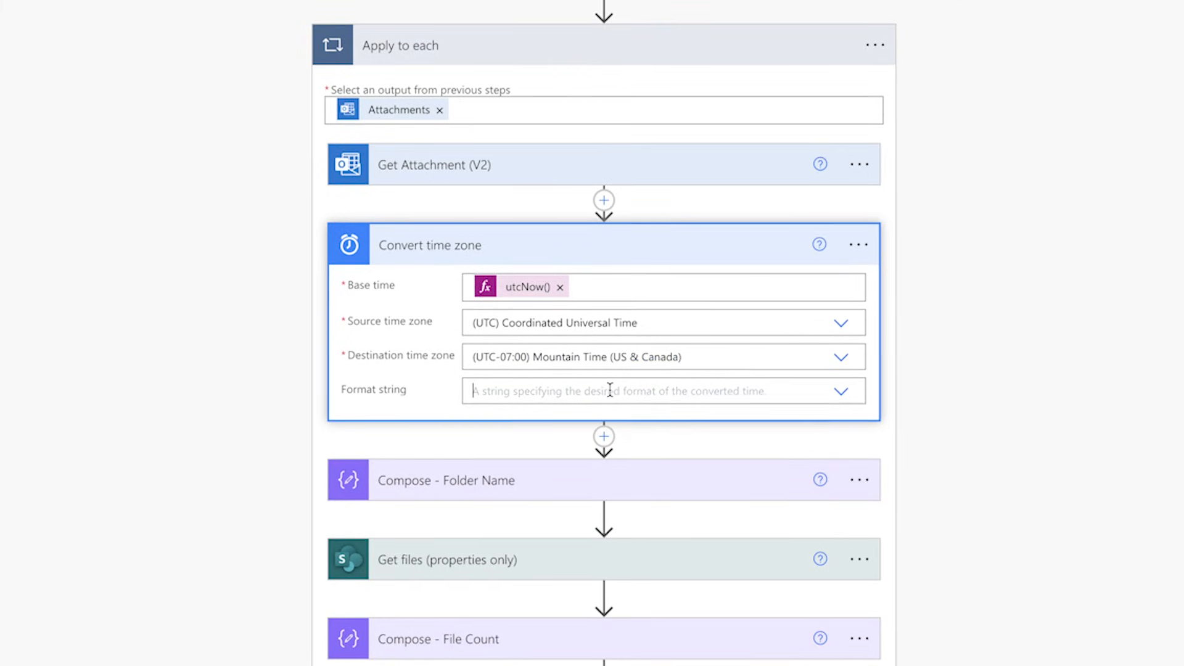
text(round)
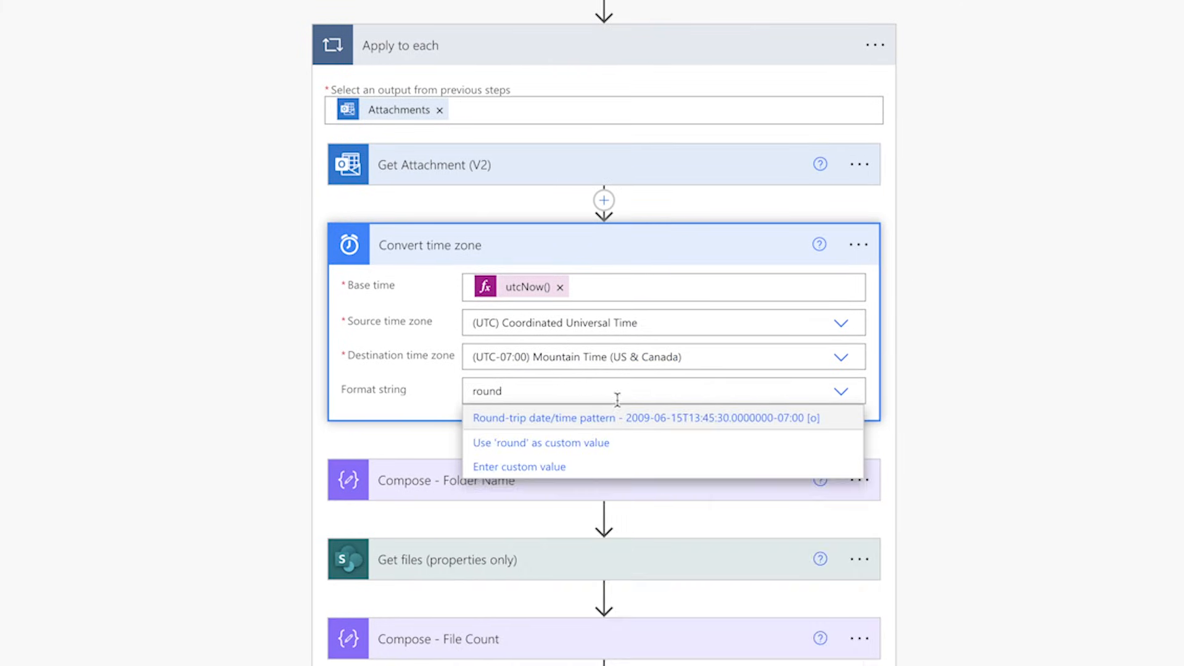
click(612, 417)
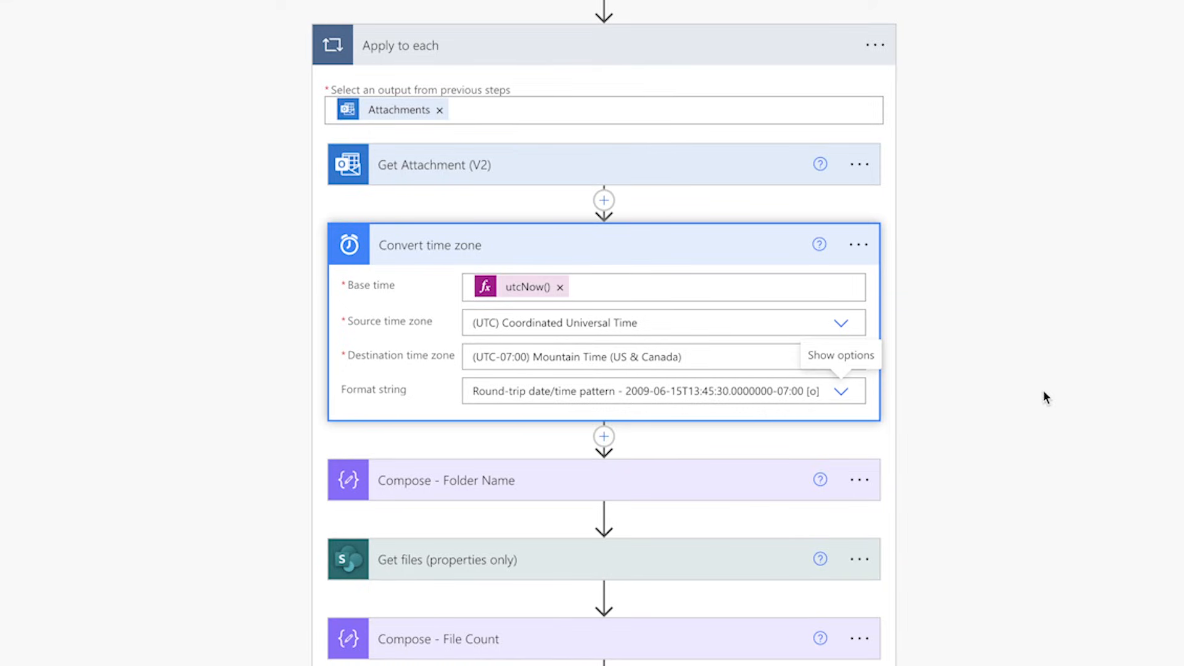
Step: Replace utcNow() with the Converted time output in the formatDateTime expression of Compose - Folder Name
scroll(1045, 396, down, 4)
click(694, 229)
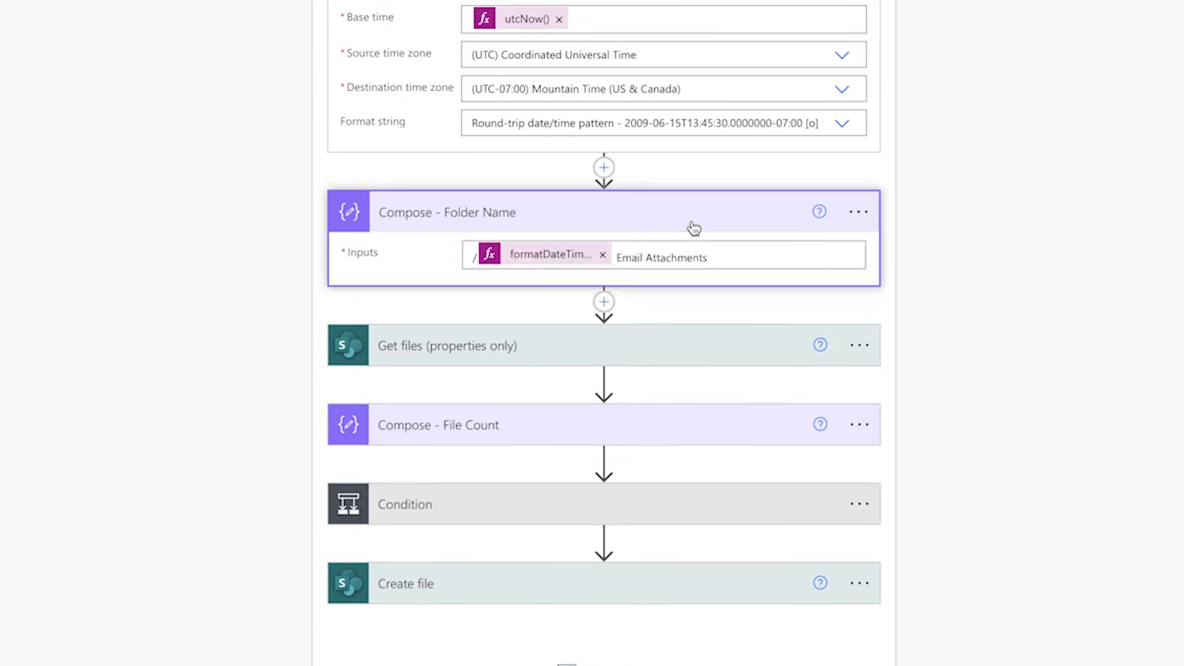
click(557, 258)
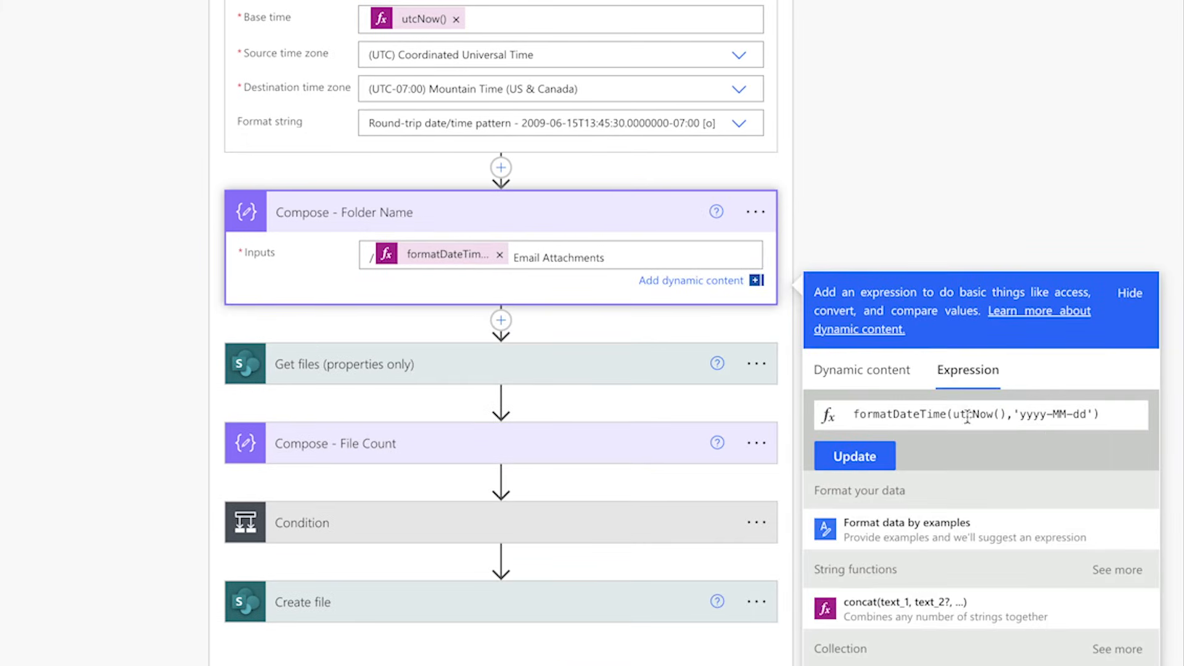
drag(953, 415, 1006, 414)
click(893, 370)
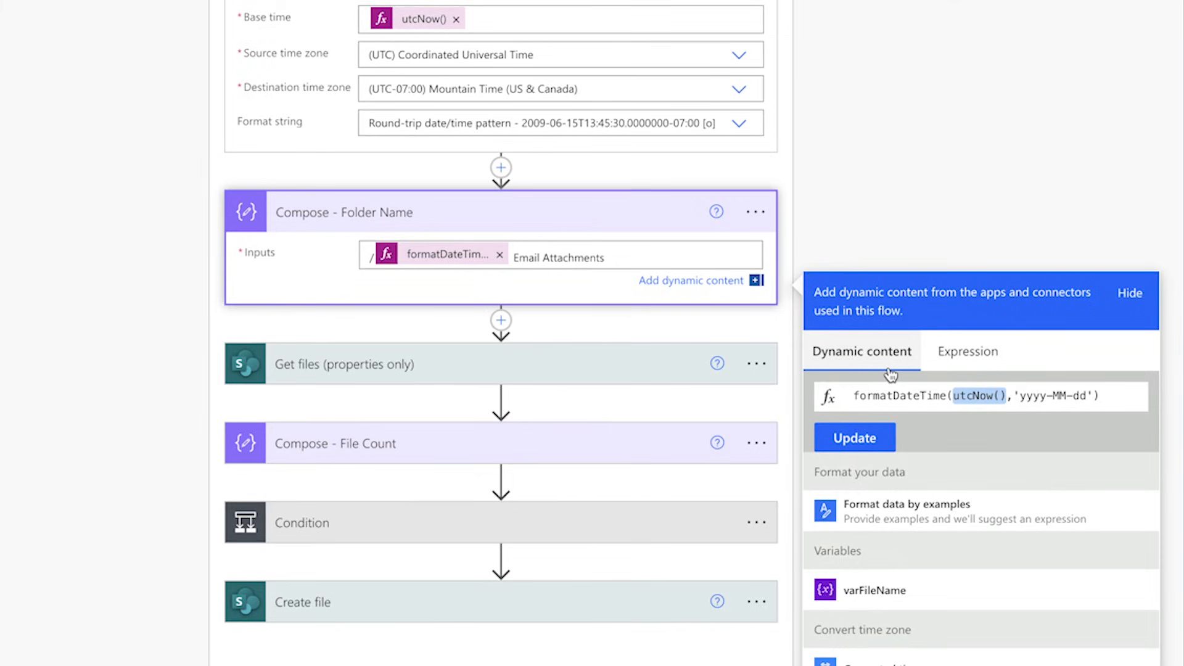
scroll(970, 580, down, 2)
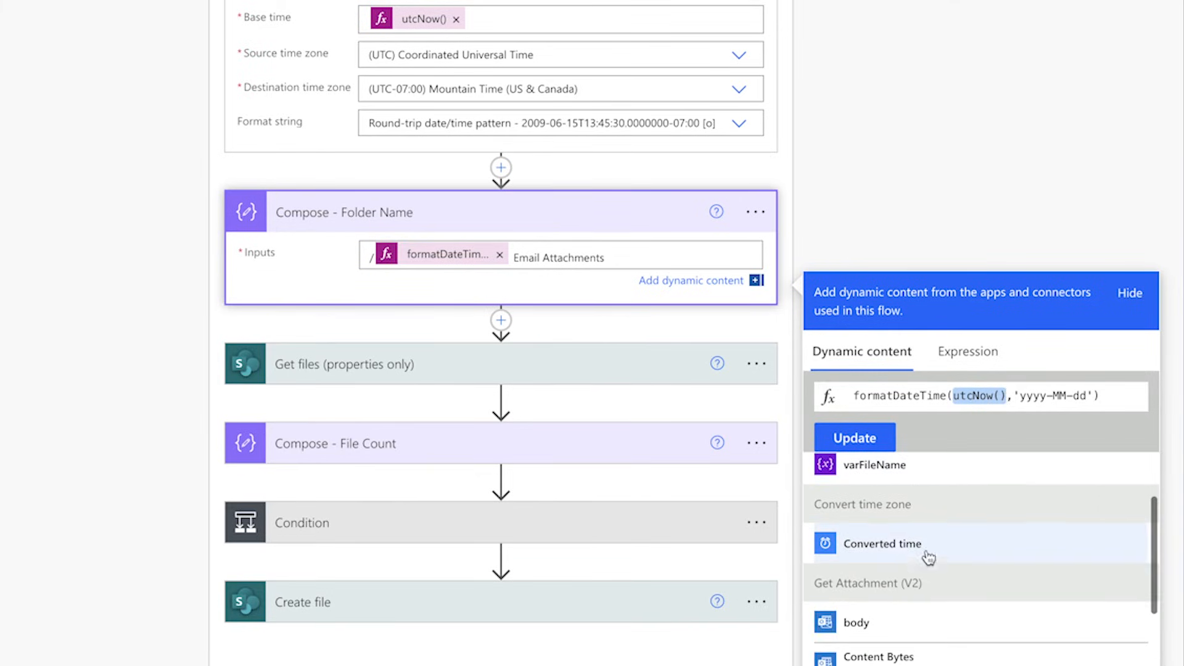
click(907, 547)
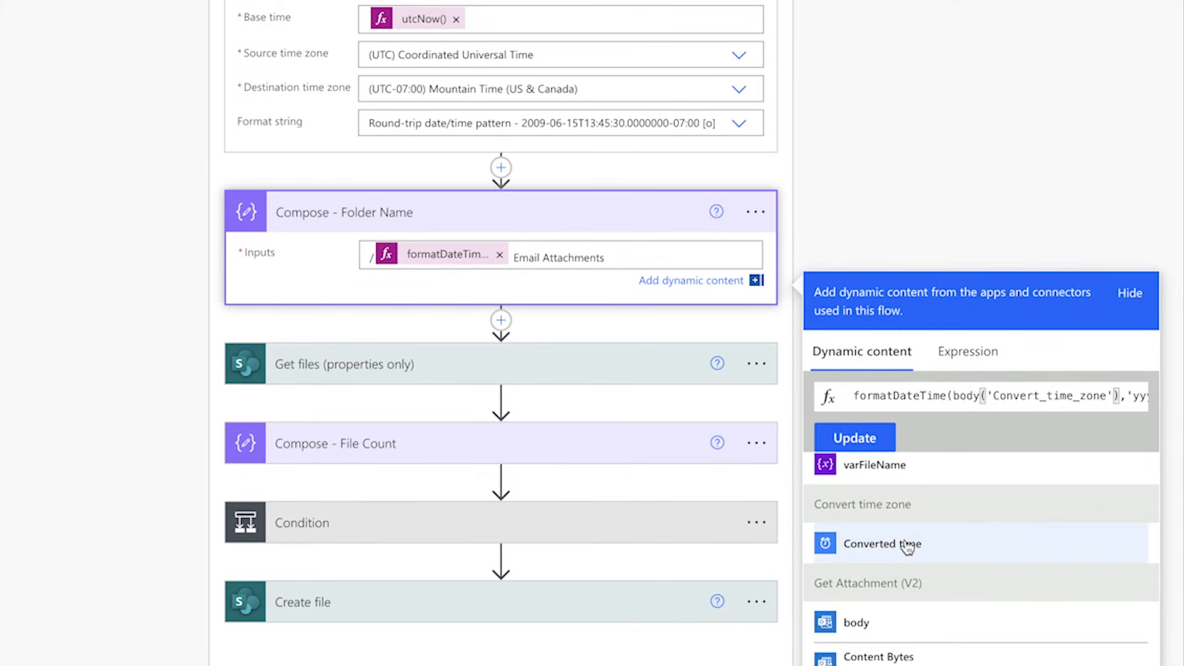
click(869, 437)
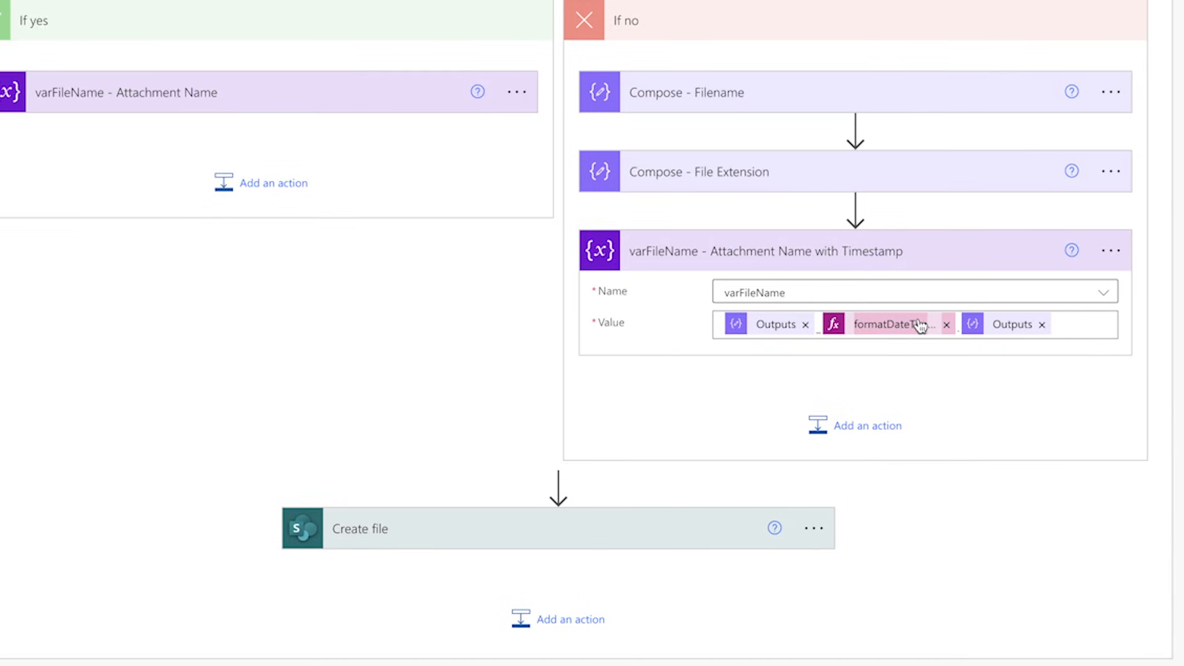
Step: Replace utcNow() with Converted time in the formatDateTime expression of varFileName - Attachment Name with Timestamp, and save the flow
click(920, 325)
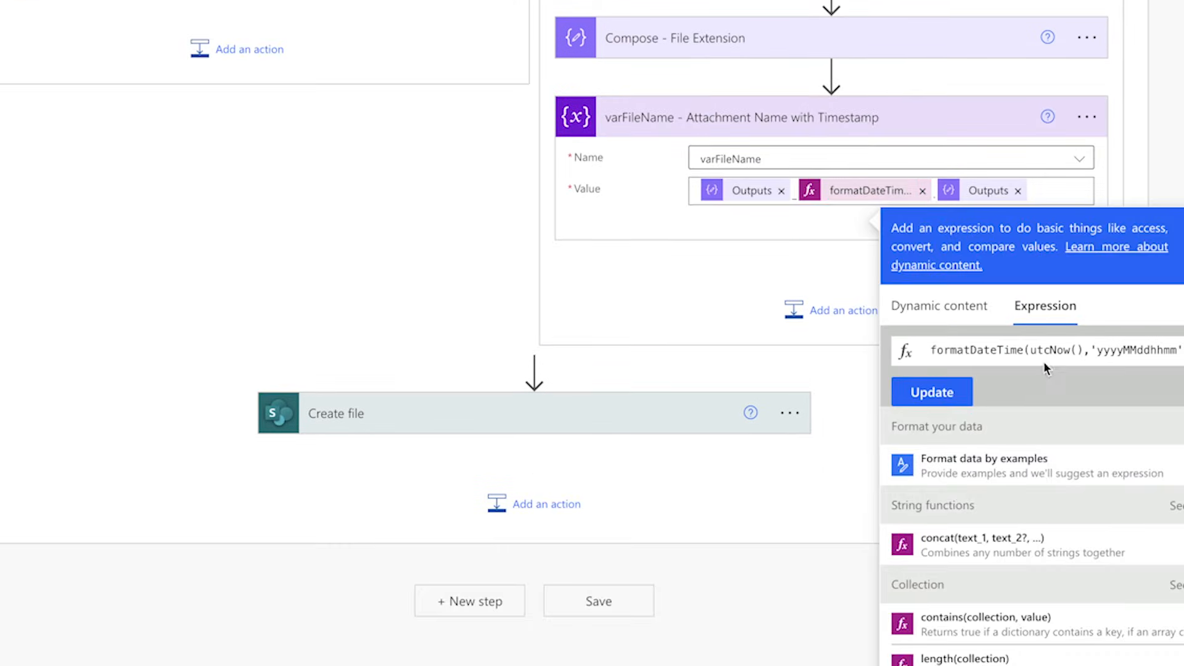
drag(1027, 349, 1080, 349)
click(950, 306)
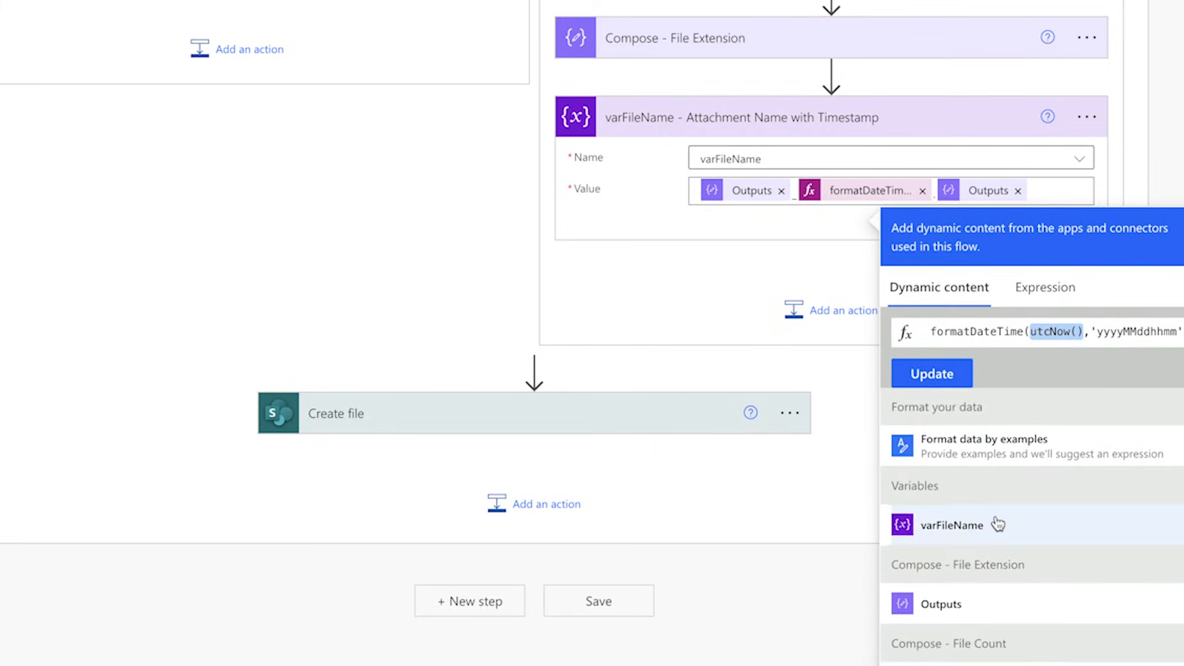
scroll(997, 523, down, 3)
scroll(997, 523, down, 10)
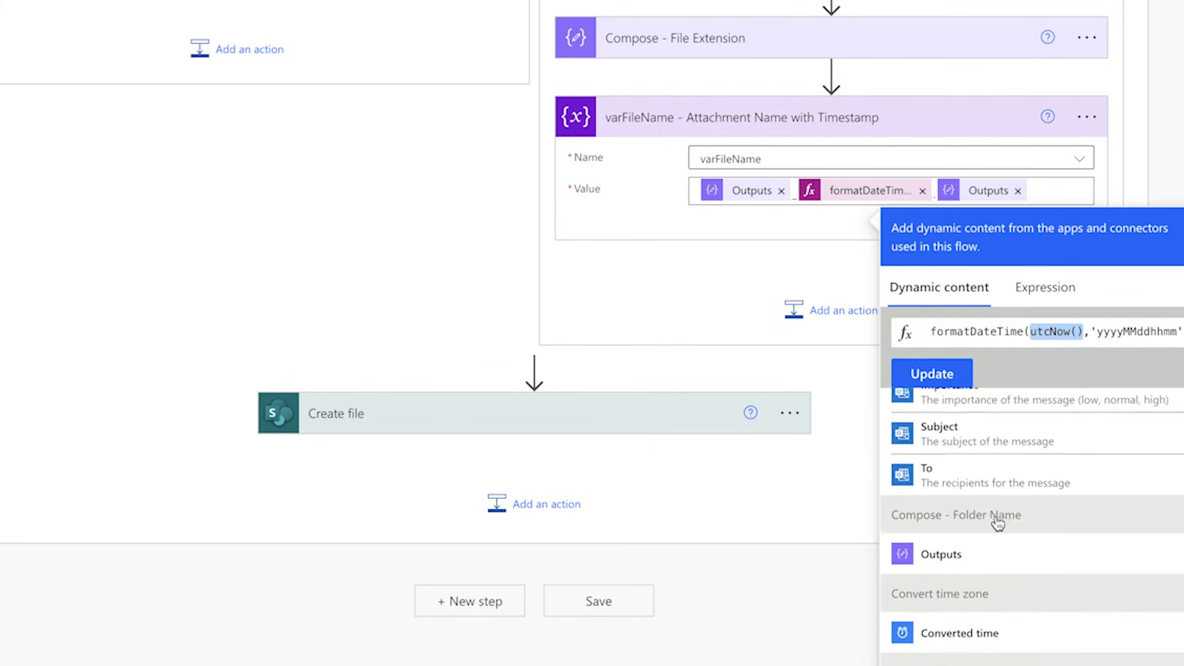
scroll(997, 523, down, 1)
click(986, 521)
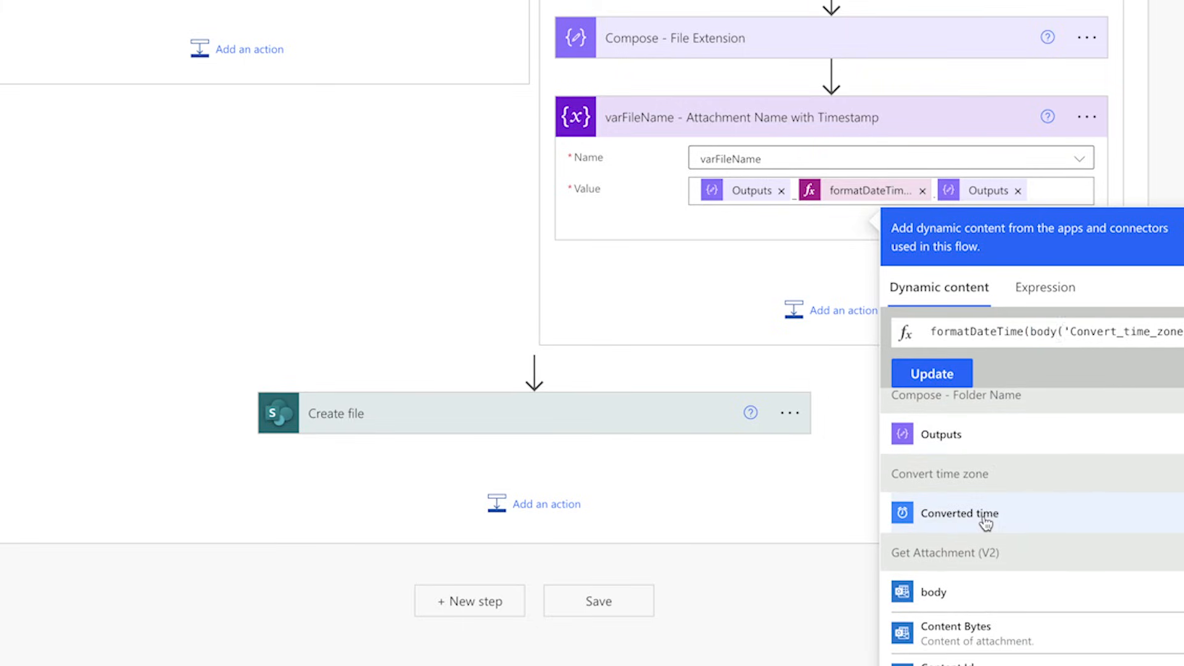
click(931, 373)
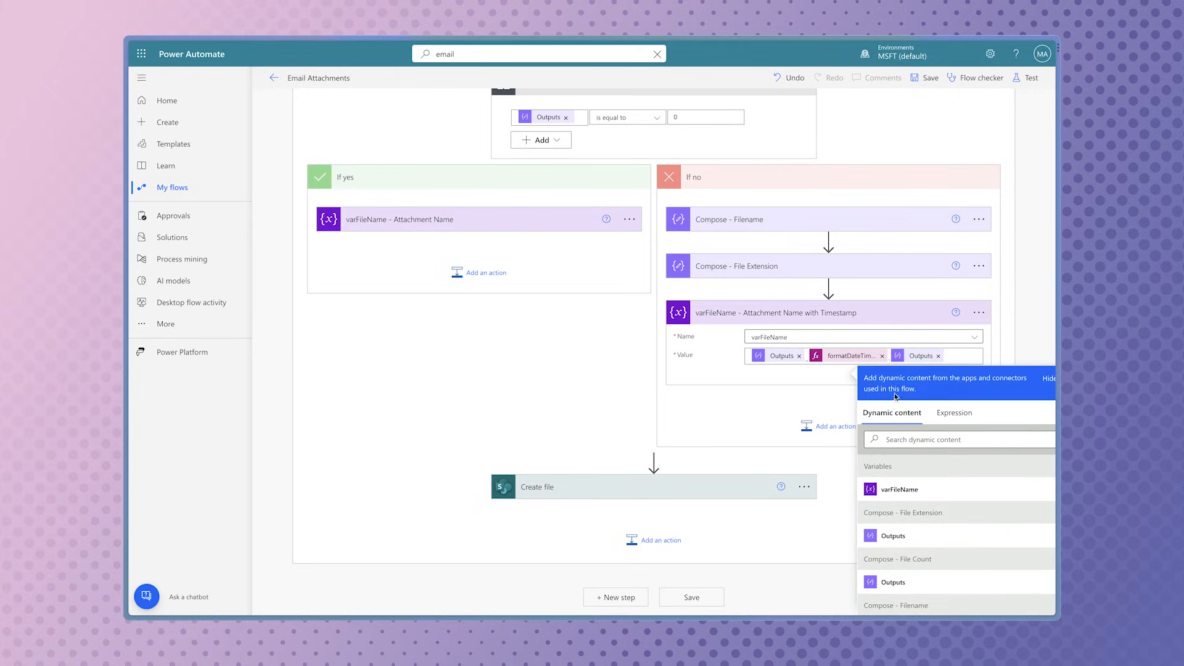
click(929, 80)
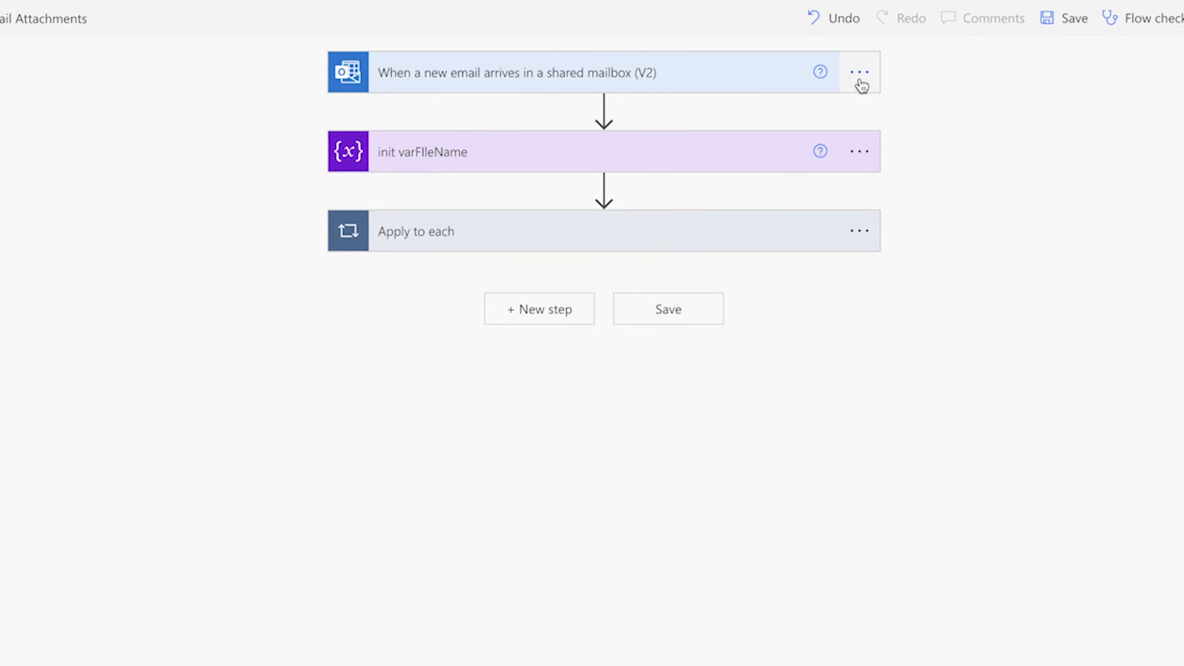
click(860, 74)
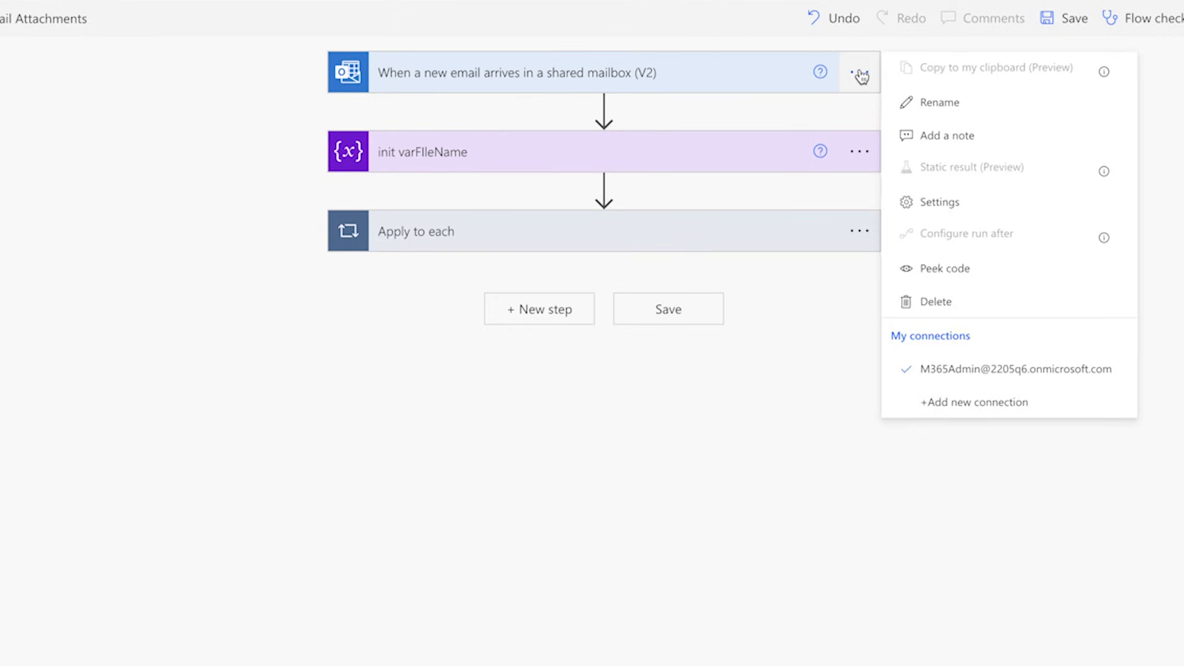
click(938, 204)
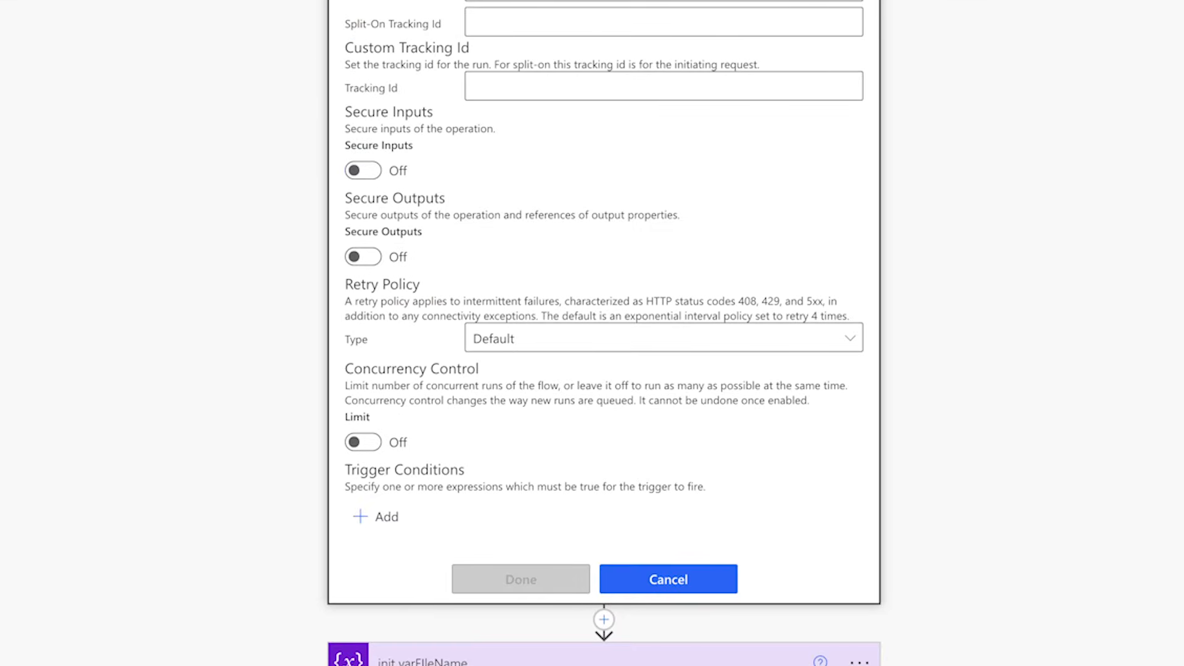
click(395, 519)
click(453, 516)
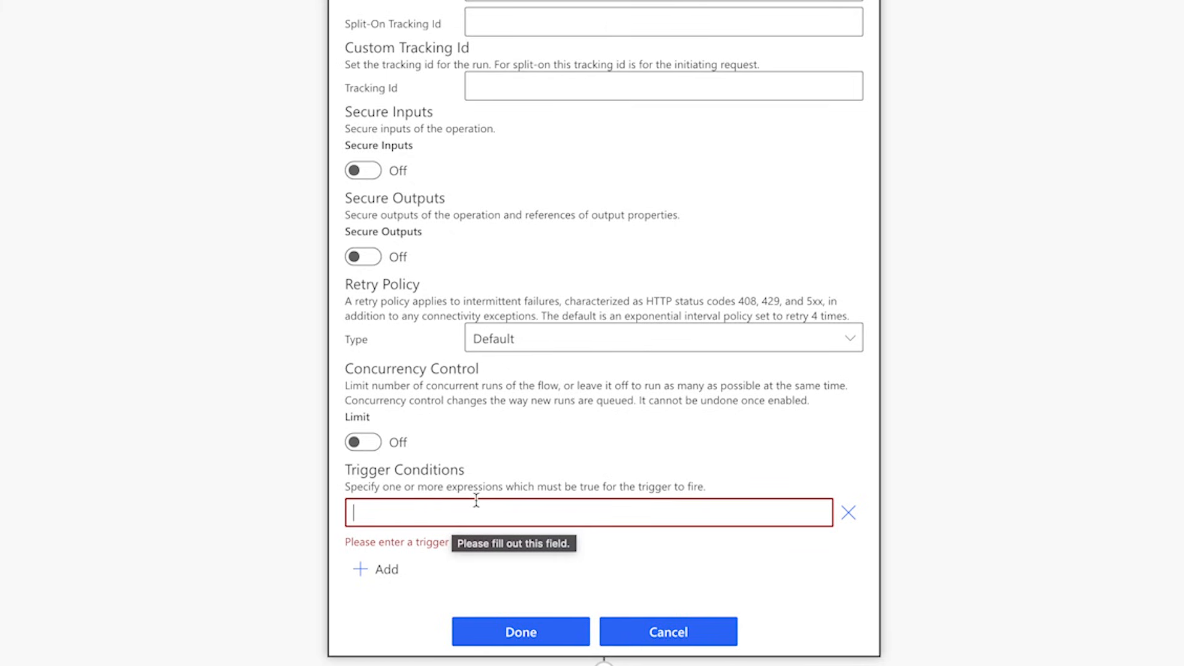
click(695, 635)
Step: Add a Filter array action directly after the shared mailbox trigger
click(606, 243)
click(606, 257)
text(filter)
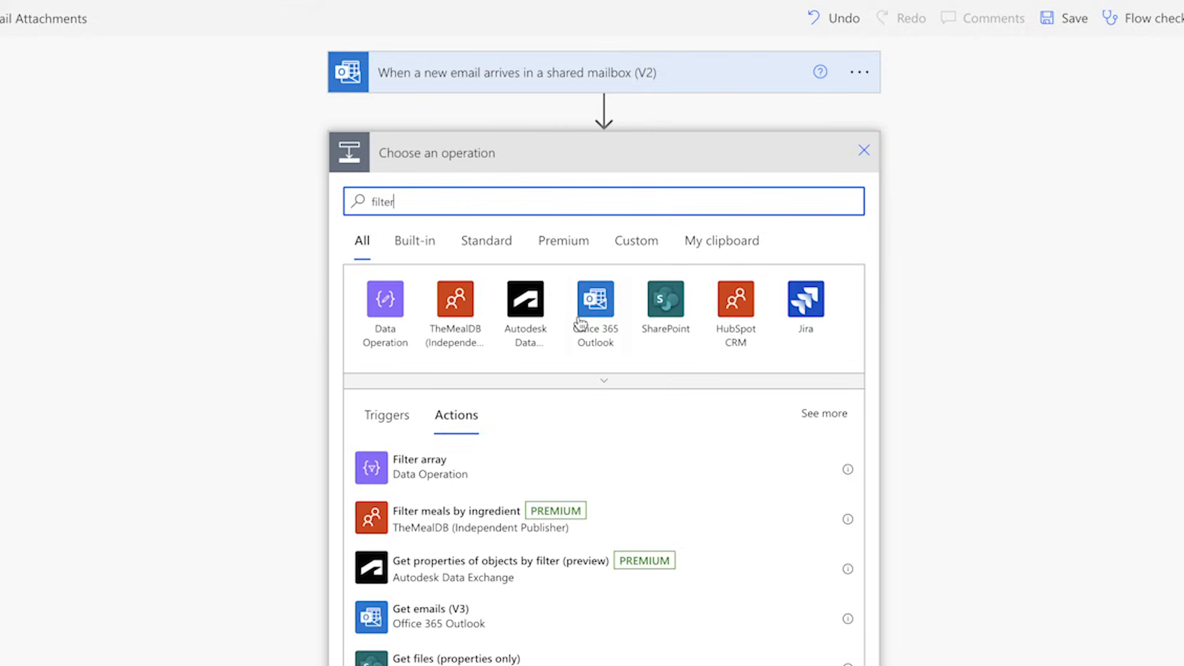
click(550, 460)
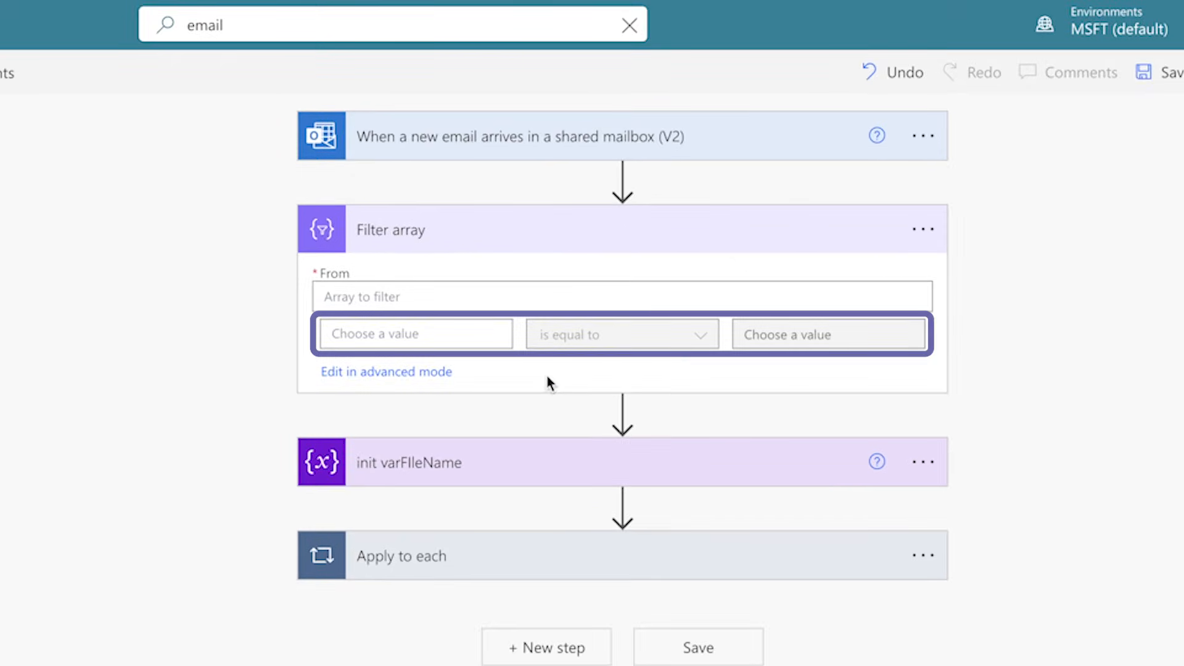
Step: Set the Filter array condition so that the trigger's From output contains gmail.com
click(431, 334)
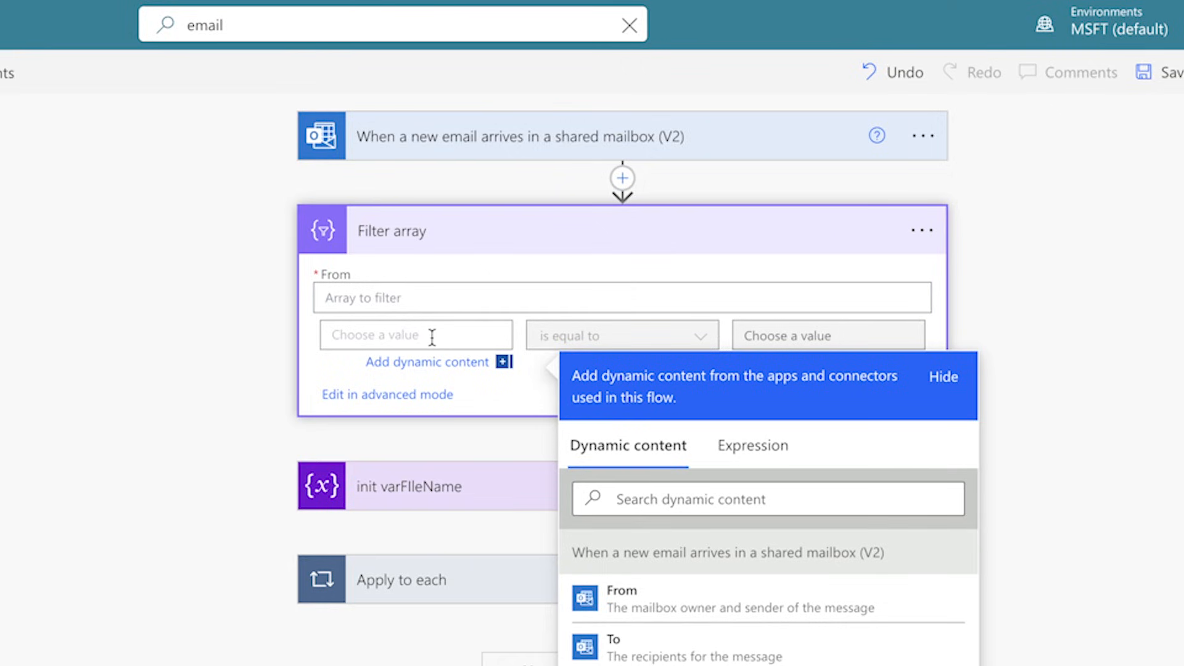
click(683, 607)
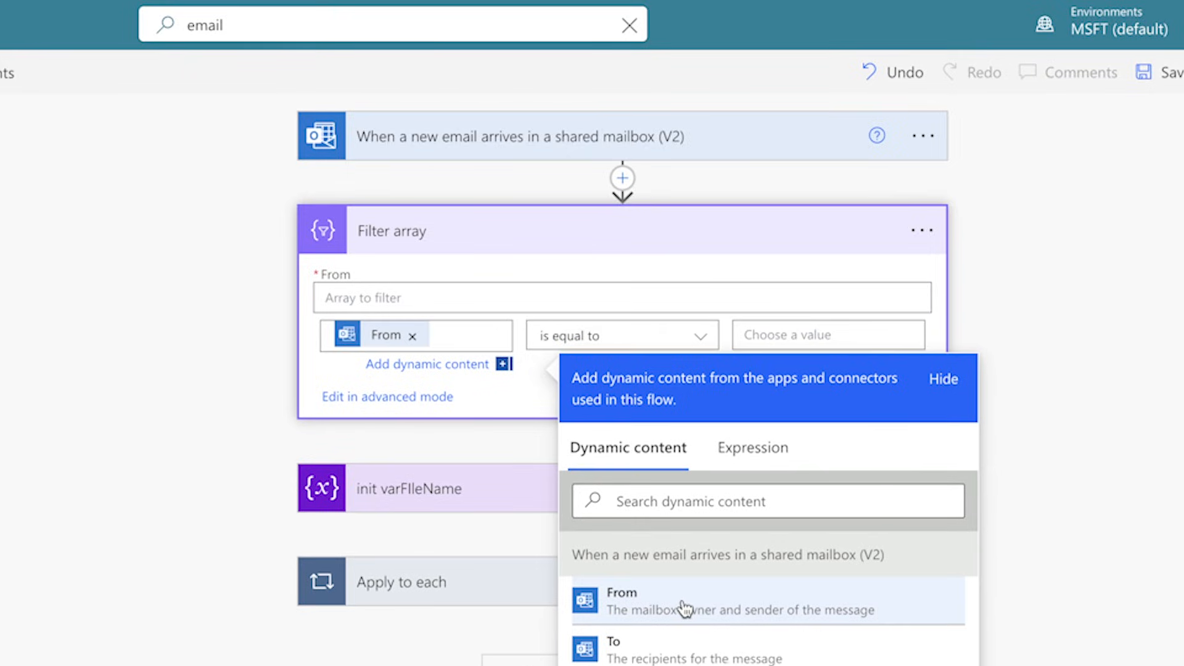
click(695, 340)
click(636, 377)
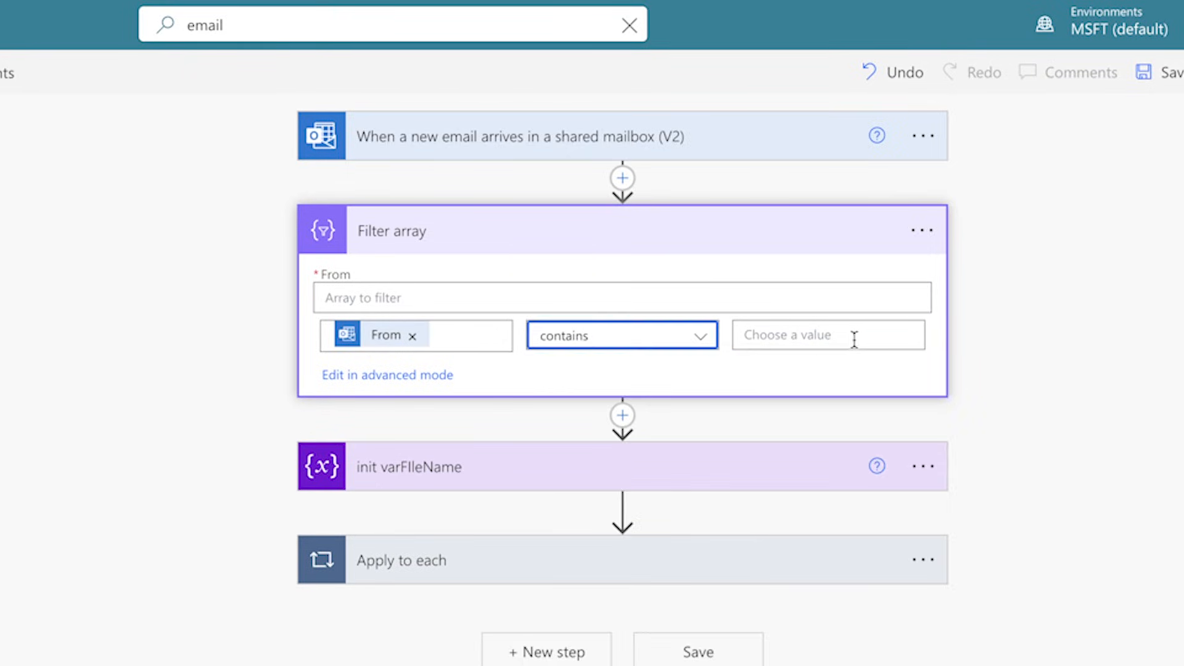
click(841, 335)
text(gmail.com)
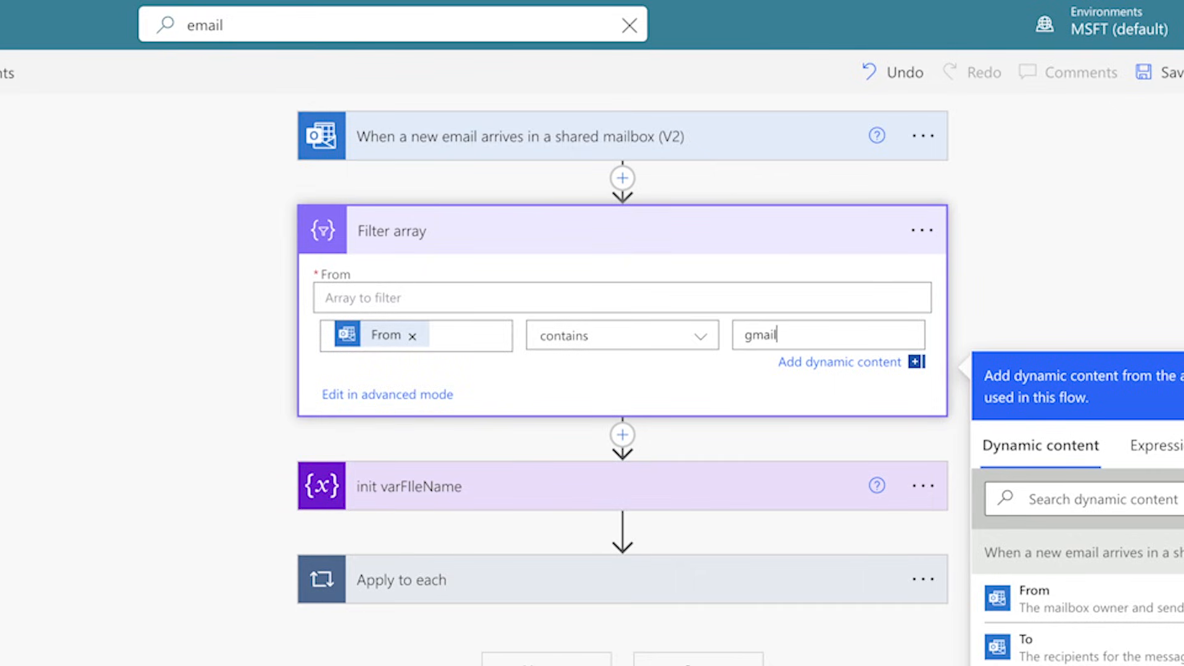
Step: Show the Filter array condition in advanced mode and copy its whole contains expression
click(400, 395)
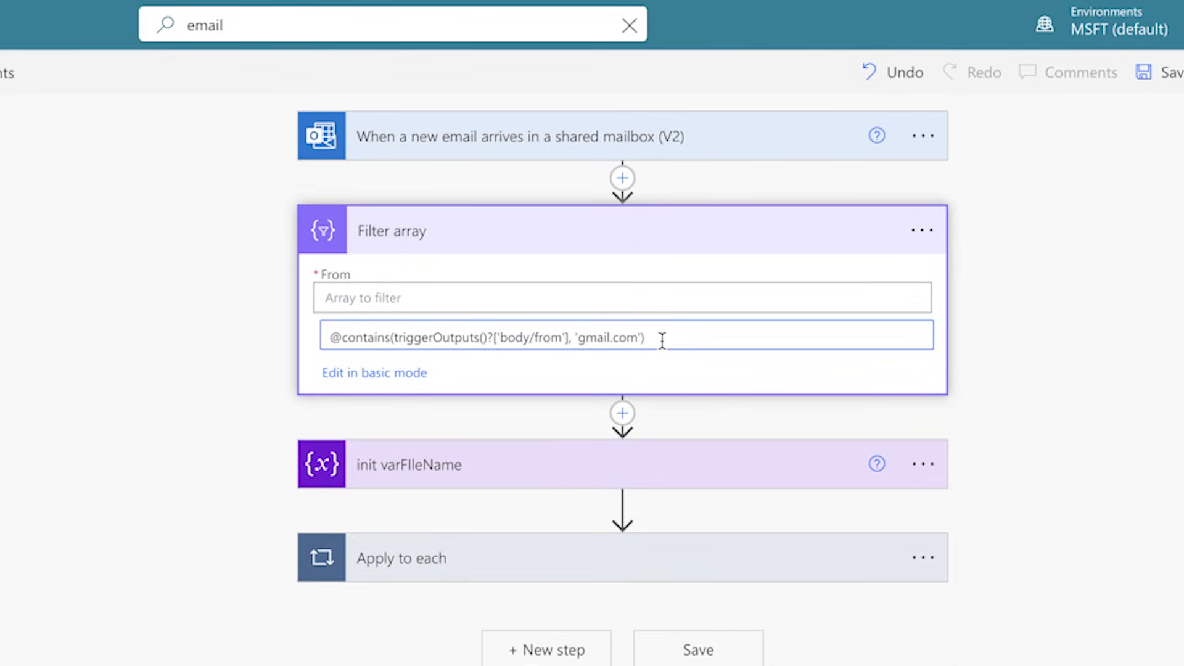
key(ctrl+a)
key(super+c)
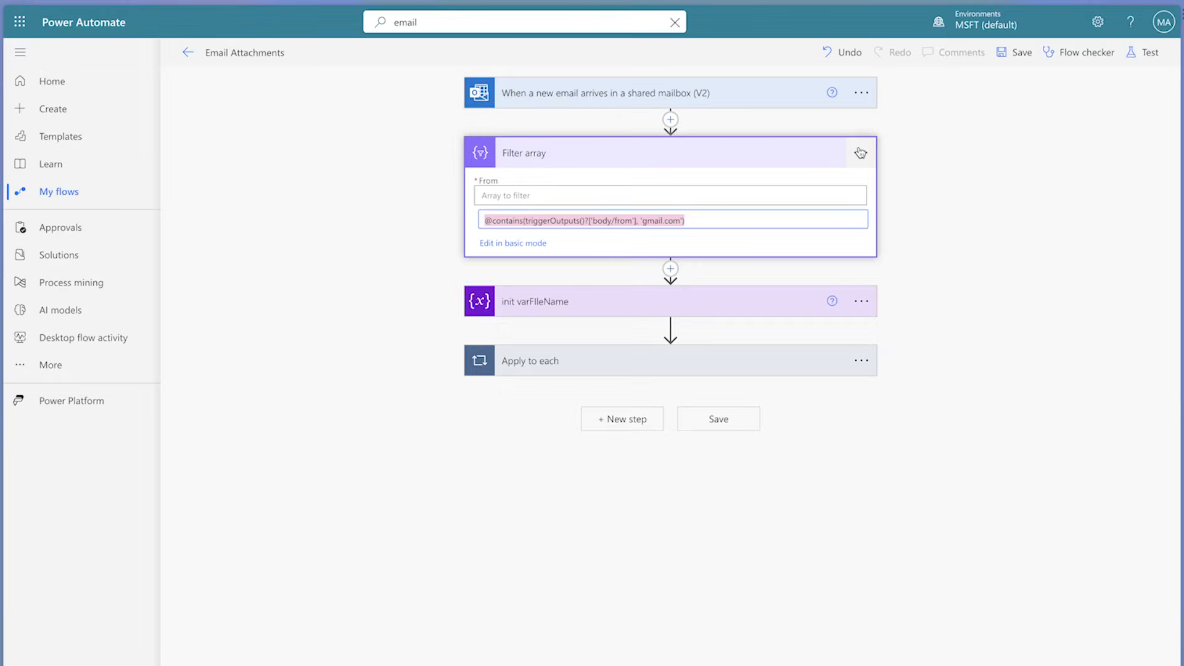
Step: Delete the Filter array action from the flow
click(922, 230)
click(928, 325)
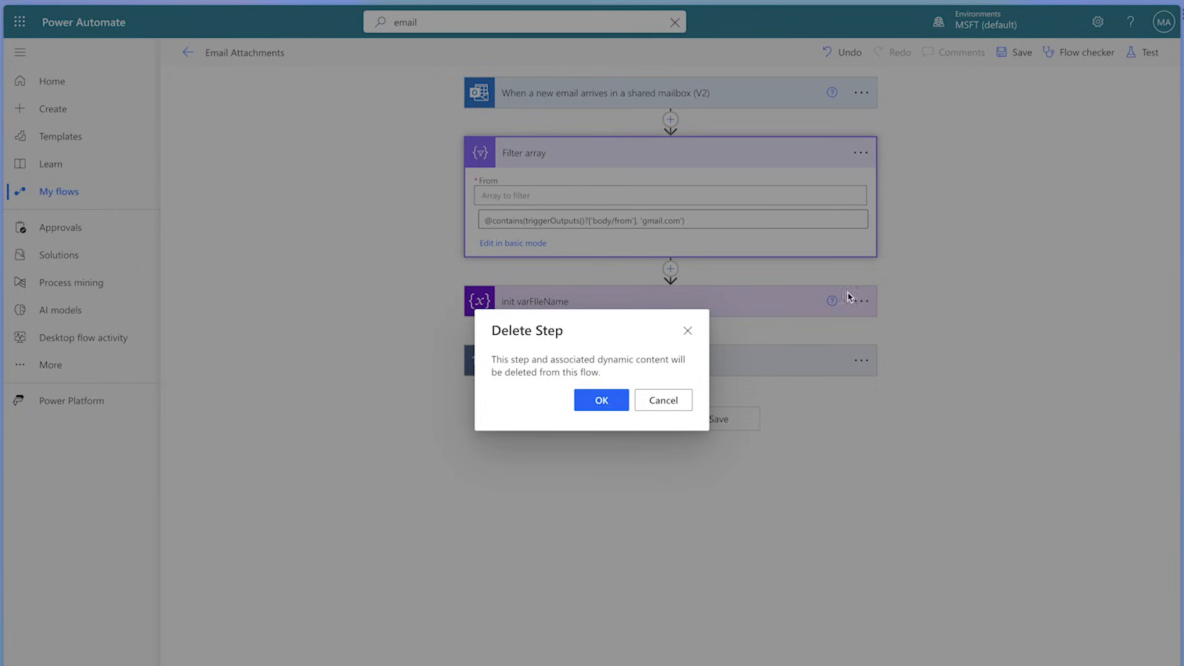
click(602, 400)
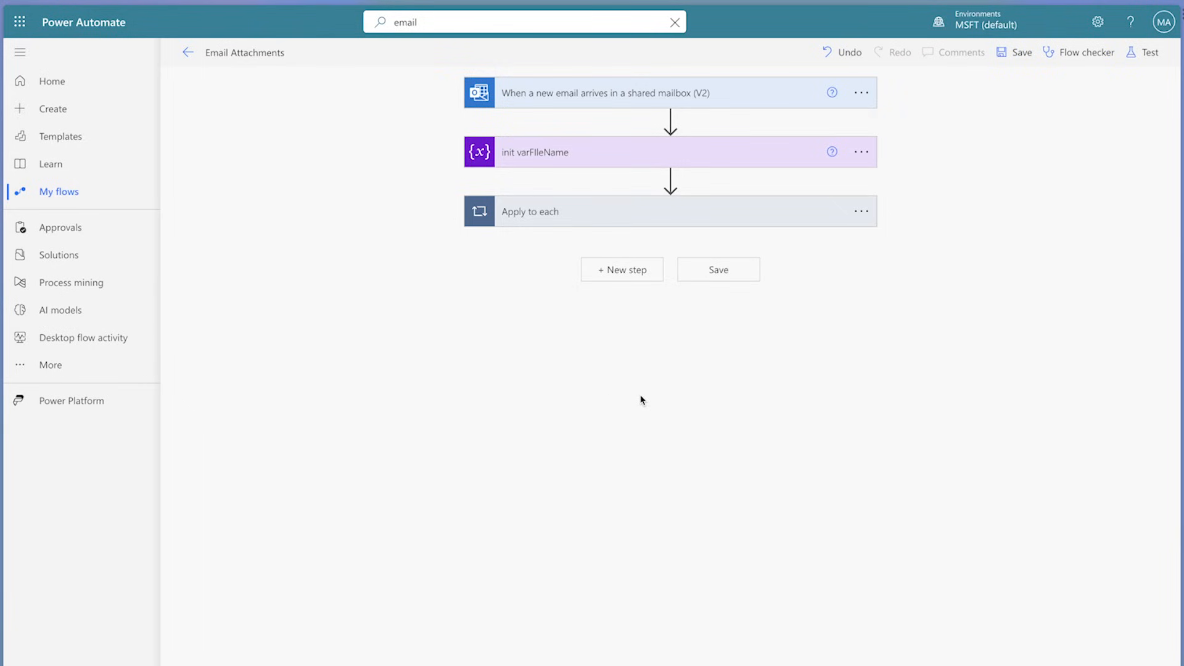
click(859, 95)
click(921, 192)
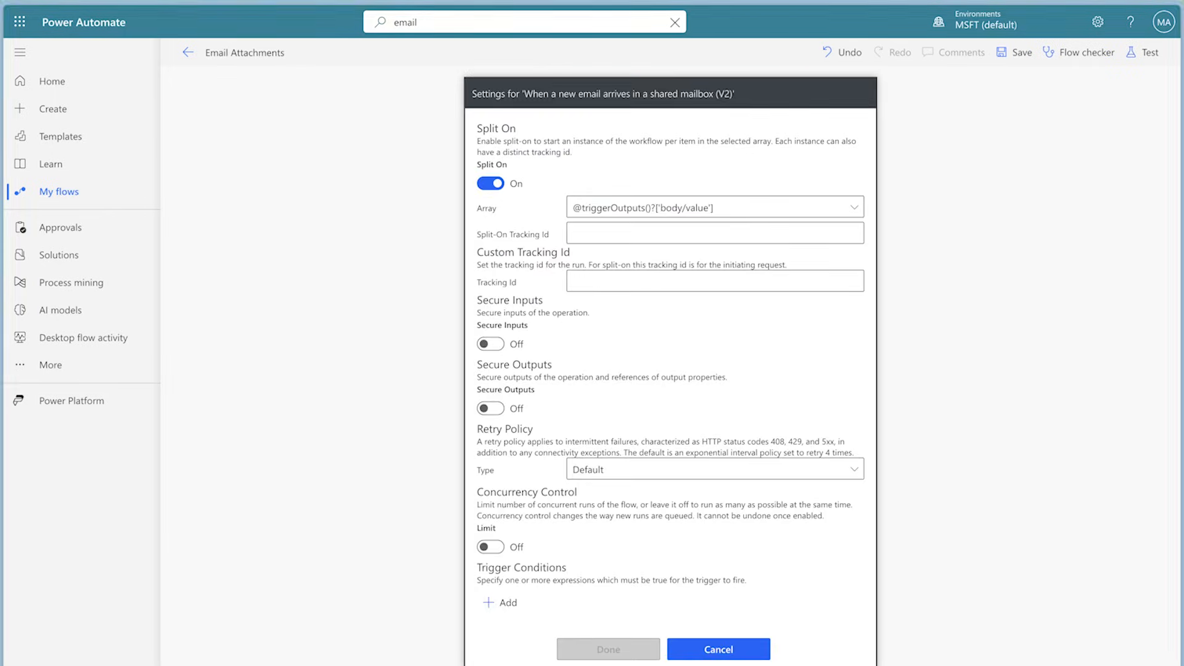
click(511, 603)
key(super+v)
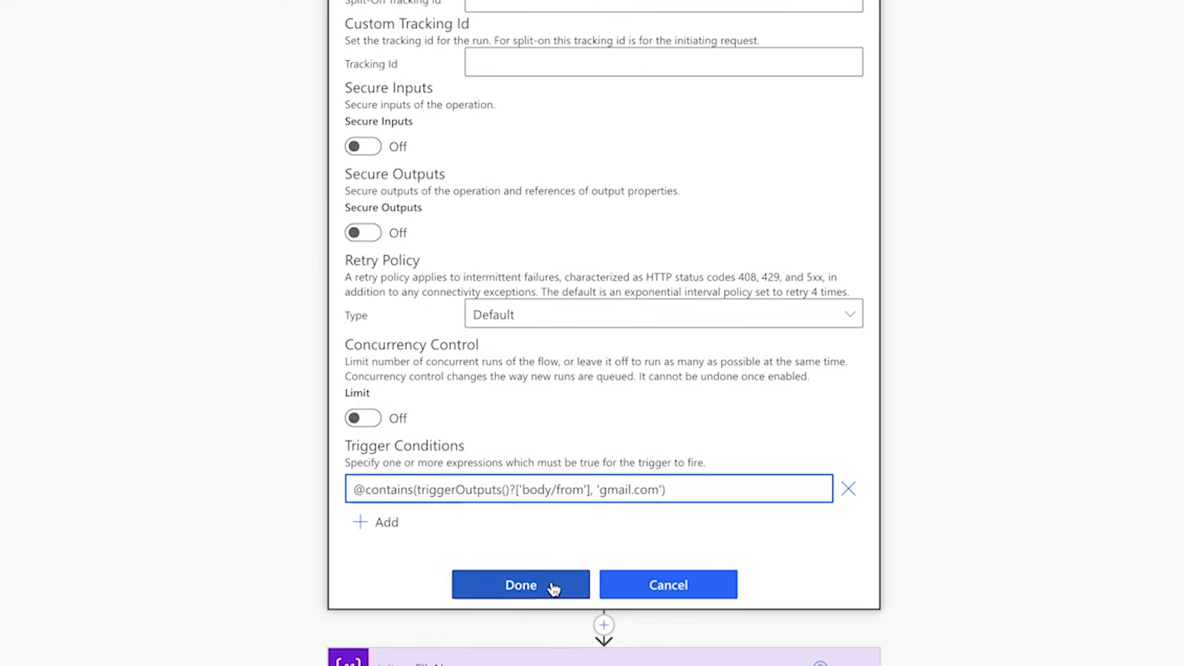
click(553, 588)
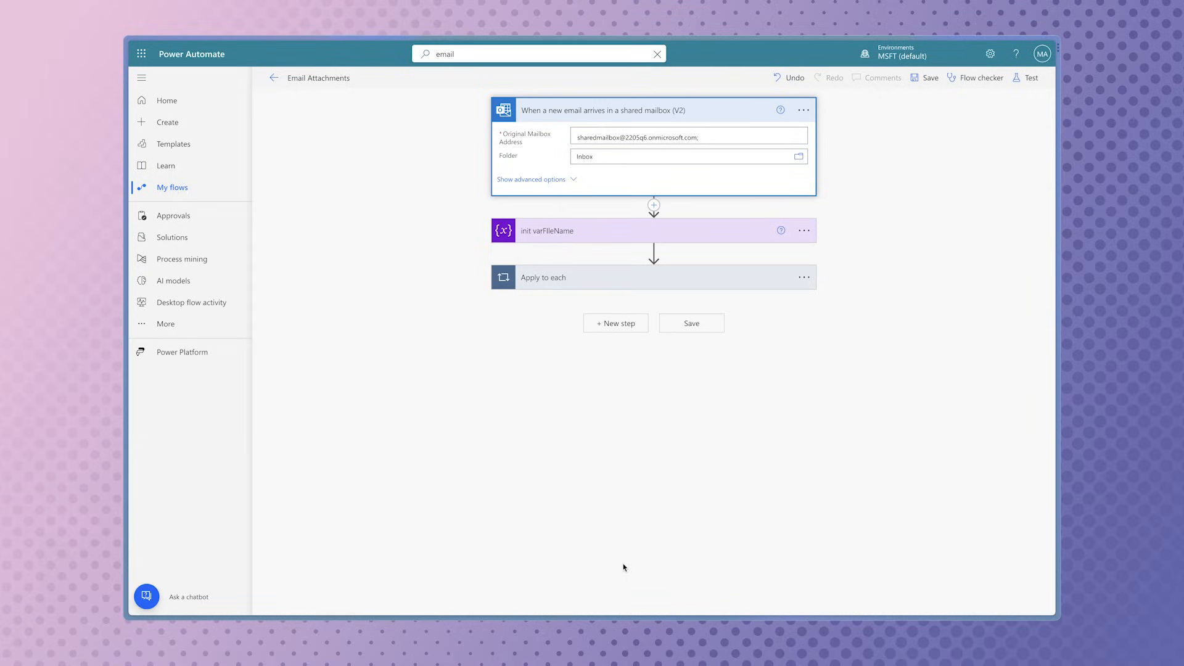
Step: Save and manually test the flow by sending the shared mailbox the external account's test email with Client Onboarding Checklist.pdf attached
click(1023, 78)
click(877, 104)
click(879, 596)
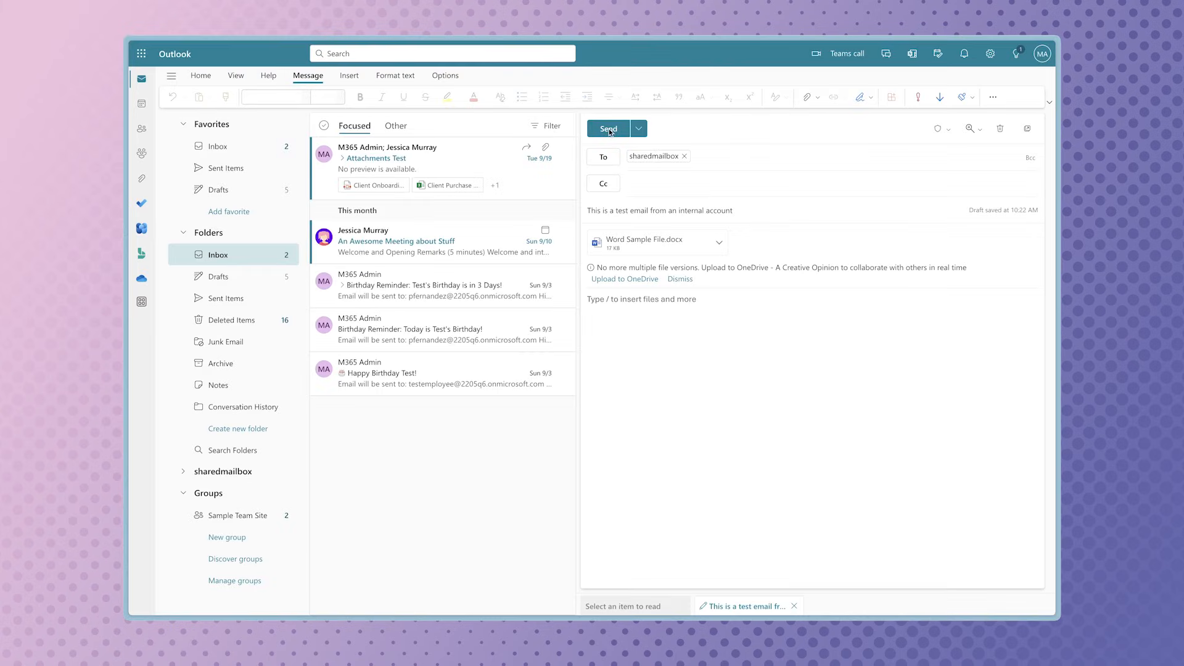
click(609, 129)
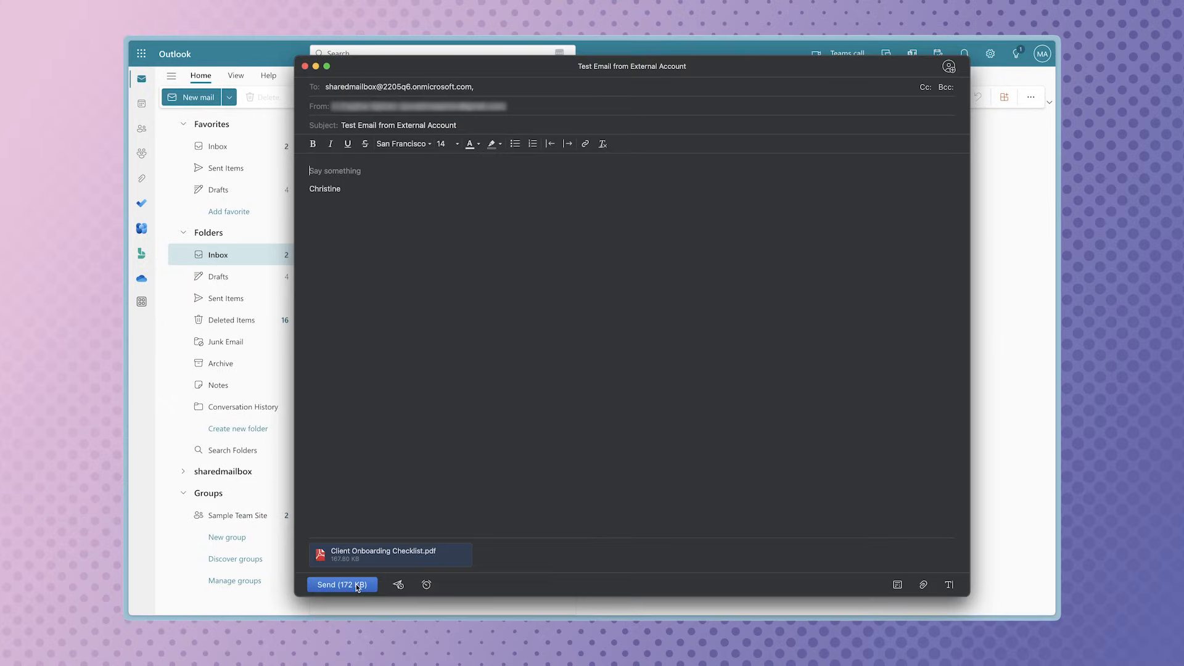
click(343, 584)
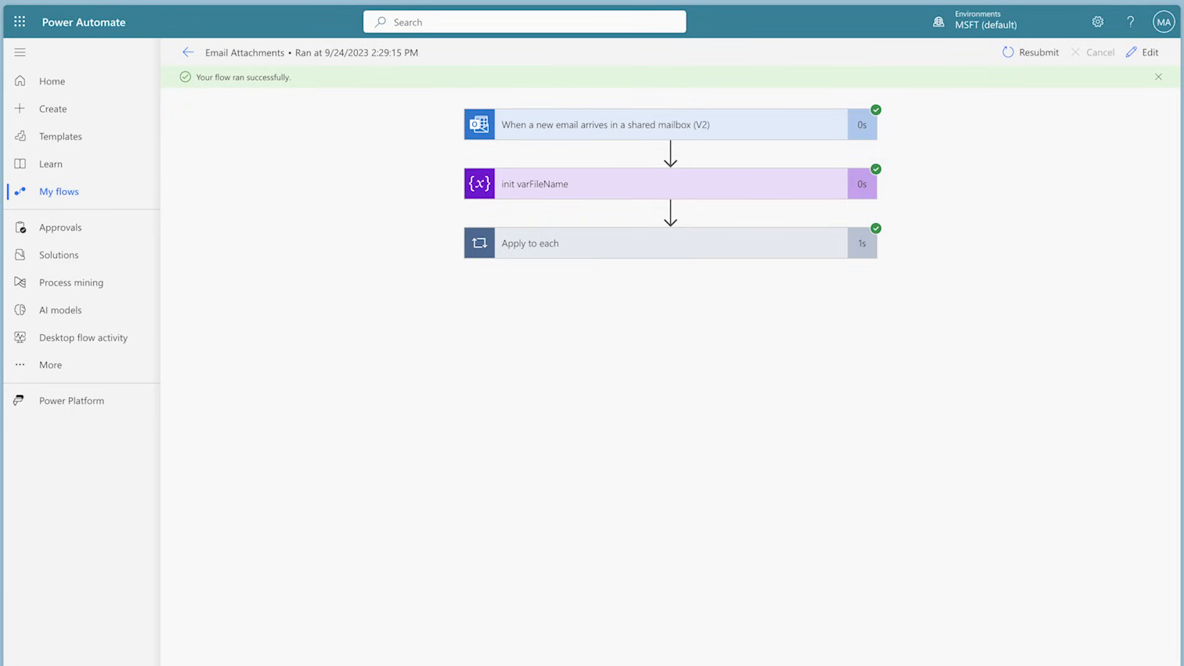
Step: Reopen the flow for editing and add a Filter array action directly after the shared mailbox trigger
click(1144, 53)
click(671, 119)
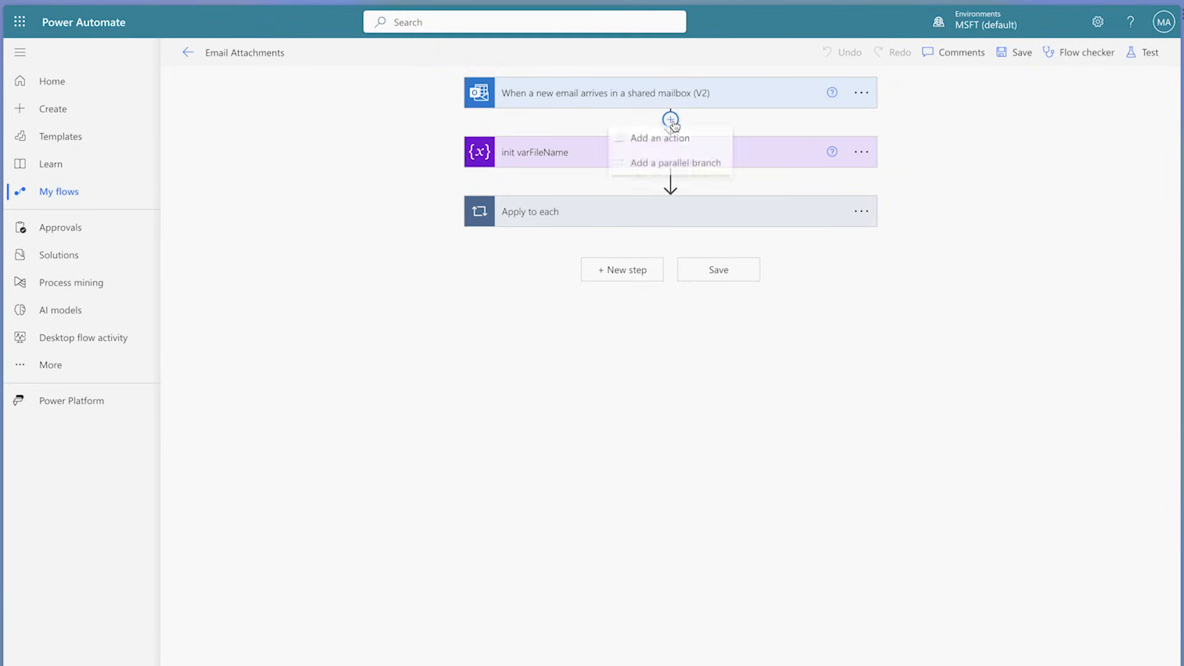
text(filter)
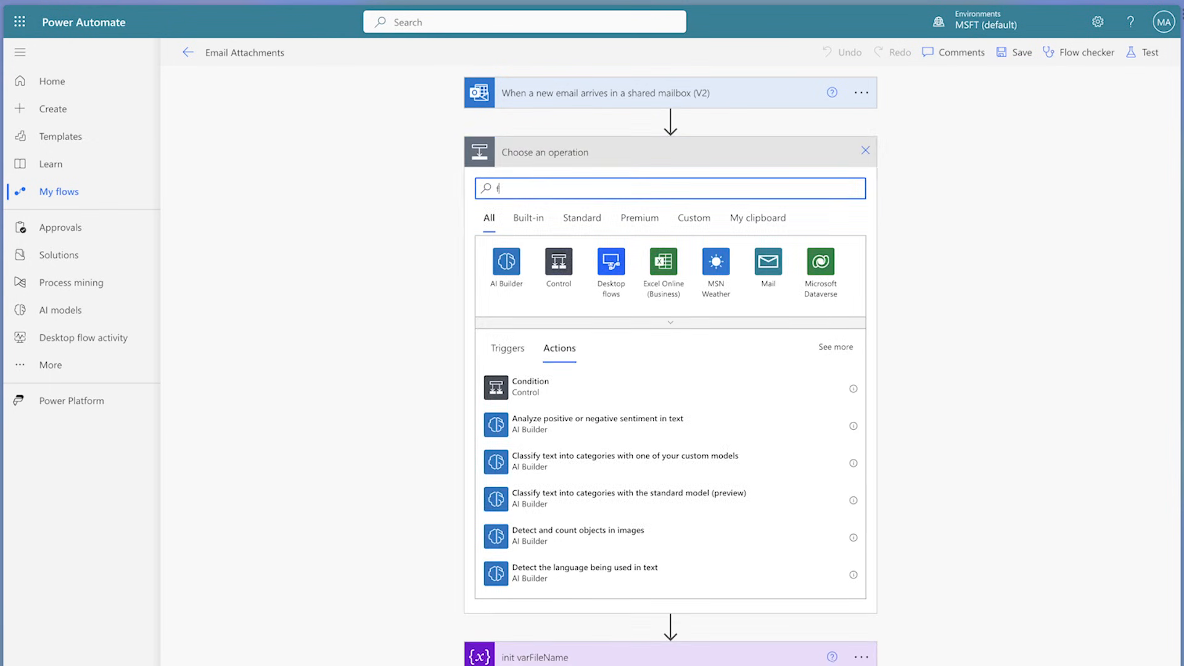
click(655, 391)
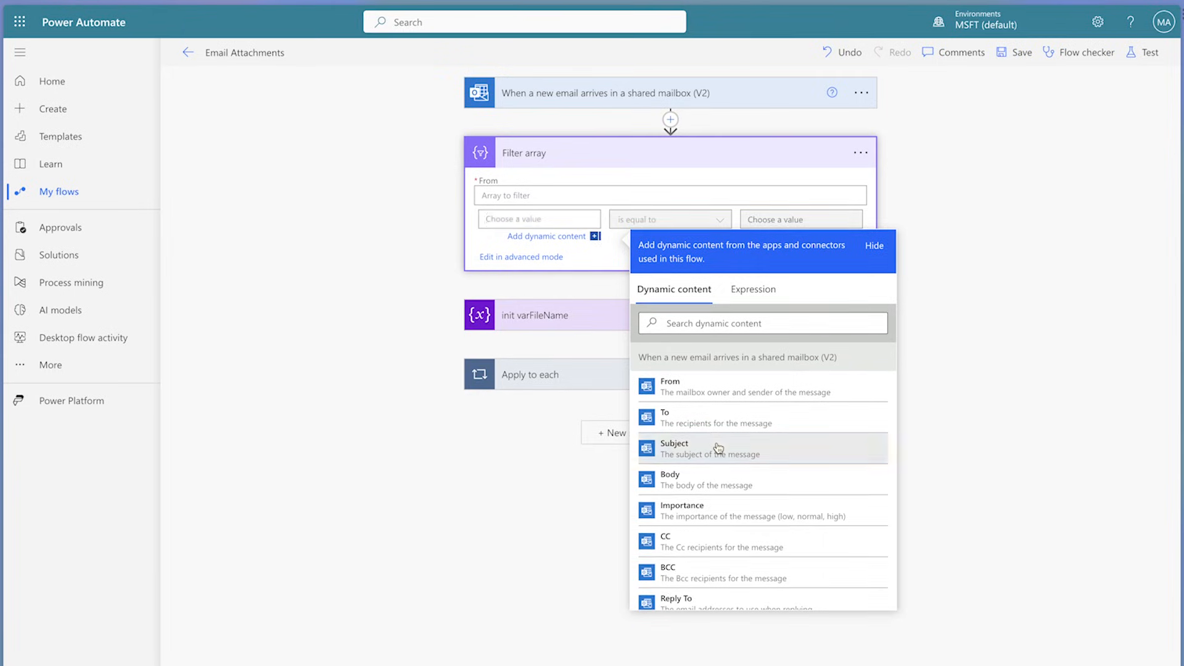
Step: Set the Filter array condition so that the trigger's Subject output is equal to Meeting Minutes
click(711, 443)
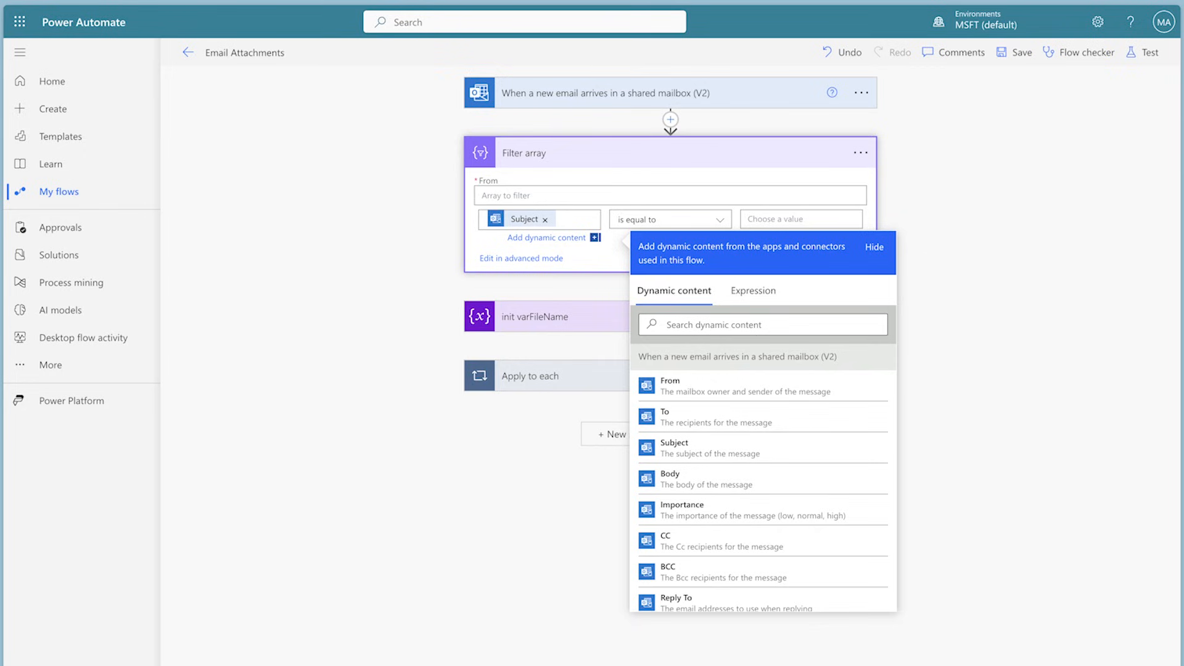
click(806, 220)
text(Meeting Minutes)
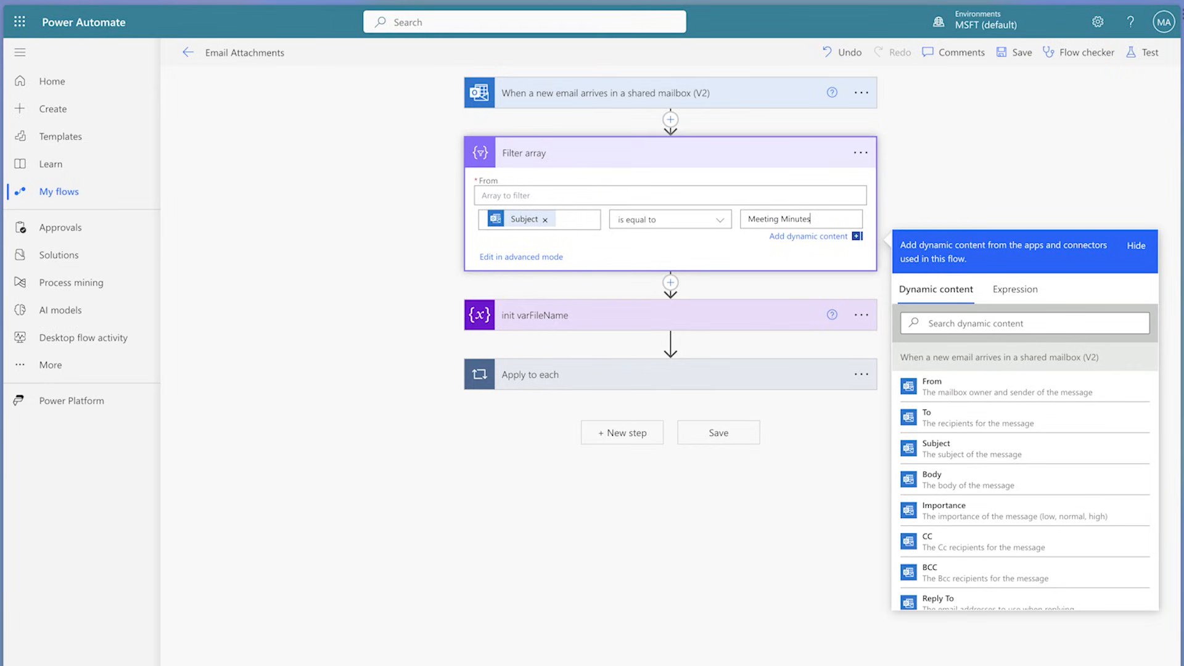
Step: Show the Filter array condition in advanced mode and copy its whole equals expression
click(543, 257)
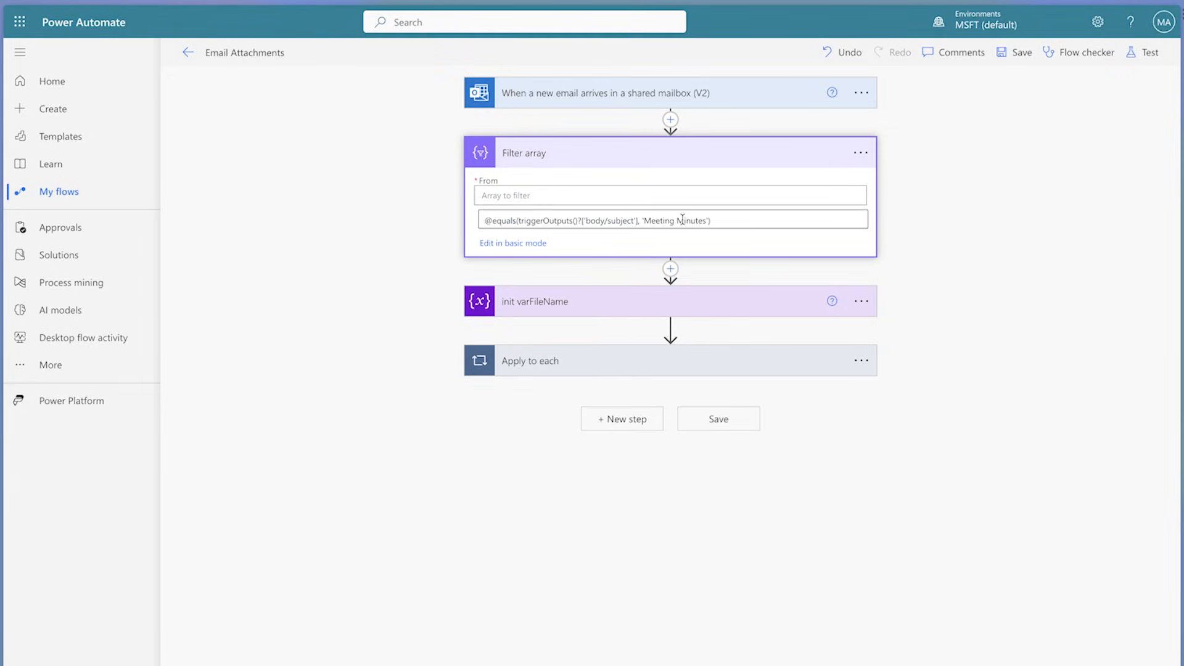
key(super+a)
key(super+c)
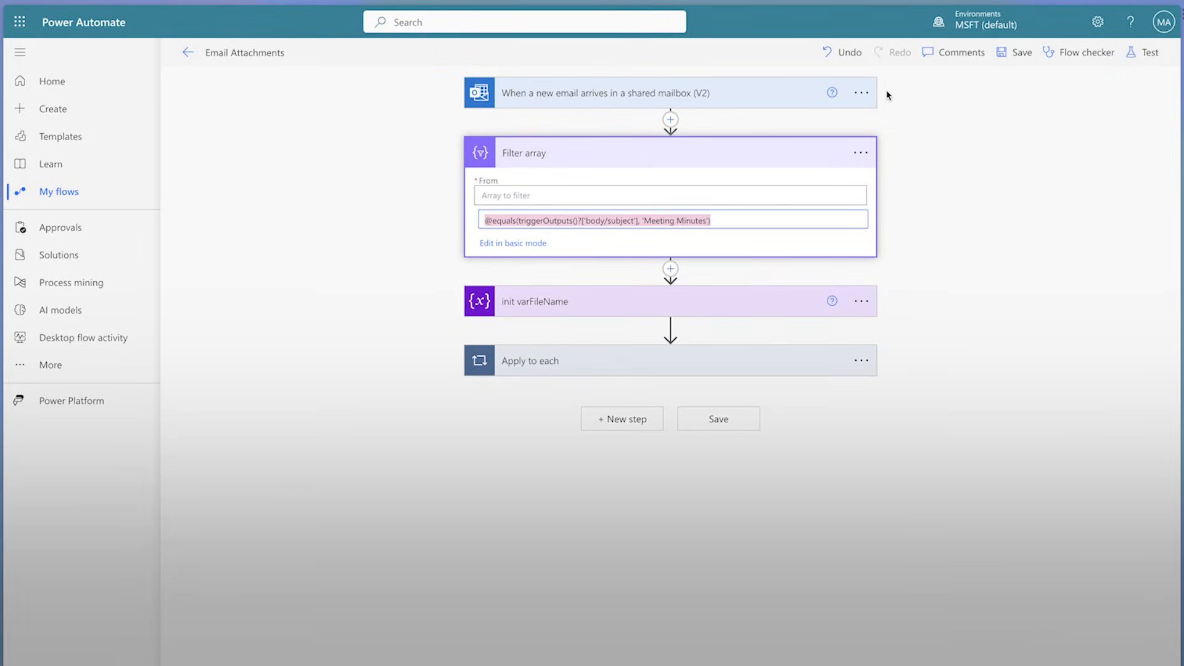
Step: Delete the temporary Filter array action between the trigger and the init varFileName action
click(860, 152)
click(925, 348)
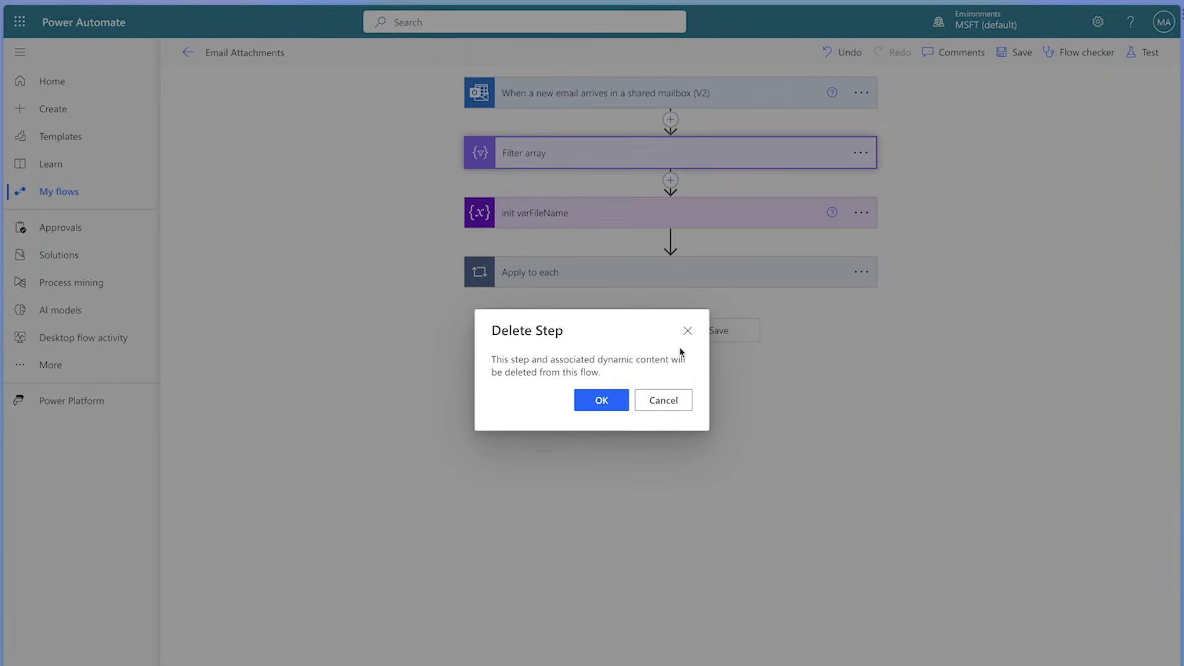
click(608, 399)
click(860, 93)
click(935, 219)
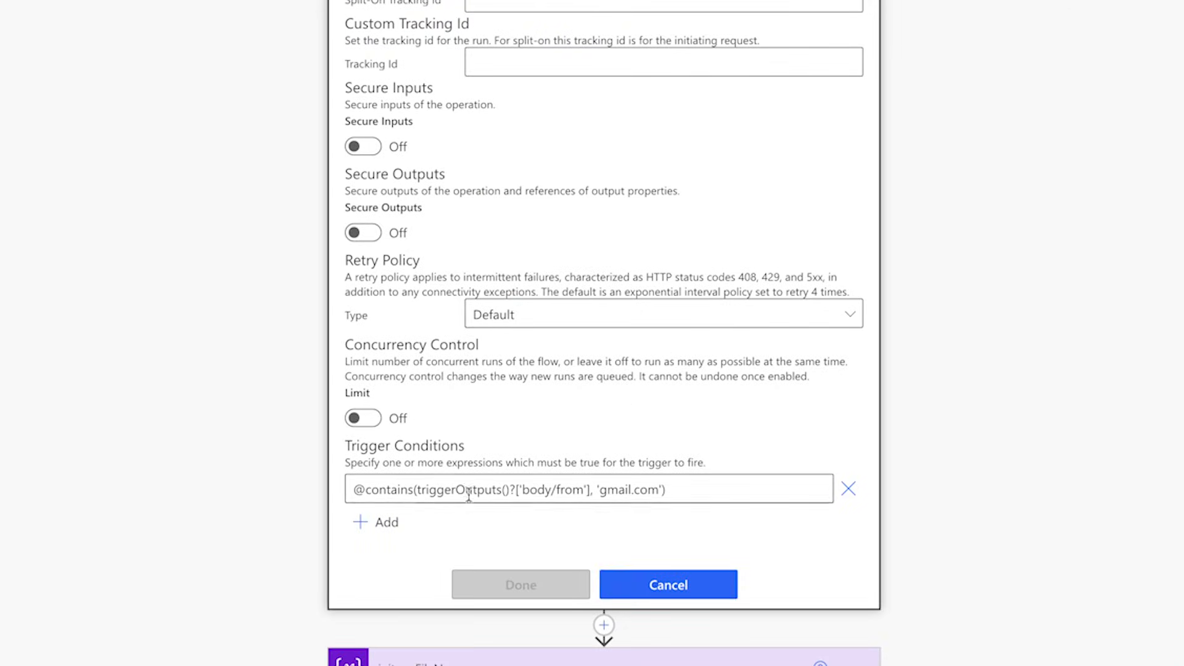
click(384, 524)
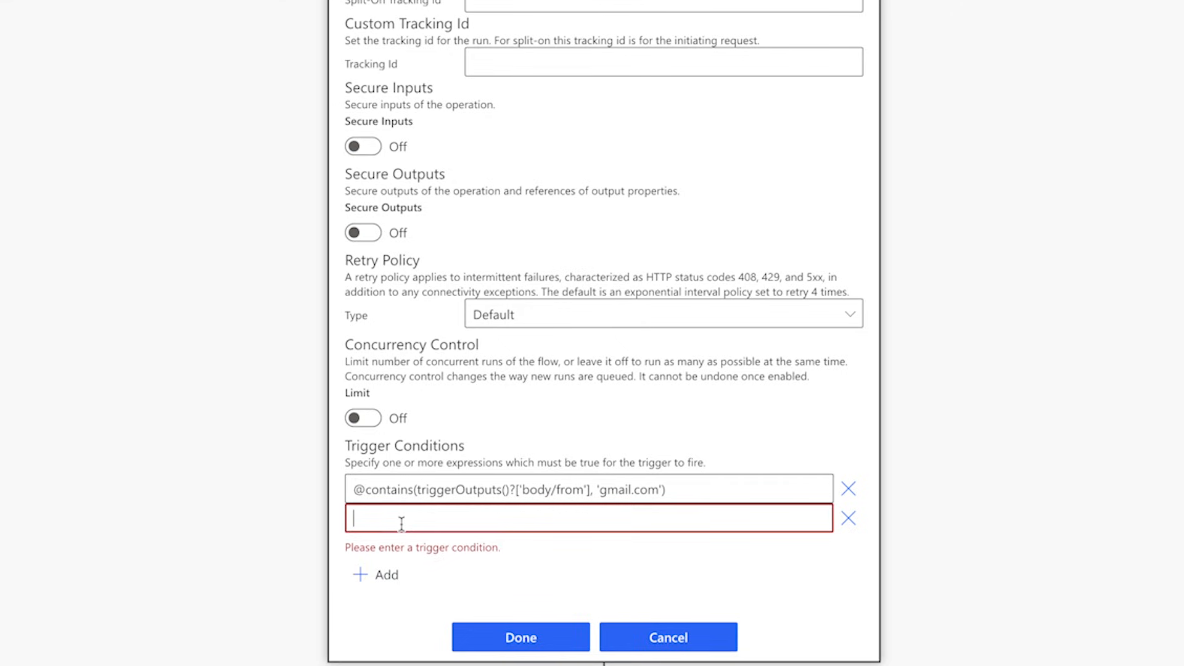
key(ctrl+v)
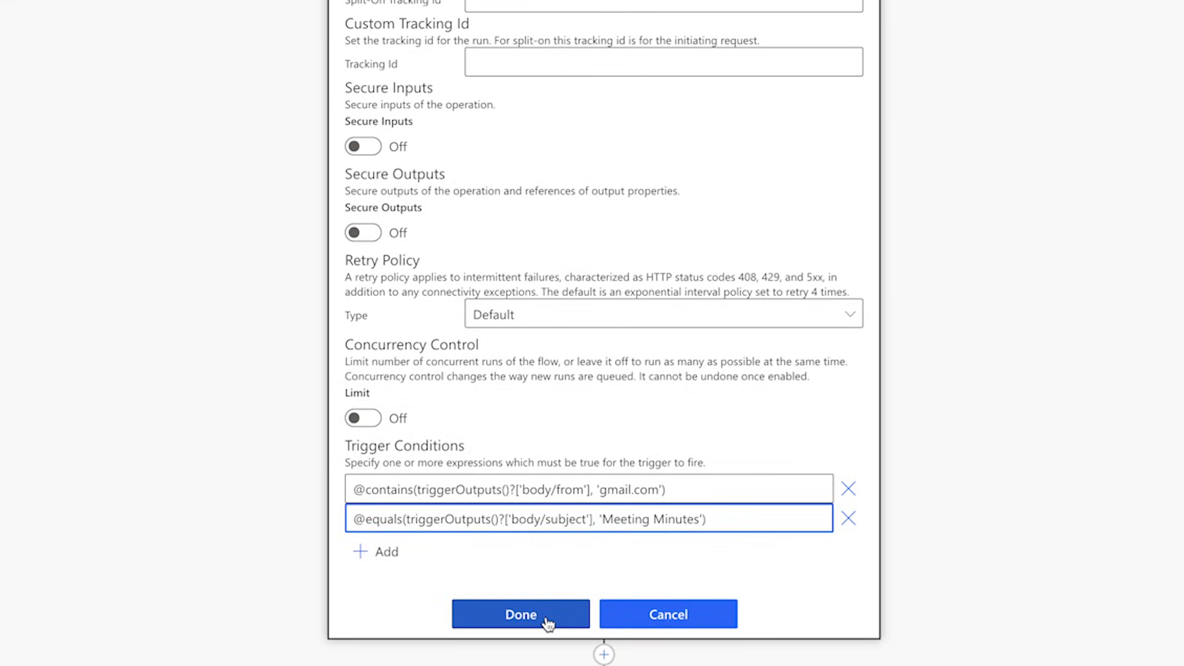
click(548, 623)
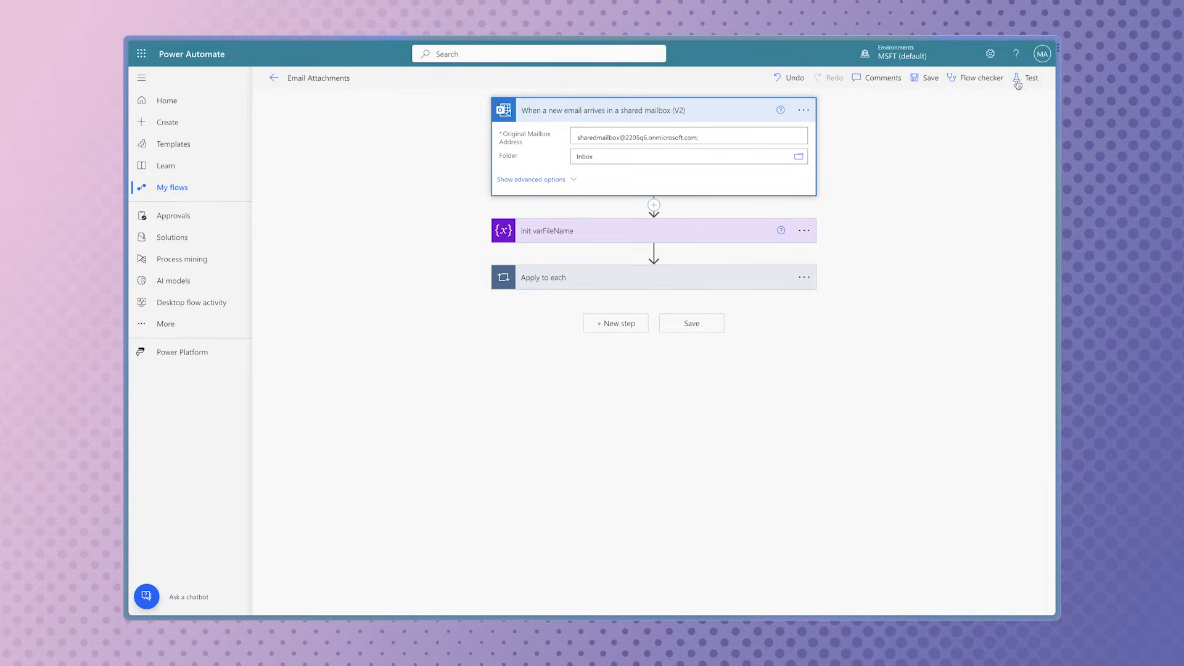
Step: Save the Email Attachments flow and start a manual test run
click(1017, 84)
click(911, 117)
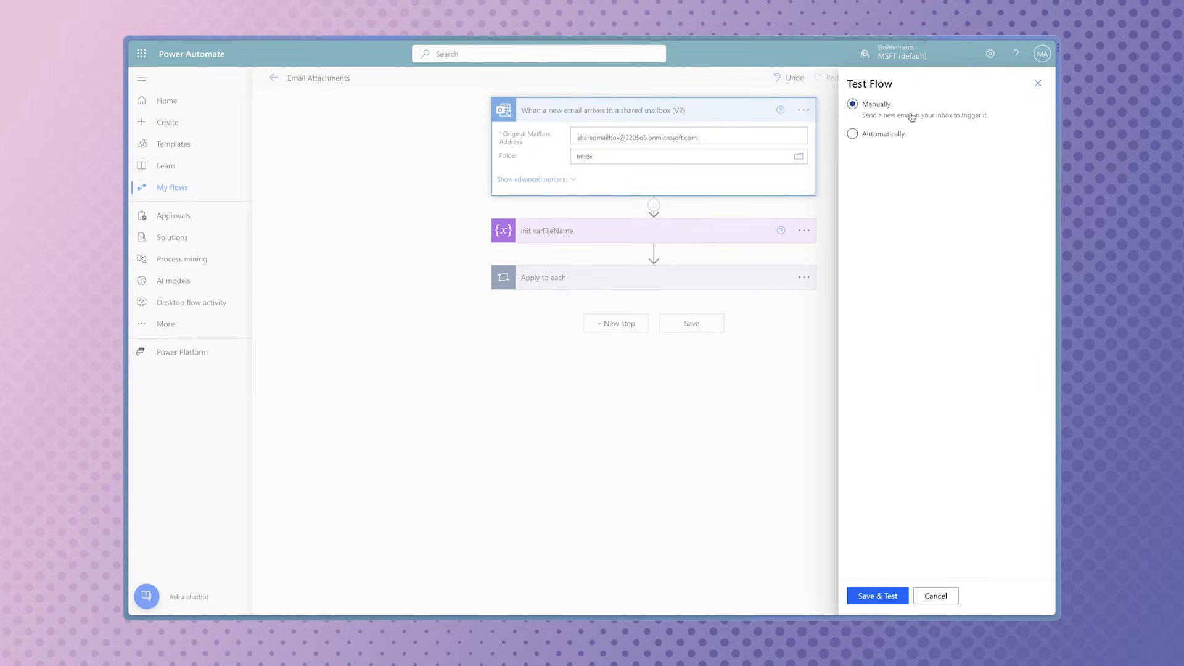
click(879, 593)
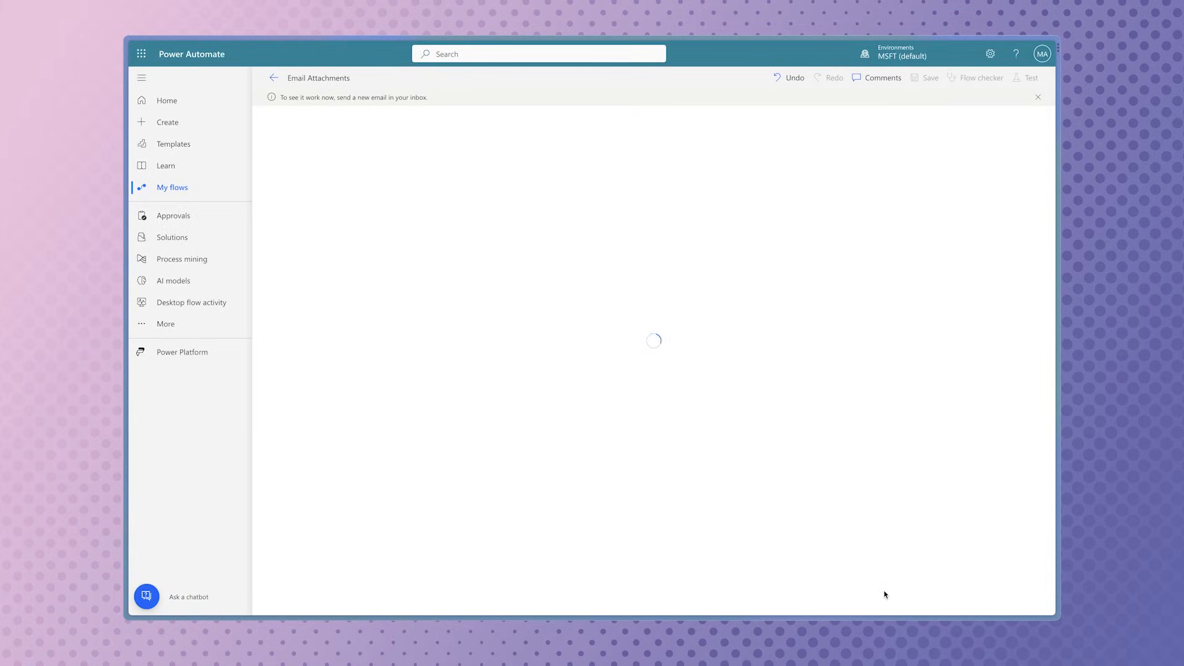